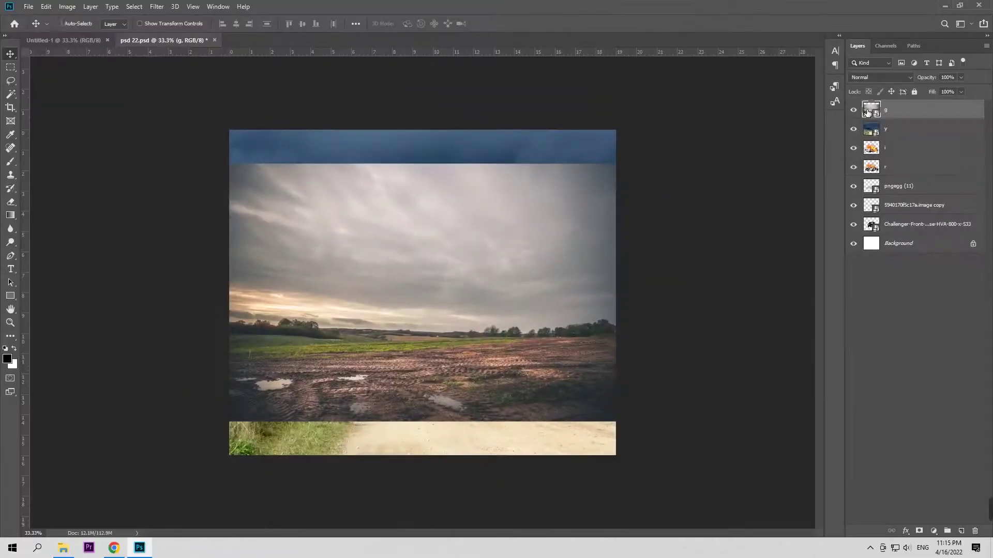
# Step: Stretch the field photo wider to the right and shift it left in Untitled-1
pyautogui.click(55, 44)
pyautogui.hotkey('ctrl', 't')
pyautogui.moveTo(616, 292)
pyautogui.mouseDown()
pyautogui.moveTo(672, 293)
pyautogui.moveTo(719, 321)
pyautogui.mouseUp()
pyautogui.moveTo(574, 321); pyautogui.dragTo(527, 321)
pyautogui.click(394, 24)
# Step: Add a layer mask to the field photo and paint out the upper-right sky
pyautogui.click(919, 531)
pyautogui.press('b')
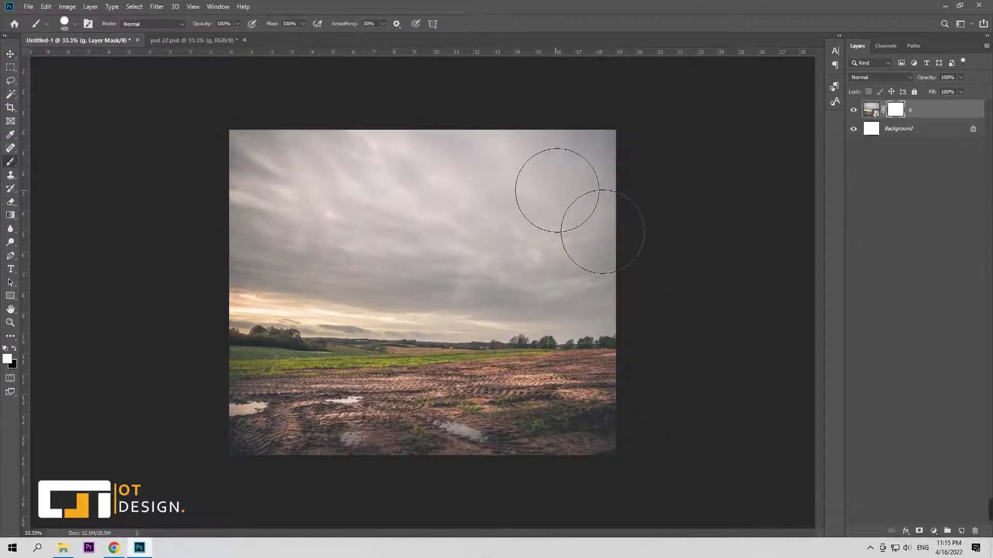
pyautogui.moveTo(635, 186)
pyautogui.mouseDown()
pyautogui.moveTo(589, 271)
pyautogui.moveTo(301, 170)
pyautogui.moveTo(288, 277)
pyautogui.moveTo(554, 299)
pyautogui.moveTo(388, 300)
pyautogui.mouseUp()
# Step: Zoom to the horizon and mask out the left slope and distant mountains with a smaller brush
pyautogui.press('z')
pyautogui.click(370, 310)
pyautogui.press('b')
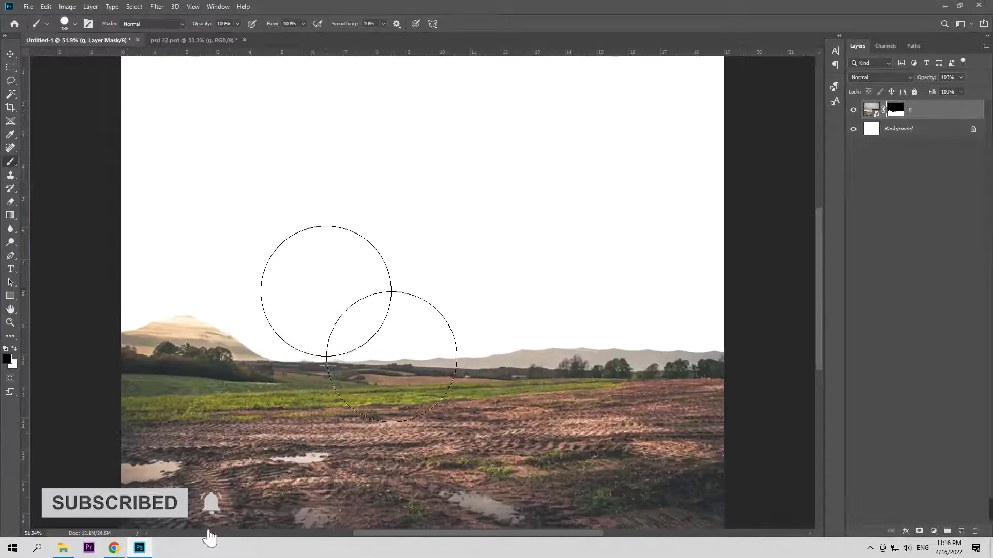
pyautogui.moveTo(273, 354); pyautogui.dragTo(164, 337)
pyautogui.press('[')
pyautogui.press('[')
pyautogui.press('[')
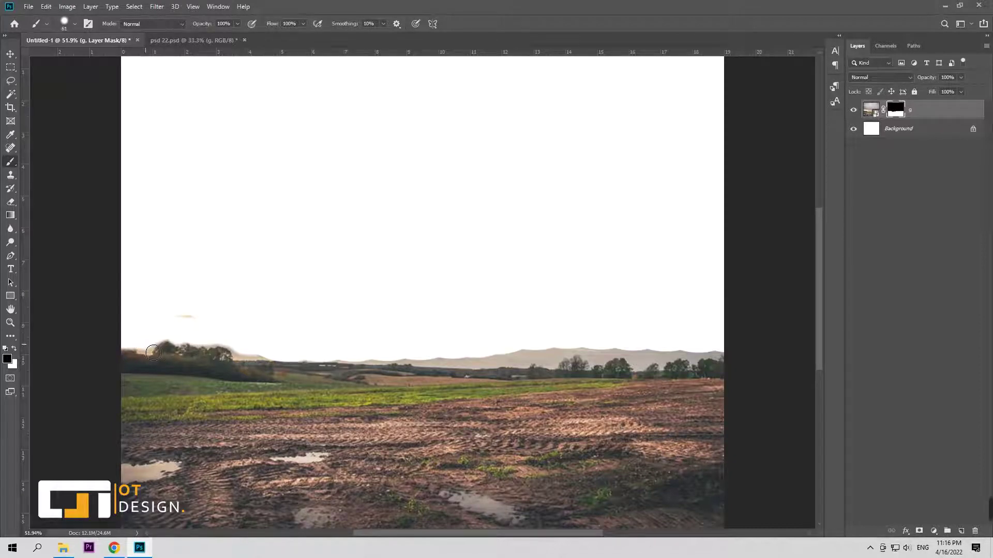
pyautogui.moveTo(715, 357); pyautogui.dragTo(669, 362)
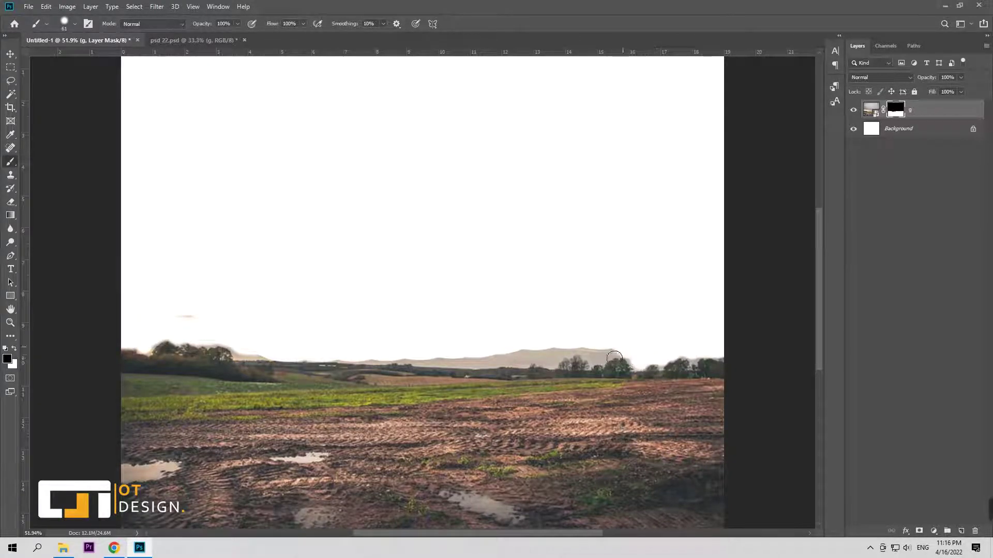
pyautogui.moveTo(546, 360); pyautogui.dragTo(245, 357)
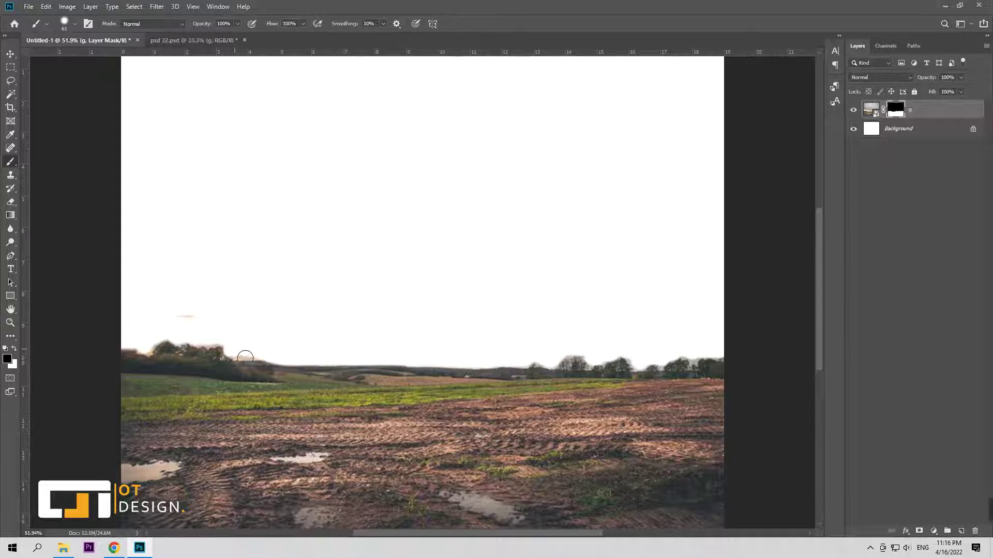
# Step: Drag the stormy-sky layer y from psd 22 into Untitled-1
pyautogui.click(10, 54)
pyautogui.click(194, 40)
pyautogui.click(853, 109)
pyautogui.click(925, 129)
pyautogui.moveTo(515, 271)
pyautogui.mouseDown()
pyautogui.moveTo(516, 225)
pyautogui.moveTo(514, 253)
pyautogui.moveTo(516, 244)
pyautogui.moveTo(394, 249)
pyautogui.moveTo(412, 250)
pyautogui.mouseUp()
# Step: Nudge the stormy sky into place and zoom into the treeline on the field's mask
pyautogui.moveTo(474, 269); pyautogui.dragTo(472, 261)
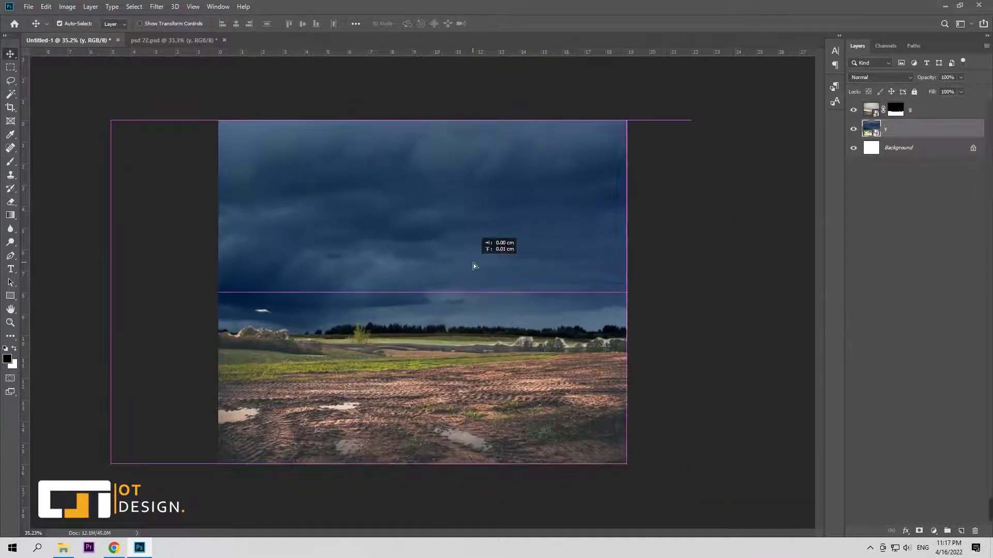
pyautogui.click(896, 110)
pyautogui.press('z')
pyautogui.moveTo(231, 371); pyautogui.dragTo(269, 371)
pyautogui.press('b')
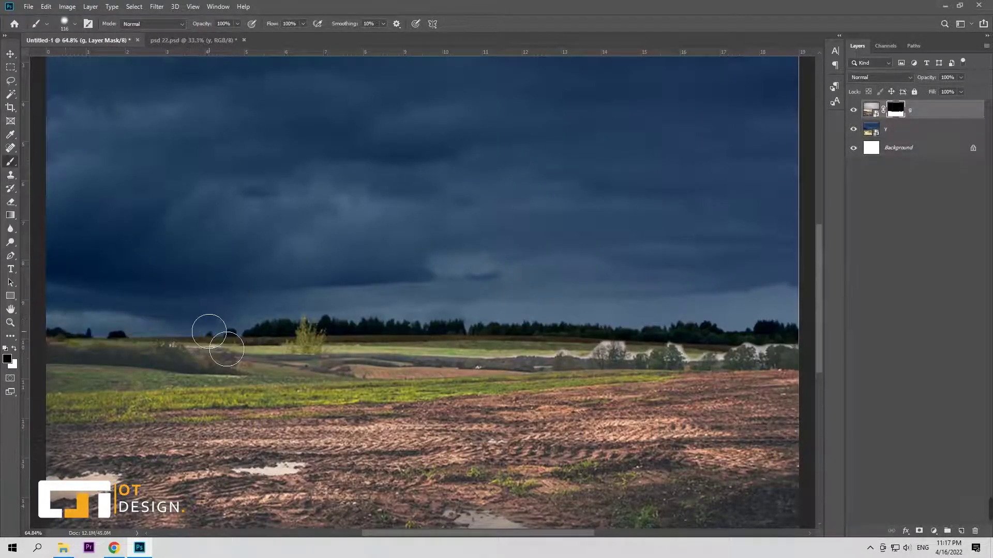
# Step: Paint away the pale haze along the treeline with a smaller brush, then select layer y
pyautogui.scroll(-5, 210, 332)
pyautogui.scroll(6, 213, 328)
pyautogui.moveTo(611, 334); pyautogui.dragTo(428, 330)
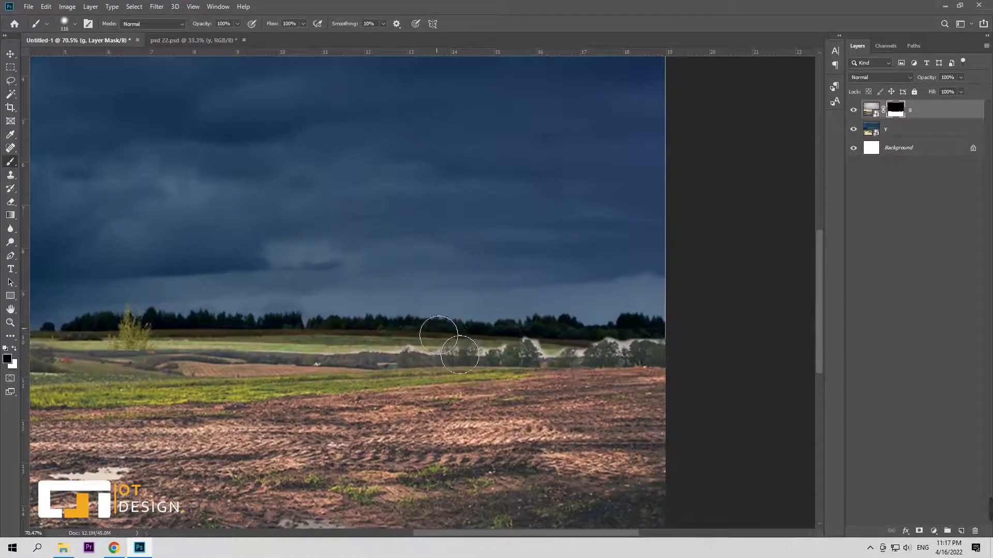
pyautogui.rightClick(553, 331)
pyautogui.press('Return')
pyautogui.moveTo(648, 347); pyautogui.dragTo(564, 363)
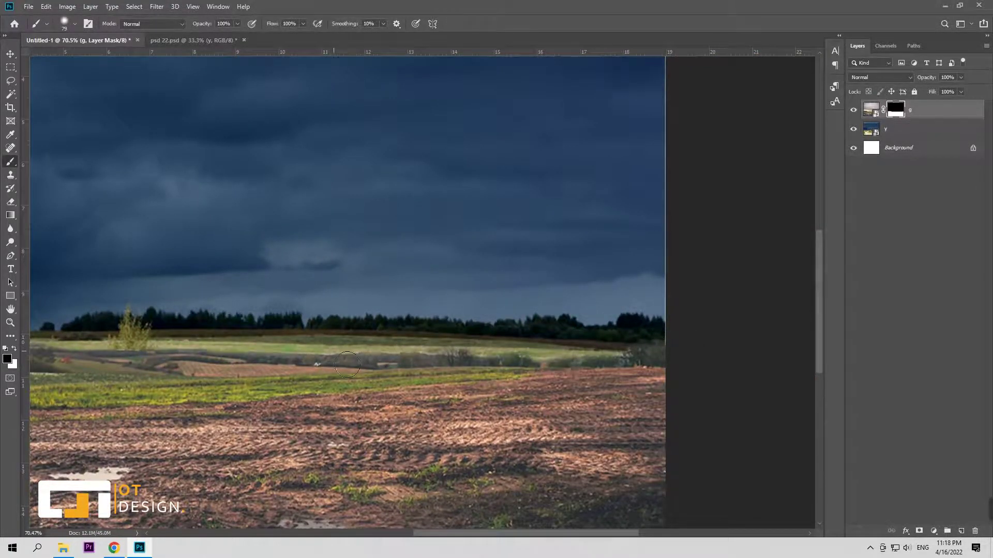
pyautogui.scroll(-3, 324, 355)
pyautogui.press('v')
pyautogui.click(318, 179)
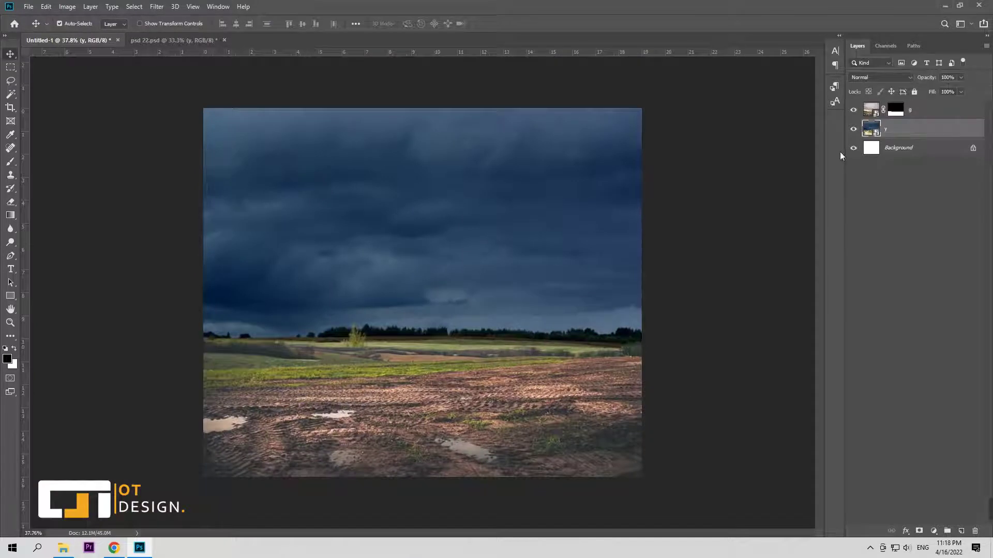
# Step: Apply Levels to sky layer y, deepening shadows, brightening highlights and darkening midtones
pyautogui.click(68, 6)
pyautogui.click(212, 42)
pyautogui.moveTo(557, 212); pyautogui.dragTo(560, 212)
pyautogui.moveTo(685, 212); pyautogui.dragTo(681, 212)
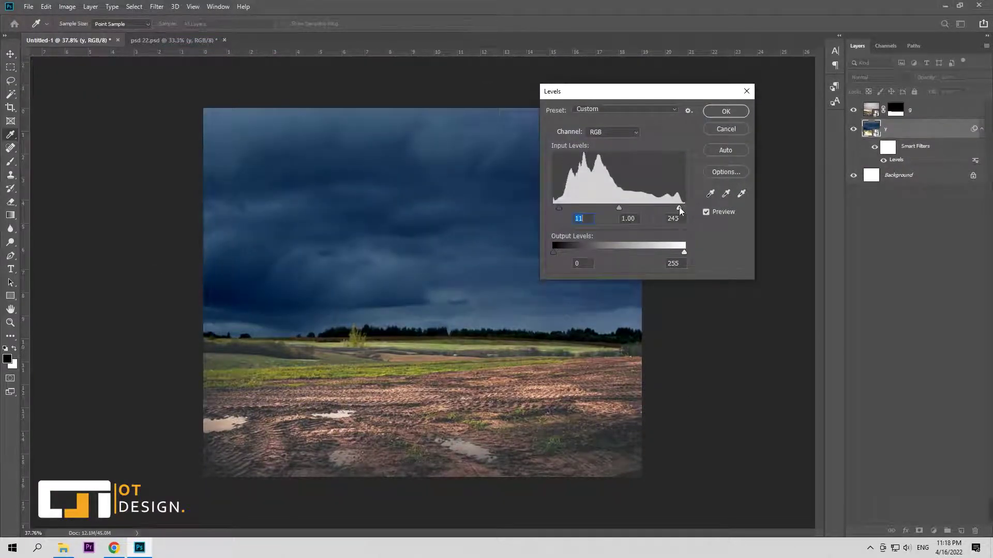
pyautogui.moveTo(620, 211); pyautogui.dragTo(621, 212)
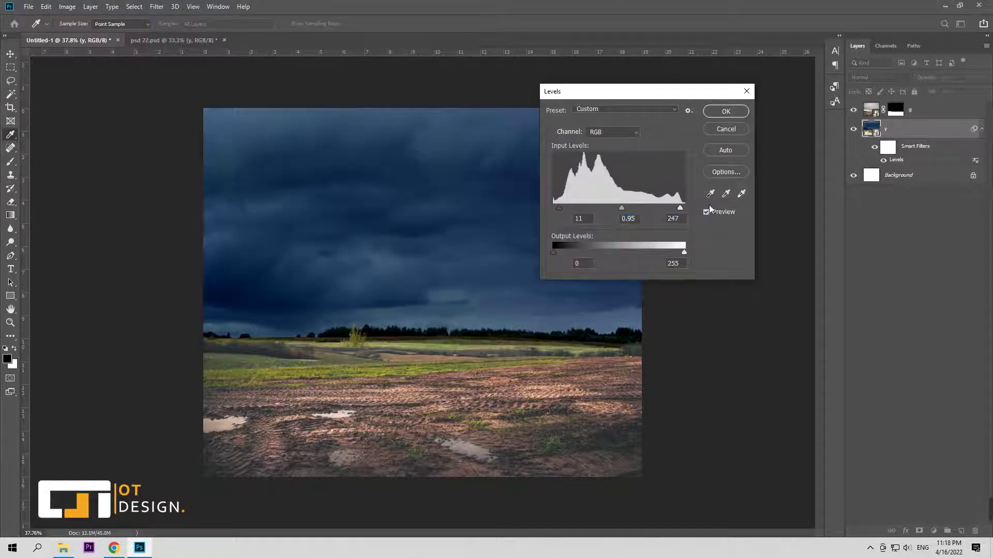
pyautogui.click(726, 111)
# Step: Add a Levels adjustment clipped to field layer g, darkening midtones and shadows, with inverted mask
pyautogui.click(925, 111)
pyautogui.click(934, 531)
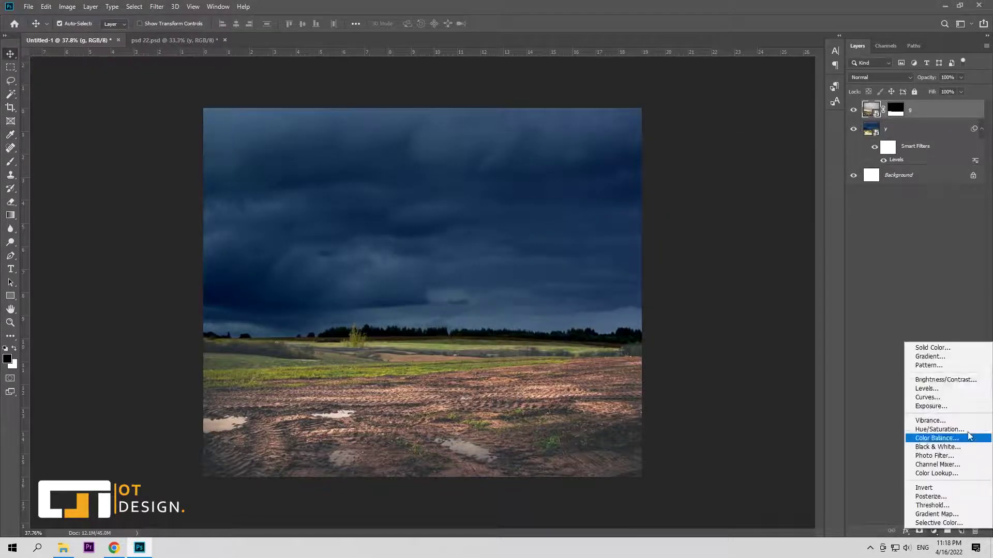
pyautogui.click(966, 391)
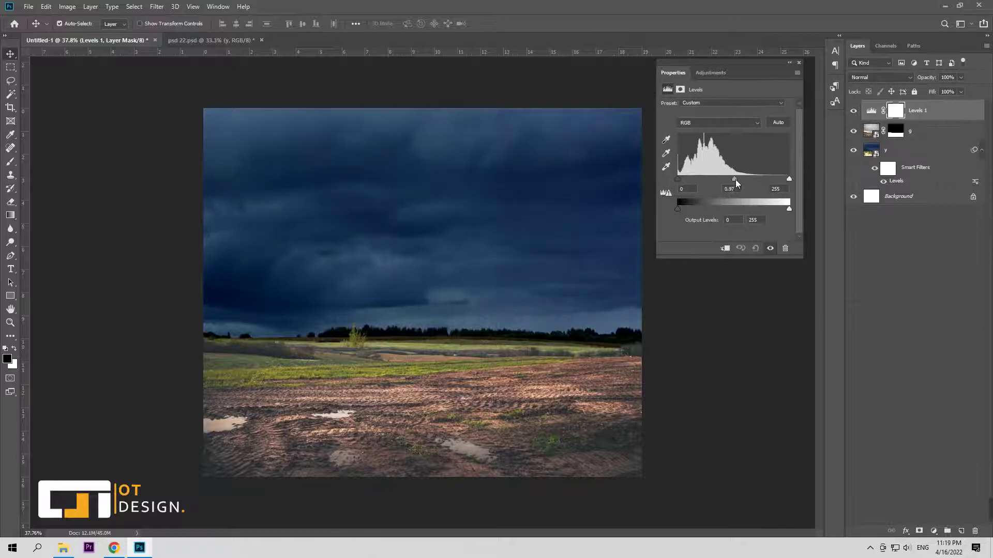
pyautogui.moveTo(735, 178); pyautogui.dragTo(739, 181)
pyautogui.moveTo(678, 179); pyautogui.dragTo(682, 178)
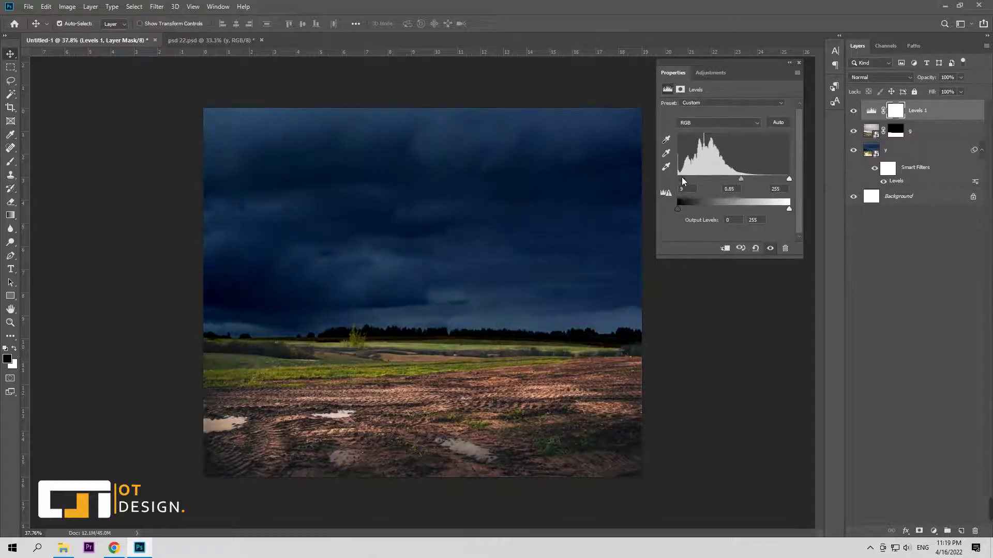
pyautogui.keyDown('alt'); pyautogui.click(881, 127); pyautogui.keyUp('alt')
pyautogui.hotkey('ctrl', 'i')
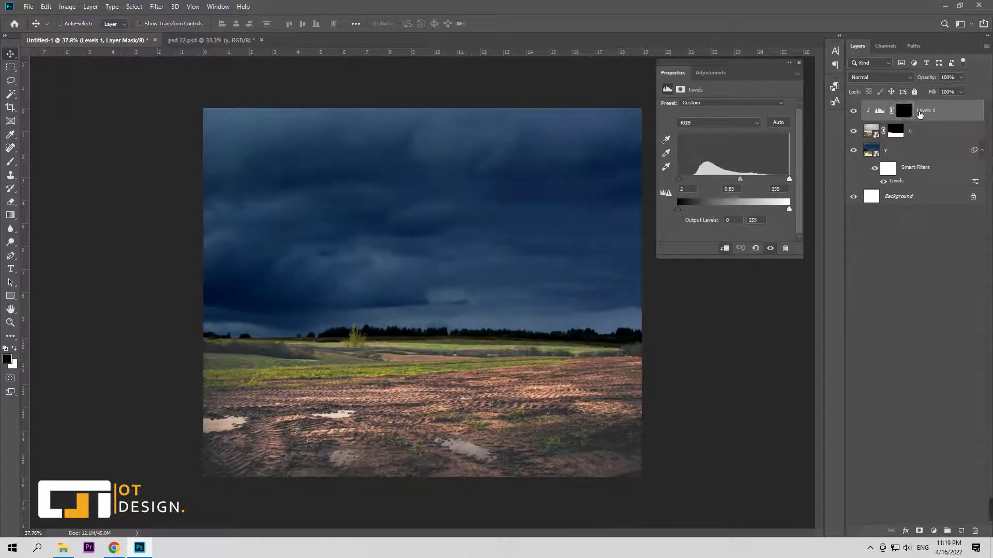
# Step: Paint the inverted Levels mask in white at 32 brush opacity and dock the properties panel
pyautogui.press('b')
pyautogui.write('32')
pyautogui.press('Return')
pyautogui.press('x')
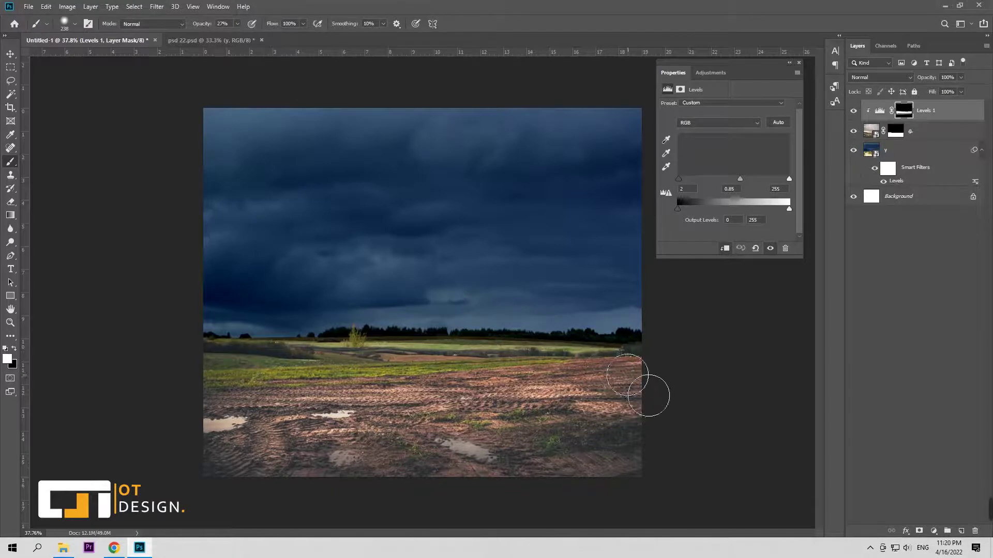
pyautogui.press('v')
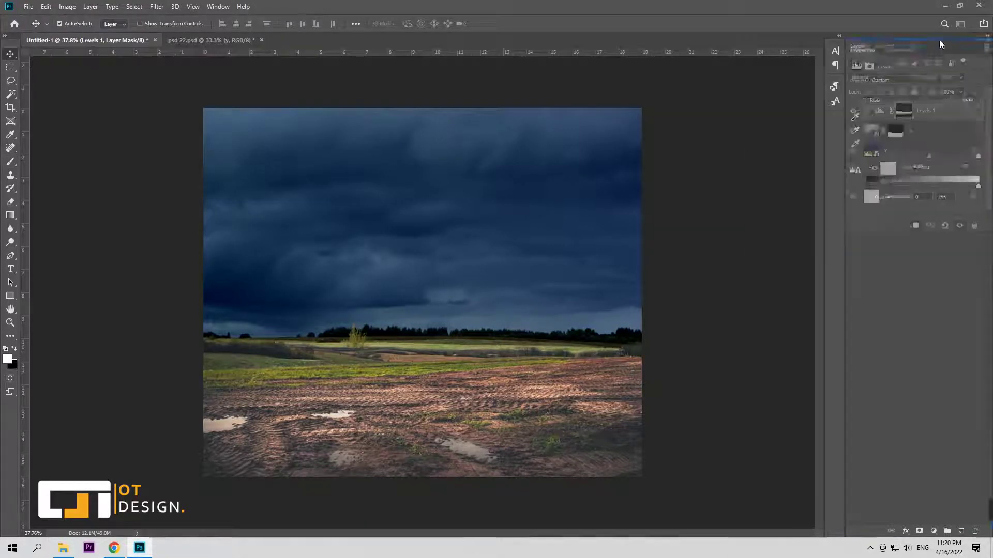
pyautogui.moveTo(800, 67); pyautogui.dragTo(939, 44)
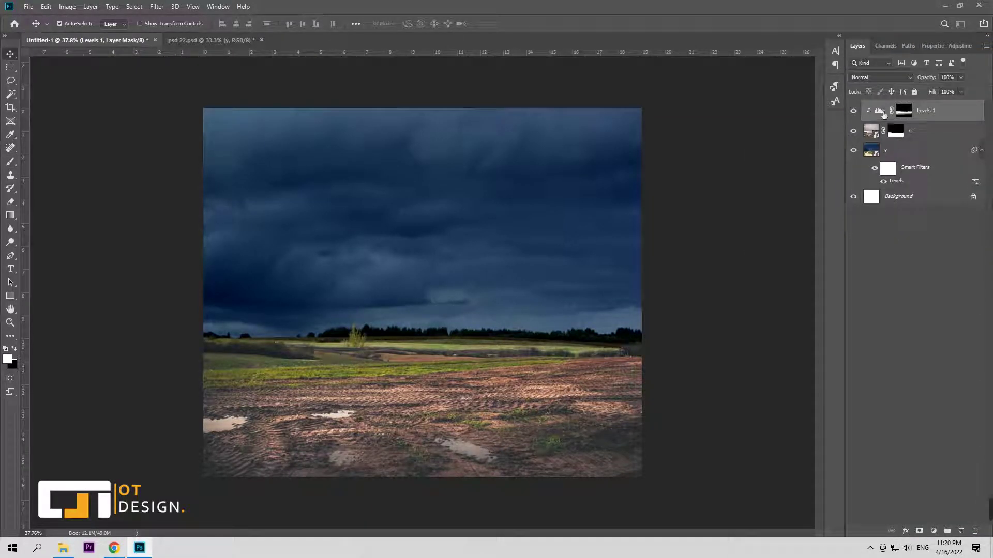
# Step: Add a Hue/Saturation adjustment layer to field layer g with hue shifted to +2
pyautogui.click(870, 130)
pyautogui.click(934, 531)
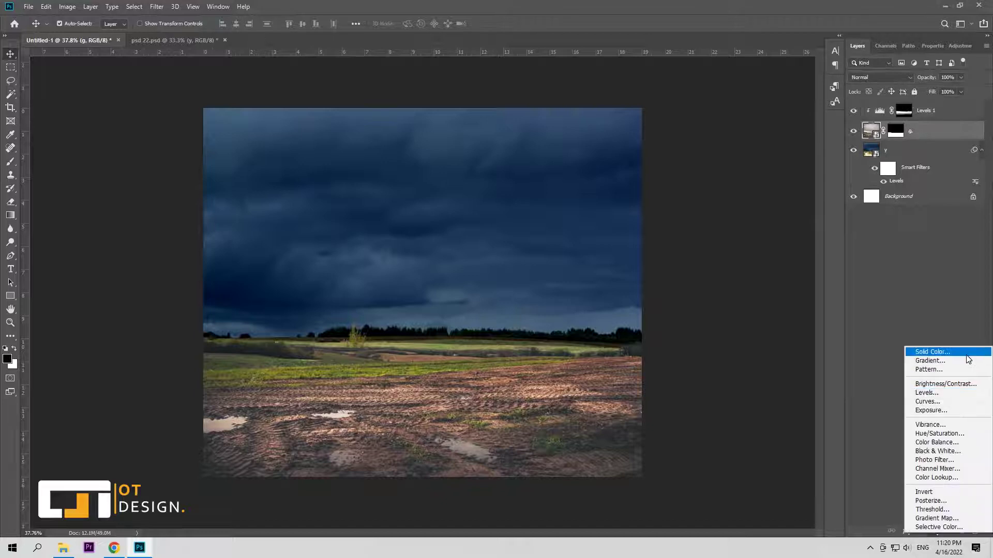
pyautogui.click(925, 428)
pyautogui.moveTo(913, 120); pyautogui.dragTo(916, 120)
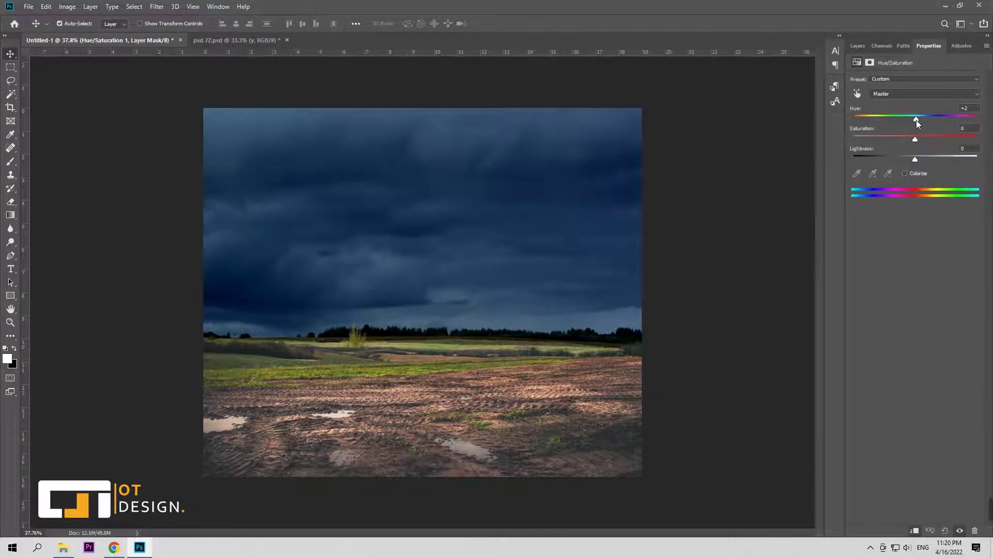
pyautogui.press('F7')
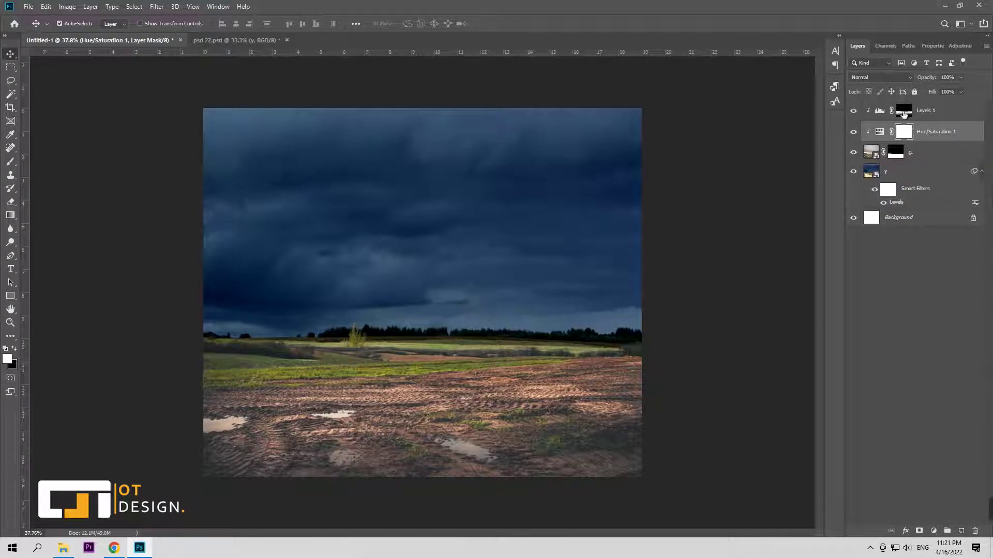
# Step: Group the layers from Levels 1 down to y into Group 1
pyautogui.click(909, 113)
pyautogui.keyDown('shift'); pyautogui.click(874, 173); pyautogui.keyUp('shift')
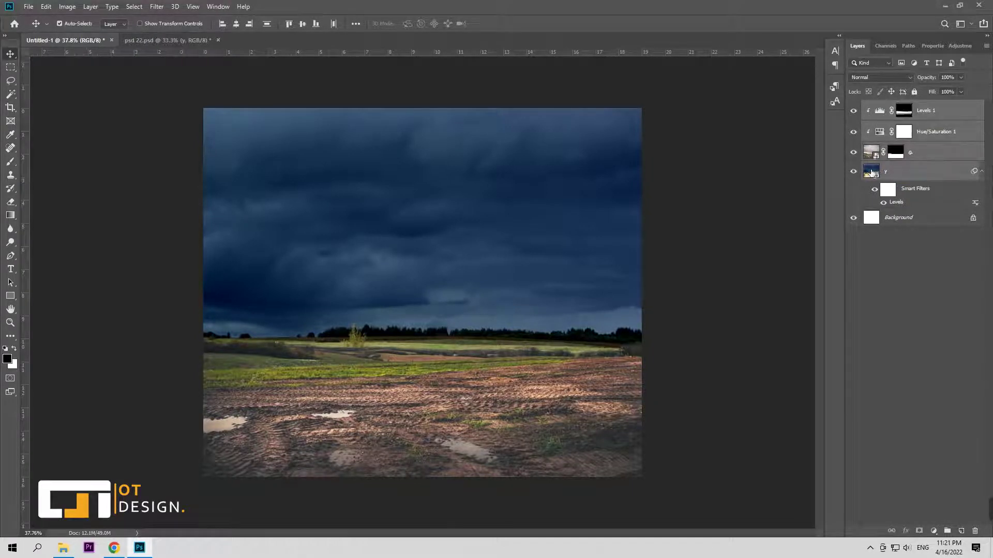
pyautogui.hotkey('ctrl', 'g')
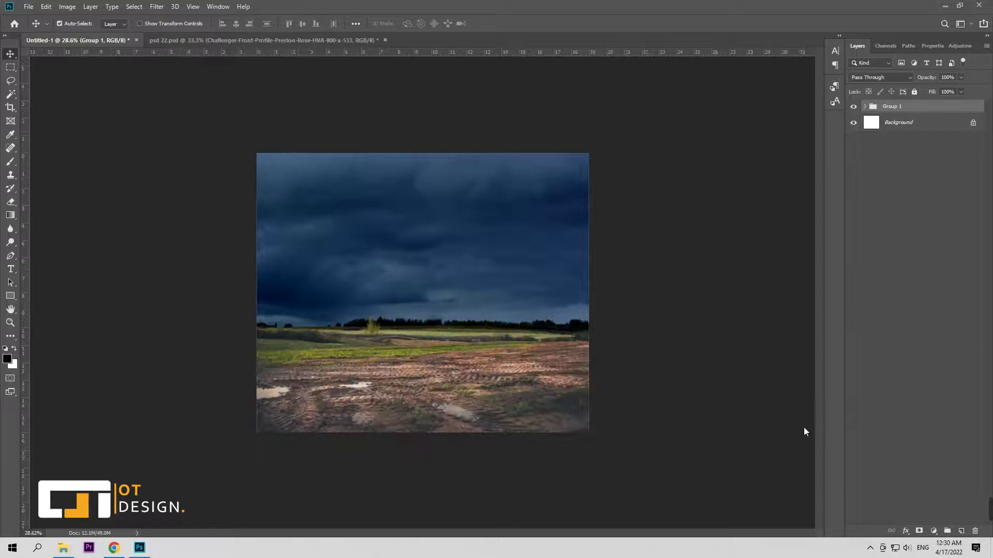
# Step: Bring the Challenger car from psd 22, narrow it slightly and move it onto the field
pyautogui.click(291, 38)
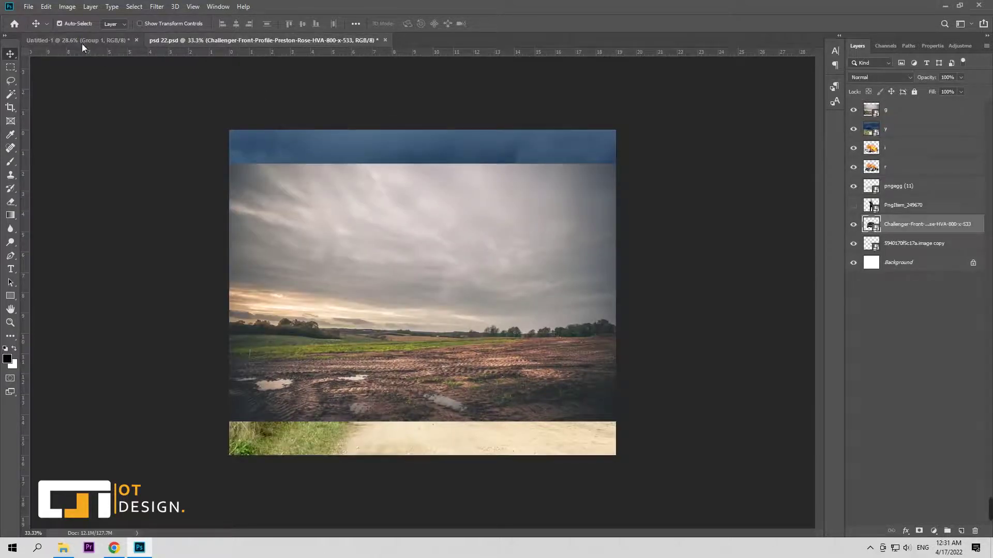
pyautogui.moveTo(105, 57); pyautogui.dragTo(440, 311)
pyautogui.hotkey('ctrl', 't')
pyautogui.moveTo(571, 301); pyautogui.dragTo(558, 302)
pyautogui.press('Return')
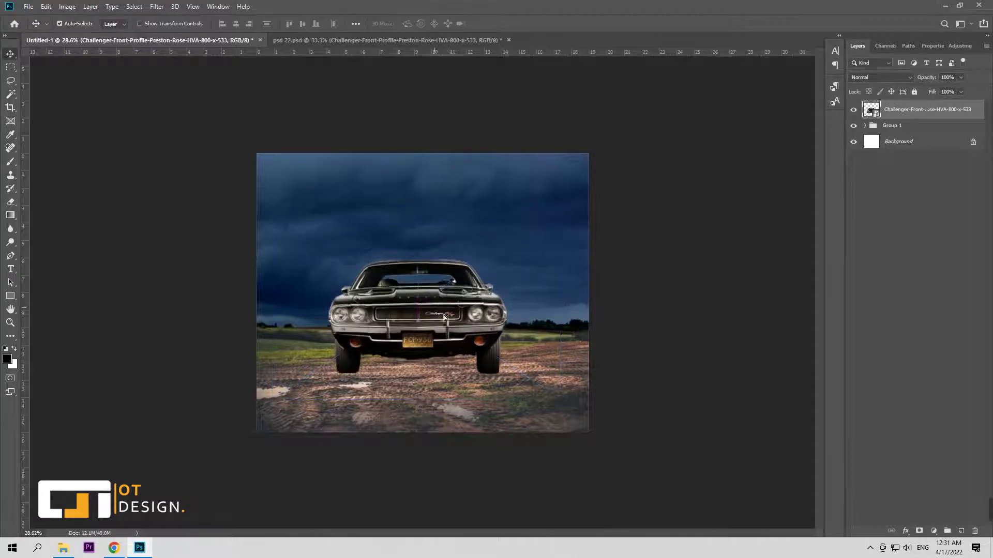
pyautogui.moveTo(435, 308); pyautogui.dragTo(442, 318)
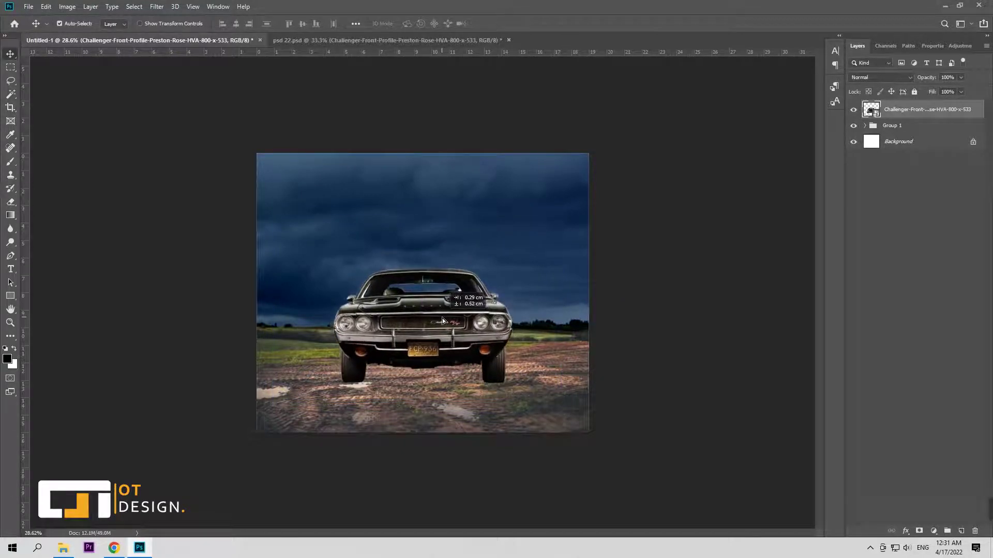
# Step: Bring the PngItem_249670 flaming-skull rider from psd 22 and place it in front of the car
pyautogui.click(435, 40)
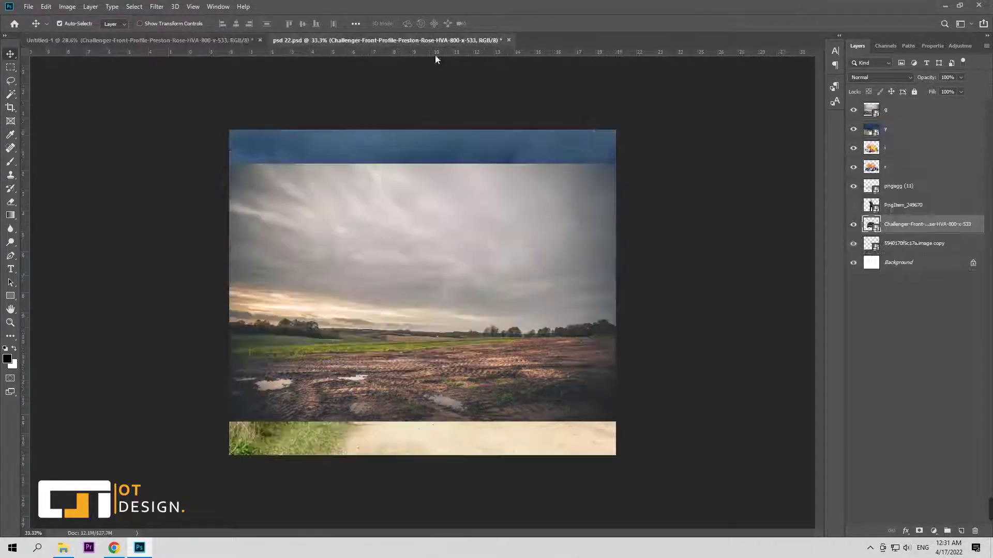
pyautogui.click(853, 206)
pyautogui.click(861, 206)
pyautogui.moveTo(870, 206); pyautogui.dragTo(429, 222)
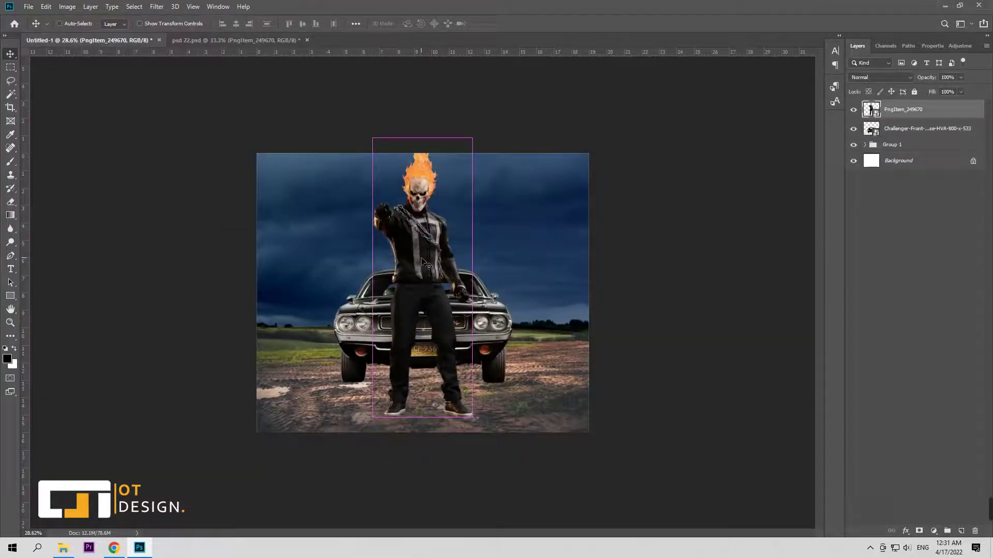
pyautogui.hotkey('ctrl', 't')
pyautogui.click(394, 24)
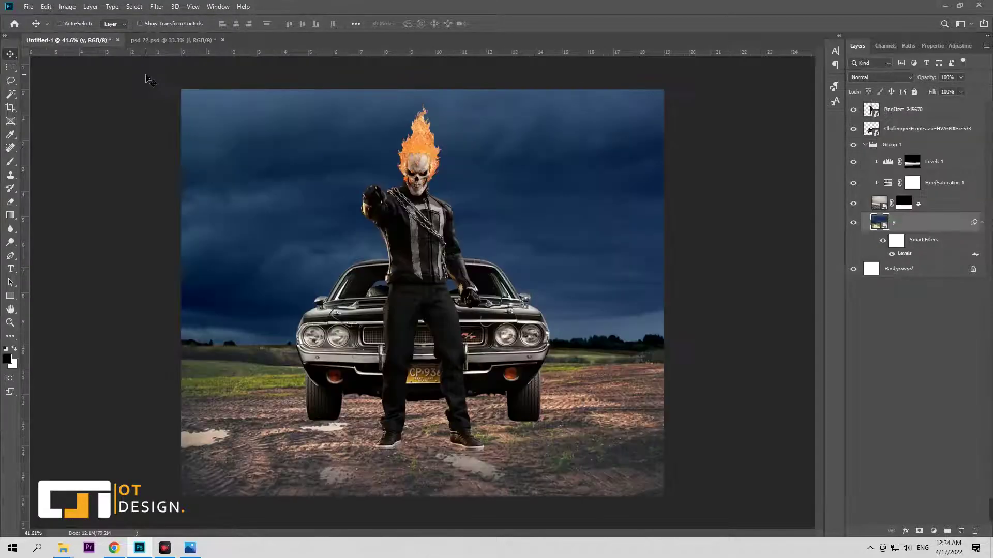
# Step: Copy a burning police car into the composite, move its layer to the top, and shrink it
pyautogui.moveTo(108, 72); pyautogui.dragTo(537, 269)
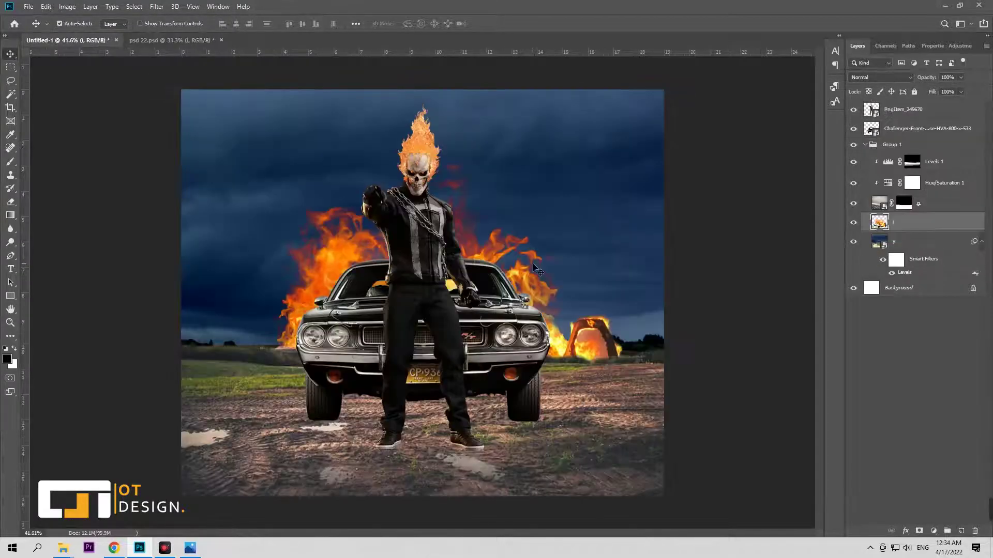
pyautogui.moveTo(921, 222); pyautogui.dragTo(923, 111)
pyautogui.hotkey('ctrl', 't')
pyautogui.moveTo(652, 125)
pyautogui.mouseDown()
pyautogui.moveTo(377, 327)
pyautogui.moveTo(333, 277)
pyautogui.mouseUp()
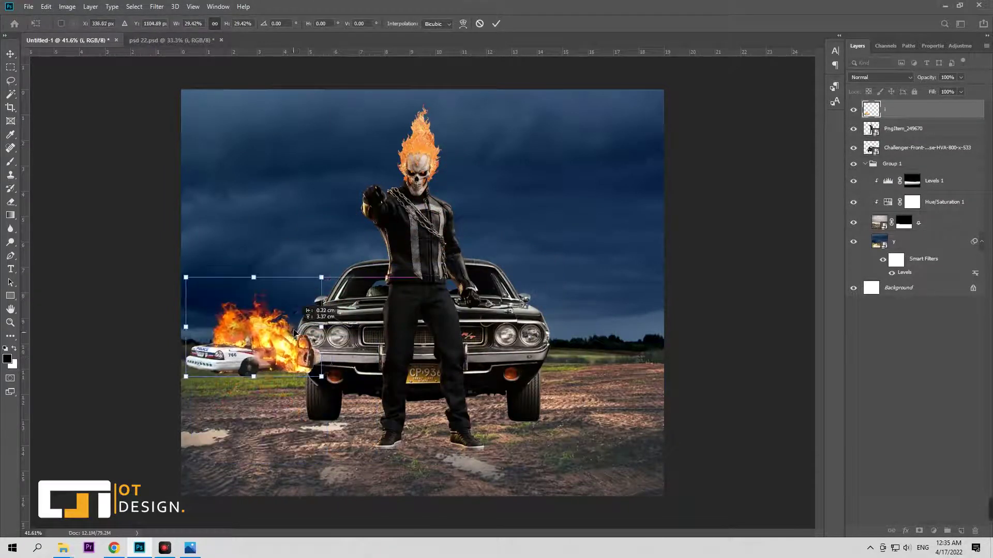
pyautogui.click(496, 23)
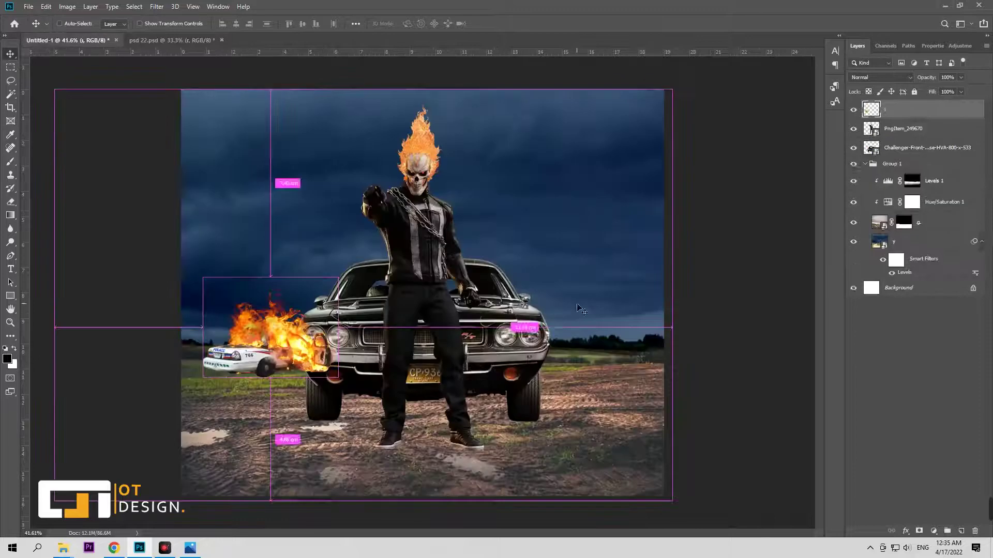
# Step: Add and shrink a second burning police car, and move both fire layers beneath the muscle car
pyautogui.moveTo(414, 290); pyautogui.dragTo(424, 311)
pyautogui.hotkey('ctrl', 't')
pyautogui.moveTo(685, 116); pyautogui.dragTo(442, 301)
pyautogui.click(496, 23)
pyautogui.moveTo(238, 359); pyautogui.dragTo(554, 362)
pyautogui.moveTo(330, 412); pyautogui.dragTo(253, 357)
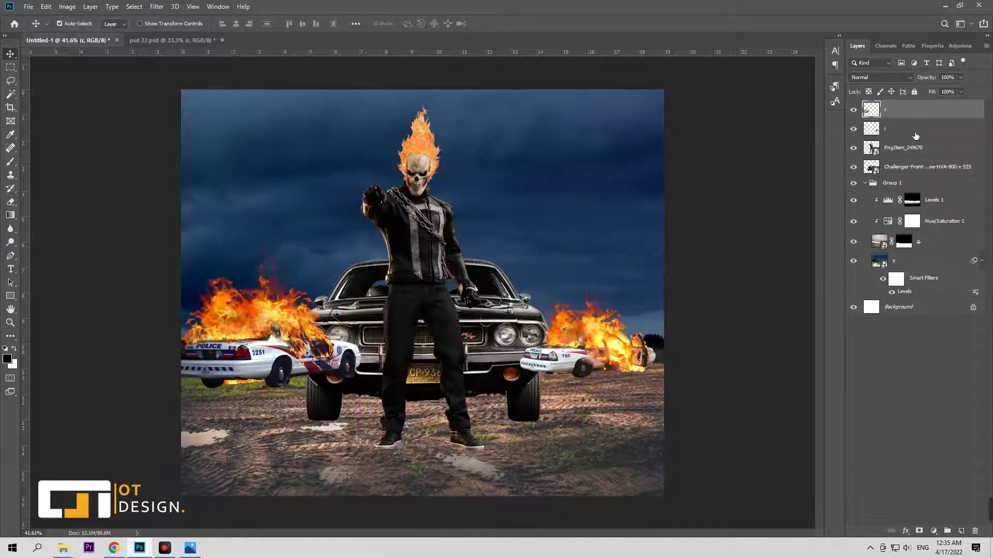
pyautogui.moveTo(926, 129); pyautogui.dragTo(925, 176)
# Step: Shrink and tilt the right burning car beside the Challenger, nudging it slightly left
pyautogui.hotkey('ctrl', 't')
pyautogui.moveTo(655, 277)
pyautogui.mouseDown()
pyautogui.moveTo(621, 305)
pyautogui.moveTo(637, 331)
pyautogui.mouseUp()
pyautogui.moveTo(627, 302); pyautogui.dragTo(628, 304)
pyautogui.press('Return')
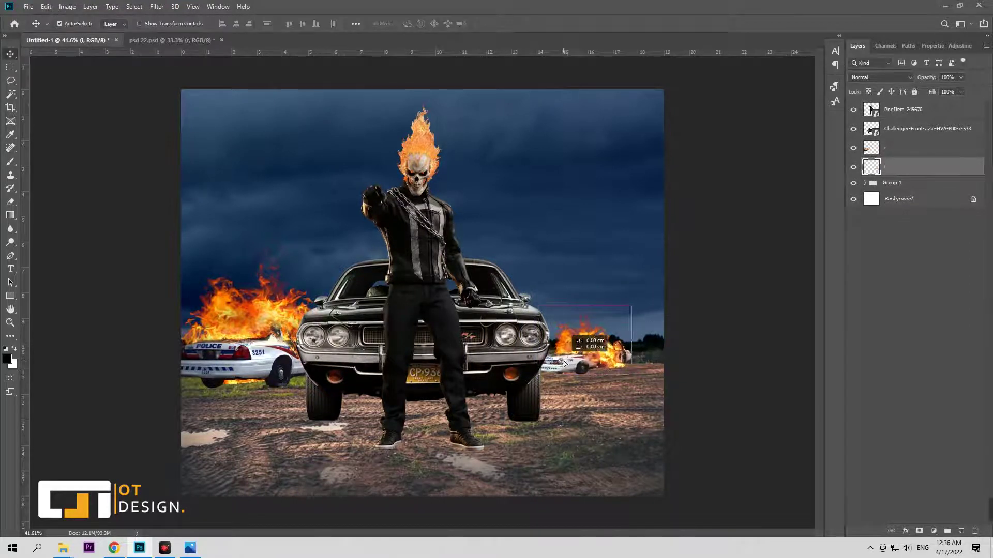
pyautogui.moveTo(563, 361); pyautogui.dragTo(558, 360)
# Step: Shrink the left burning car and shift the right burning car slightly right
pyautogui.click(343, 348)
pyautogui.hotkey('ctrl', 't')
pyautogui.moveTo(171, 241); pyautogui.dragTo(252, 306)
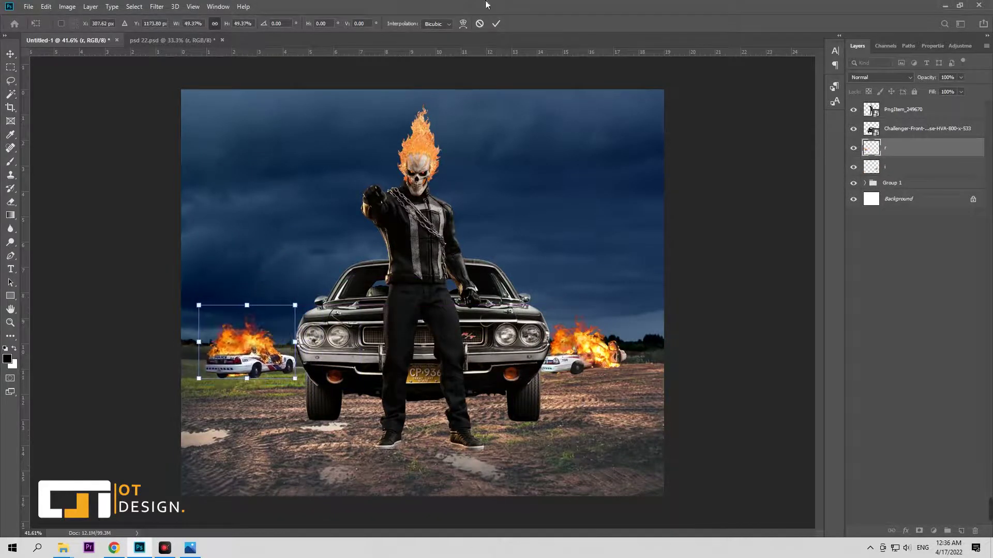
pyautogui.press('Return')
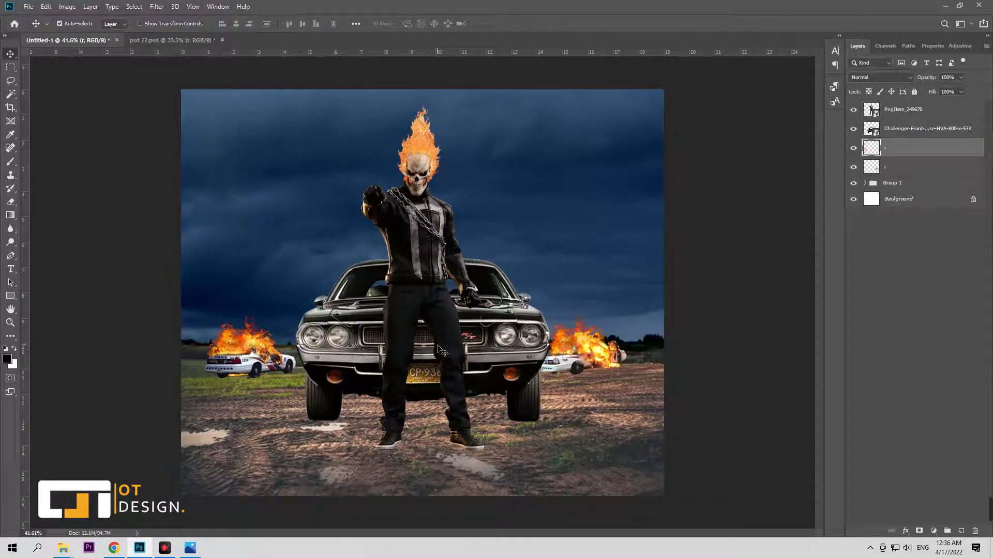
pyautogui.moveTo(566, 361); pyautogui.dragTo(581, 361)
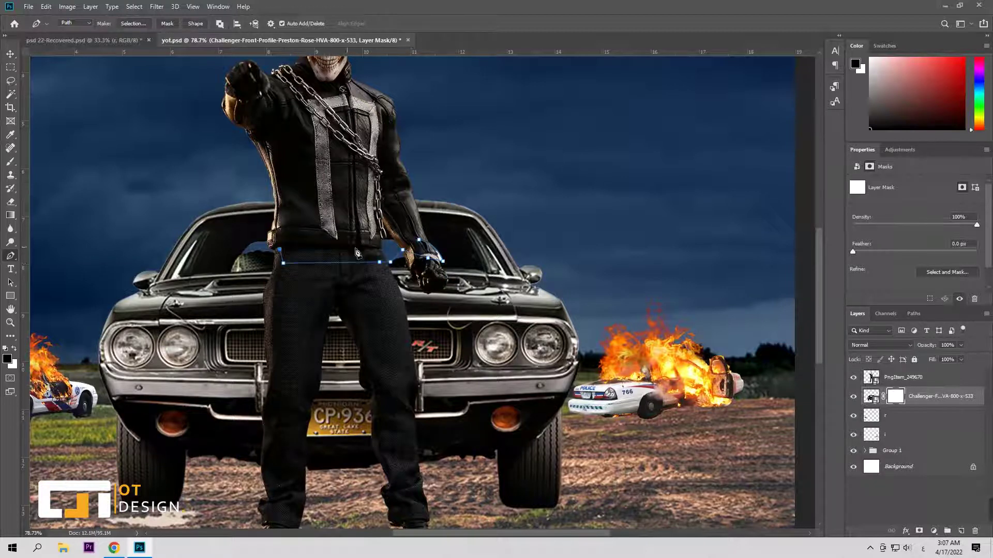
# Step: Fill the traced pen-path selection with black on the Challenger mask, then zoom in on the hood
pyautogui.hotkey('ctrl', 'Return')
pyautogui.hotkey('alt', 'BackSpace')
pyautogui.hotkey('ctrl', 'd')
pyautogui.press('z')
pyautogui.moveTo(495, 208); pyautogui.dragTo(509, 208)
# Step: Set up a much smaller Brush for fine edge work on the car mask
pyautogui.press('b')
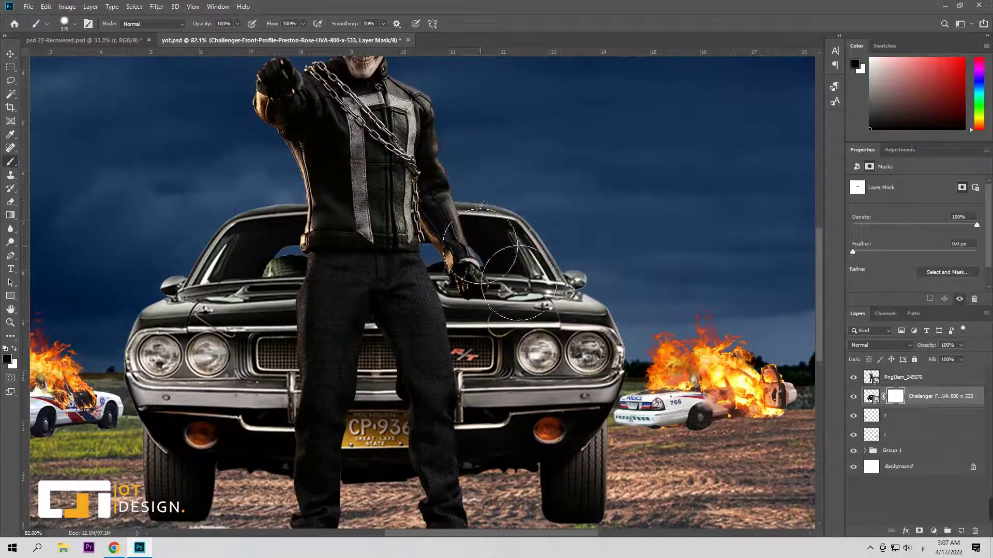
pyautogui.moveTo(441, 234); pyautogui.dragTo(455, 203)
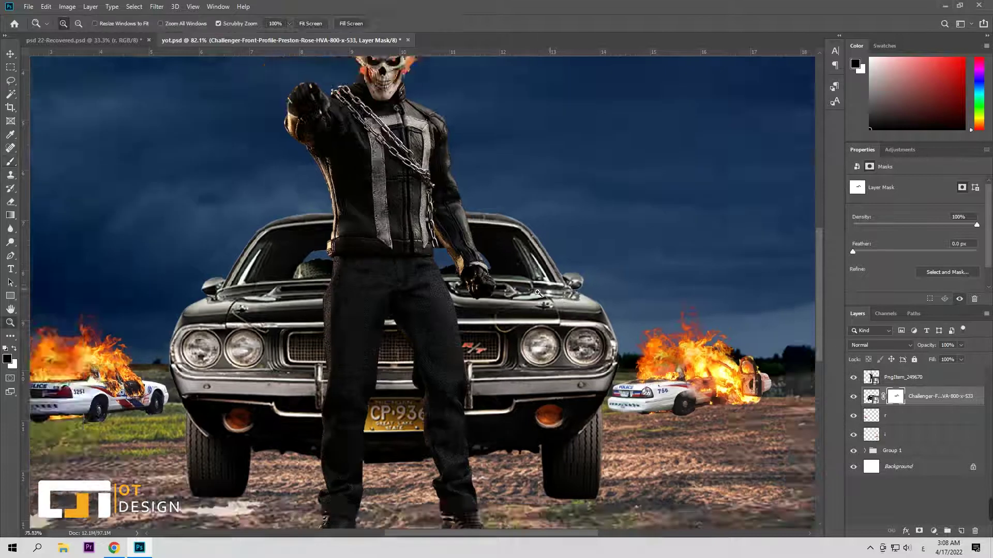
pyautogui.scroll(-4, 613, 277)
pyautogui.scroll(6, 572, 250)
pyautogui.moveTo(580, 251); pyautogui.dragTo(571, 251)
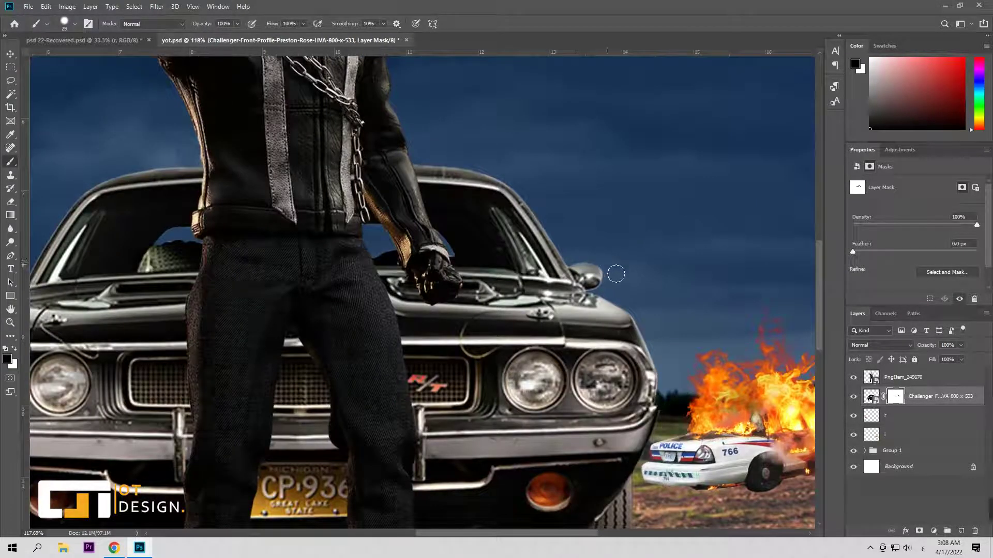
pyautogui.moveTo(622, 288); pyautogui.dragTo(607, 293)
pyautogui.scroll(4, 601, 297)
pyautogui.moveTo(599, 296); pyautogui.dragTo(588, 290)
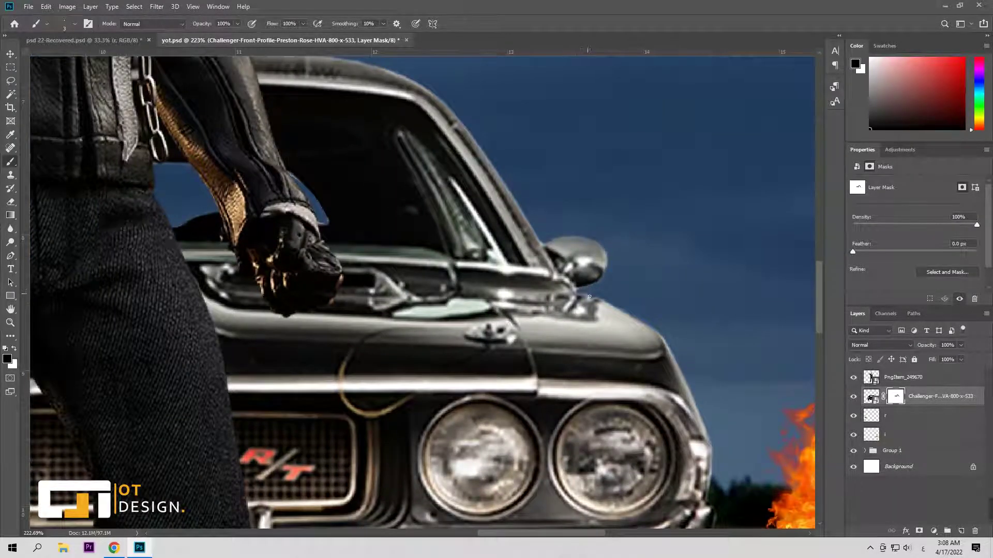
pyautogui.moveTo(604, 302); pyautogui.dragTo(612, 302)
pyautogui.scroll(-5, 681, 350)
pyautogui.scroll(7, 617, 288)
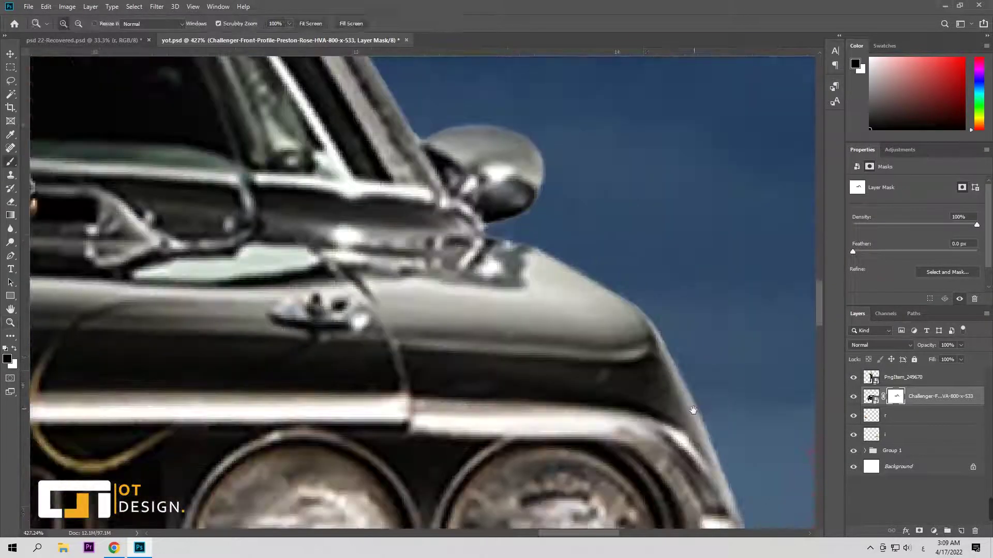
pyautogui.scroll(1, 618, 288)
pyautogui.scroll(-2, 642, 372)
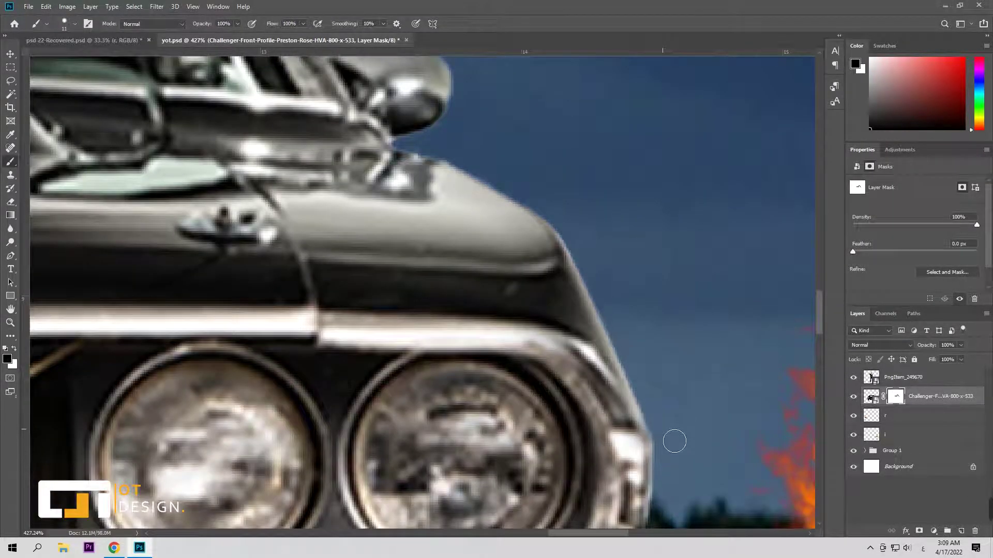
pyautogui.scroll(-2, 672, 439)
pyautogui.scroll(-5, 647, 476)
pyautogui.scroll(3, 420, 225)
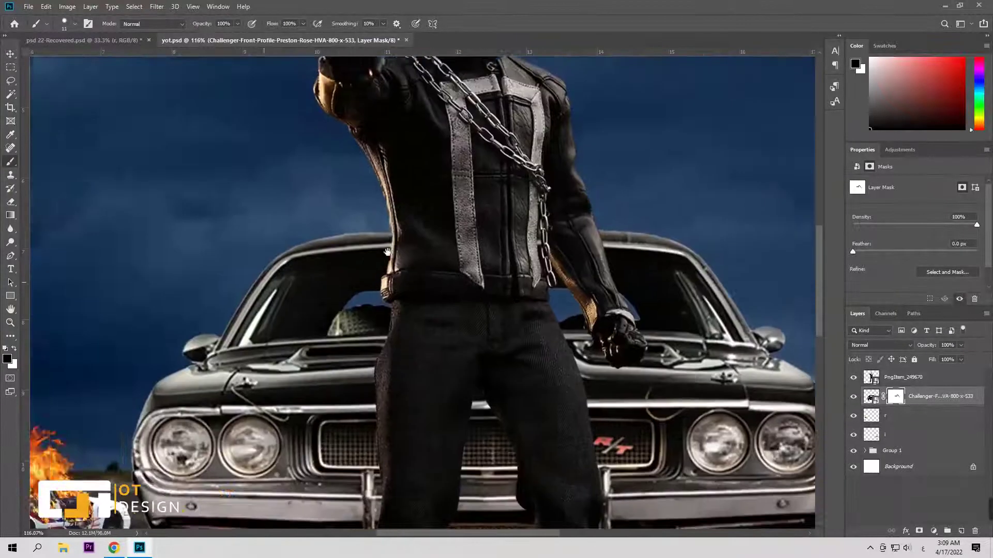
pyautogui.scroll(2, 421, 225)
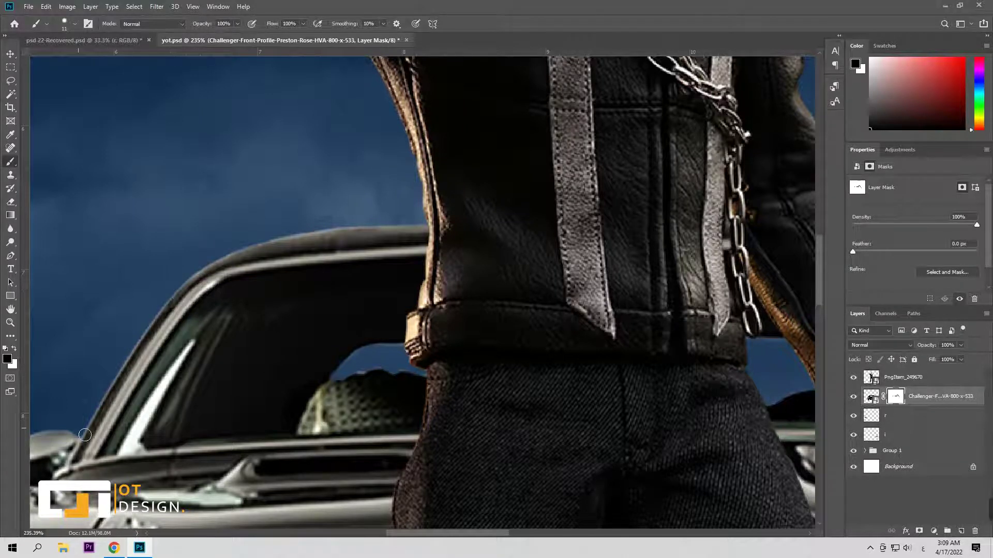
# Step: Paint black on the mask to remove the fringe along the left fender and bumper edge
pyautogui.moveTo(86, 436); pyautogui.dragTo(202, 385)
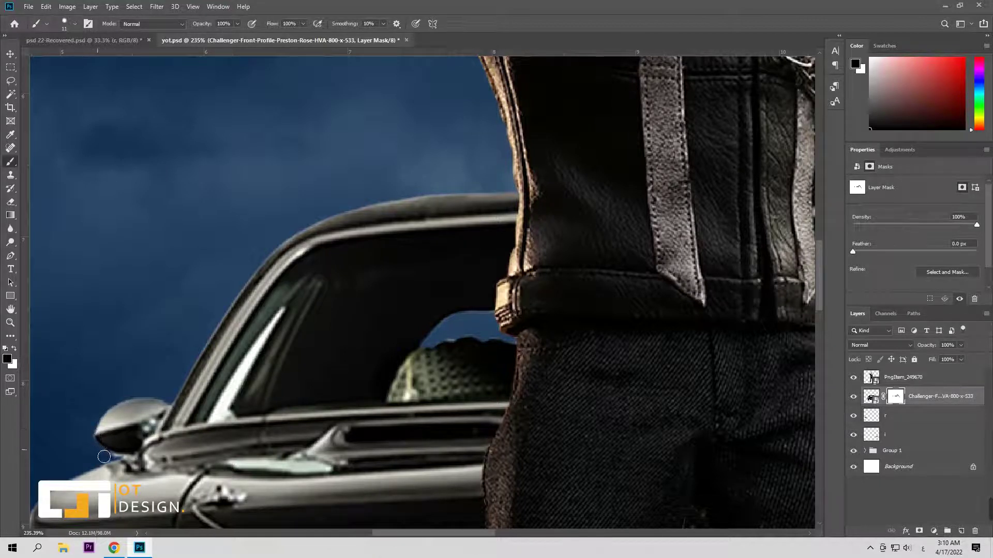
pyautogui.press('[')
pyautogui.press('[')
pyautogui.scroll(1, 144, 446)
pyautogui.scroll(1, 277, 337)
pyautogui.scroll(-3, 163, 376)
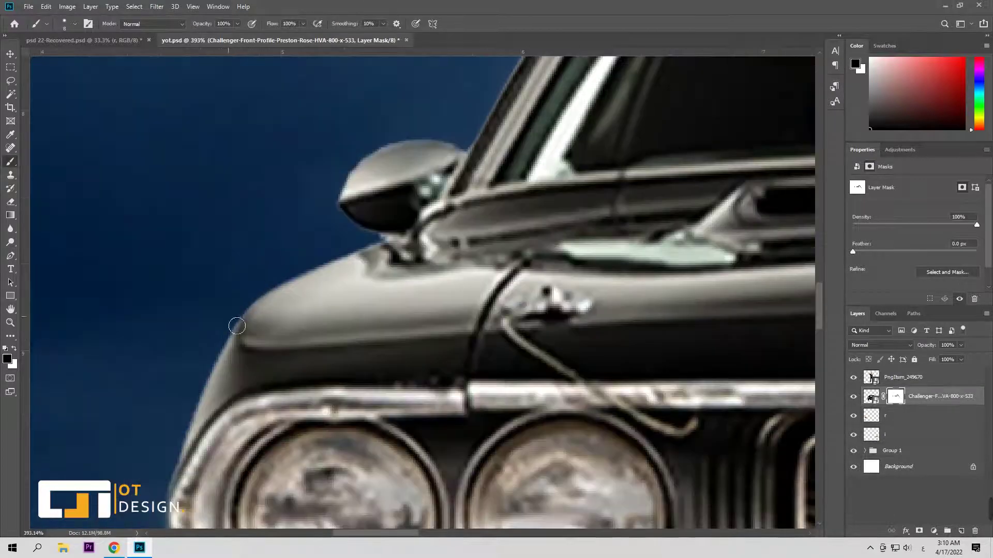
pyautogui.scroll(-1, 237, 326)
pyautogui.scroll(-2, 287, 369)
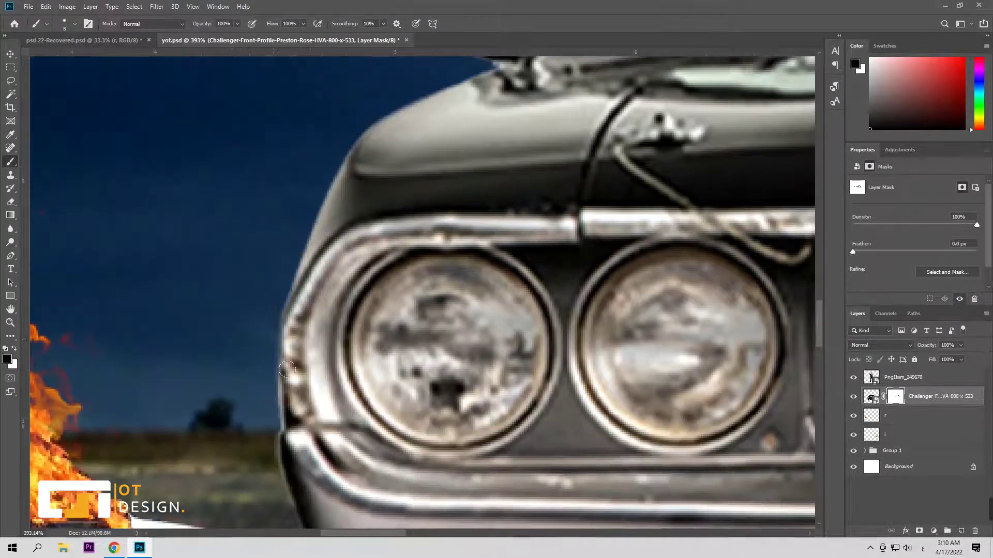
pyautogui.scroll(-3, 271, 393)
pyautogui.scroll(-1, 274, 372)
pyautogui.scroll(-4, 283, 310)
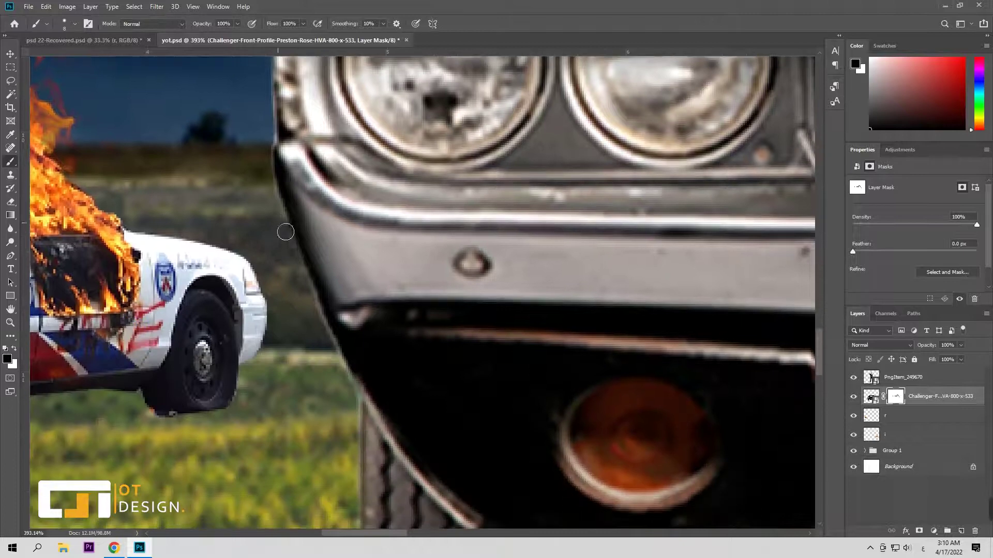
pyautogui.moveTo(330, 333); pyautogui.dragTo(308, 266)
# Step: Inspect the license plate, right headlight, lower bumper and tyre, then fit the whole composite
pyautogui.moveTo(283, 199); pyautogui.dragTo(217, 200)
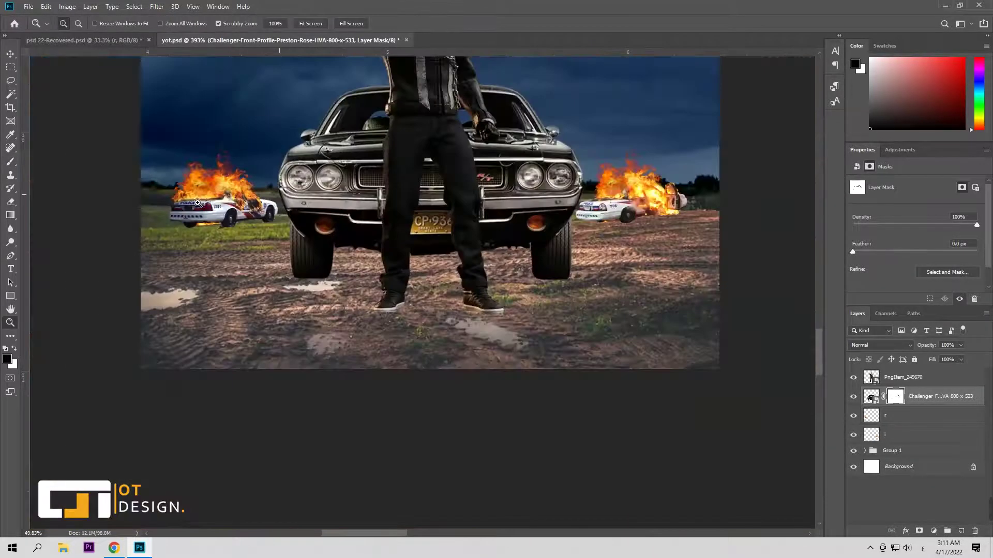
pyautogui.moveTo(432, 221); pyautogui.dragTo(496, 221)
pyautogui.moveTo(620, 206); pyautogui.dragTo(426, 178)
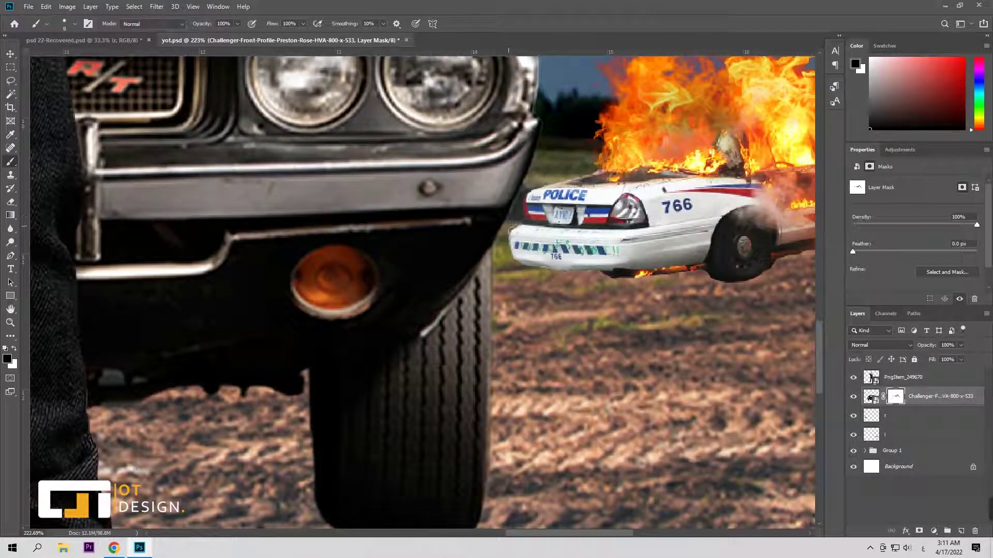
pyautogui.moveTo(501, 436); pyautogui.dragTo(498, 371)
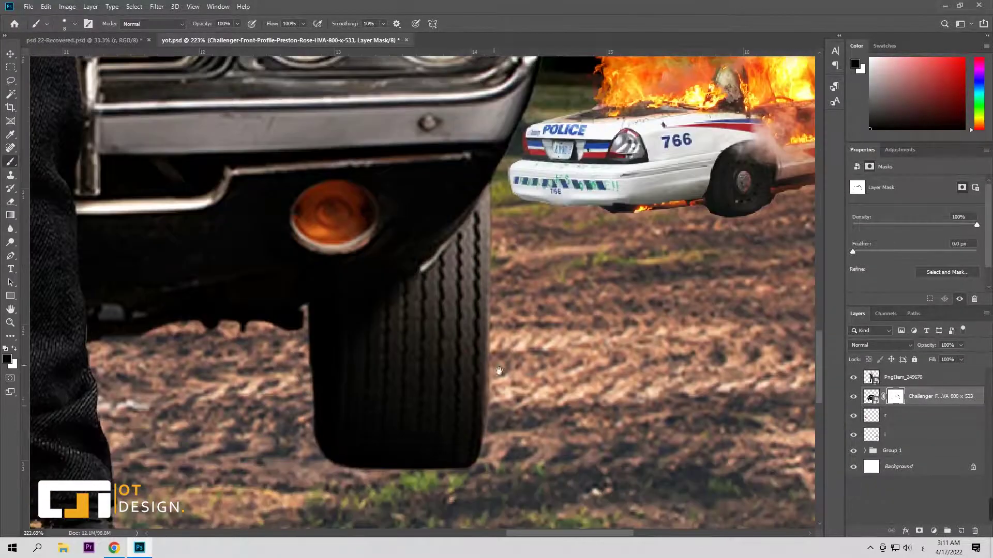
pyautogui.hscroll(-10, 330, 226)
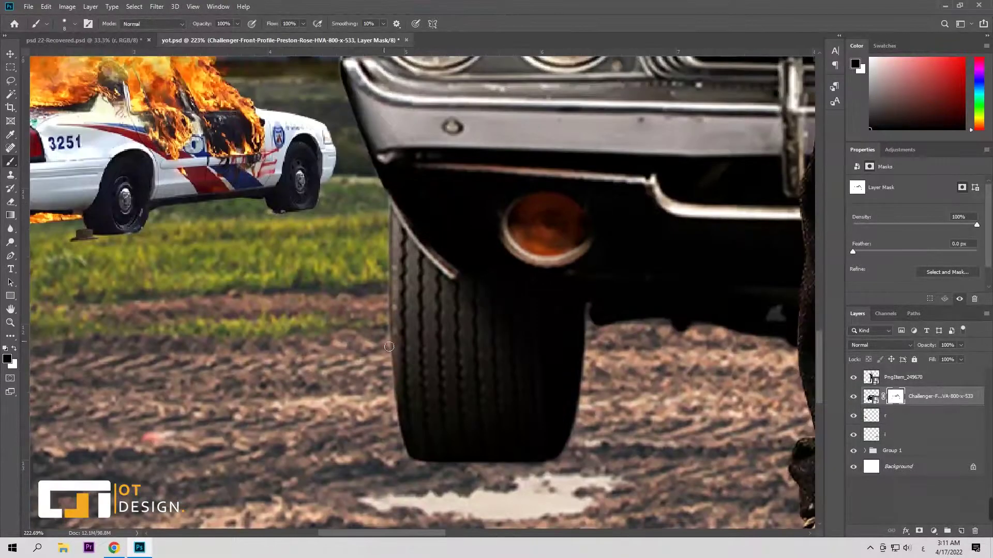
pyautogui.scroll(-2, 389, 346)
pyautogui.hscroll(6, 457, 265)
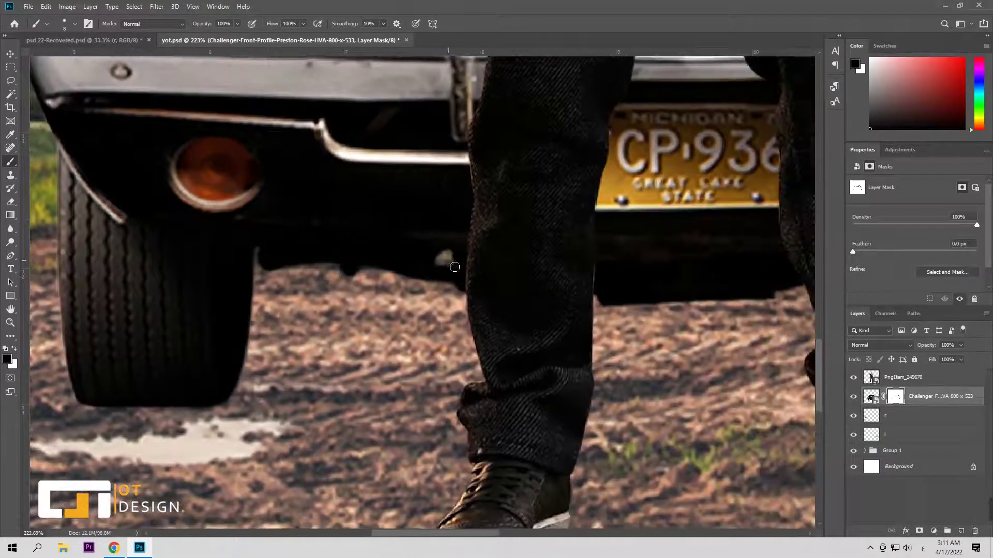
pyautogui.hscroll(5, 454, 267)
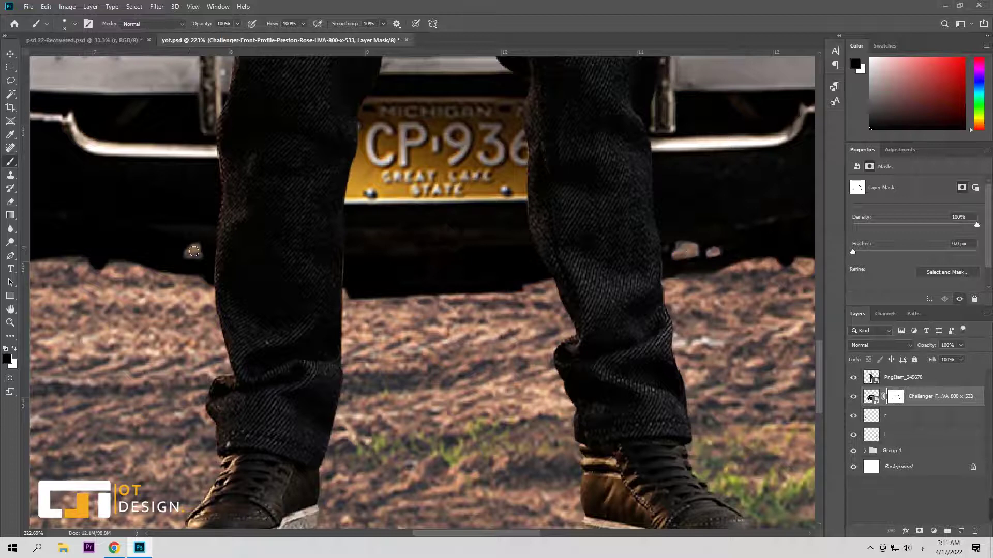
pyautogui.hotkey('ctrl', '0')
pyautogui.scroll(5, 176, 181)
# Step: Paint over the windshield highlight streak with a larger brush at 12% opacity
pyautogui.press('1')
pyautogui.press('2')
pyautogui.moveTo(297, 207); pyautogui.dragTo(242, 296)
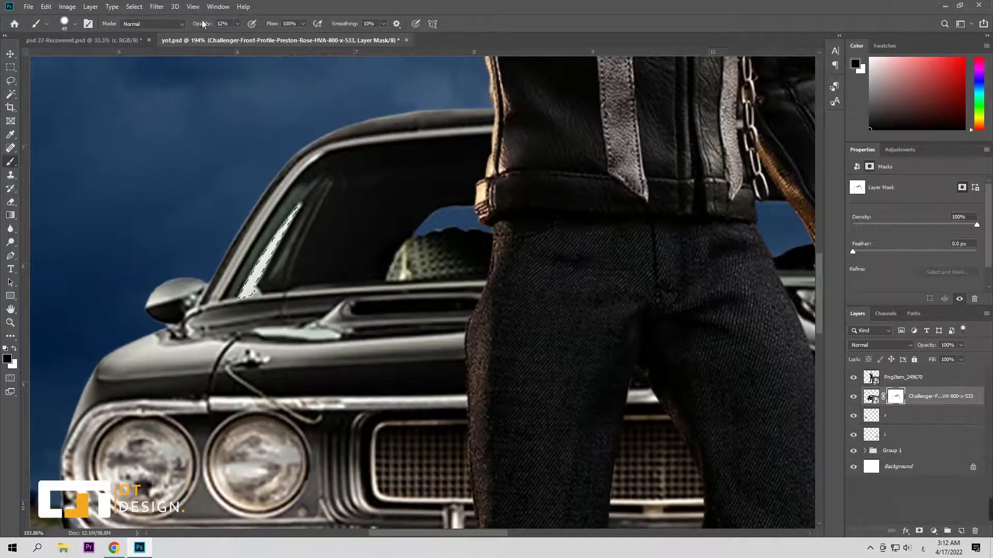
pyautogui.hscroll(7, 422, 293)
pyautogui.press('w')
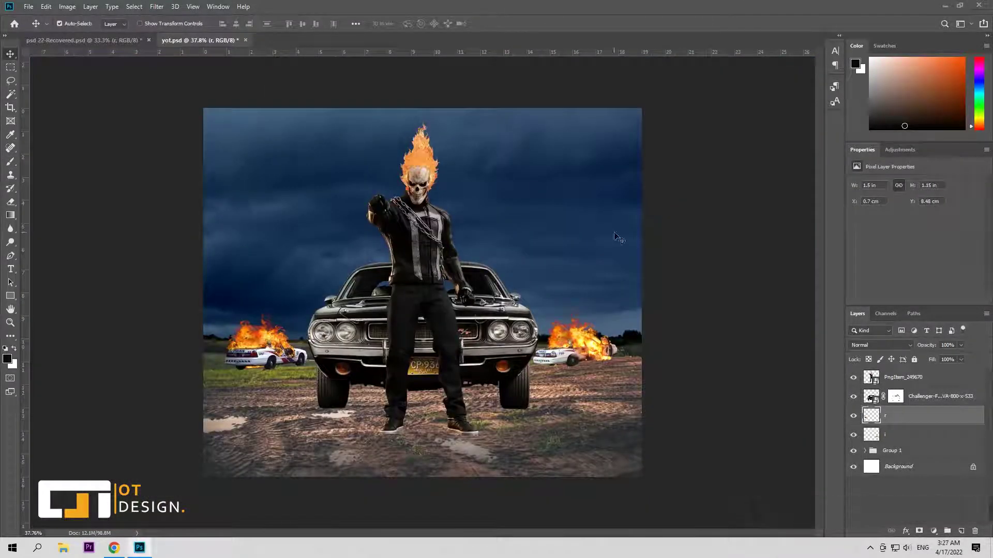
# Step: Add two horizontal guides along the ground line
pyautogui.scroll(2, 413, 336)
pyautogui.moveTo(429, 51)
pyautogui.mouseDown()
pyautogui.moveTo(438, 328)
pyautogui.moveTo(441, 313)
pyautogui.mouseUp()
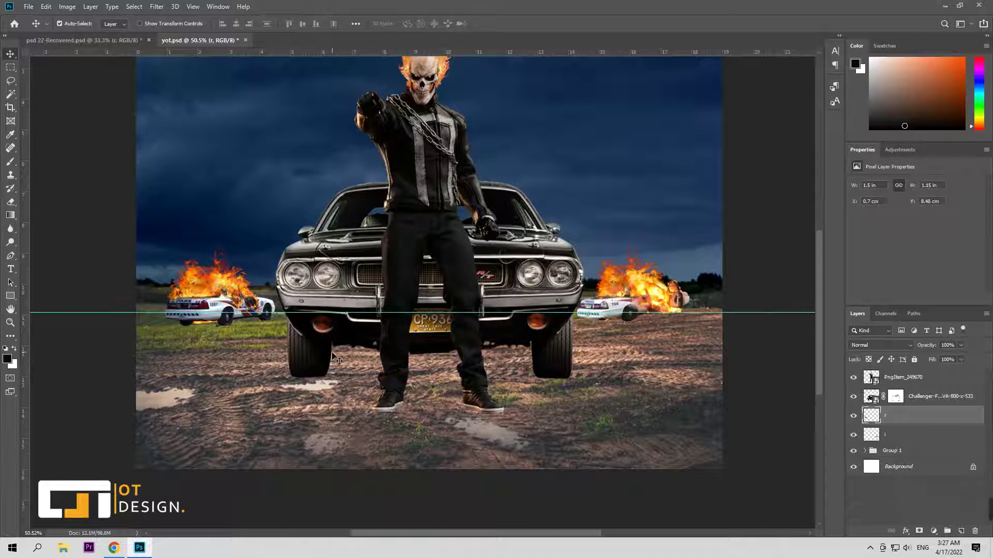
pyautogui.moveTo(367, 52); pyautogui.dragTo(383, 353)
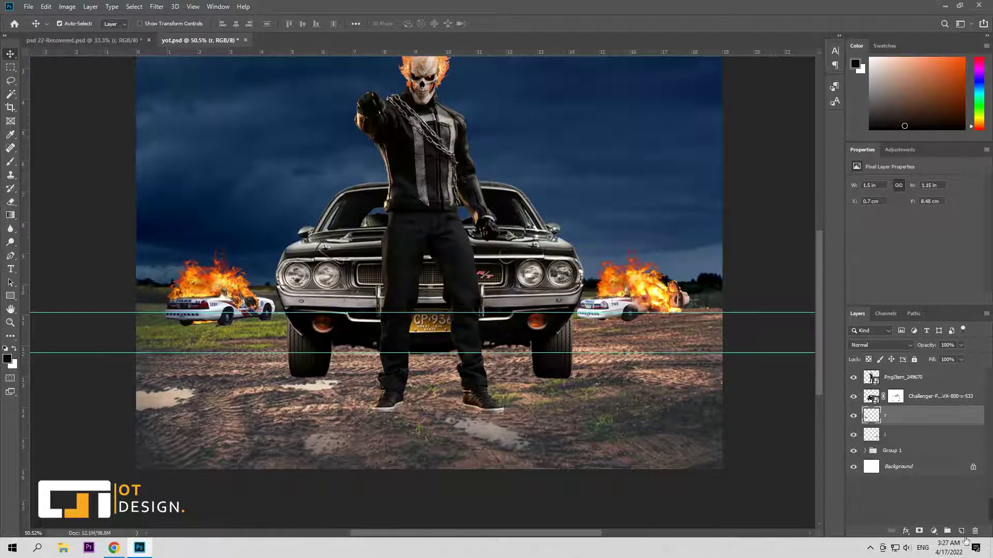
# Step: Create Layer 1 and pick a soft brush with dark brown sampled from the ground
pyautogui.click(961, 531)
pyautogui.press('b')
pyautogui.click(75, 24)
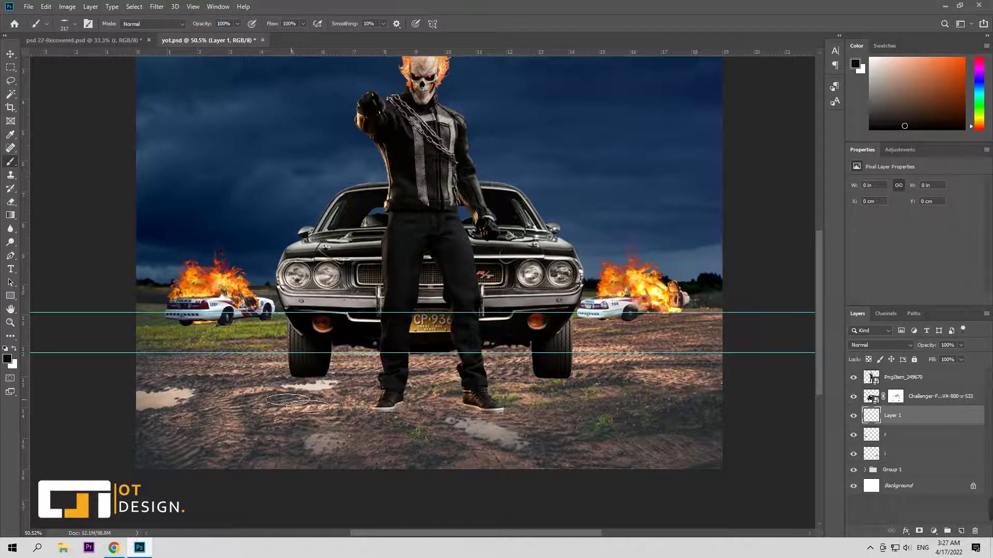
pyautogui.click(7, 359)
pyautogui.click(410, 243)
pyautogui.click(298, 372)
pyautogui.click(567, 121)
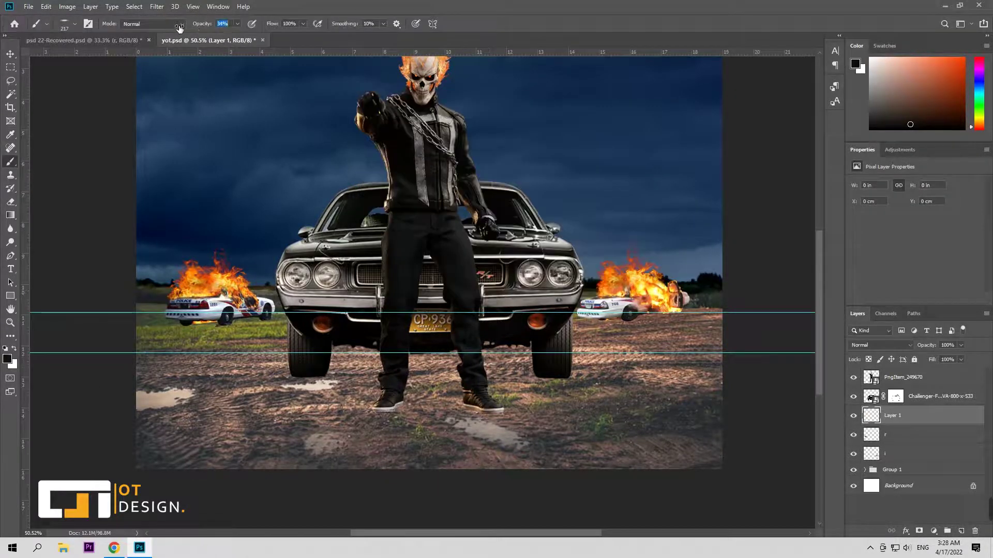
# Step: Paint soft shadows under the feet and car front at 63% and lower opacity, then add a layer mask
pyautogui.moveTo(321, 380)
pyautogui.mouseDown()
pyautogui.moveTo(351, 394)
pyautogui.moveTo(519, 403)
pyautogui.mouseUp()
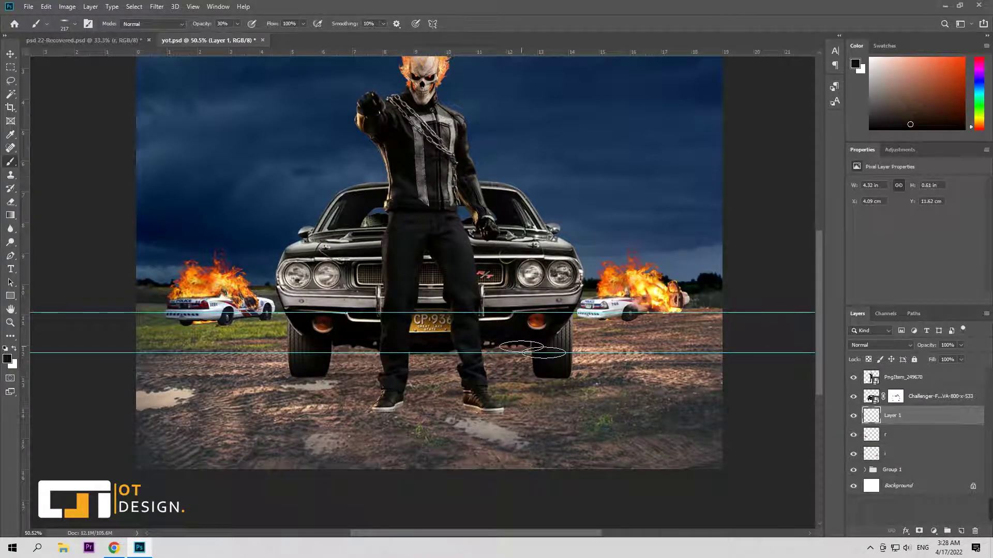
pyautogui.moveTo(212, 26); pyautogui.dragTo(229, 26)
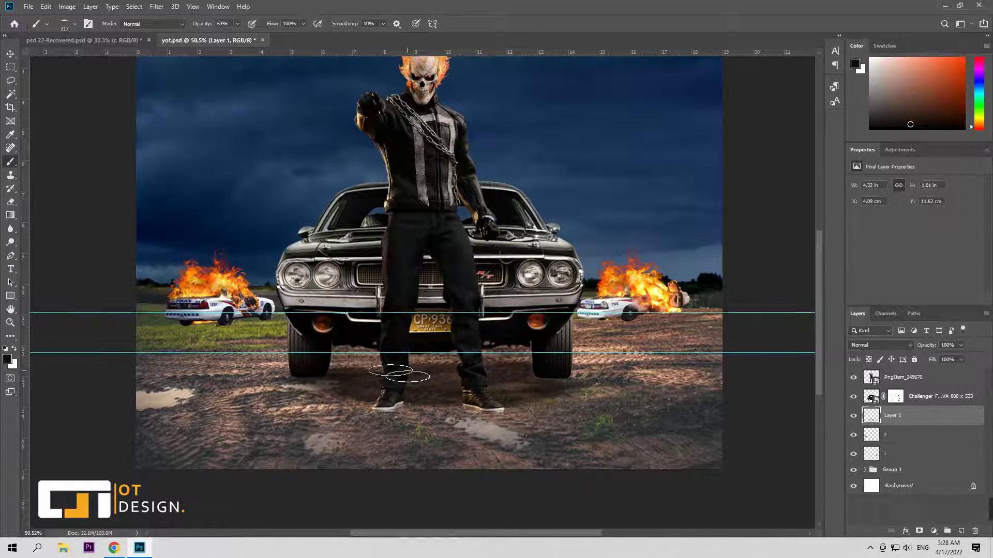
pyautogui.moveTo(352, 362); pyautogui.dragTo(543, 357)
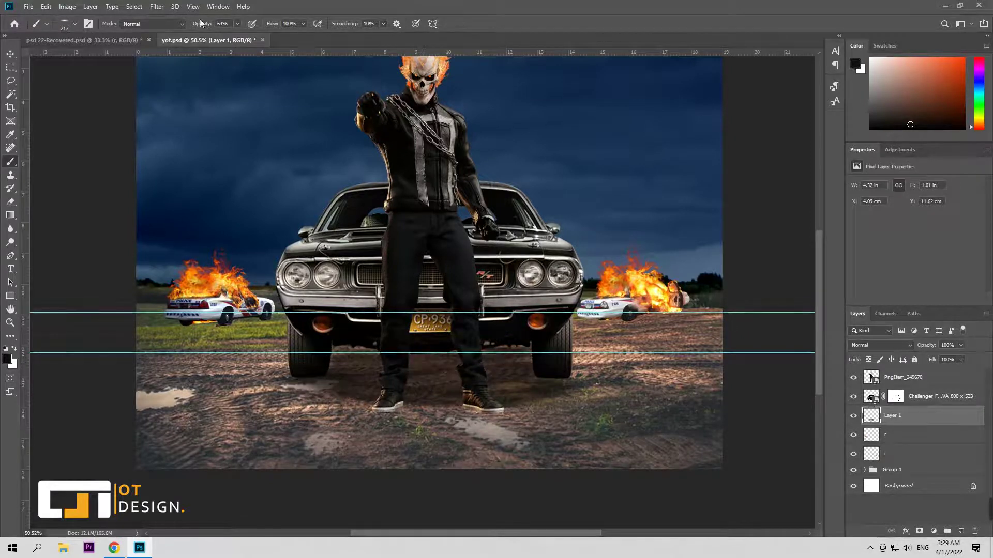
pyautogui.moveTo(188, 26); pyautogui.dragTo(180, 27)
pyautogui.moveTo(309, 392); pyautogui.dragTo(564, 390)
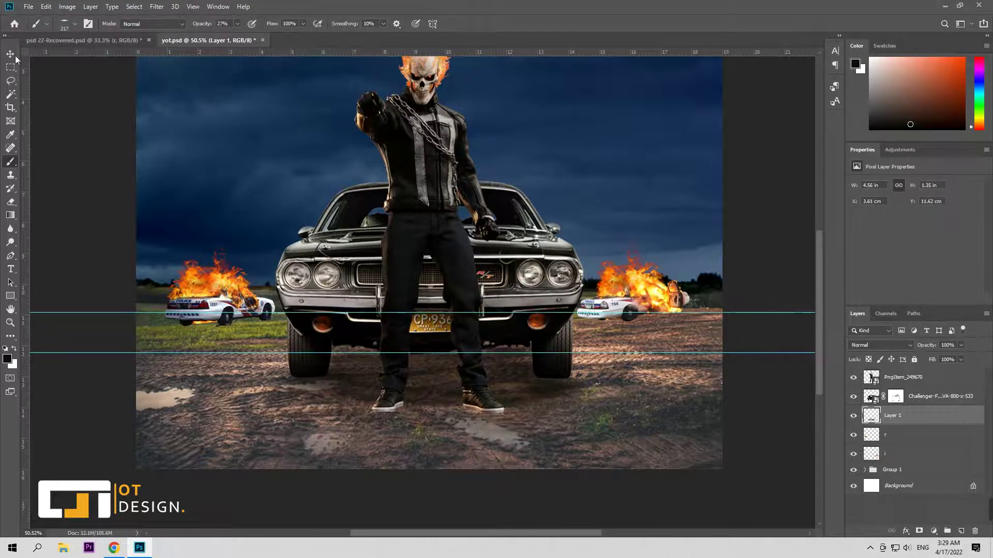
pyautogui.moveTo(603, 388); pyautogui.dragTo(533, 449)
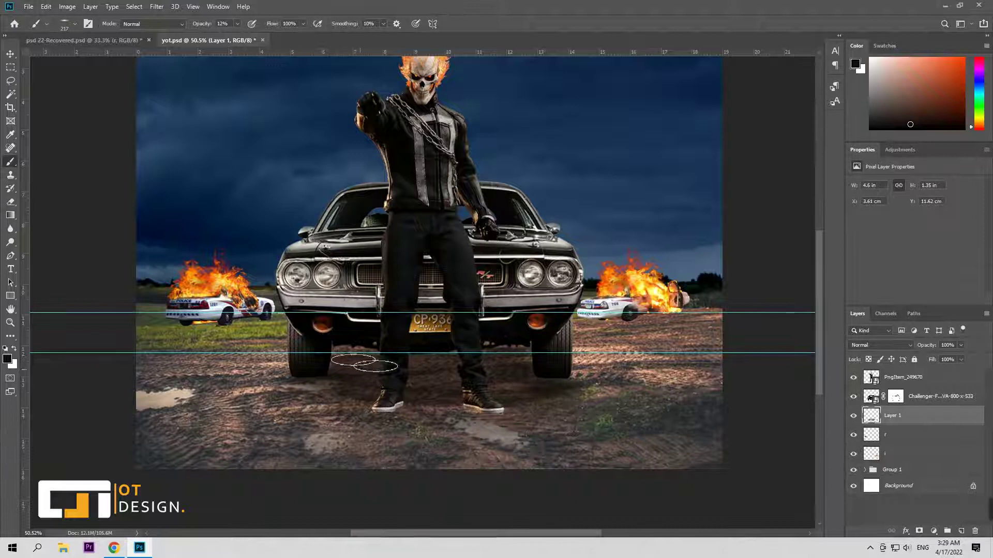
pyautogui.press('v')
pyautogui.click(919, 531)
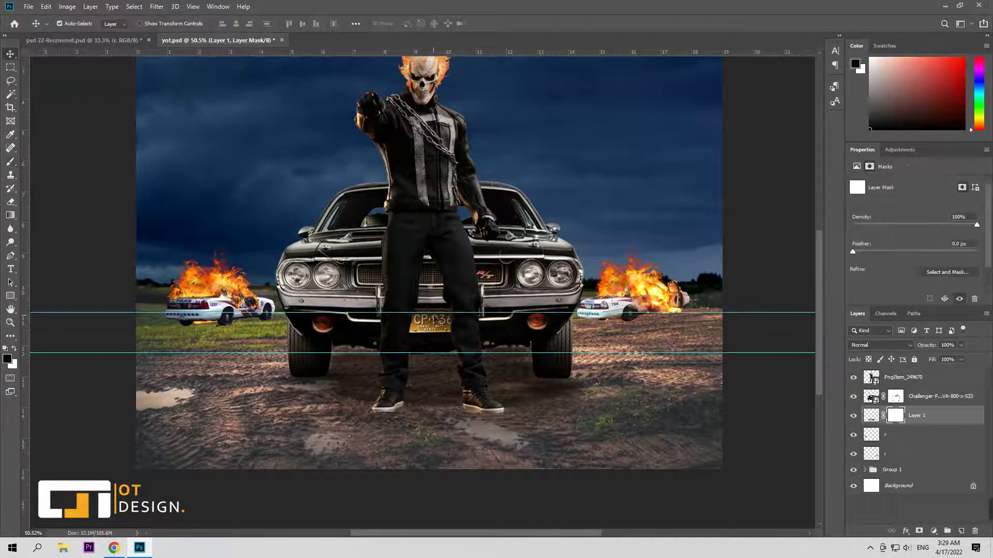
# Step: Soften the shadow on Layer 1's mask and move the lower guide up toward the horizon
pyautogui.press('b')
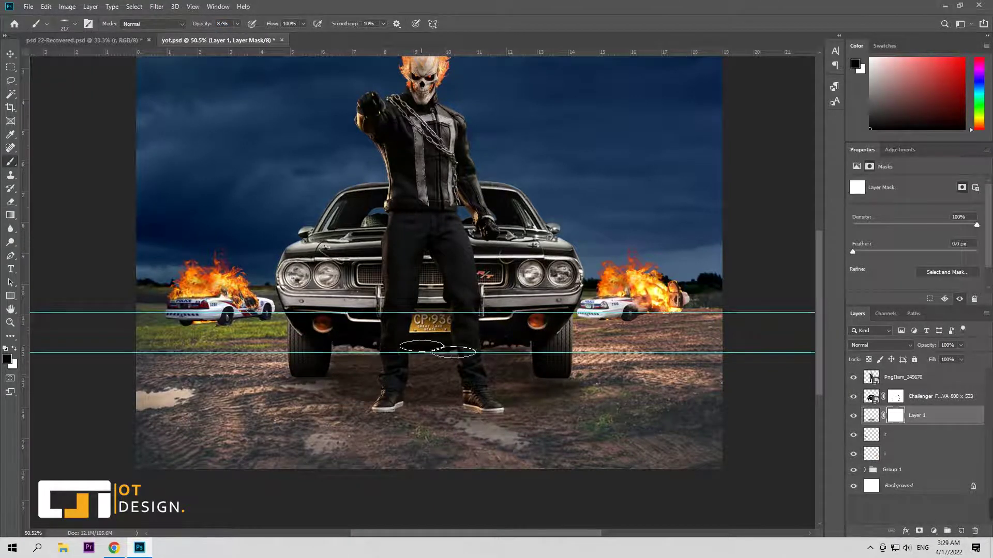
pyautogui.moveTo(349, 340); pyautogui.dragTo(326, 363)
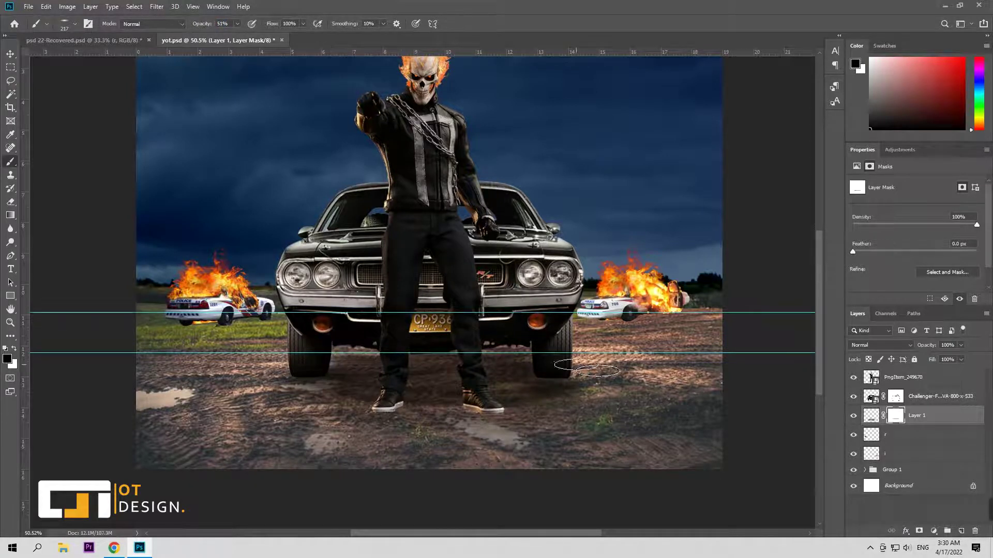
pyautogui.press('v')
pyautogui.moveTo(562, 353); pyautogui.dragTo(573, 154)
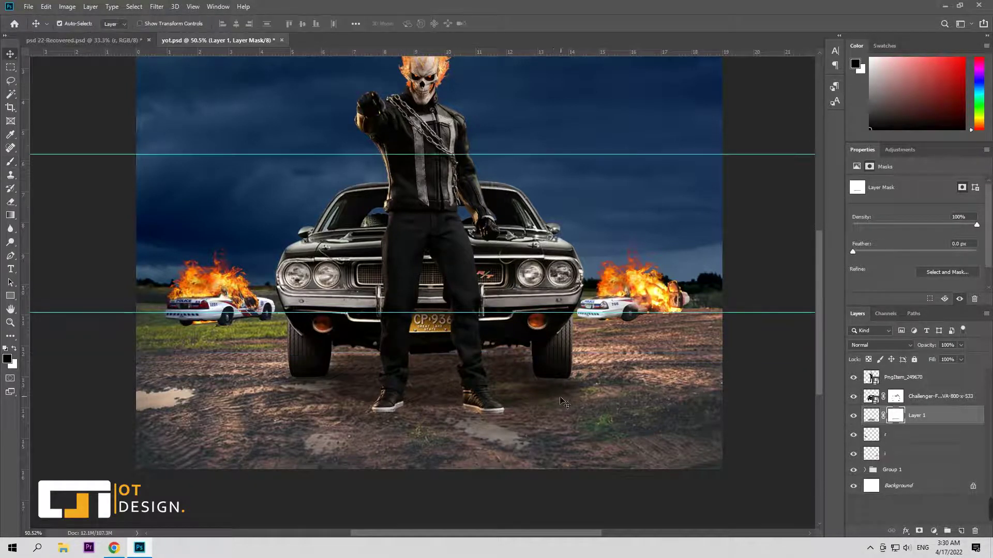
pyautogui.scroll(-3, 566, 402)
pyautogui.scroll(5, 318, 377)
# Step: Paint a faint shadow on Layer 1's pixels across the lower ground, setting brush opacity to 17%
pyautogui.press('b')
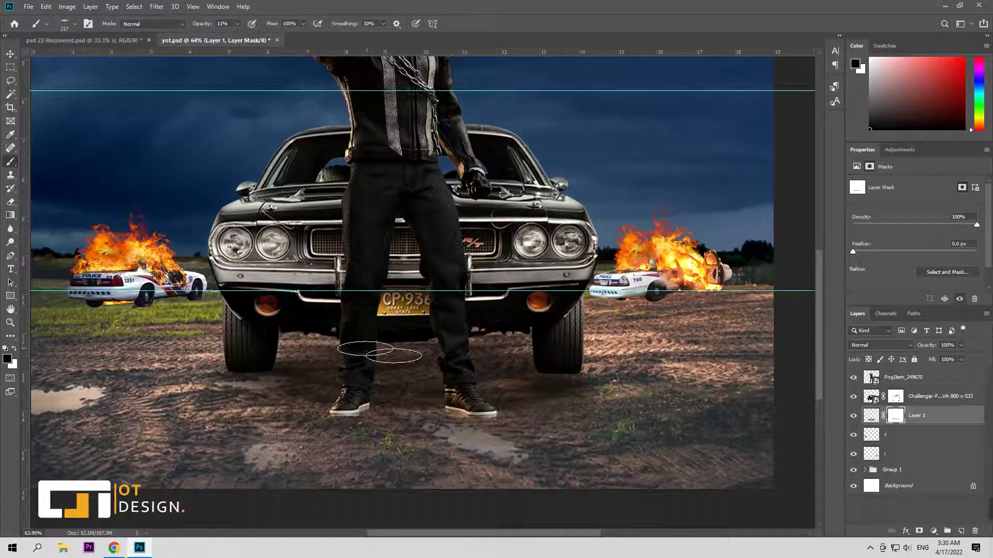
pyautogui.press('z')
pyautogui.moveTo(335, 423)
pyautogui.mouseDown()
pyautogui.moveTo(285, 427)
pyautogui.moveTo(315, 425)
pyautogui.mouseUp()
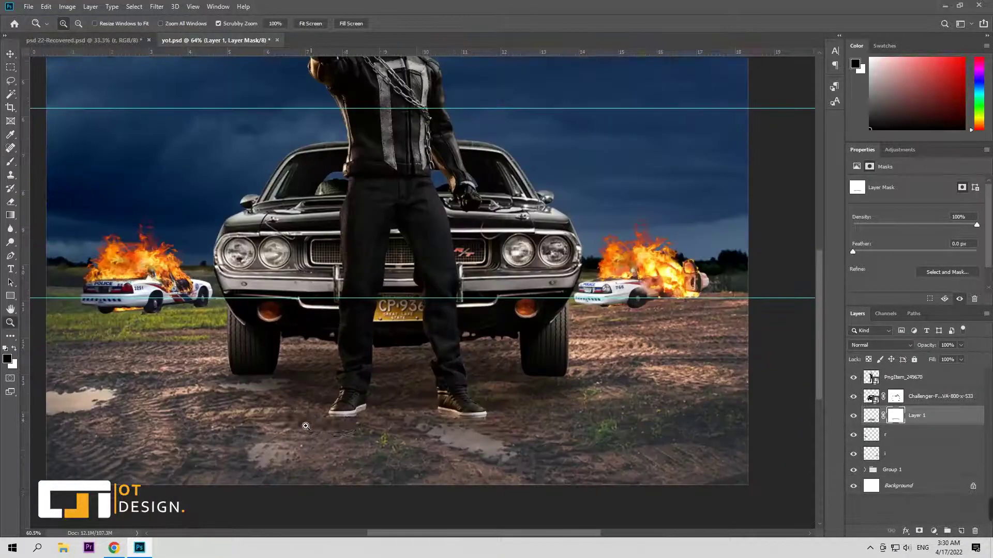
pyautogui.press('b')
pyautogui.click(871, 416)
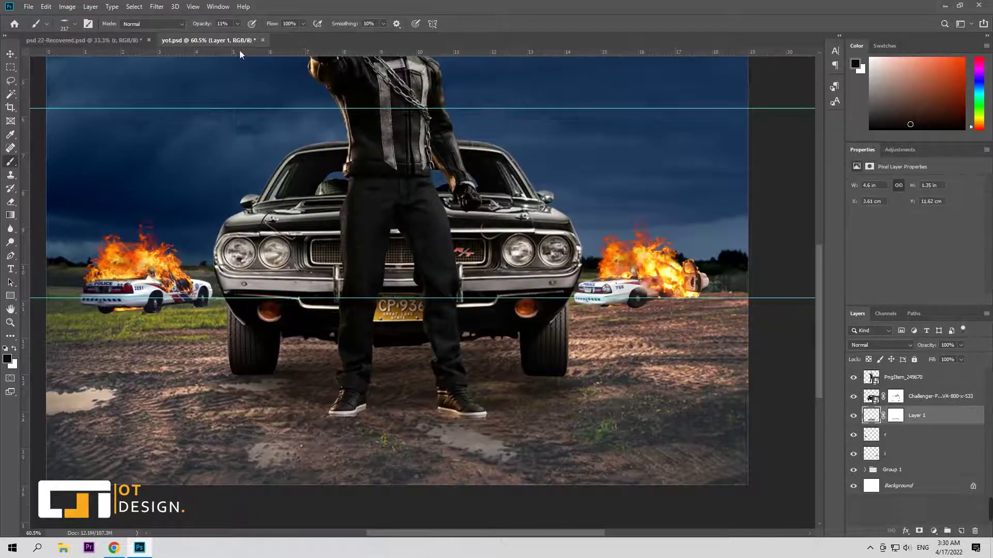
pyautogui.moveTo(336, 357); pyautogui.dragTo(496, 343)
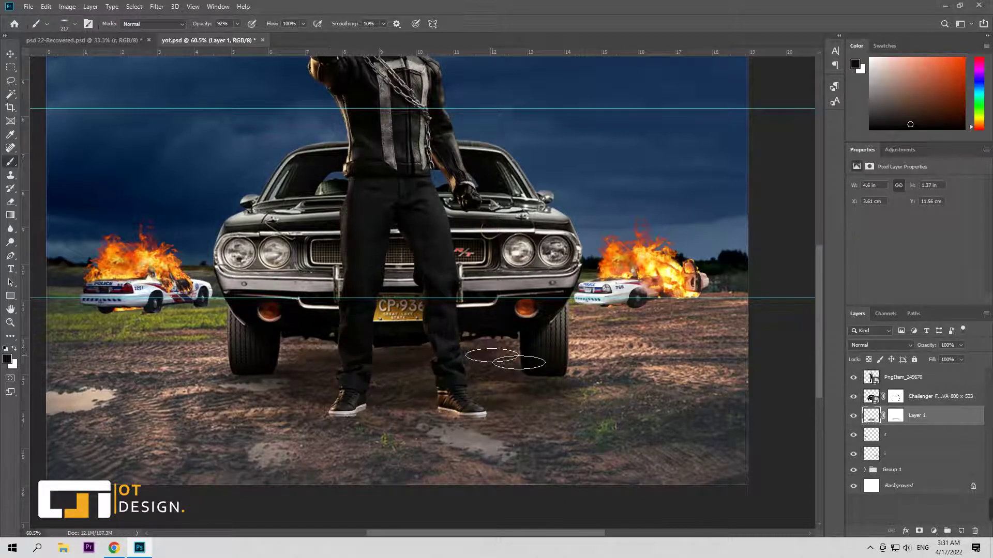
pyautogui.press('z')
pyautogui.moveTo(472, 393)
pyautogui.mouseDown()
pyautogui.moveTo(437, 400)
pyautogui.moveTo(517, 393)
pyautogui.mouseUp()
pyautogui.write('b')
pyautogui.write('17')
pyautogui.press('Return')
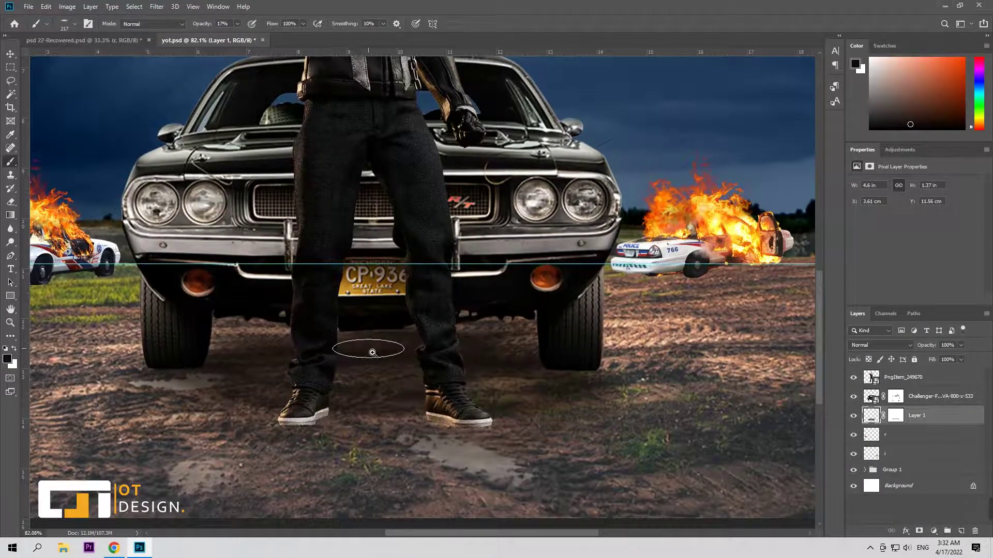
# Step: Add an empty Layer 2 above Layer 1
pyautogui.press('z')
pyautogui.moveTo(373, 353); pyautogui.dragTo(335, 365)
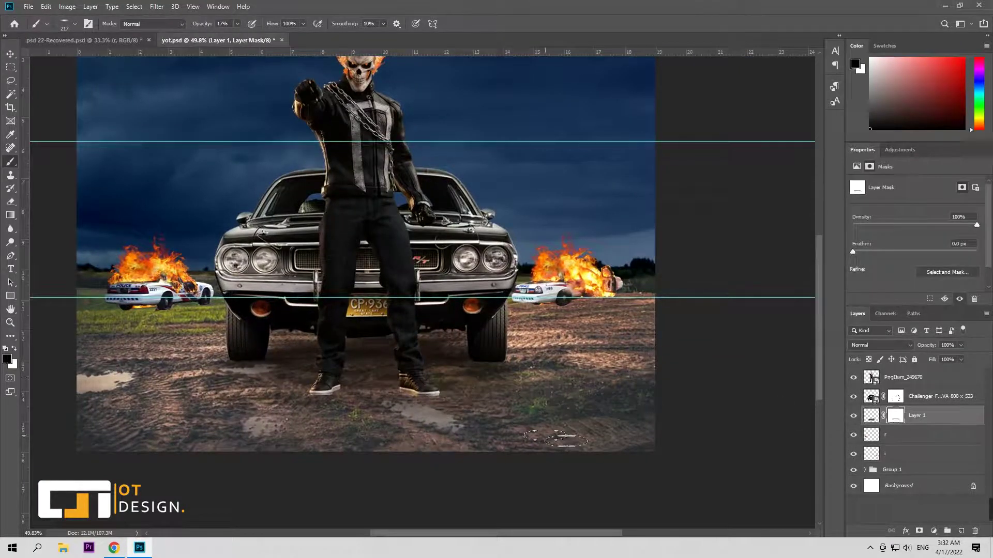
pyautogui.press('v')
pyautogui.click(961, 531)
pyautogui.press('b')
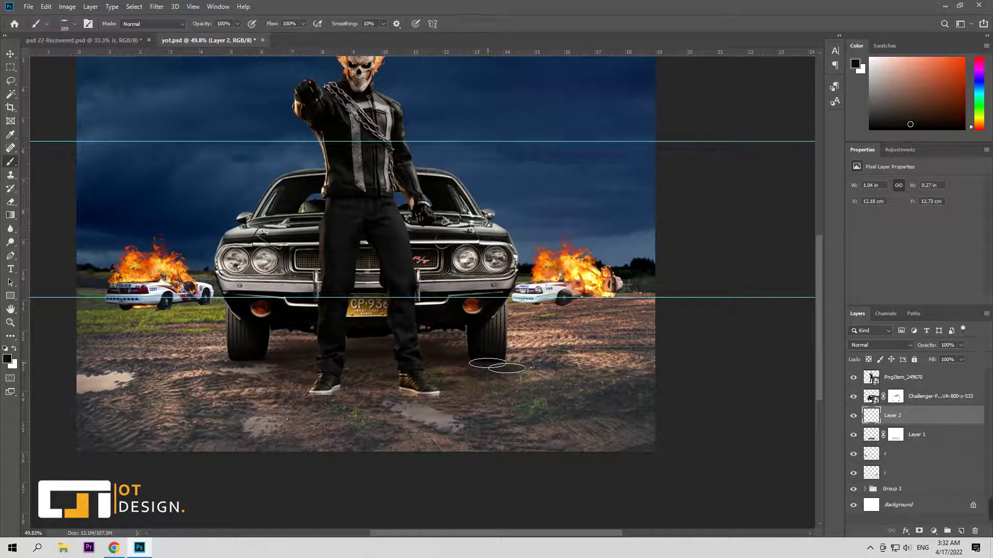
# Step: Set black as the foreground colour and add a layer mask to Layer 2
pyautogui.click(7, 358)
pyautogui.click(379, 270)
pyautogui.click(589, 126)
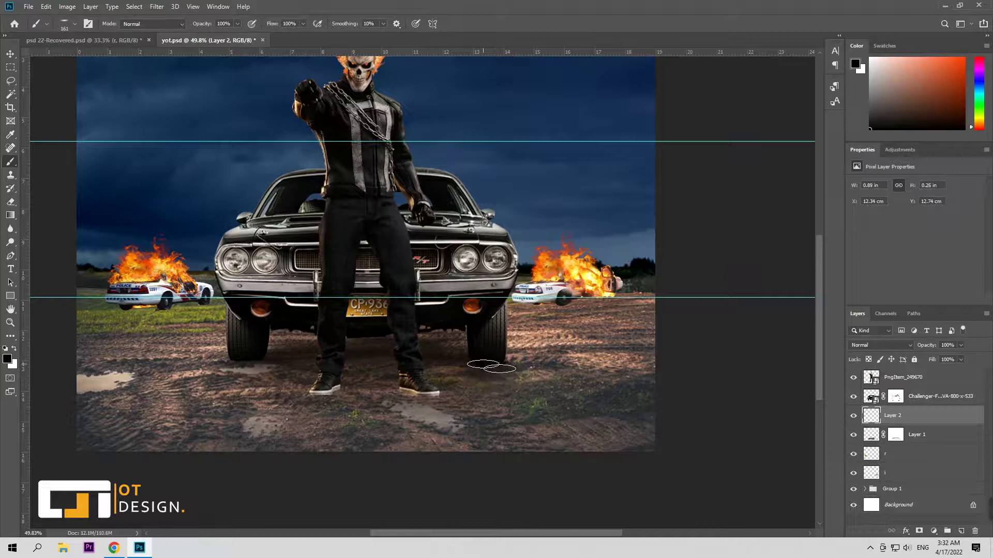
pyautogui.click(919, 531)
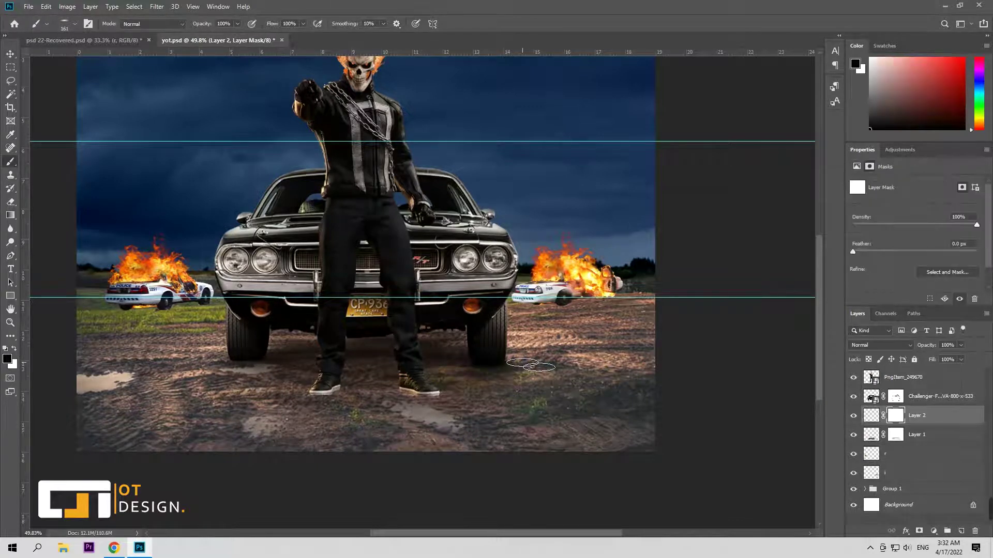
pyautogui.keyDown('alt'); pyautogui.rightClick(538, 375); pyautogui.keyUp('alt')
# Step: Free-transform Layer 2's shadow, then target its mask again
pyautogui.click(871, 422)
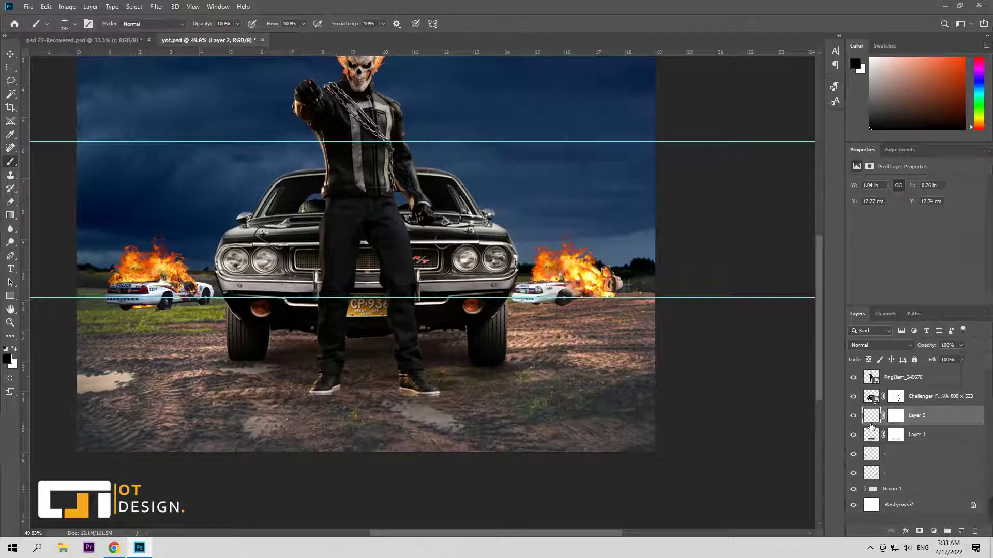
pyautogui.hotkey('ctrl', 't')
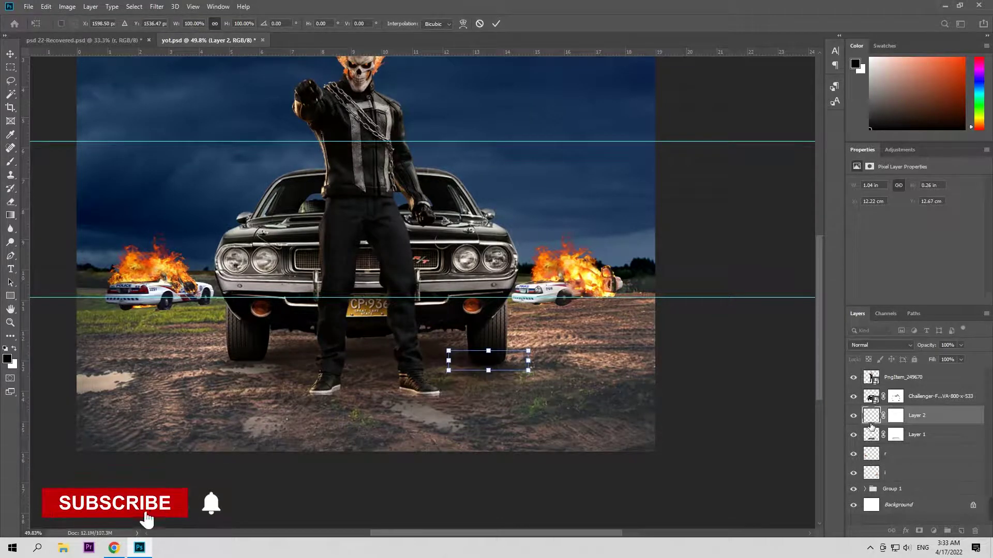
pyautogui.press('Return')
pyautogui.press('z')
pyautogui.moveTo(587, 406)
pyautogui.mouseDown()
pyautogui.moveTo(539, 410)
pyautogui.moveTo(646, 406)
pyautogui.mouseUp()
pyautogui.press('b')
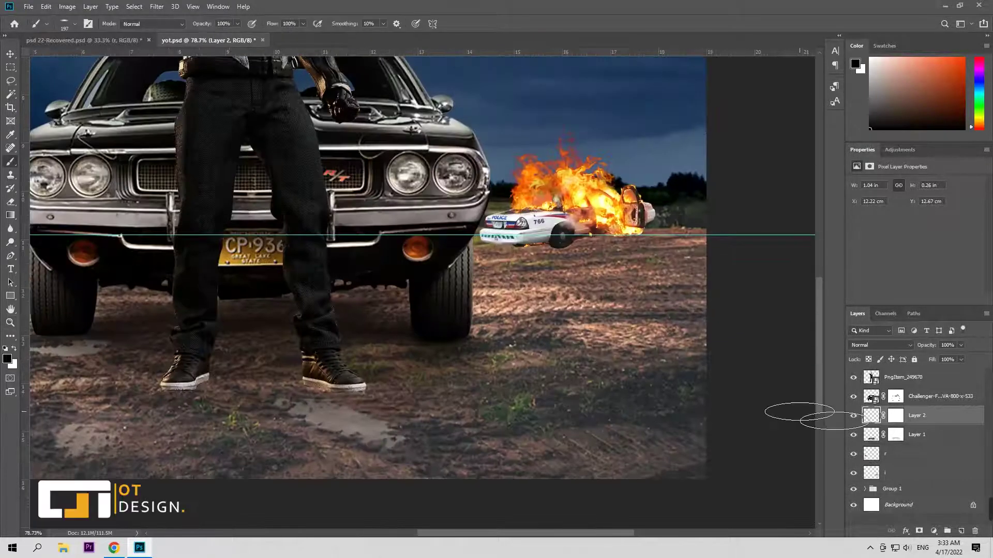
pyautogui.click(903, 417)
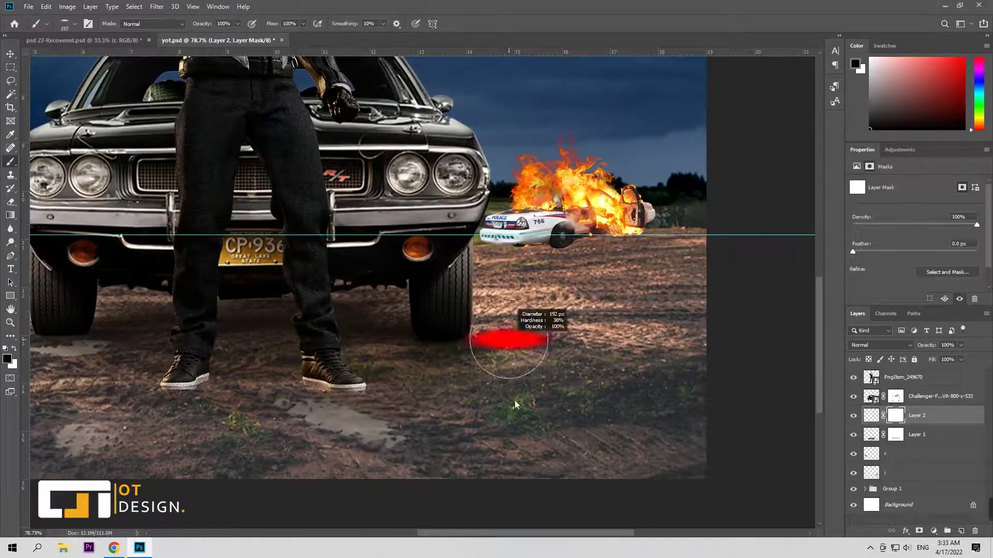
# Step: Touch up the Challenger mask around the base of the right tyre
pyautogui.press('z')
pyautogui.moveTo(550, 393)
pyautogui.mouseDown()
pyautogui.moveTo(496, 392)
pyautogui.moveTo(595, 392)
pyautogui.mouseUp()
pyautogui.press('b')
pyautogui.click(68, 23)
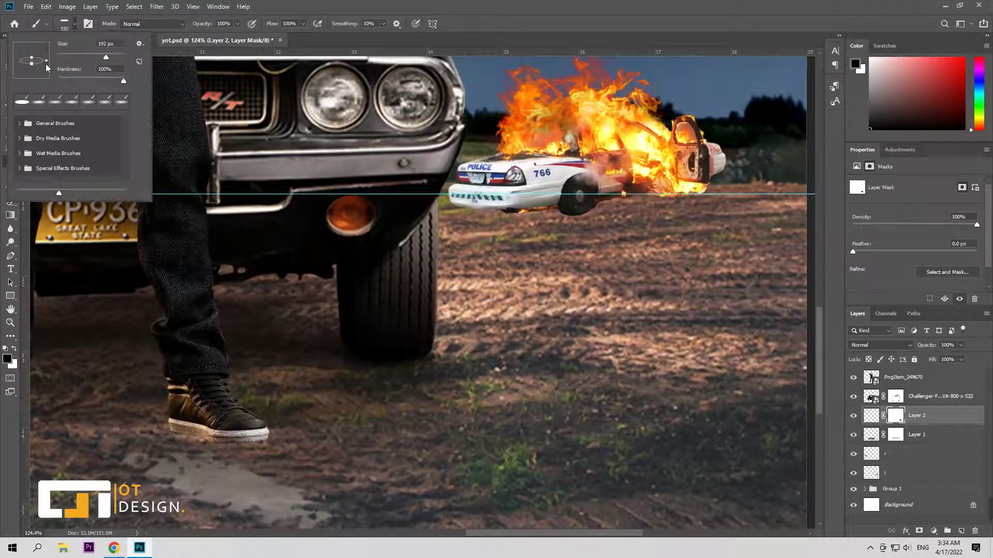
pyautogui.click(896, 396)
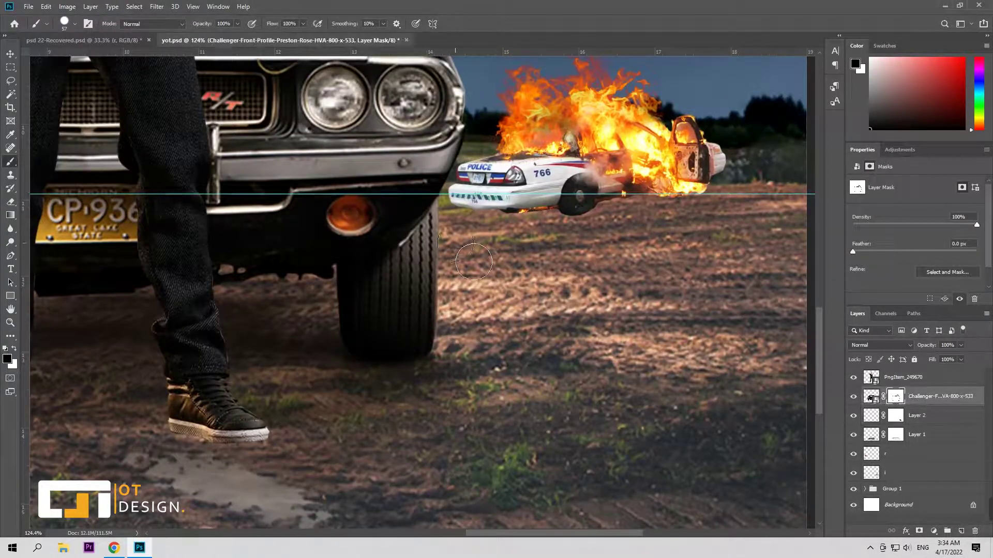
pyautogui.moveTo(472, 354); pyautogui.dragTo(472, 352)
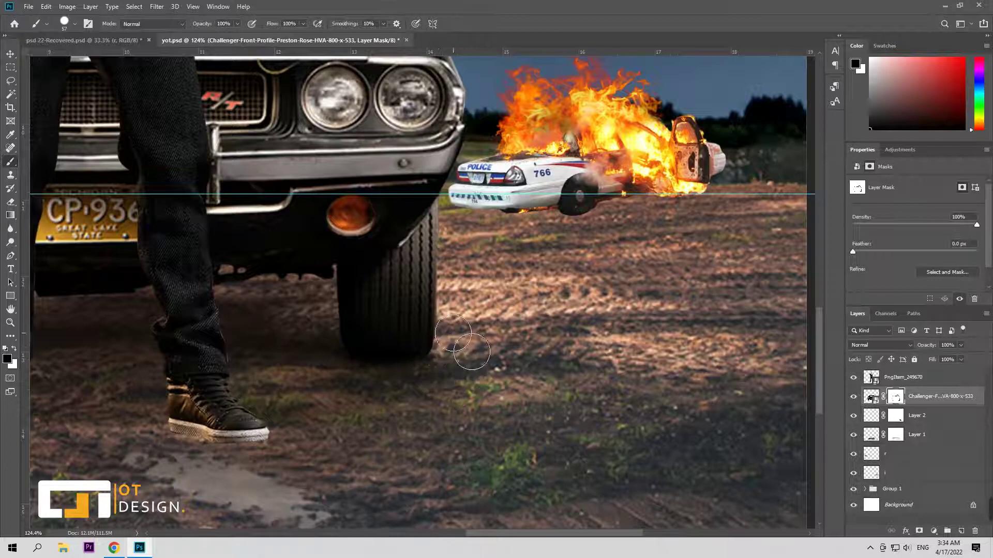
# Step: Adjust Layer 2's shadow again with Free Transform
pyautogui.press('z')
pyautogui.moveTo(439, 394)
pyautogui.mouseDown()
pyautogui.moveTo(415, 411)
pyautogui.moveTo(523, 406)
pyautogui.mouseUp()
pyautogui.press('b')
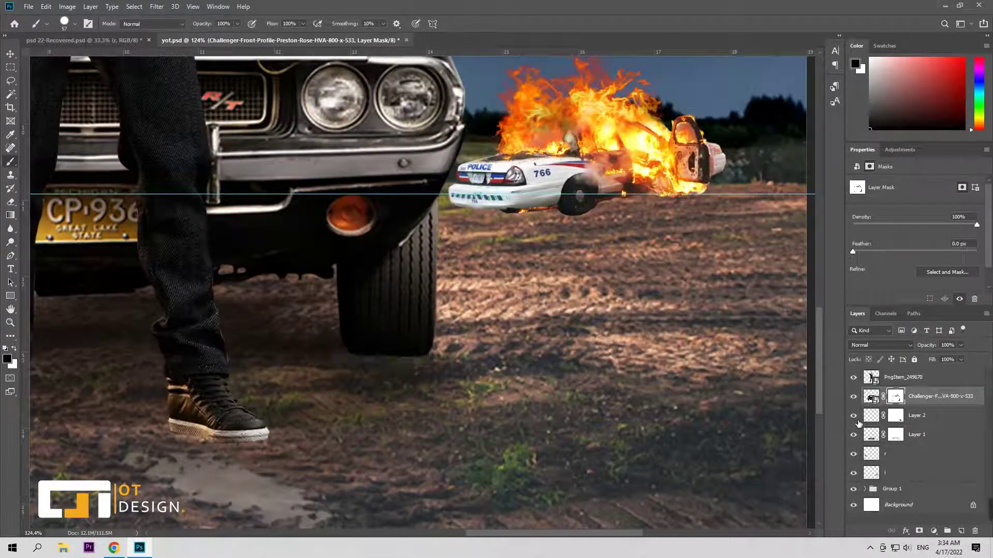
pyautogui.click(871, 419)
pyautogui.hotkey('ctrl', 't')
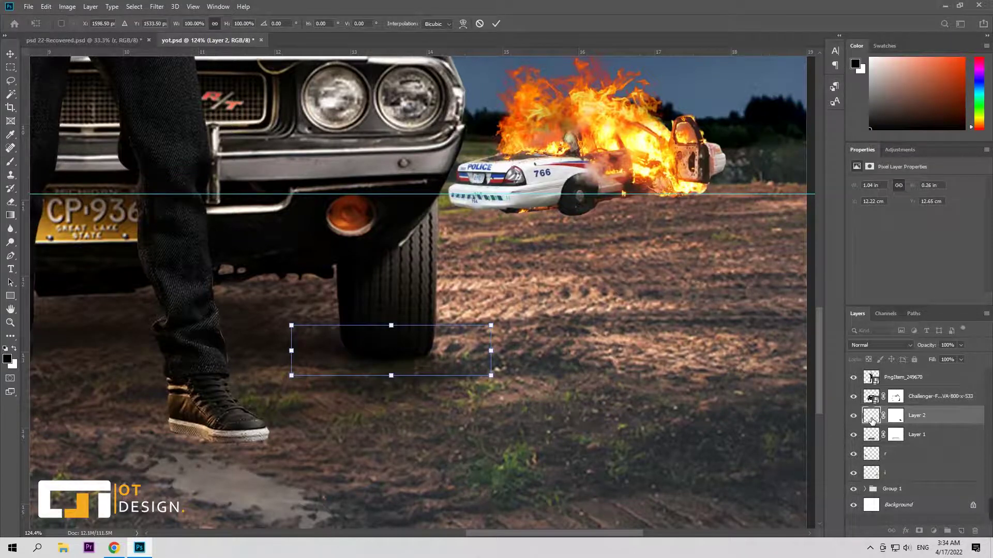
pyautogui.press('Return')
# Step: Survey the front wheels and left side, then create empty Layer 3 beneath the Challenger
pyautogui.press('z')
pyautogui.moveTo(569, 404); pyautogui.dragTo(524, 402)
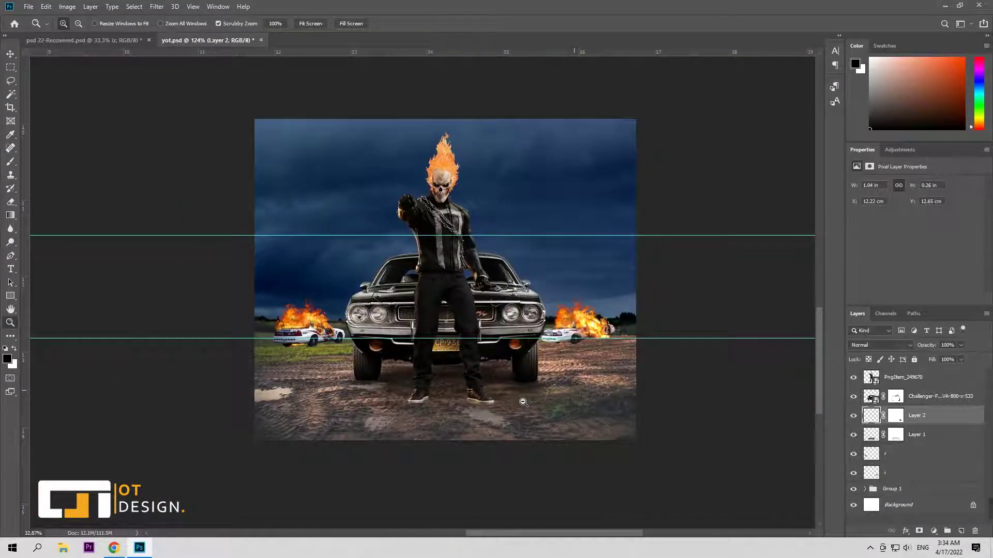
pyautogui.moveTo(573, 389); pyautogui.dragTo(621, 388)
pyautogui.press('b')
pyautogui.click(896, 416)
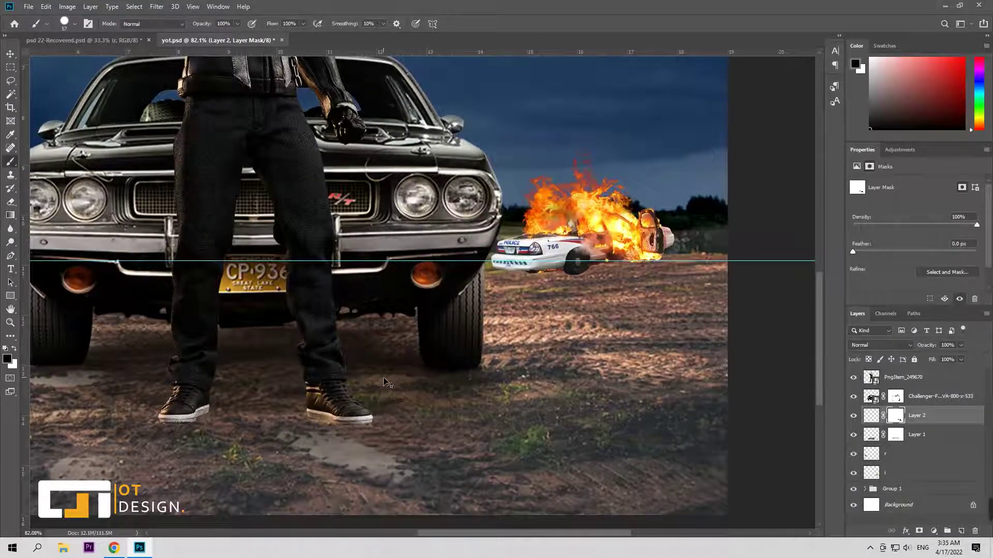
pyautogui.moveTo(410, 363)
pyautogui.mouseDown()
pyautogui.moveTo(392, 366)
pyautogui.moveTo(425, 363)
pyautogui.mouseUp()
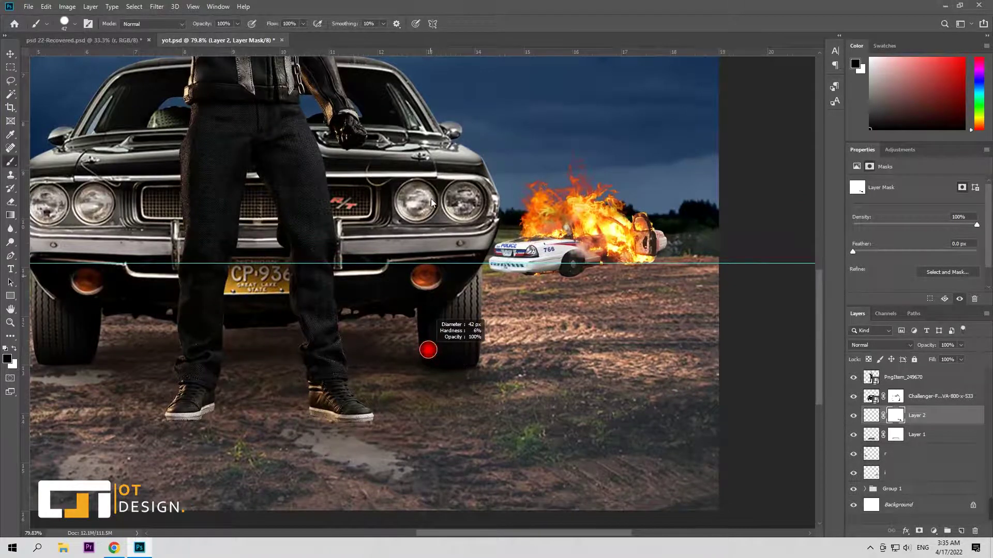
pyautogui.moveTo(382, 451); pyautogui.dragTo(380, 449)
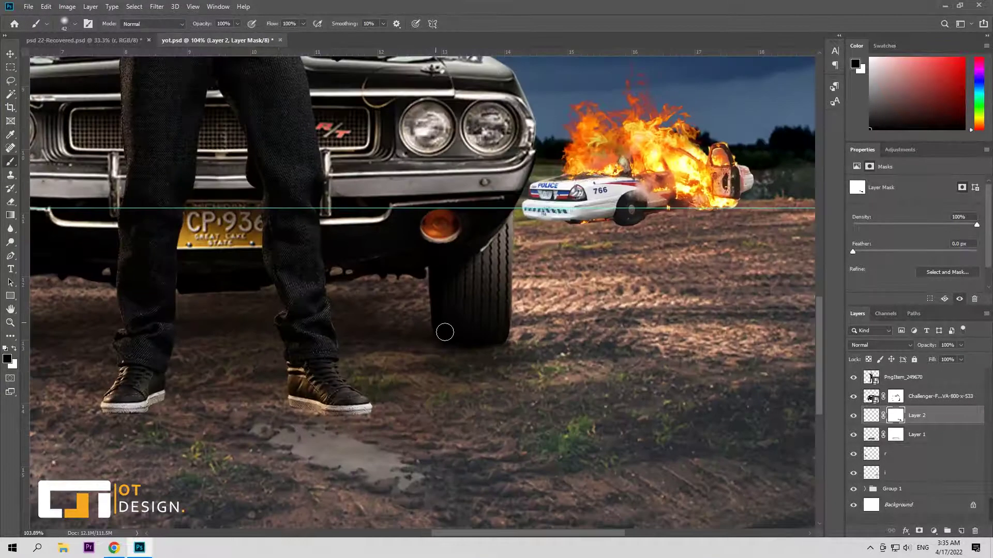
pyautogui.moveTo(490, 439); pyautogui.dragTo(384, 402)
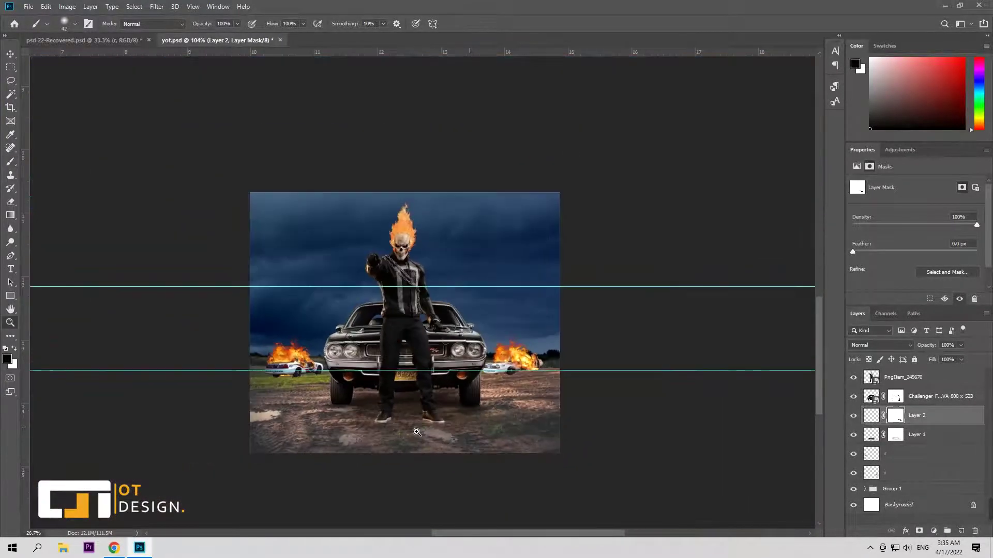
pyautogui.press('b')
pyautogui.hotkey('ctrl', 'shift', 'alt', 'n')
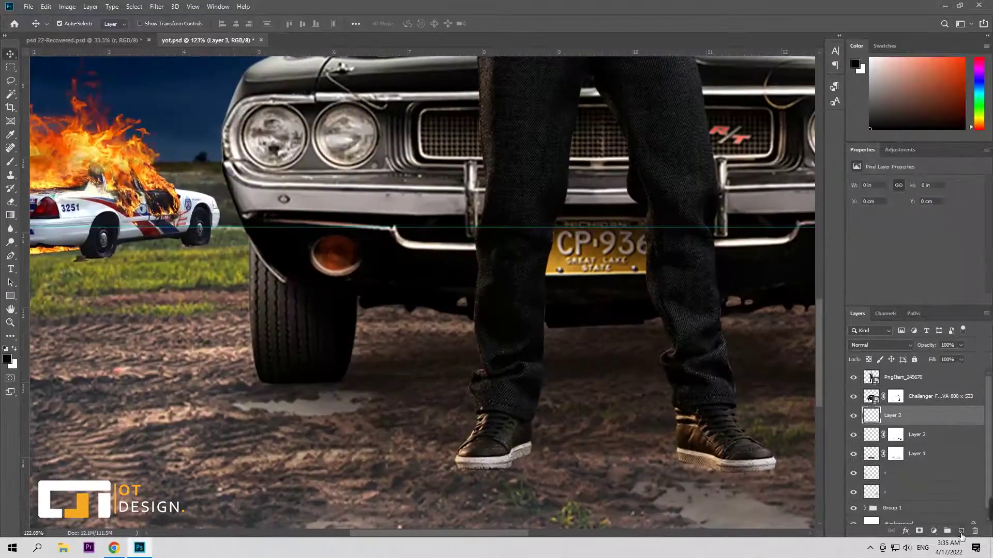
# Step: Touch up the Challenger mask by the left front tyre with a size-15 brush
pyautogui.click(65, 23)
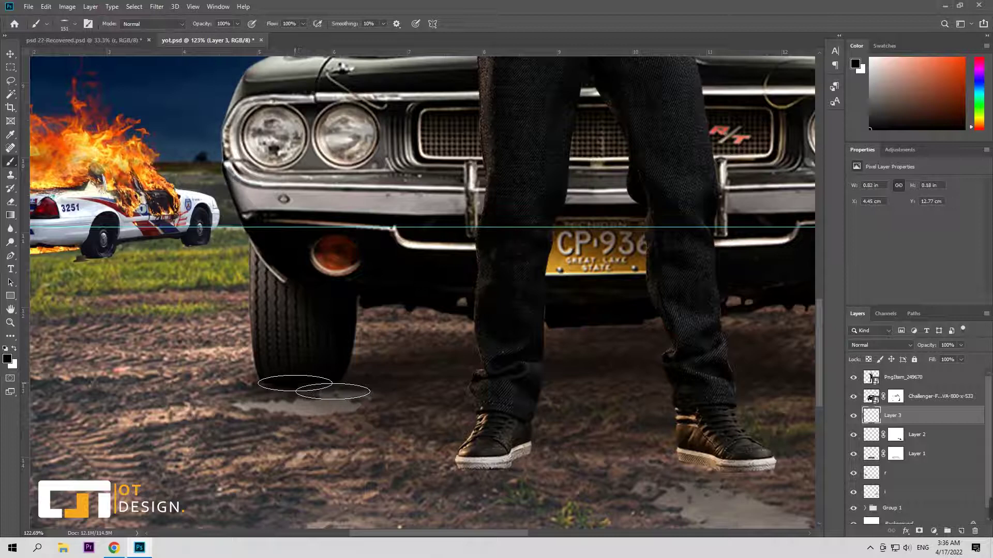
pyautogui.press('z')
pyautogui.moveTo(228, 362); pyautogui.dragTo(193, 347)
pyautogui.hotkey('ctrl', '0')
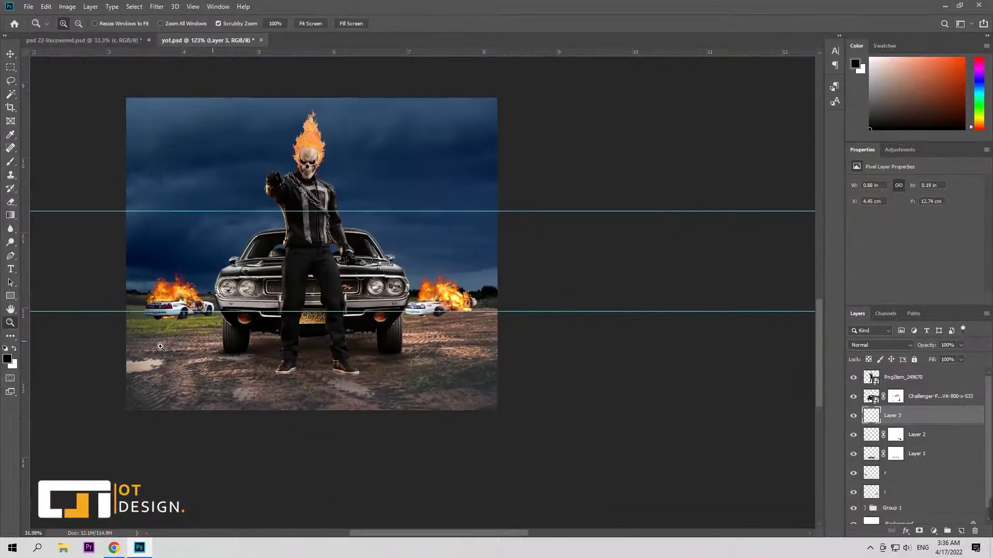
pyautogui.moveTo(278, 300); pyautogui.dragTo(331, 300)
pyautogui.click(895, 396)
pyautogui.press('b')
pyautogui.keyDown('alt'); pyautogui.rightClick(160, 310); pyautogui.keyUp('alt')
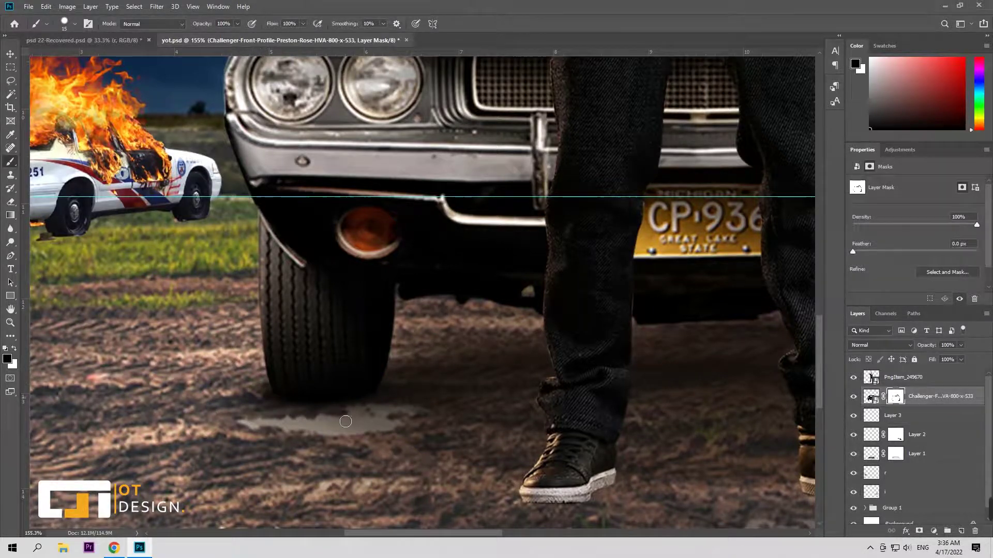
# Step: Adjust the small shadow patch on Layer 3 with Free Transform
pyautogui.press('z')
pyautogui.moveTo(386, 402)
pyautogui.mouseDown()
pyautogui.moveTo(162, 320)
pyautogui.moveTo(174, 321)
pyautogui.mouseUp()
pyautogui.press('v')
pyautogui.click(868, 418)
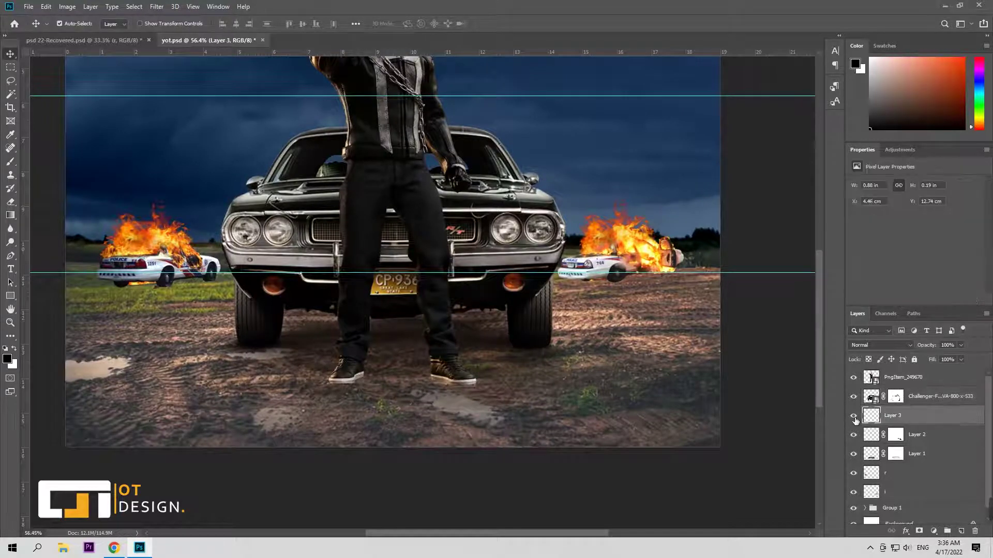
pyautogui.hotkey('ctrl', 't')
pyautogui.press('Return')
pyautogui.scroll(-3, 763, 335)
# Step: Duplicate Layer 2 and Layer 1 below themselves and set Layer 1 copy's opacity to about 44%
pyautogui.scroll(2, 762, 335)
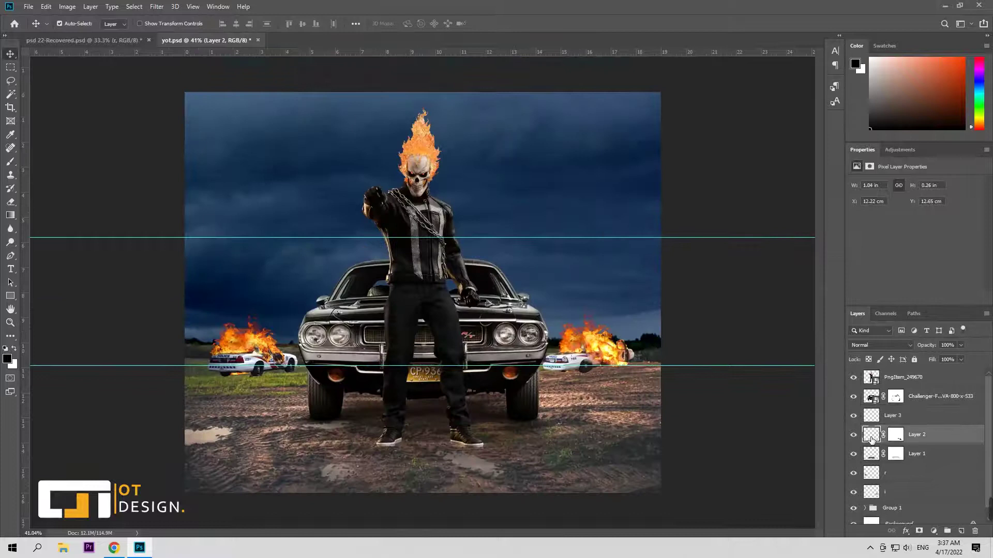
pyautogui.moveTo(871, 434); pyautogui.dragTo(873, 447)
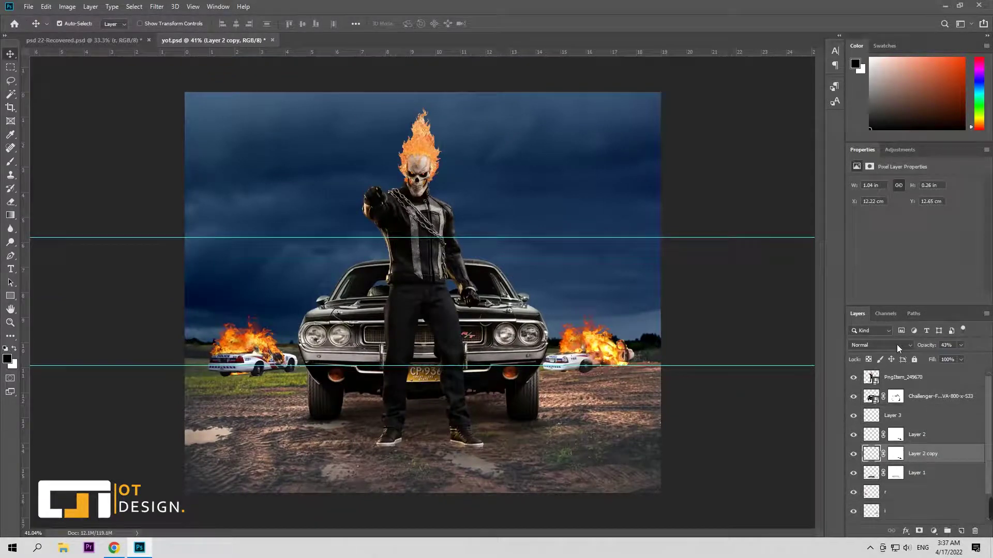
pyautogui.moveTo(871, 473); pyautogui.dragTo(872, 490)
pyautogui.moveTo(935, 350); pyautogui.dragTo(903, 350)
pyautogui.click(860, 347)
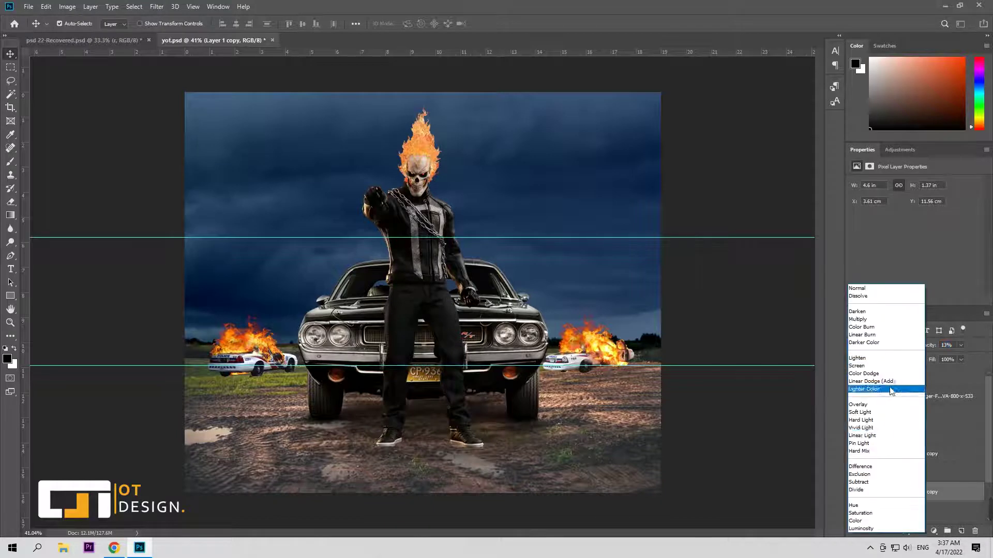
pyautogui.click(880, 295)
pyautogui.moveTo(940, 350); pyautogui.dragTo(945, 349)
pyautogui.click(879, 345)
pyautogui.click(911, 452)
# Step: Give Layer 1 copy a black Color Overlay layer style, then fade its opacity to 0%
pyautogui.doubleClick(952, 492)
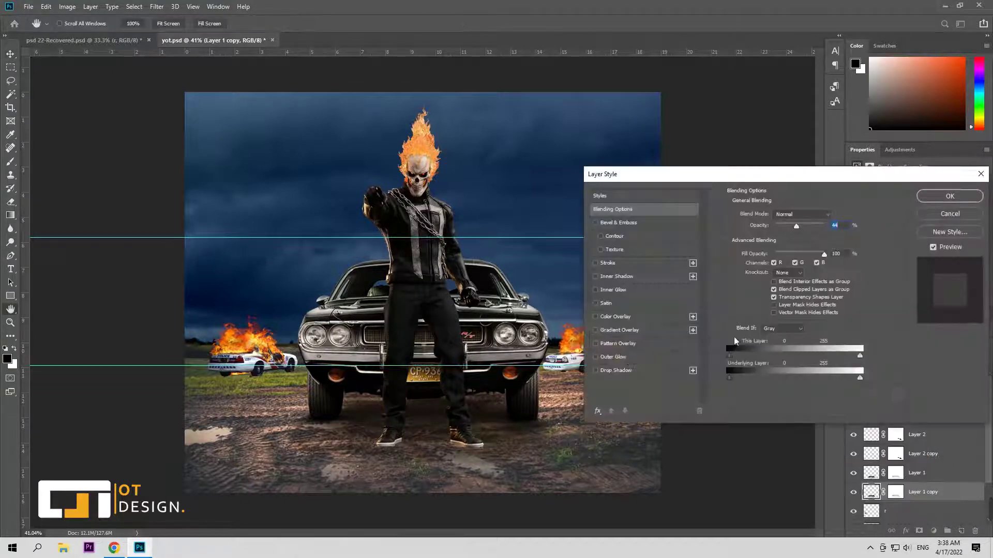
pyautogui.click(612, 357)
pyautogui.click(612, 317)
pyautogui.click(825, 214)
pyautogui.click(591, 122)
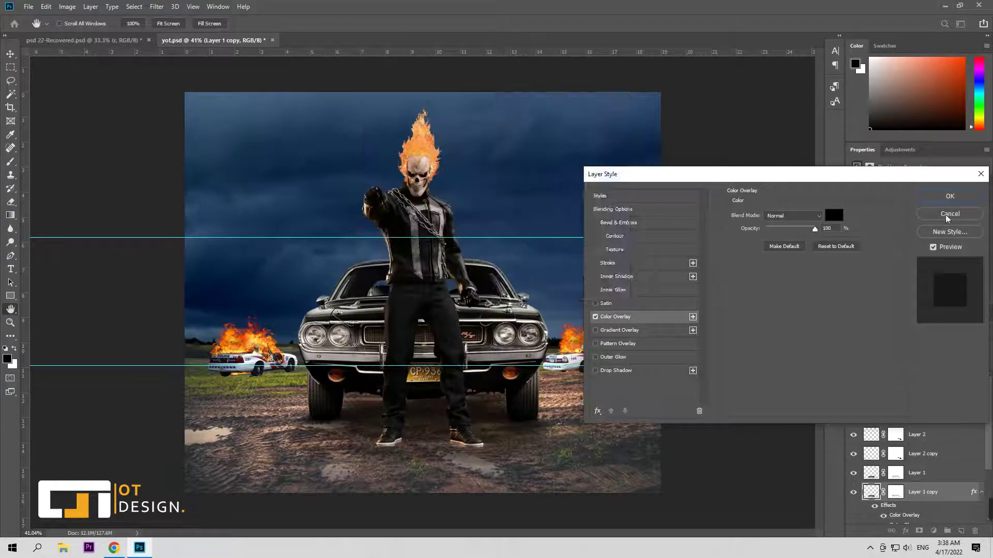
pyautogui.click(950, 195)
pyautogui.moveTo(922, 348); pyautogui.dragTo(825, 346)
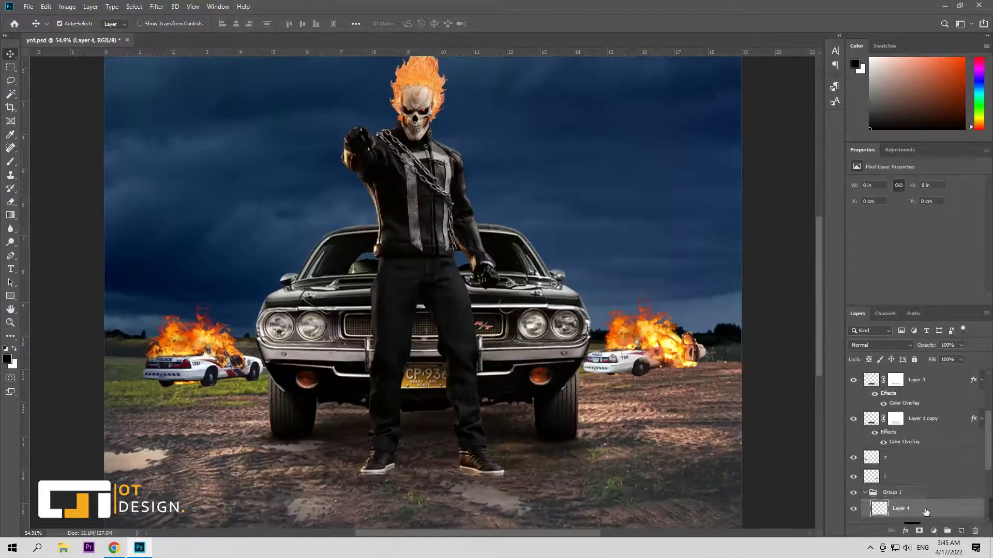
# Step: Set up a size-149 brush at 66% and paint a stroke below the left police car
pyautogui.press('b')
pyautogui.click(65, 24)
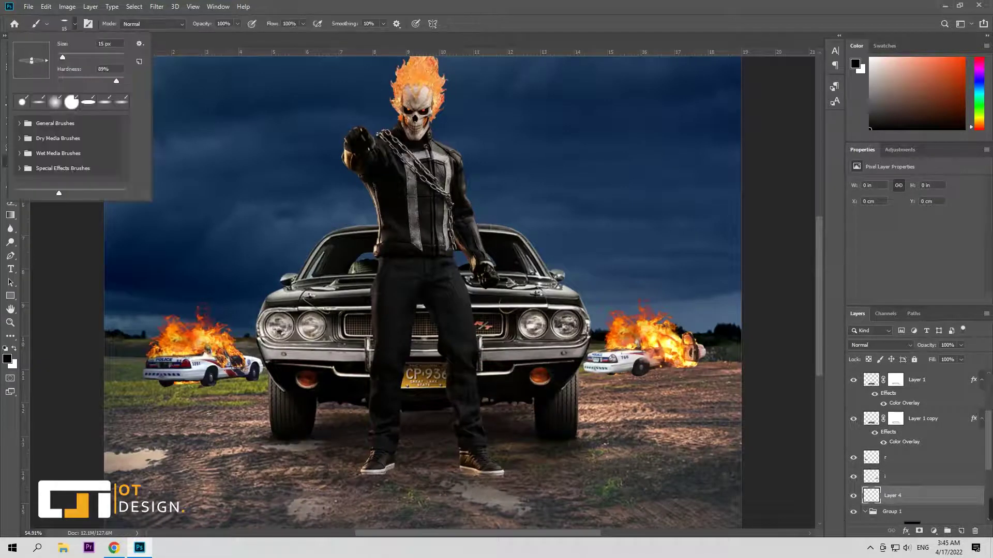
pyautogui.click(209, 413)
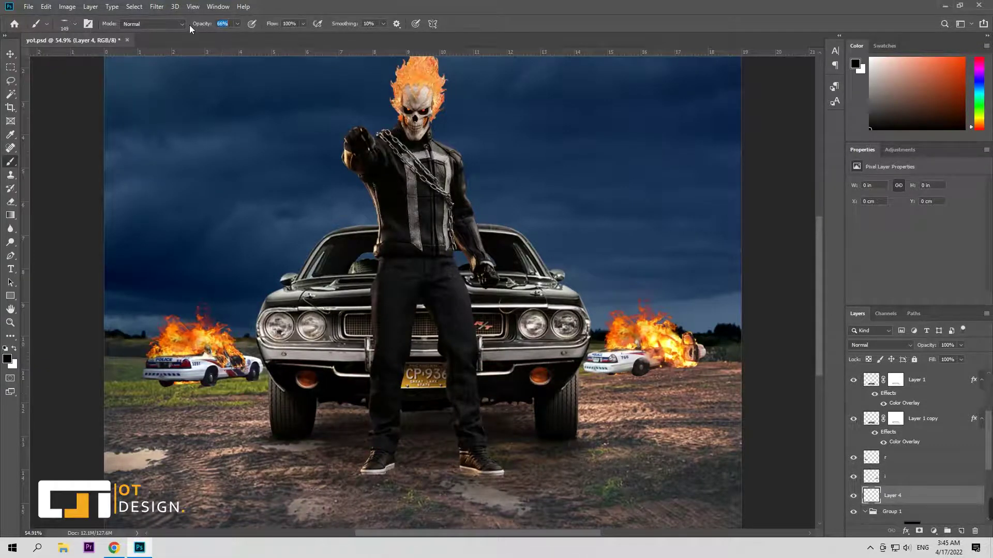
pyautogui.press('[')
pyautogui.press('[')
pyautogui.press('[')
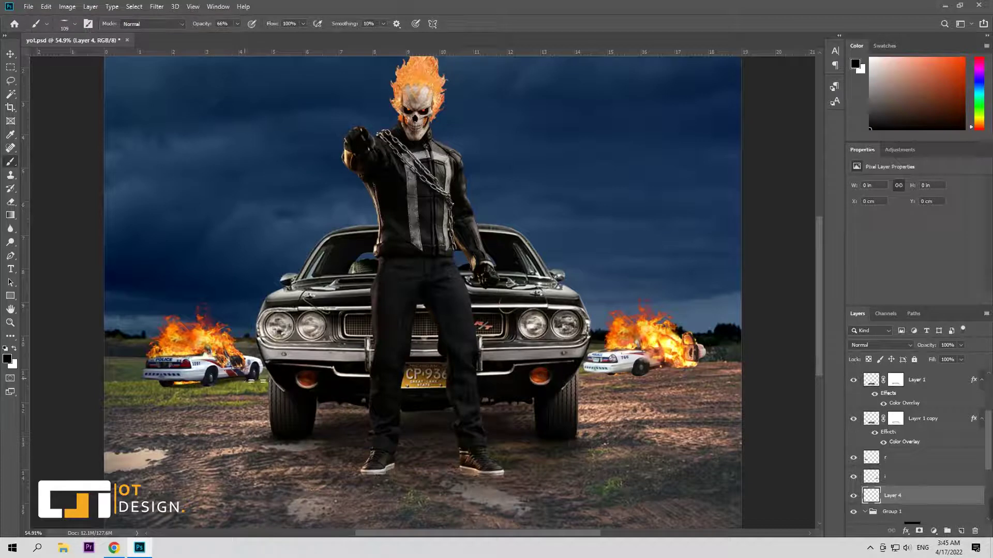
pyautogui.moveTo(219, 387); pyautogui.dragTo(259, 387)
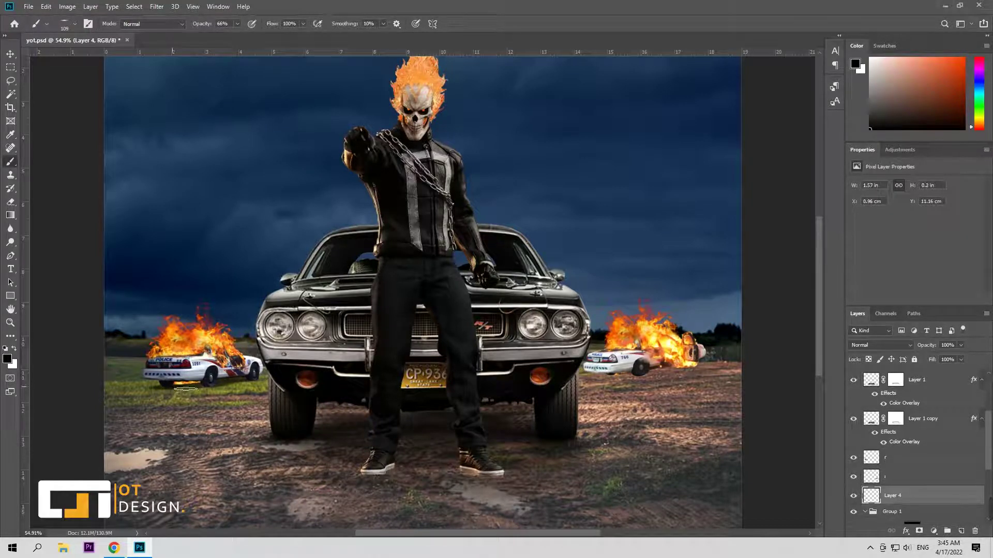
# Step: Add a mask to Layer 4 and darken the ground under the left police car toward the tyre
pyautogui.press('z')
pyautogui.moveTo(209, 388); pyautogui.dragTo(233, 454)
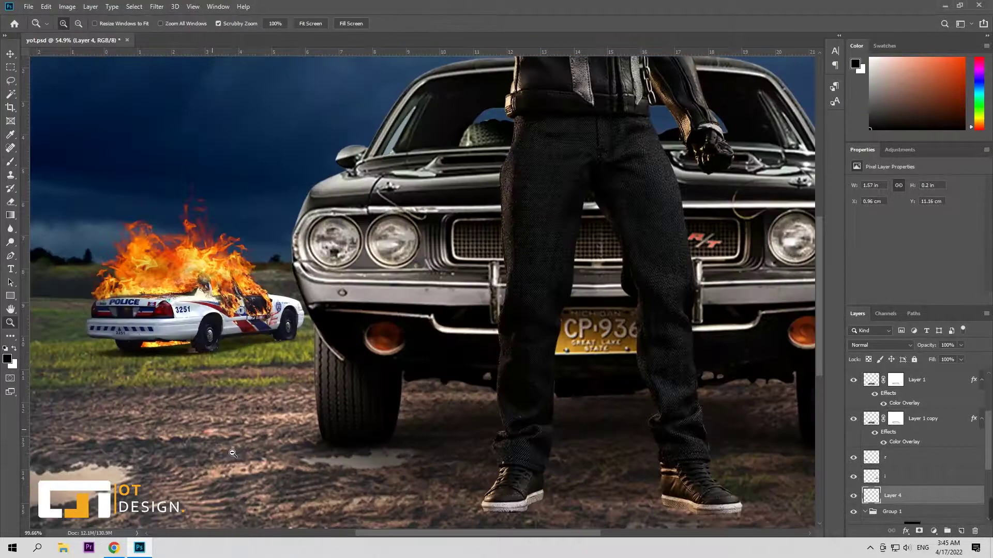
pyautogui.press('b')
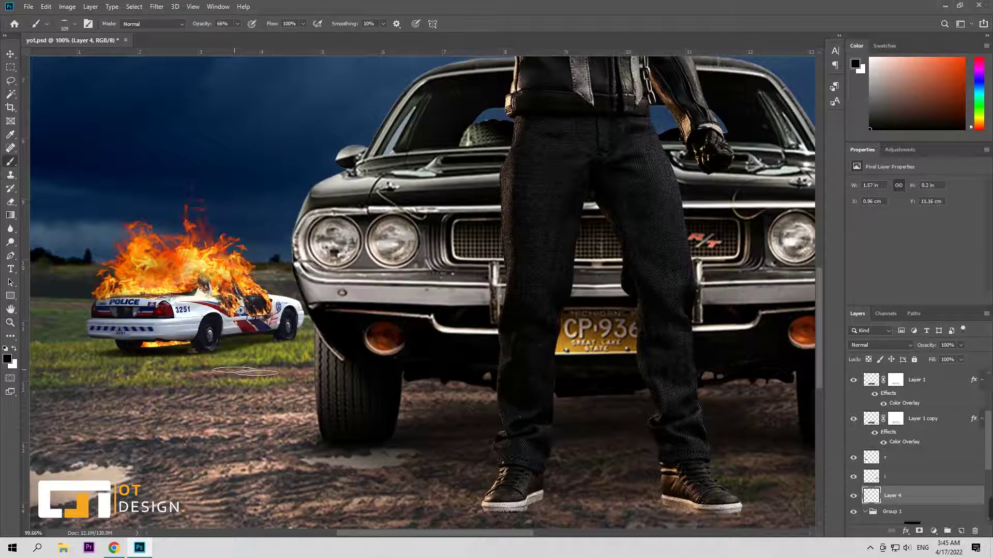
pyautogui.click(919, 530)
pyautogui.write('16')
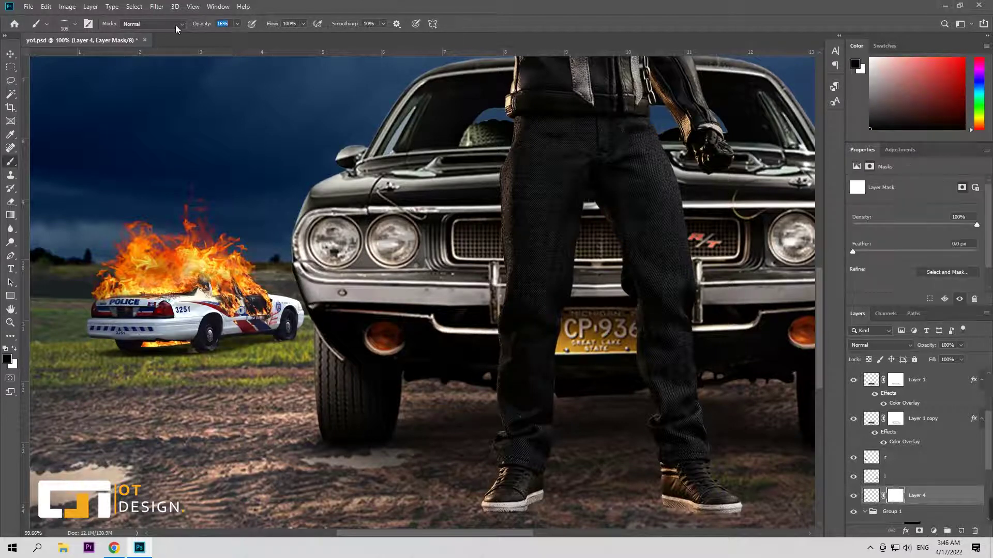
pyautogui.hotkey('ctrl', '2')
pyautogui.moveTo(186, 358)
pyautogui.mouseDown()
pyautogui.moveTo(136, 358)
pyautogui.moveTo(318, 355)
pyautogui.mouseUp()
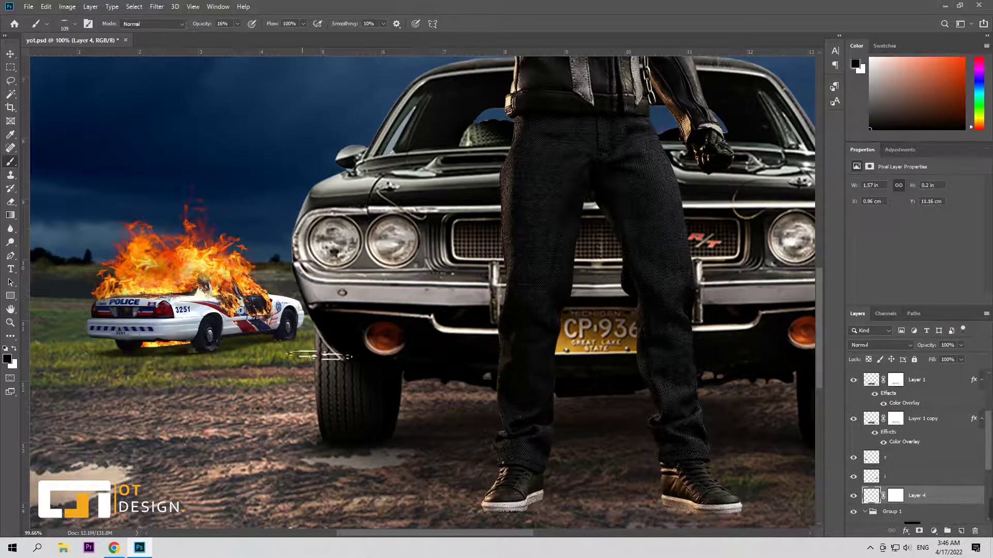
pyautogui.hotkey('ctrl', '0')
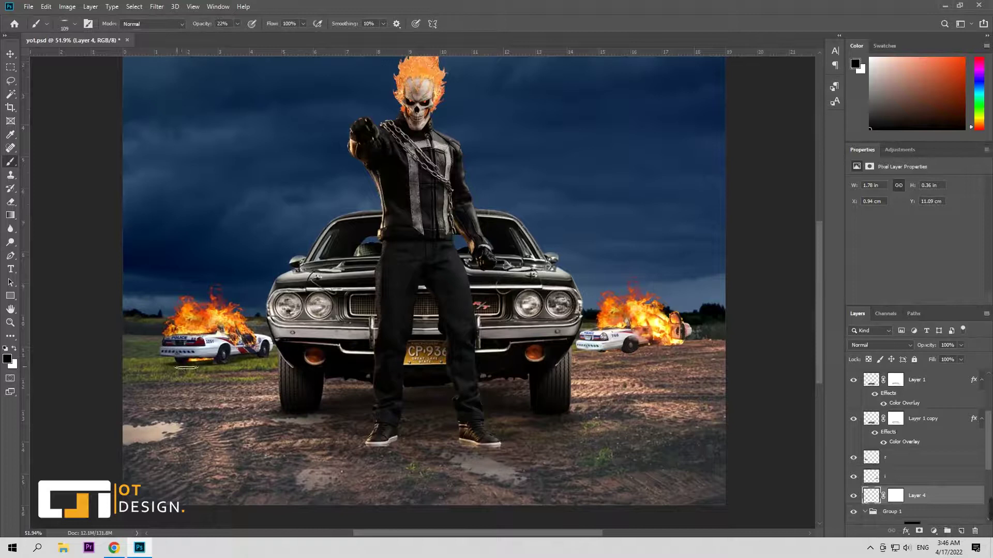
pyautogui.moveTo(215, 368); pyautogui.dragTo(278, 356)
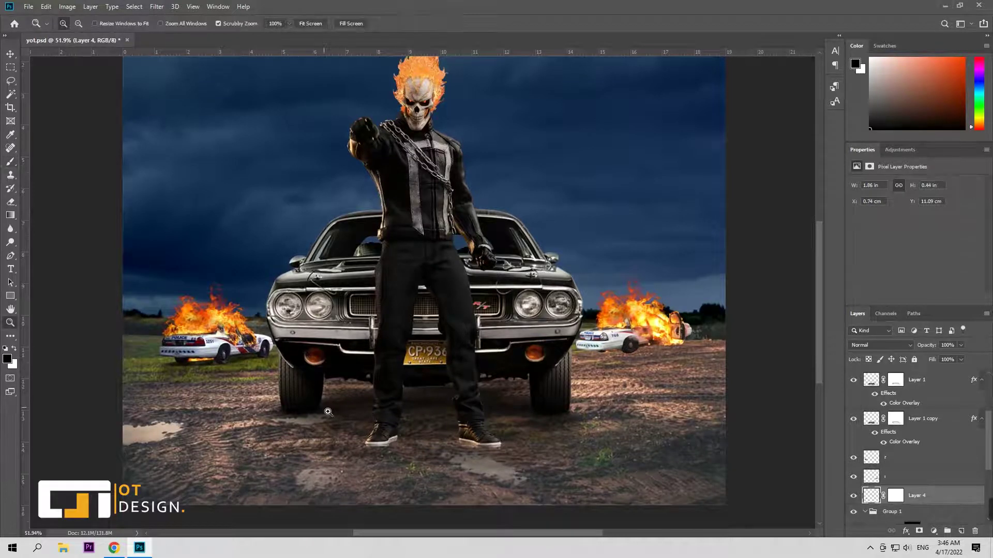
# Step: Zoom in on the left police car and reduce the brush size to 38
pyautogui.scroll(2, 340, 410)
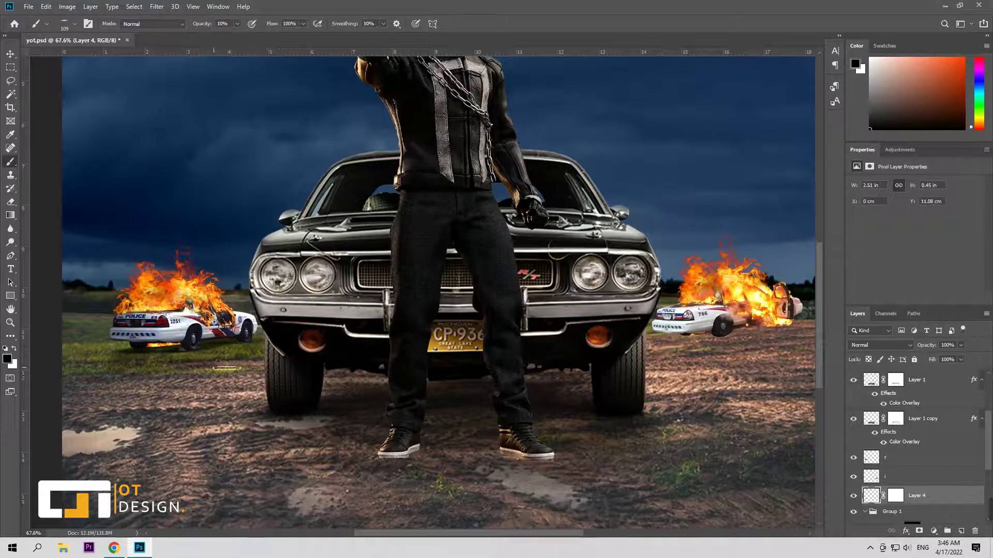
pyautogui.scroll(2, 181, 352)
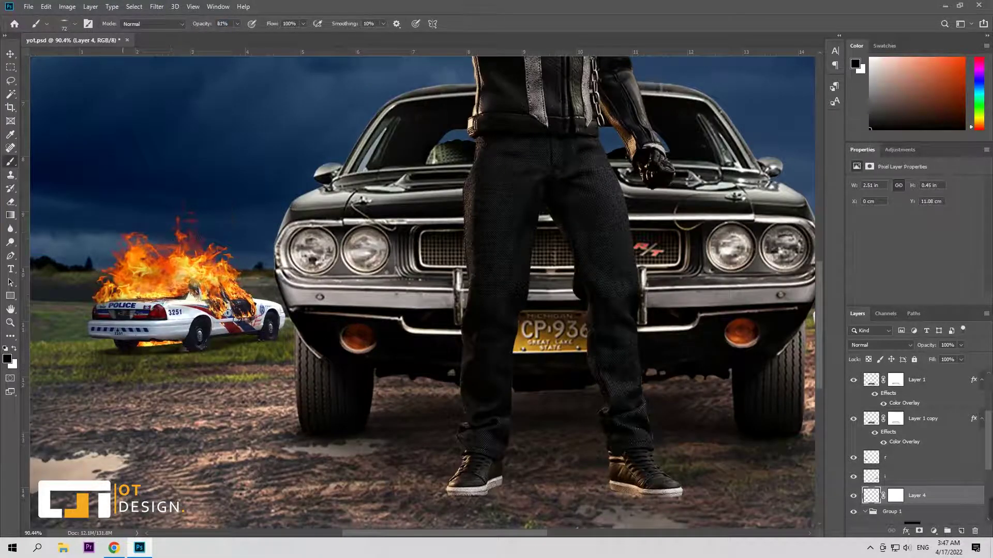
pyautogui.rightClick(211, 351)
pyautogui.press('Escape')
pyautogui.scroll(3, 211, 346)
pyautogui.rightClick(225, 346)
pyautogui.press('Escape')
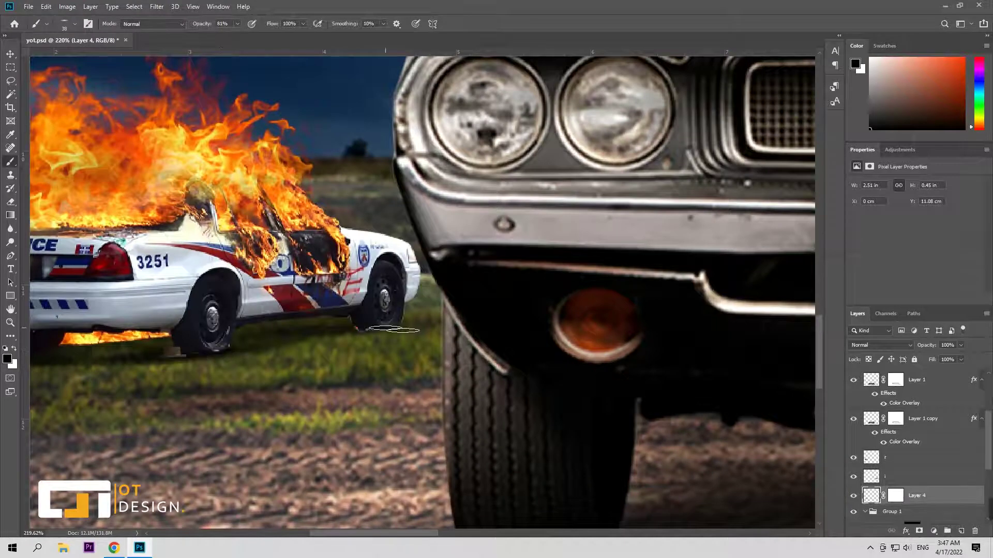
pyautogui.hscroll(-5, 160, 350)
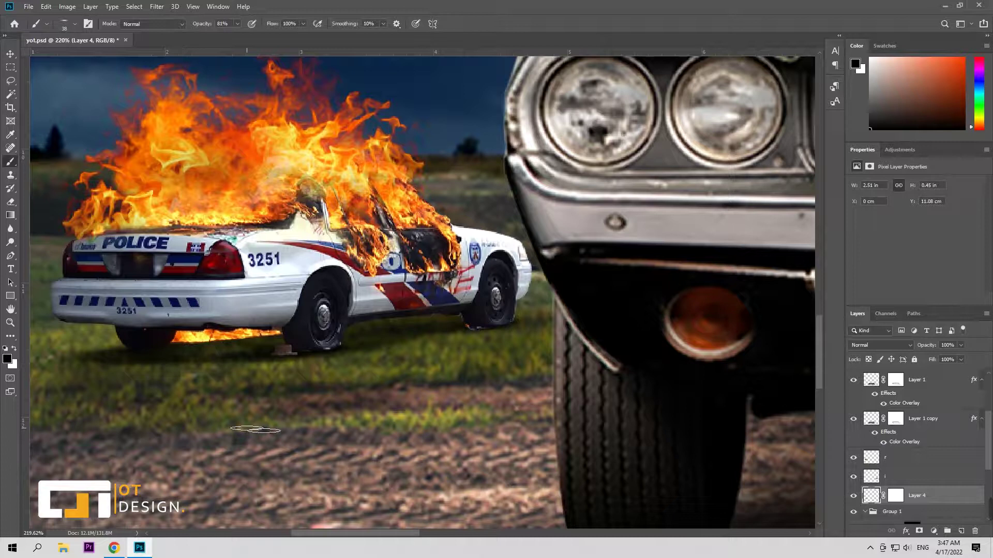
pyautogui.press('z')
pyautogui.hotkey('ctrl', '0')
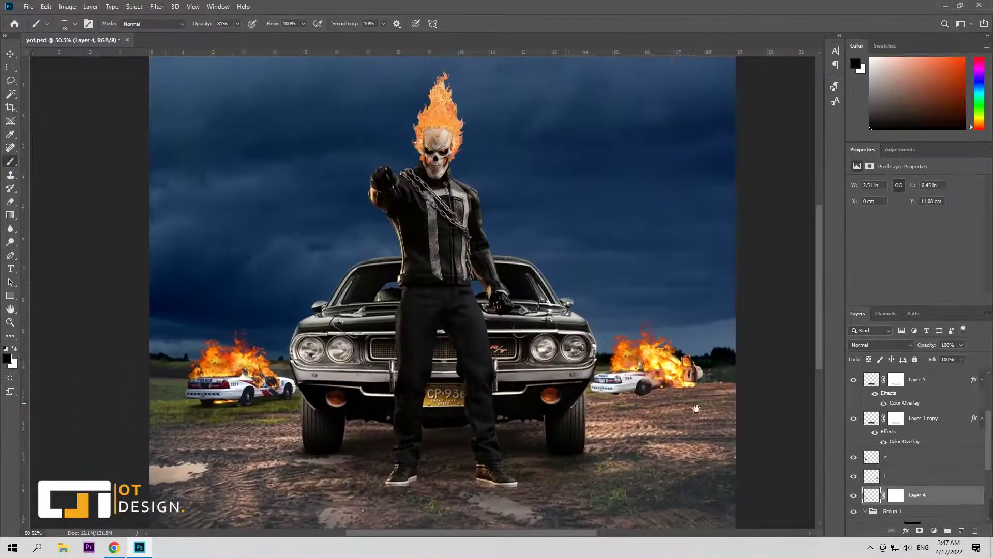
pyautogui.scroll(4, 495, 395)
pyautogui.press('b')
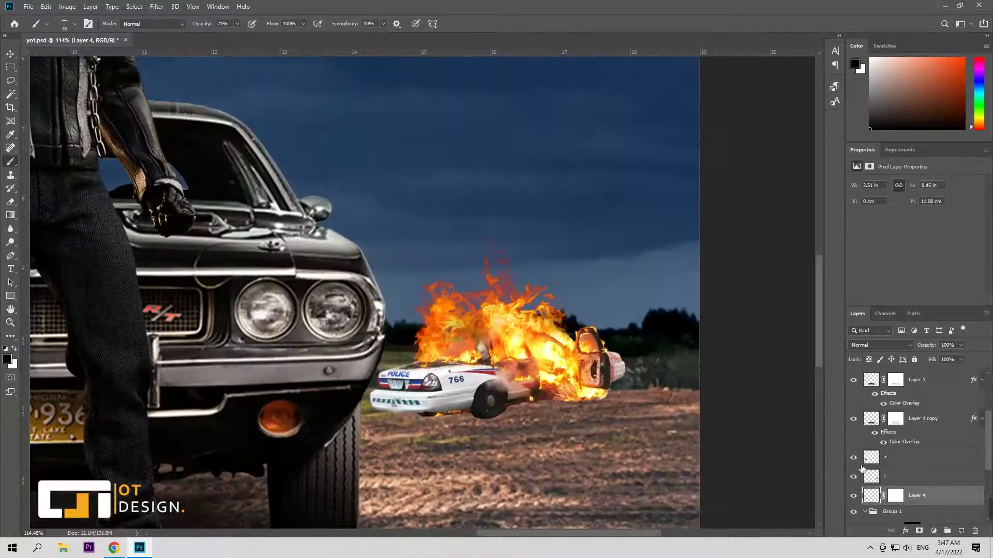
# Step: On a new layer above Layer 4, paint a dark shadow under the 766 police car's wheel
pyautogui.click(961, 532)
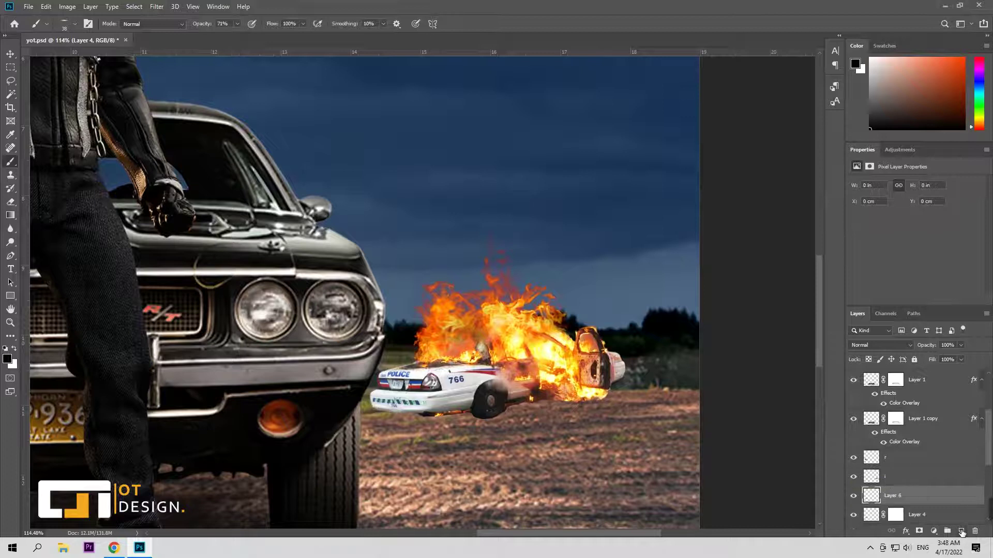
pyautogui.press(']')
pyautogui.press(']')
pyautogui.press(']')
pyautogui.press('[')
pyautogui.press('[')
pyautogui.press('[')
pyautogui.moveTo(522, 411); pyautogui.dragTo(483, 412)
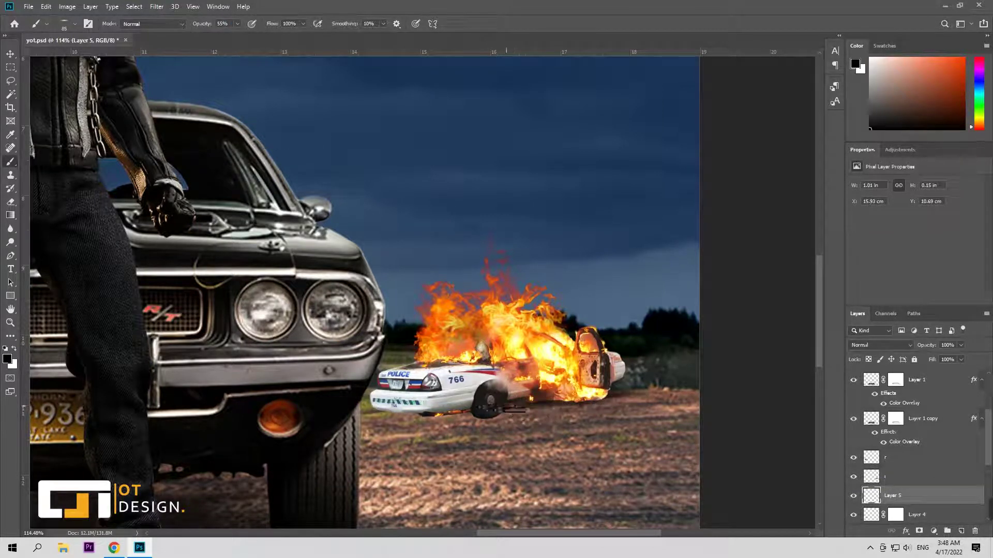
pyautogui.moveTo(497, 444)
pyautogui.mouseDown()
pyautogui.moveTo(362, 443)
pyautogui.moveTo(460, 444)
pyautogui.mouseUp()
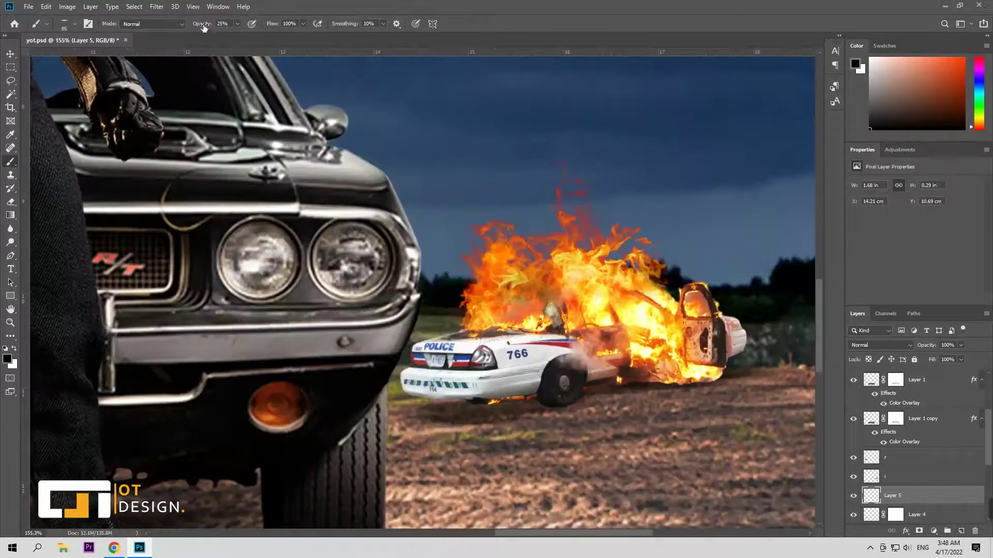
pyautogui.hotkey('ctrl', '0')
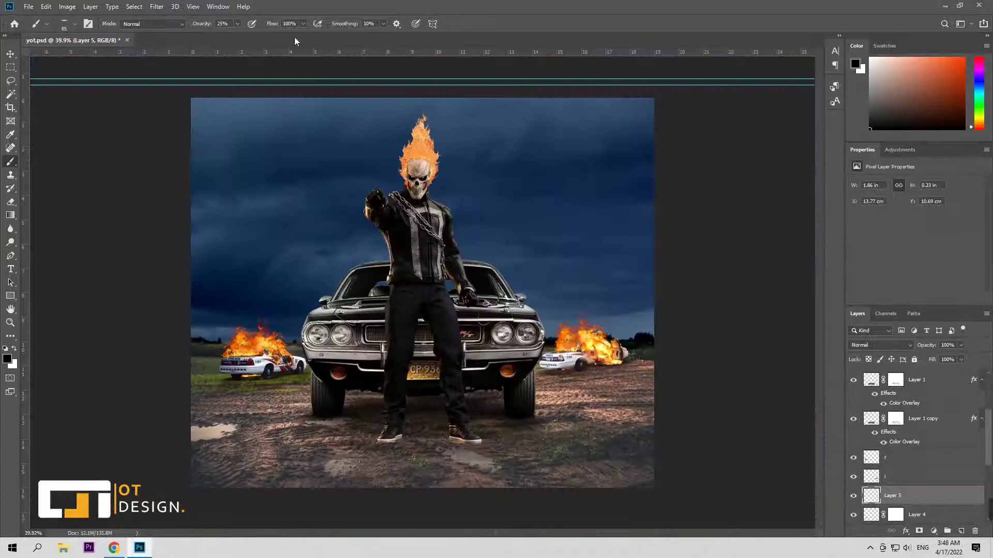
pyautogui.scroll(2, 422, 292)
# Step: Darken the ground beneath the police car, shading its rear wheel and the gap to the fire
pyautogui.press('z')
pyautogui.moveTo(620, 440); pyautogui.dragTo(496, 436)
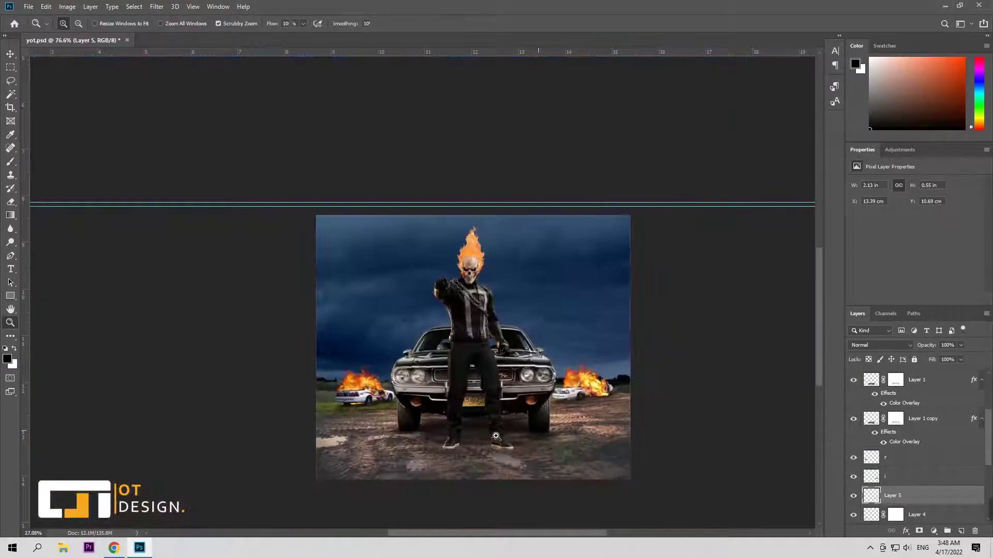
pyautogui.scroll(5, 496, 436)
pyautogui.press('b')
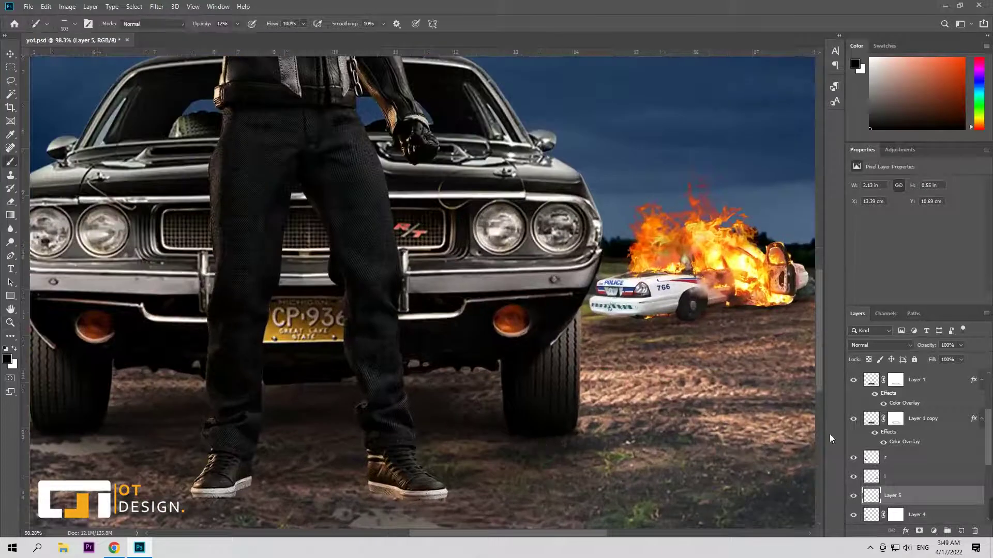
pyautogui.scroll(3, 673, 317)
pyautogui.moveTo(693, 307)
pyautogui.mouseDown()
pyautogui.moveTo(476, 304)
pyautogui.moveTo(443, 396)
pyautogui.mouseUp()
pyautogui.press('z')
pyautogui.scroll(5, 499, 389)
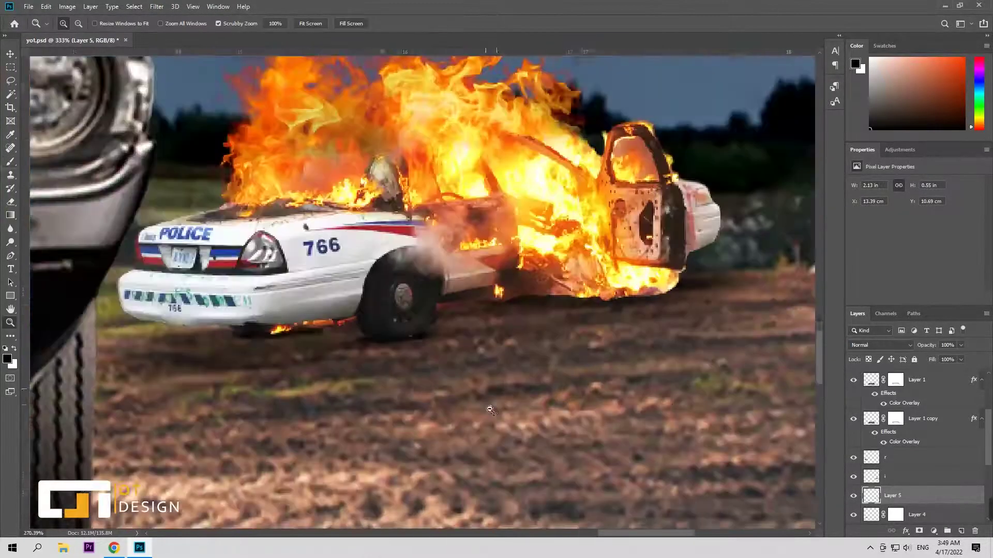
pyautogui.press('b')
pyautogui.moveTo(391, 338); pyautogui.dragTo(427, 340)
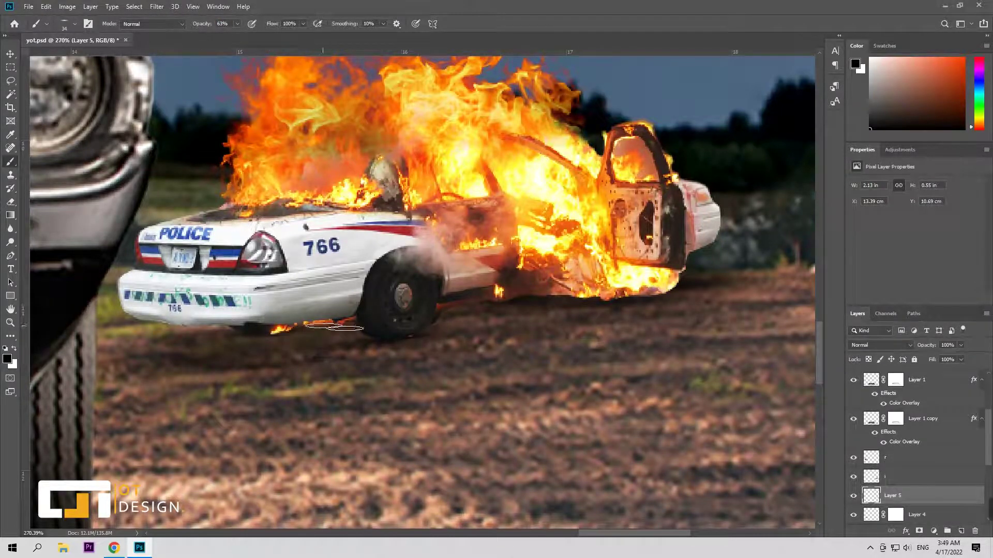
pyautogui.moveTo(465, 308); pyautogui.dragTo(520, 296)
pyautogui.press('z')
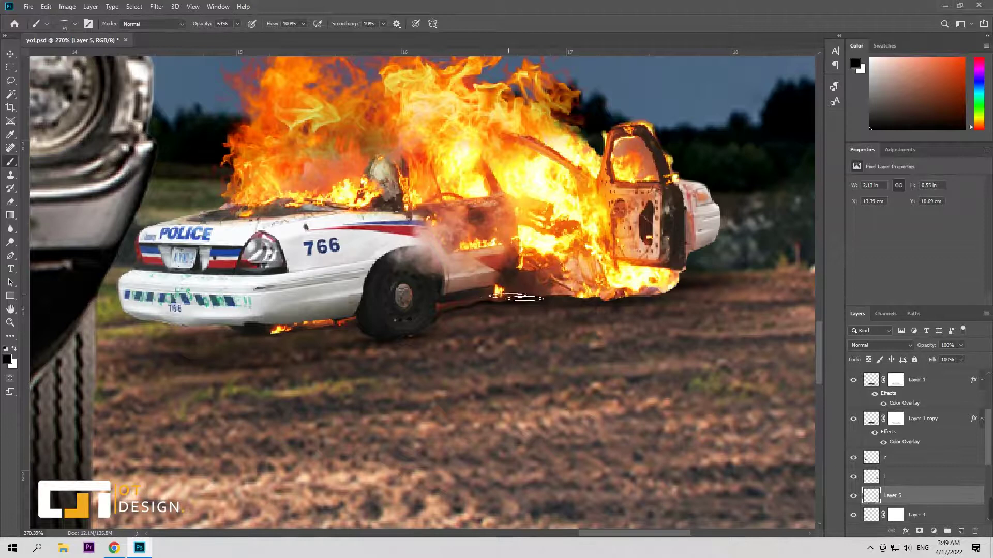
pyautogui.scroll(-5, 520, 295)
pyautogui.scroll(6, 620, 279)
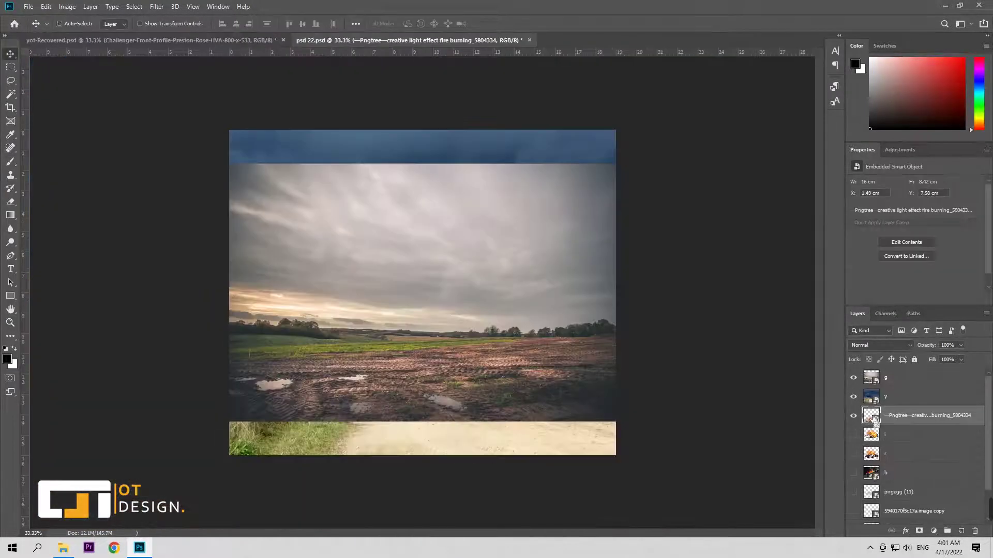
# Step: Bring the fire image from psd 22 into the composite and scale it onto the car's grille
pyautogui.moveTo(873, 418); pyautogui.dragTo(414, 290)
pyautogui.hotkey('ctrl', 't')
pyautogui.moveTo(584, 376)
pyautogui.mouseDown()
pyautogui.moveTo(374, 294)
pyautogui.moveTo(423, 324)
pyautogui.mouseUp()
pyautogui.press('Return')
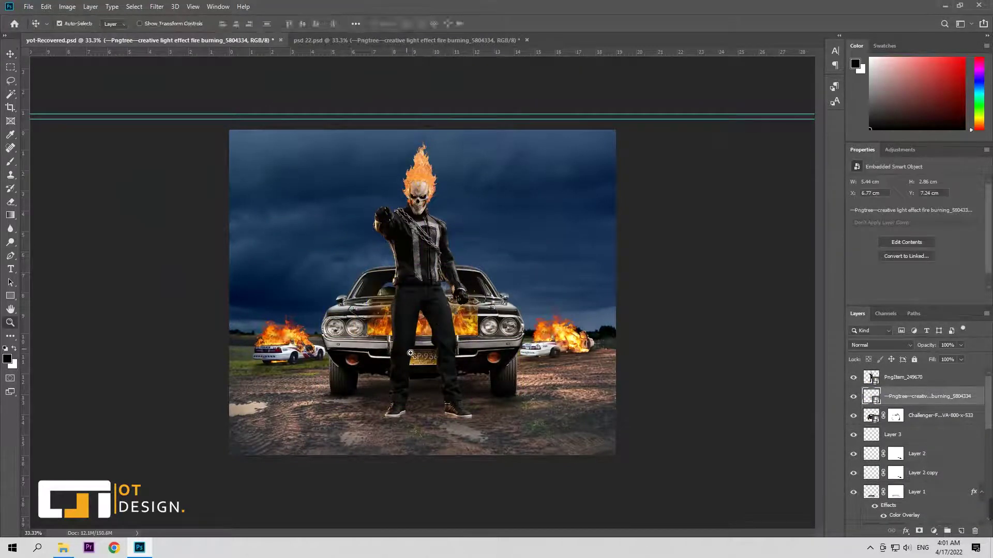
pyautogui.scroll(5, 412, 356)
pyautogui.hotkey('ctrl', 't')
pyautogui.moveTo(573, 314); pyautogui.dragTo(544, 325)
pyautogui.moveTo(527, 286); pyautogui.dragTo(543, 323)
pyautogui.press('Return')
# Step: Apply Motion Blur to the fire, fade it to 59% opacity, and add a layer mask
pyautogui.click(156, 7)
pyautogui.moveTo(162, 123)
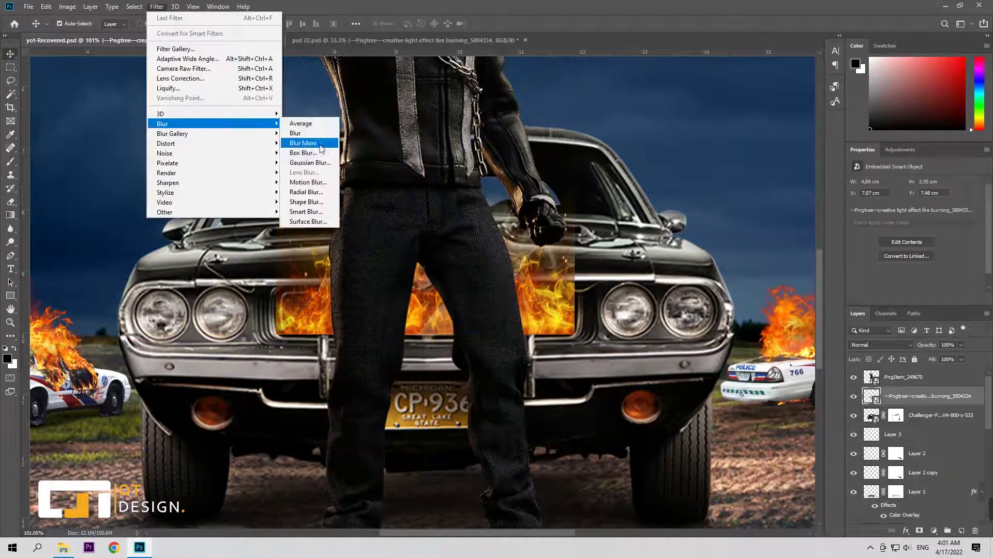
pyautogui.click(308, 182)
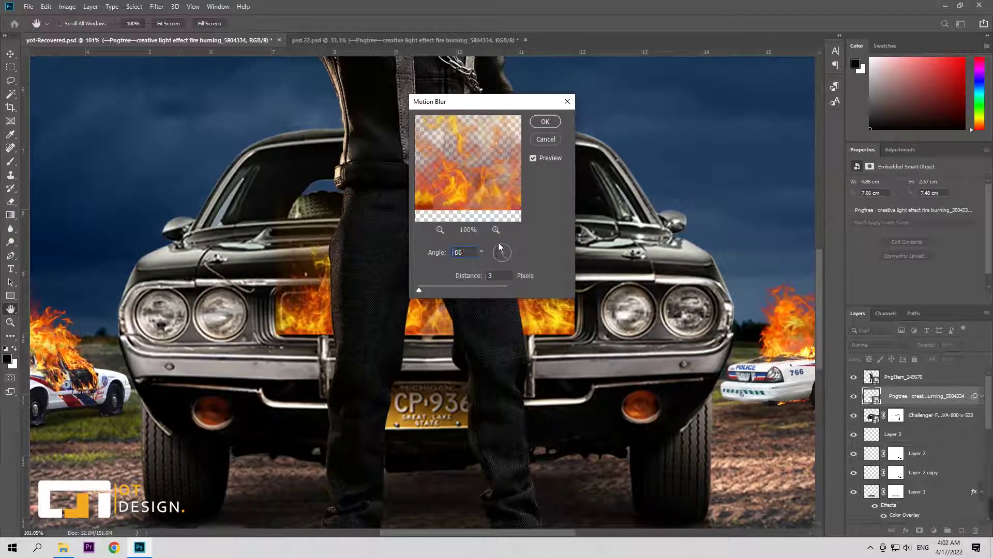
pyautogui.click(554, 122)
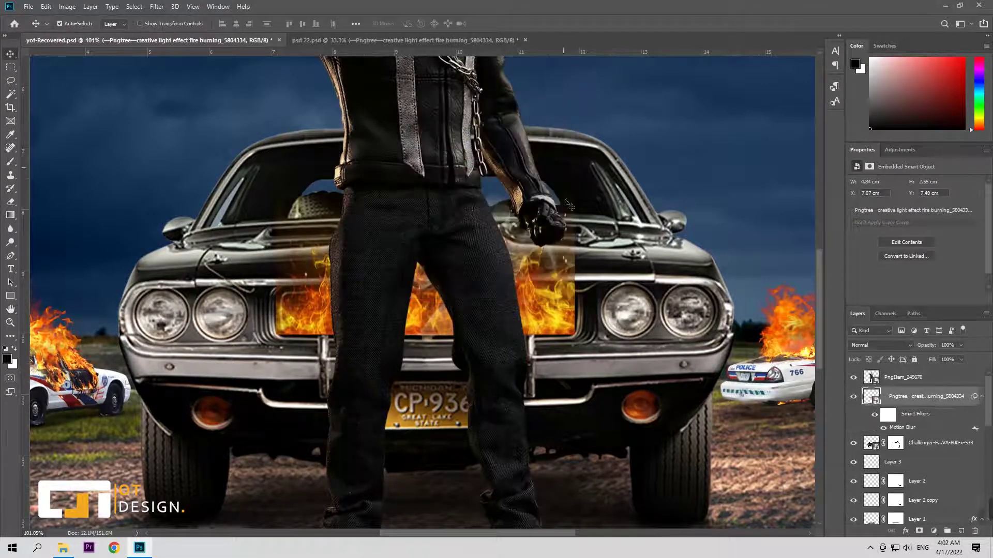
pyautogui.moveTo(935, 350); pyautogui.dragTo(910, 350)
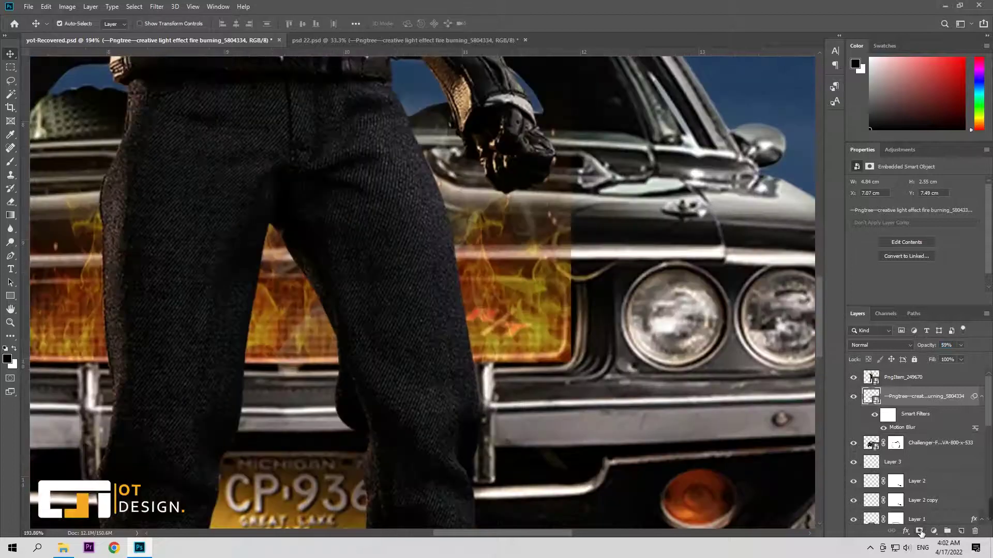
pyautogui.click(920, 532)
# Step: Mask away the fire's hard right edge with a smaller brush and restore full layer opacity
pyautogui.press('b')
pyautogui.press('[')
pyautogui.press('[')
pyautogui.press('[')
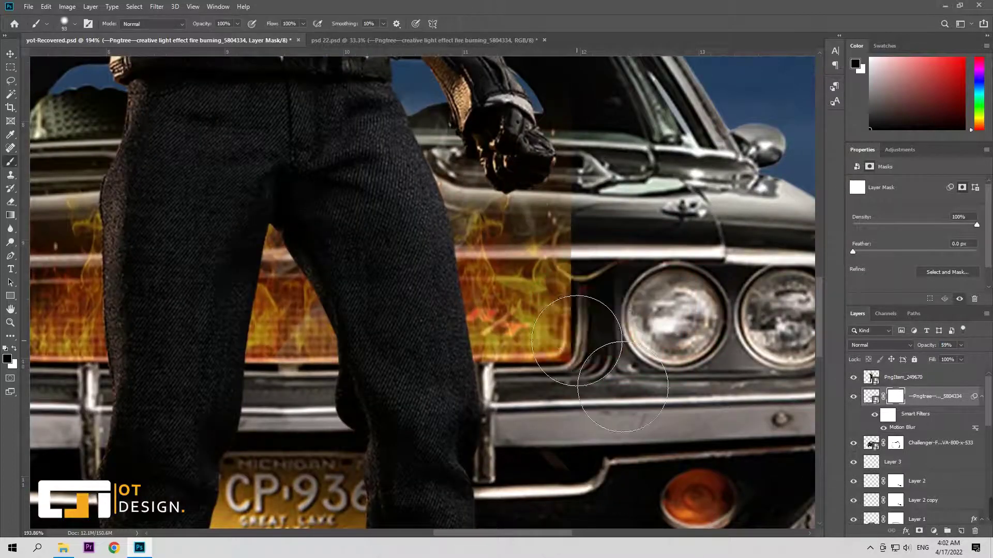
pyautogui.moveTo(591, 305); pyautogui.dragTo(590, 366)
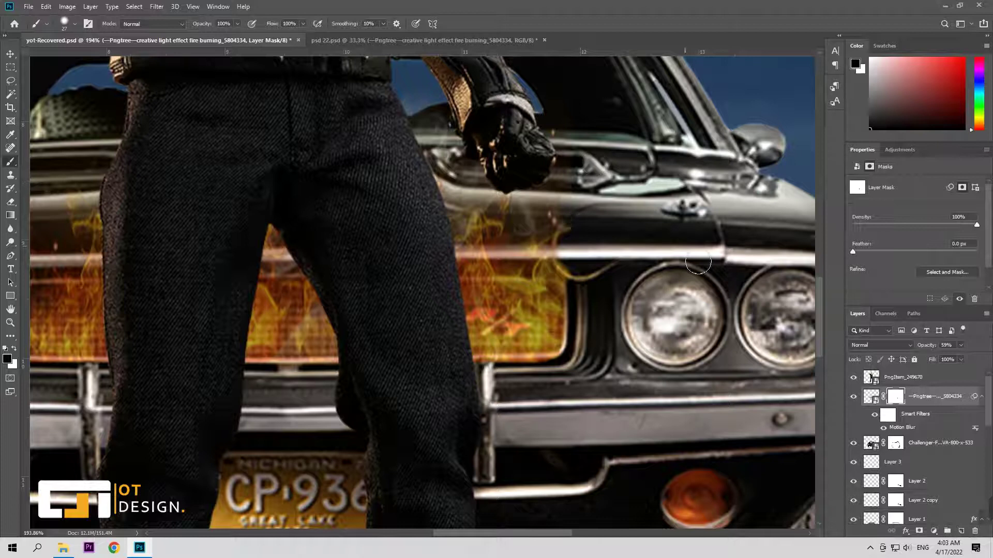
pyautogui.hotkey('ctrl', '0')
pyautogui.moveTo(926, 345); pyautogui.dragTo(971, 348)
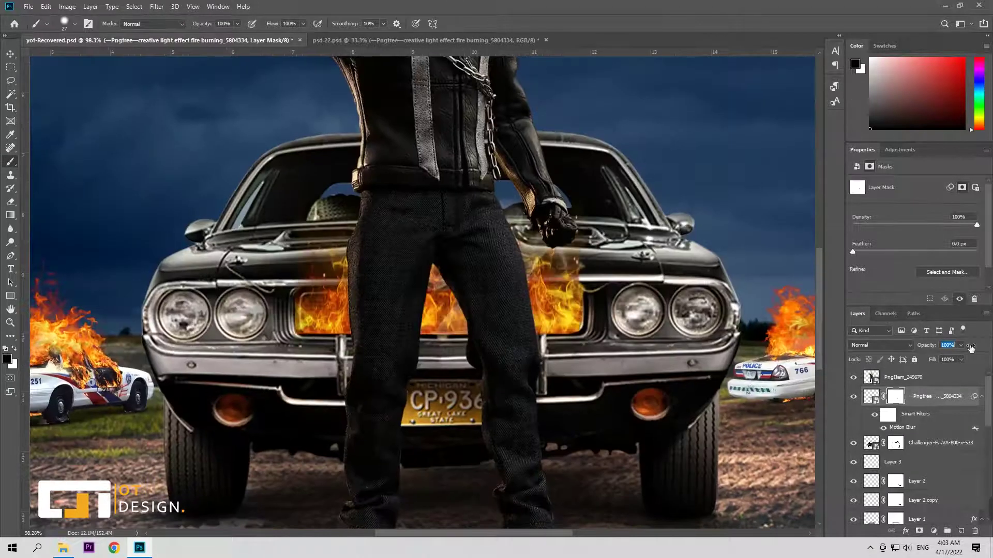
pyautogui.scroll(5, 642, 355)
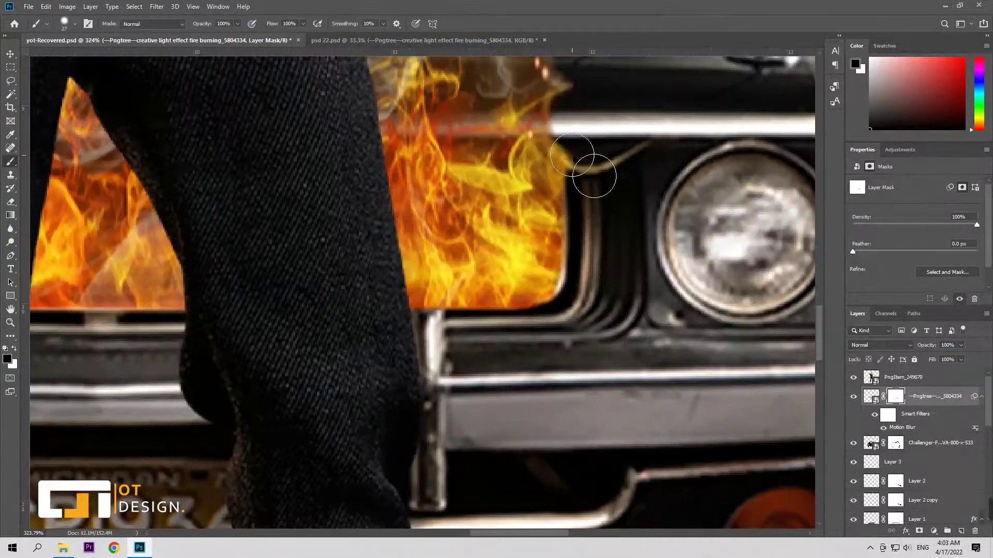
# Step: Lower the brush opacity and preview the grille fire at 26% before restoring it and targeting the mask
pyautogui.press('2')
pyautogui.press('9')
pyautogui.press('z')
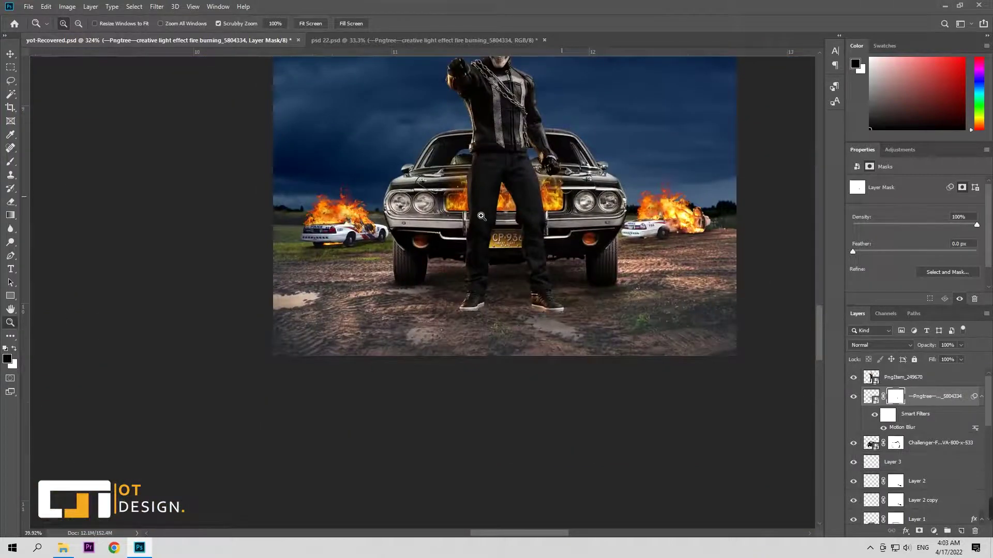
pyautogui.moveTo(598, 173); pyautogui.dragTo(568, 231)
pyautogui.press('b')
pyautogui.click(871, 396)
pyautogui.moveTo(928, 345); pyautogui.dragTo(891, 350)
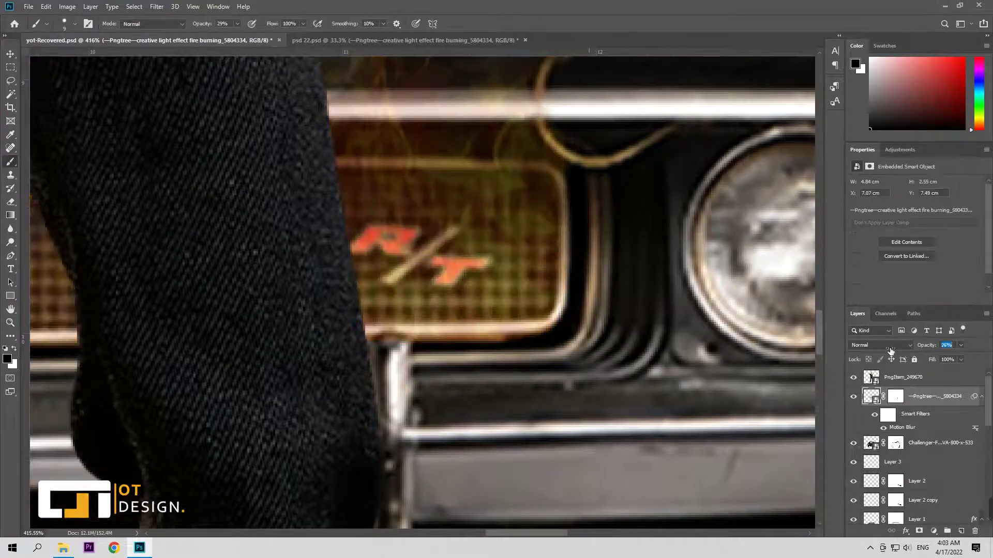
pyautogui.click(896, 398)
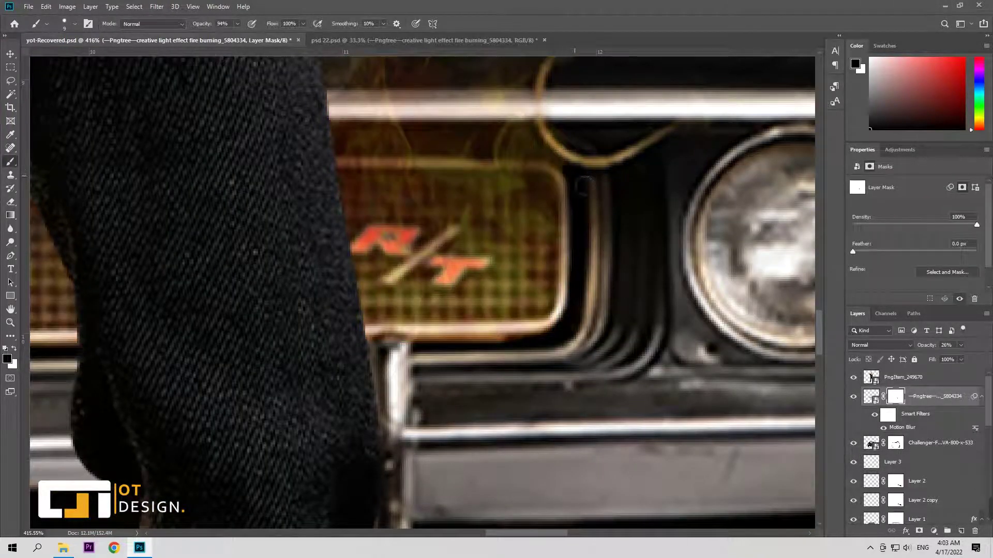
pyautogui.press('z')
pyautogui.moveTo(564, 165); pyautogui.dragTo(521, 205)
pyautogui.hotkey('ctrl', '2')
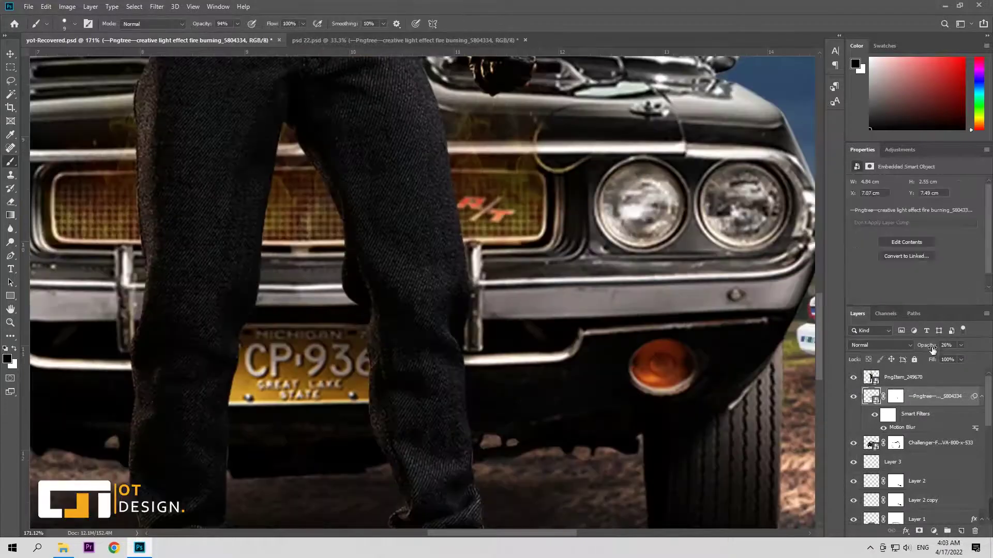
pyautogui.press('0')
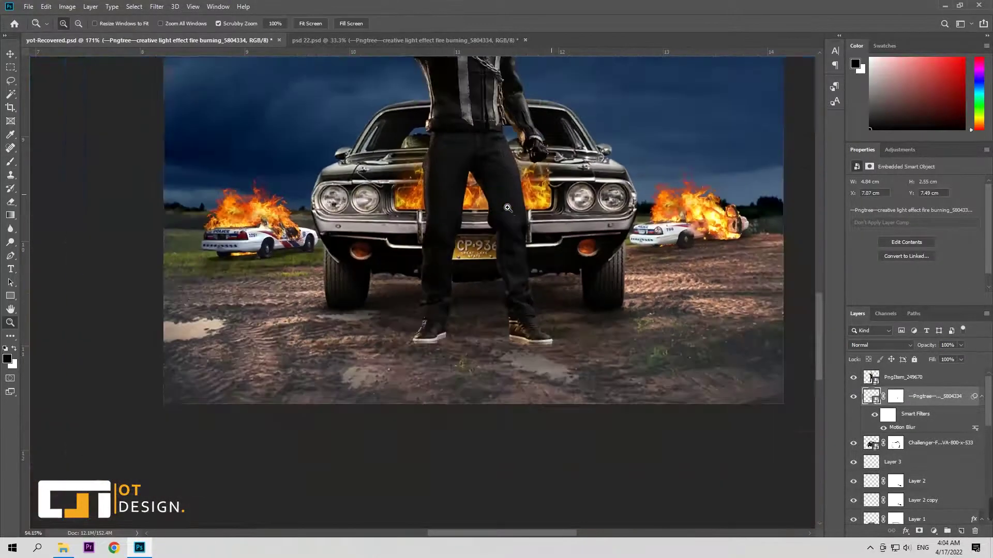
pyautogui.moveTo(521, 205); pyautogui.dragTo(538, 168)
pyautogui.press('b')
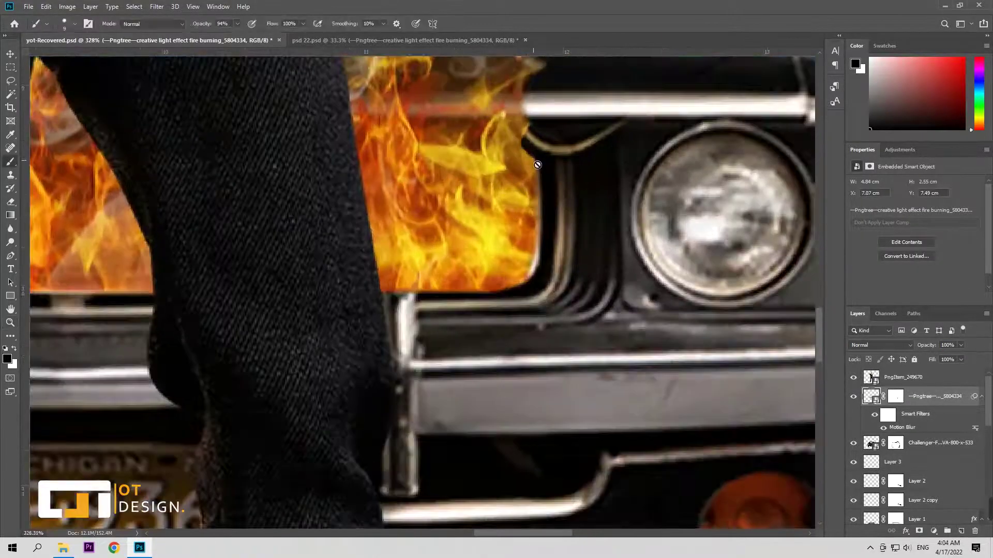
pyautogui.click(899, 398)
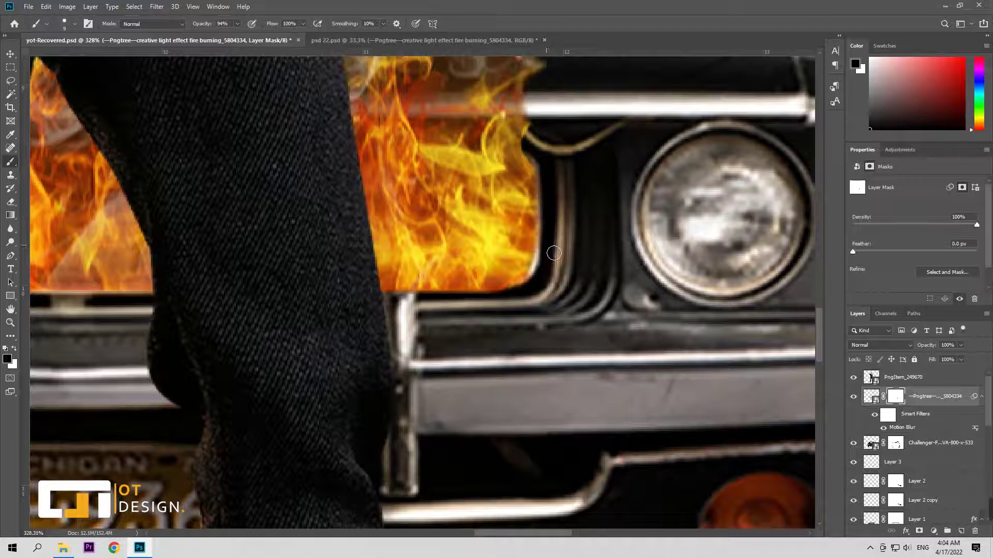
# Step: Pan across the car's front and mask out flames spilling over the chrome trim
pyautogui.press('z')
pyautogui.moveTo(581, 270)
pyautogui.mouseDown()
pyautogui.moveTo(485, 275)
pyautogui.moveTo(523, 274)
pyautogui.mouseUp()
pyautogui.press('b')
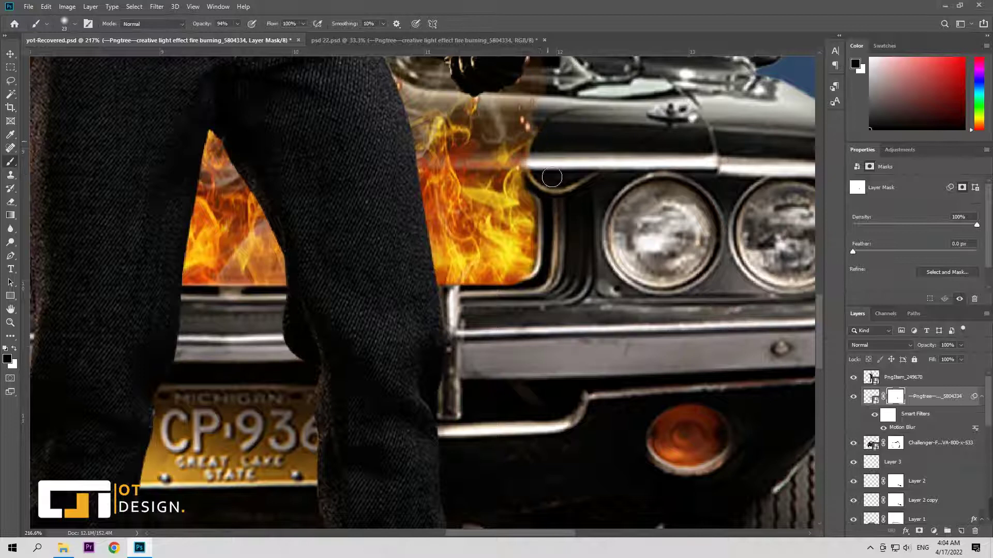
pyautogui.scroll(-5, 547, 192)
pyautogui.scroll(-3, 548, 192)
pyautogui.scroll(10, 567, 276)
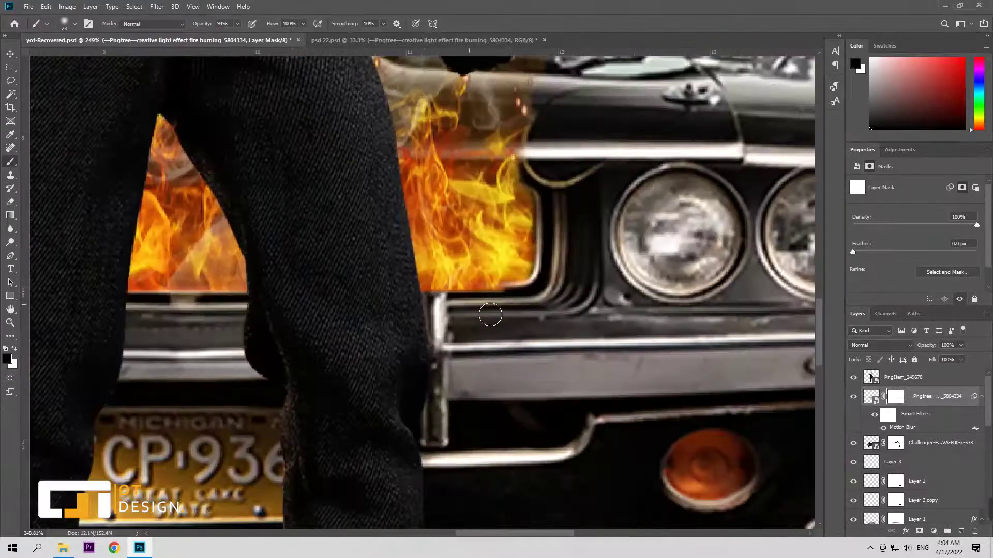
pyautogui.hscroll(-2, 442, 309)
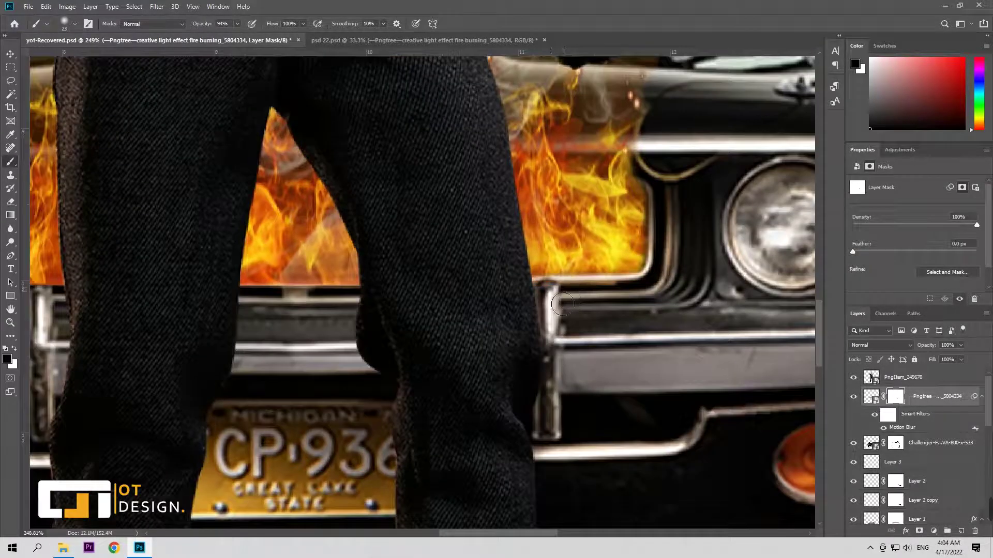
pyautogui.hscroll(-2, 435, 293)
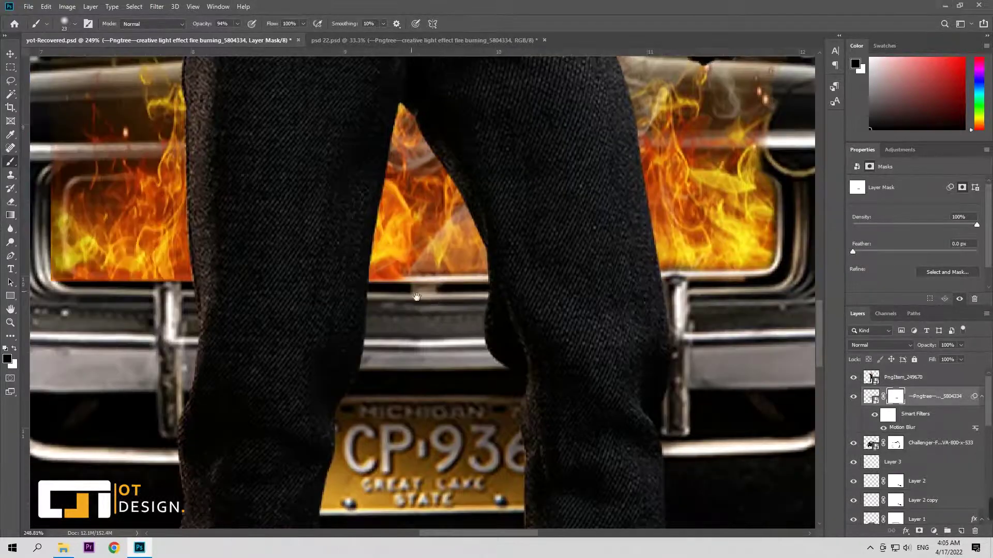
pyautogui.hscroll(-2, 424, 292)
pyautogui.hscroll(-1, 403, 293)
pyautogui.hscroll(-1, 392, 291)
pyautogui.hscroll(-2, 389, 291)
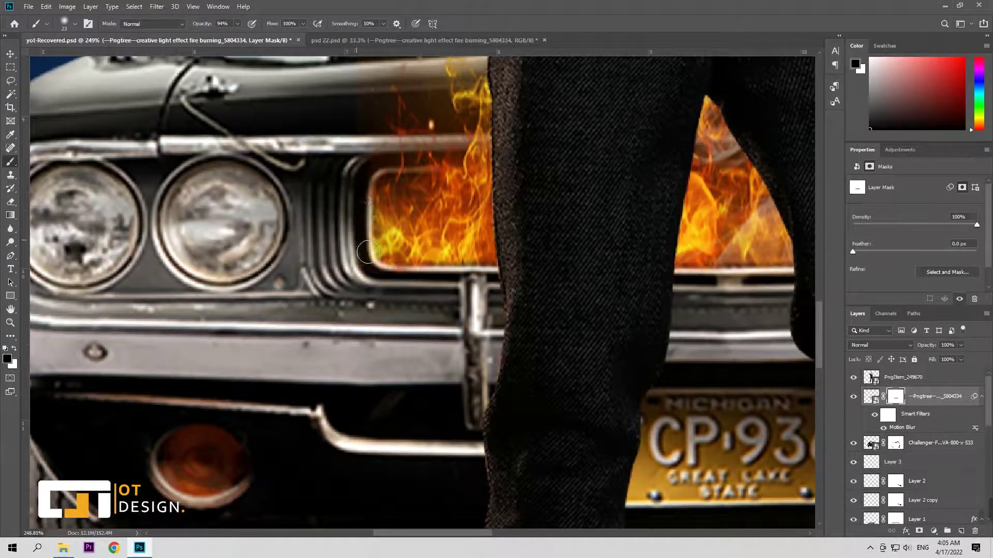
pyautogui.scroll(2, 393, 264)
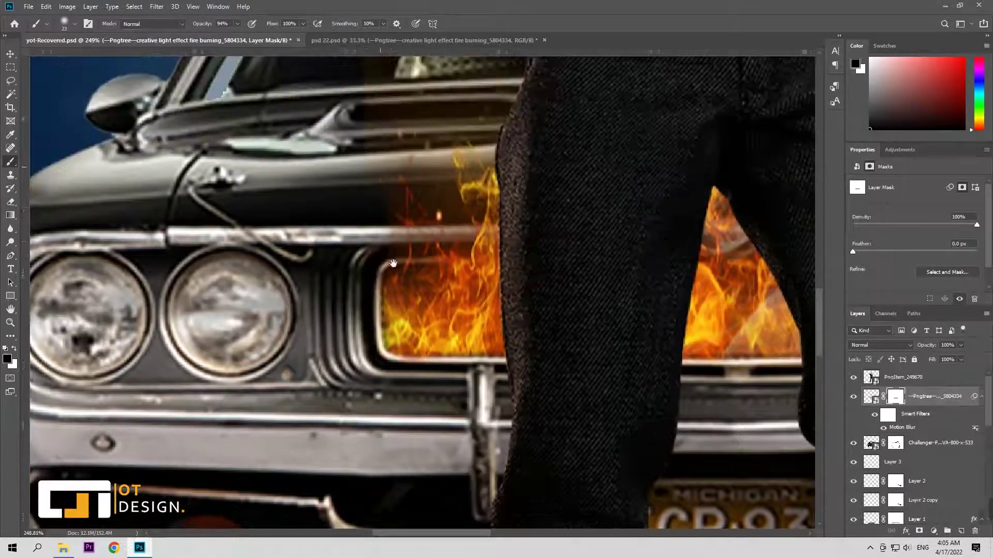
pyautogui.scroll(3, 393, 264)
pyautogui.scroll(-5, 430, 436)
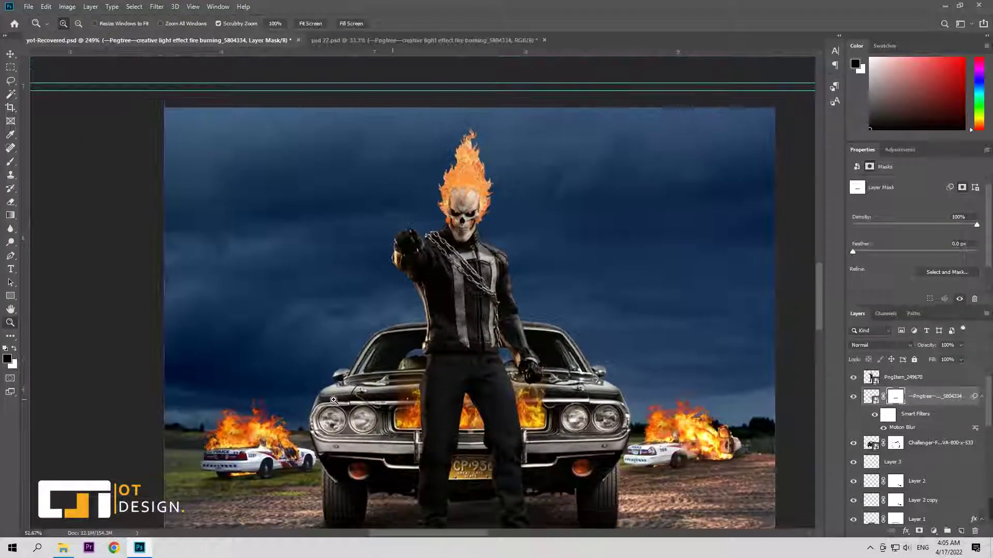
pyautogui.scroll(5, 389, 331)
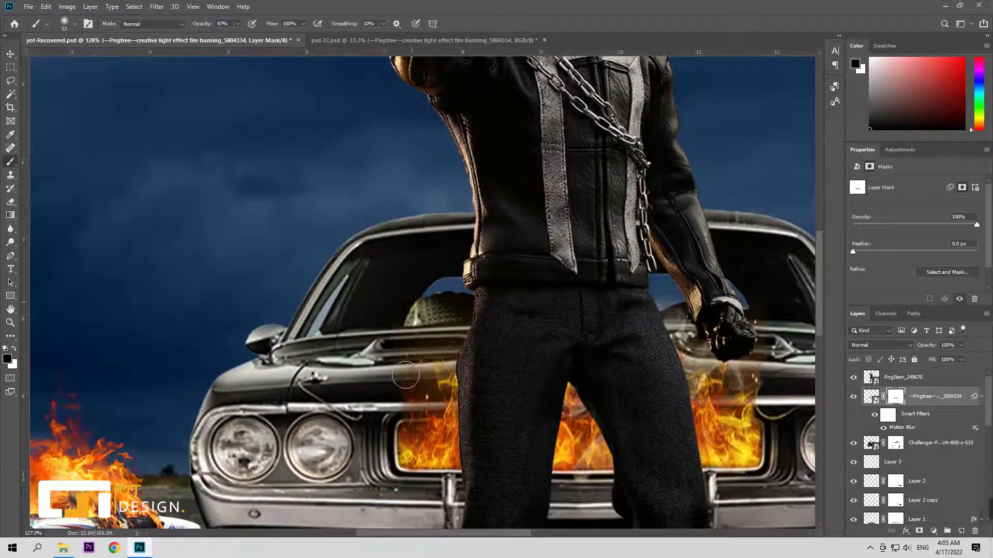
pyautogui.moveTo(748, 401); pyautogui.dragTo(770, 331)
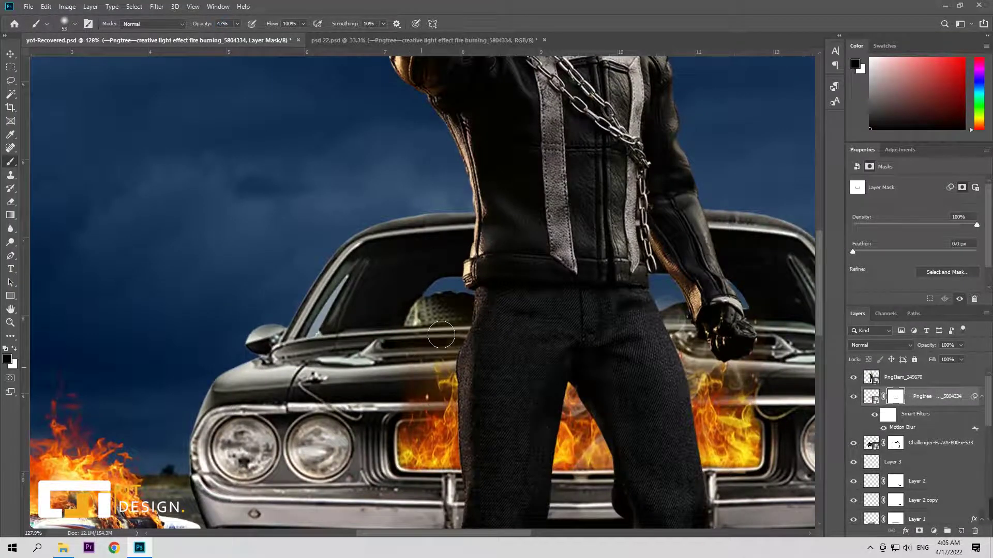
pyautogui.scroll(-5, 770, 385)
pyautogui.scroll(6, 721, 403)
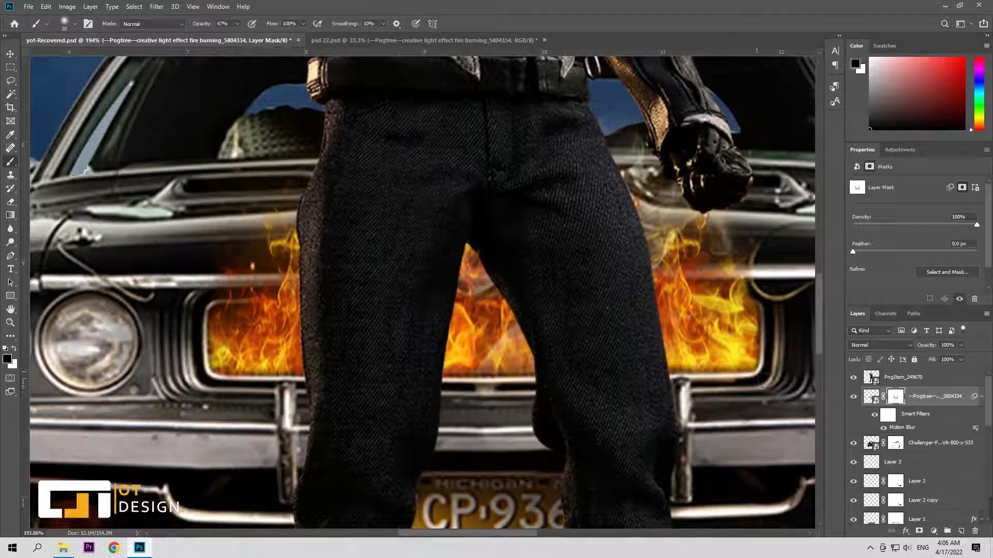
# Step: Check the grille fire blend at different zoom levels, then select the Challenger car layer
pyautogui.press('z')
pyautogui.scroll(-5, 177, 383)
pyautogui.scroll(3, 160, 391)
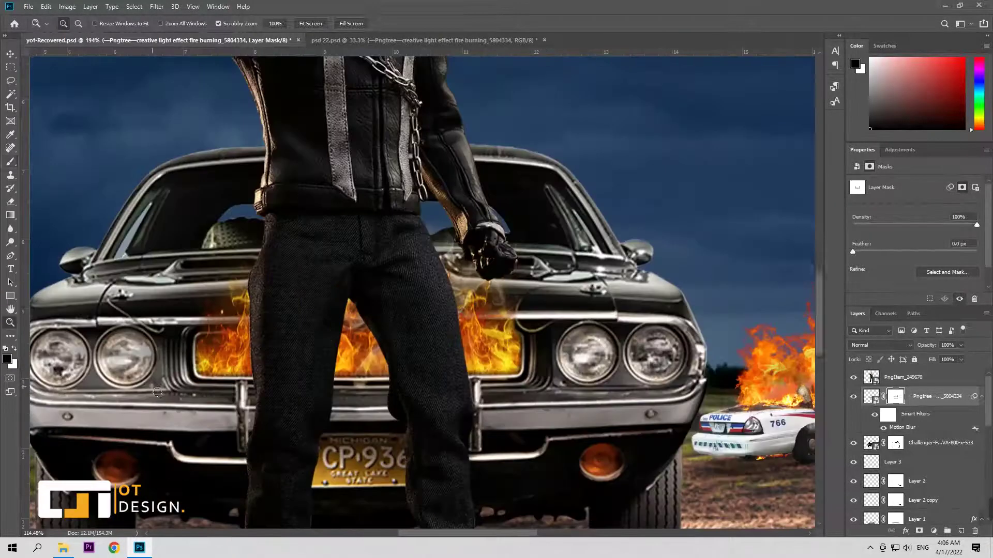
pyautogui.press('b')
pyautogui.press('z')
pyautogui.scroll(-5, 158, 392)
pyautogui.scroll(5, 207, 382)
pyautogui.scroll(-2, 233, 372)
pyautogui.scroll(-3, 246, 368)
pyautogui.press('b')
pyautogui.scroll(4, 281, 369)
pyautogui.scroll(2, 281, 369)
pyautogui.click(936, 442)
# Step: On a new layer, paint low-opacity flame-orange glow over the grille flames
pyautogui.hotkey('ctrl', 'shift', 'alt', 'n')
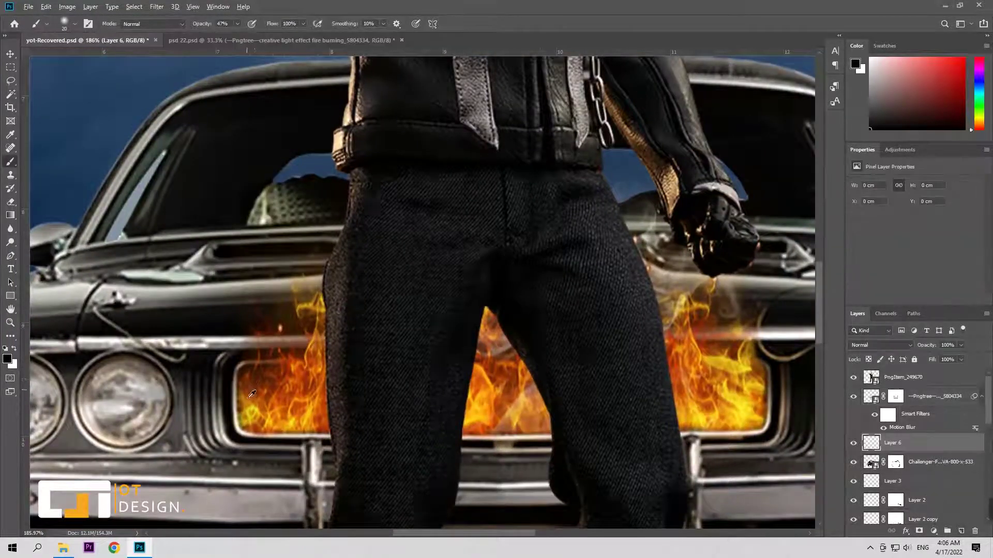
pyautogui.keyDown('alt'); pyautogui.click(251, 399); pyautogui.keyUp('alt')
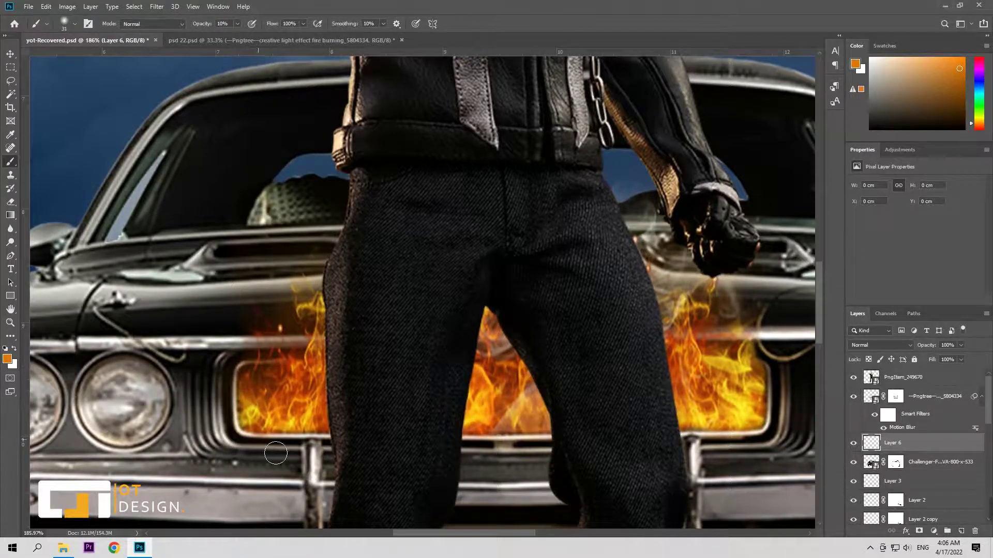
pyautogui.scroll(-5, 283, 453)
pyautogui.scroll(6, 246, 386)
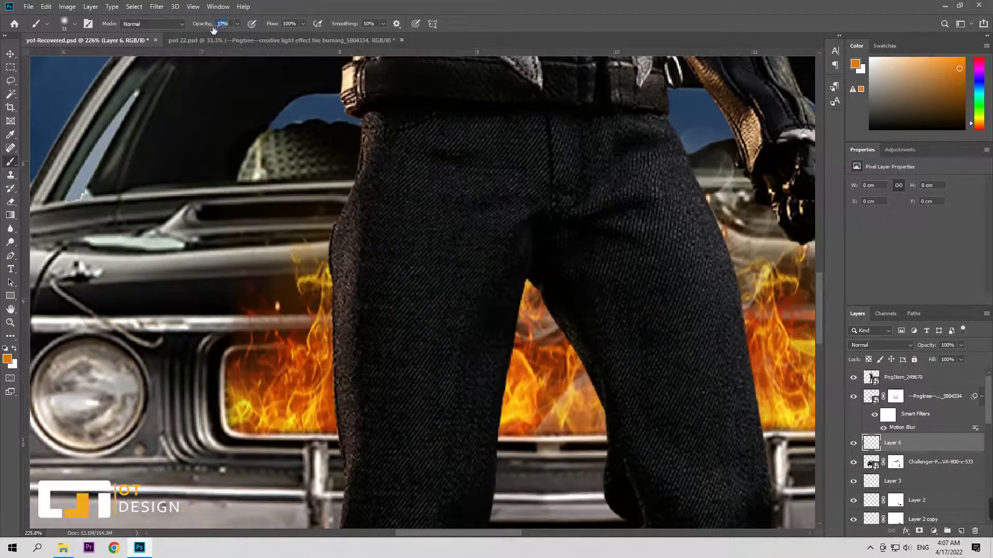
pyautogui.moveTo(237, 395)
pyautogui.mouseDown()
pyautogui.moveTo(331, 450)
pyautogui.moveTo(251, 434)
pyautogui.mouseUp()
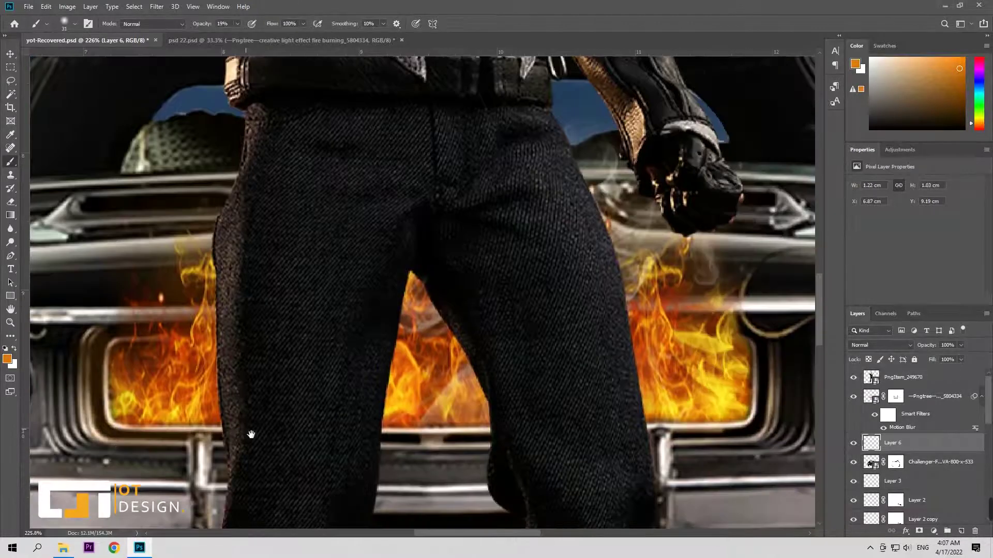
pyautogui.hscroll(2, 371, 443)
pyautogui.hscroll(2, 372, 443)
pyautogui.moveTo(558, 444); pyautogui.dragTo(535, 344)
pyautogui.hscroll(-2, 455, 289)
pyautogui.hscroll(-2, 455, 289)
# Step: With a larger brush, add faint orange glow by the rider's leg, headlight and left grille
pyautogui.moveTo(185, 266)
pyautogui.mouseDown()
pyautogui.moveTo(141, 322)
pyautogui.moveTo(116, 312)
pyautogui.mouseUp()
pyautogui.hotkey('ctrl', '0')
pyautogui.scroll(2, 229, 353)
pyautogui.scroll(3, 229, 353)
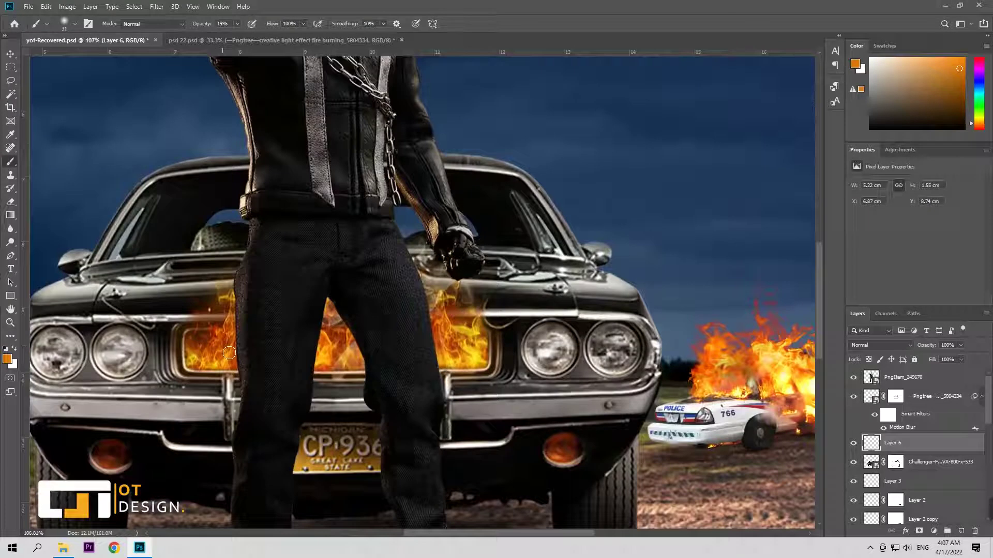
pyautogui.press(']')
pyautogui.press(']')
pyautogui.press(']')
pyautogui.click(524, 335)
pyautogui.moveTo(92, 396); pyautogui.dragTo(166, 339)
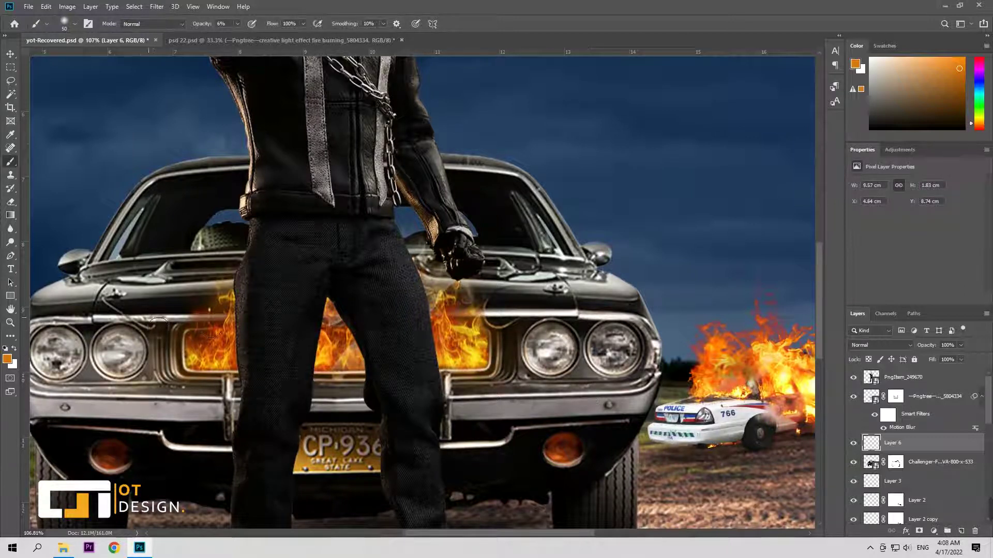
# Step: Duplicate the glow layer as Layer 6 copy and Gaussian Blur it at radius 2.1
pyautogui.scroll(-5, 321, 390)
pyautogui.scroll(-1, 321, 390)
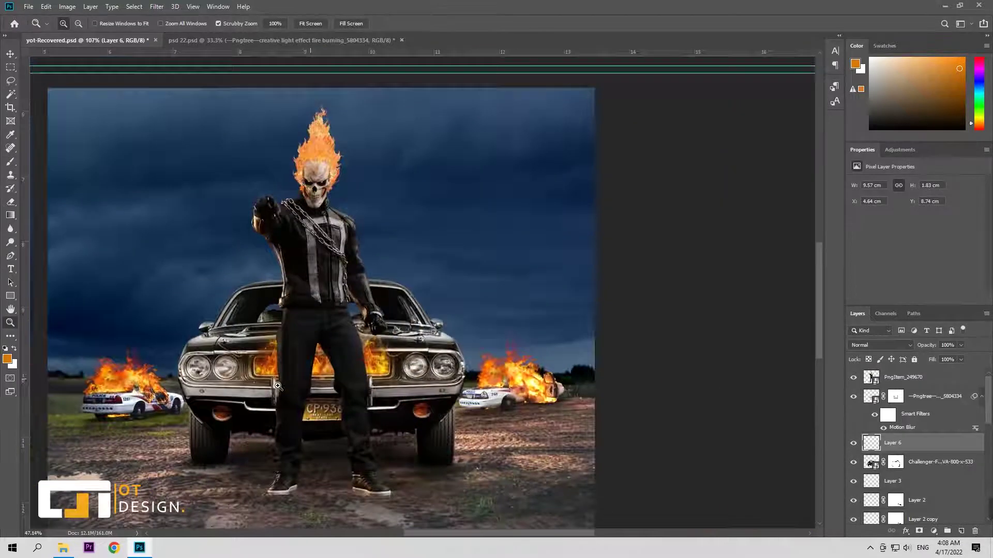
pyautogui.scroll(6, 317, 402)
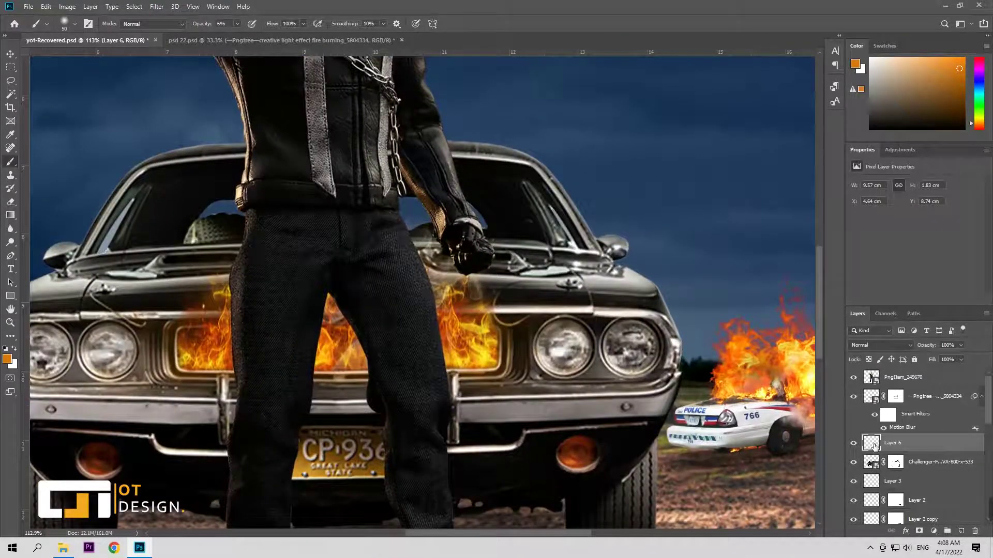
pyautogui.moveTo(874, 446); pyautogui.dragTo(873, 463)
pyautogui.scroll(-5, 413, 310)
pyautogui.scroll(3, 414, 310)
pyautogui.scroll(1, 414, 310)
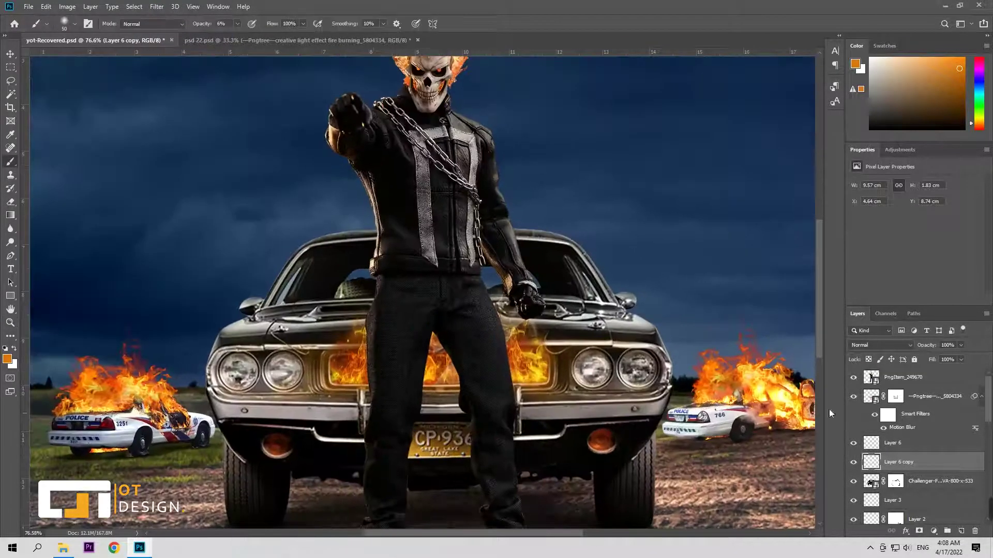
pyautogui.click(157, 6)
pyautogui.moveTo(163, 123)
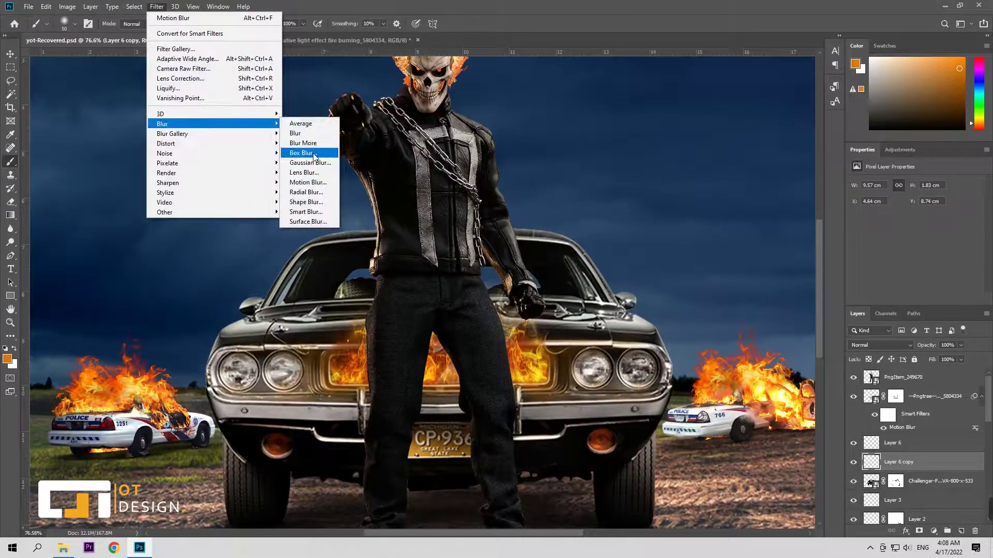
pyautogui.click(314, 155)
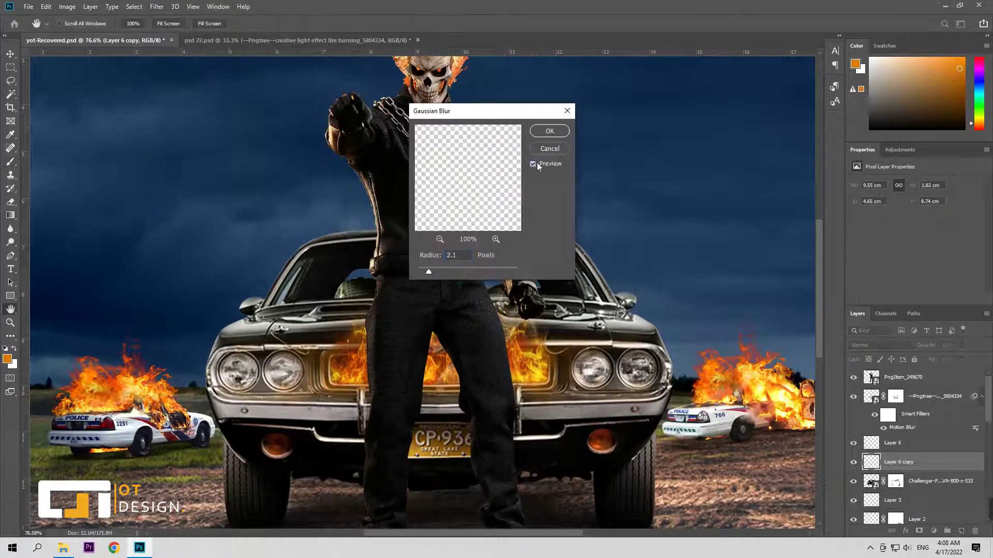
pyautogui.press('Return')
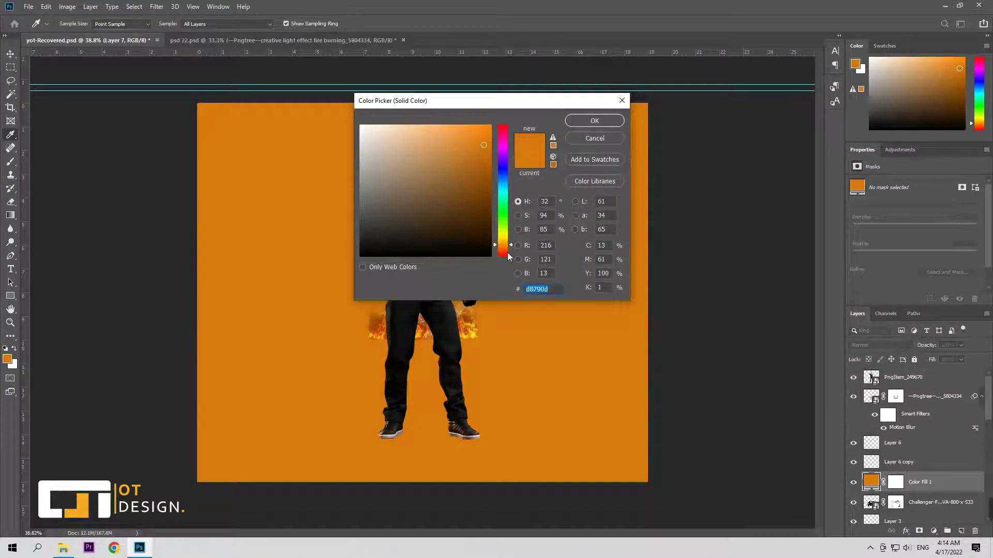
# Step: Make the colour fill red-orange in Hard Light with an inverted mask, zoomed on the headlights
pyautogui.moveTo(505, 256); pyautogui.dragTo(506, 247)
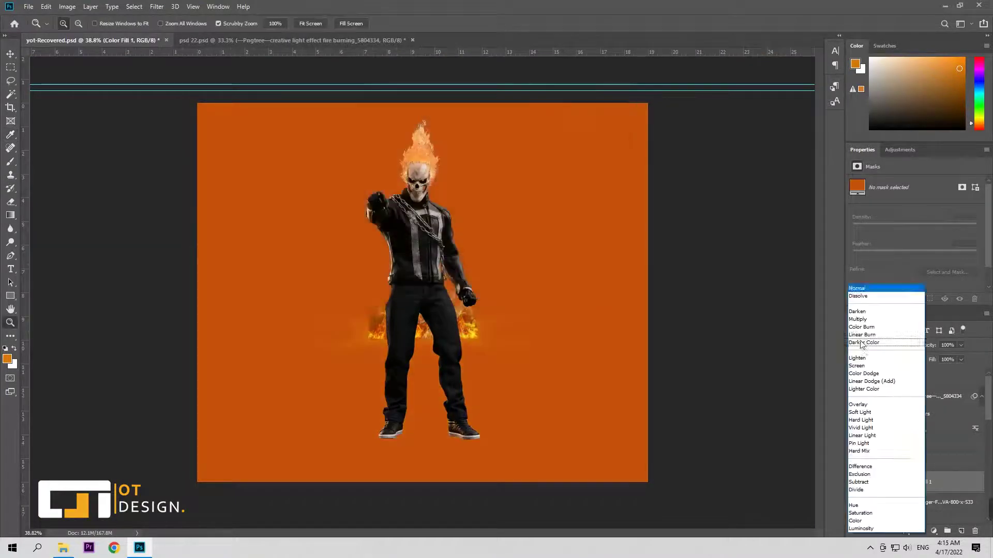
pyautogui.click(862, 421)
pyautogui.click(895, 482)
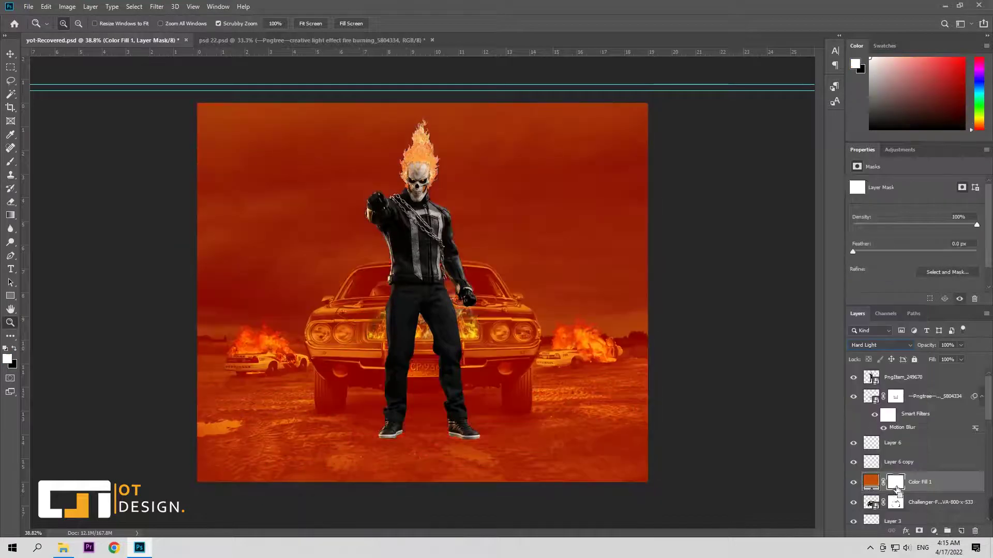
pyautogui.hotkey('ctrl', 'i')
pyautogui.moveTo(493, 344); pyautogui.dragTo(537, 344)
pyautogui.press('b')
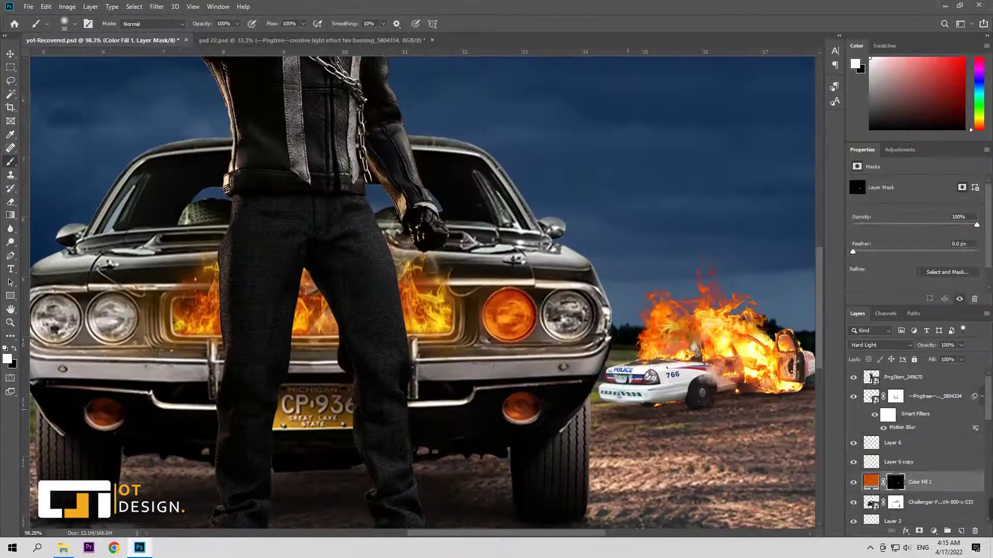
# Step: Resample the Color Fill 1 colour to an amber tone from the flames
pyautogui.press('i')
pyautogui.click(874, 488)
pyautogui.doubleClick(873, 483)
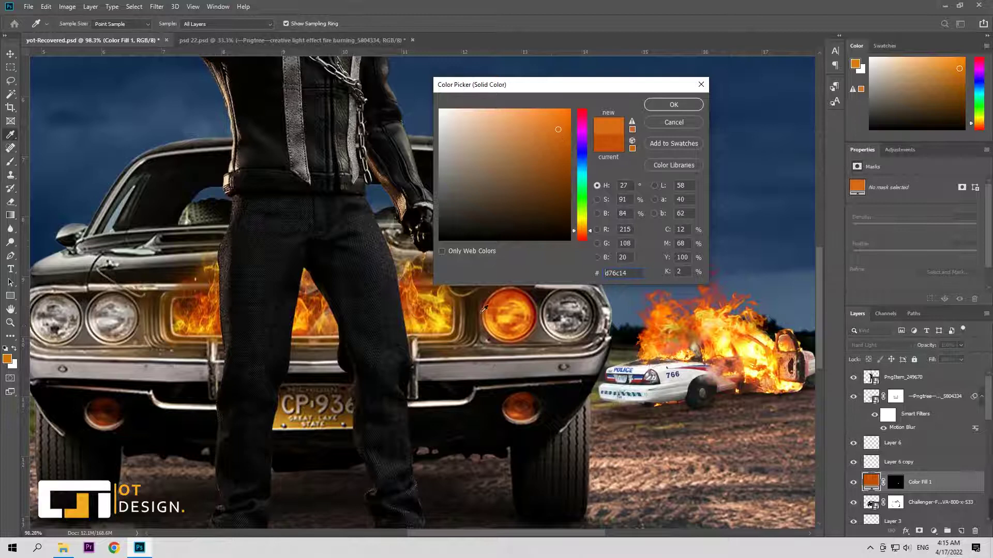
pyautogui.click(441, 314)
pyautogui.hotkey('ctrl', '0')
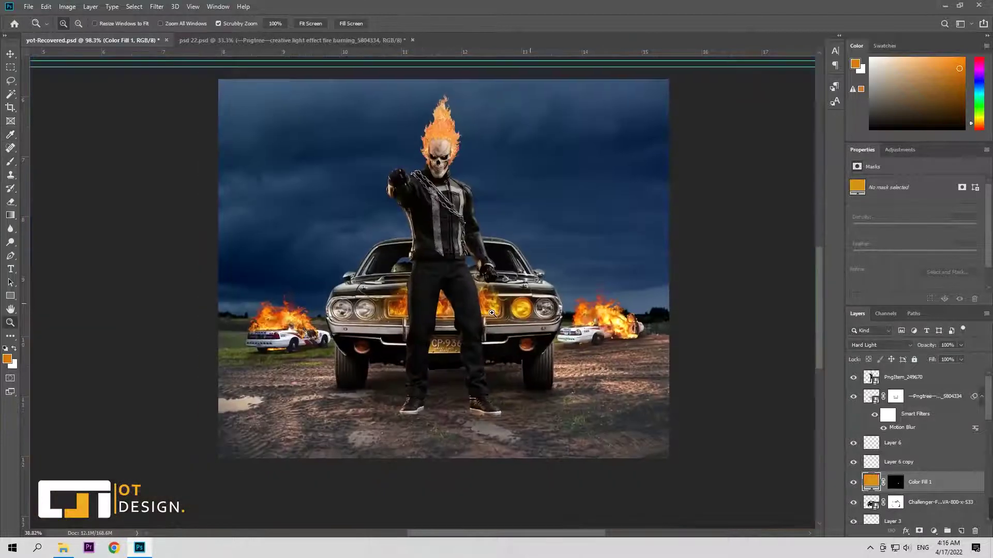
pyautogui.hotkey('ctrl', '1')
pyautogui.press('b')
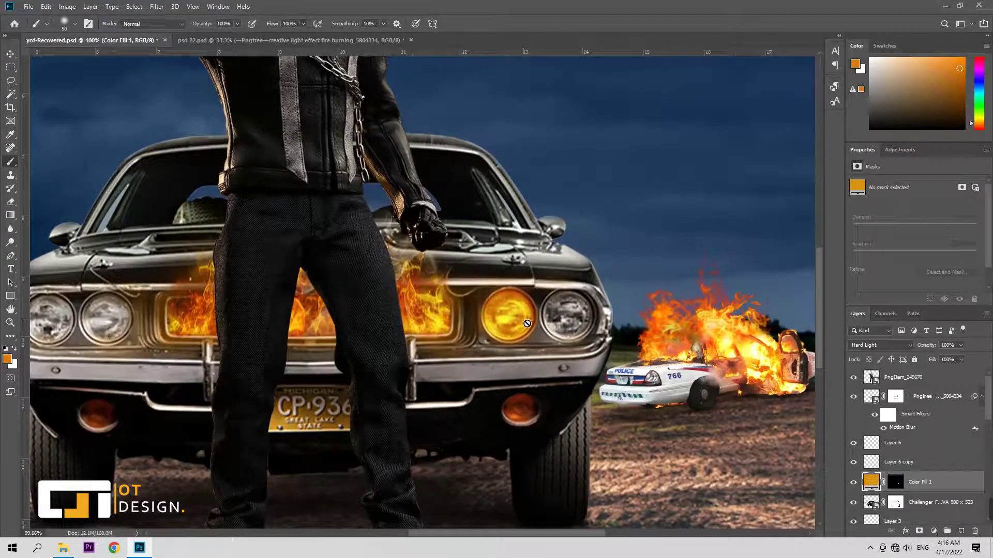
# Step: Paint white on the Color Fill 1 mask to reveal amber on the left inner headlight
pyautogui.moveTo(527, 324); pyautogui.dragTo(607, 392)
pyautogui.click(895, 482)
pyautogui.press('d')
pyautogui.moveTo(199, 329)
pyautogui.mouseDown()
pyautogui.moveTo(177, 347)
pyautogui.moveTo(189, 336)
pyautogui.moveTo(208, 357)
pyautogui.mouseUp()
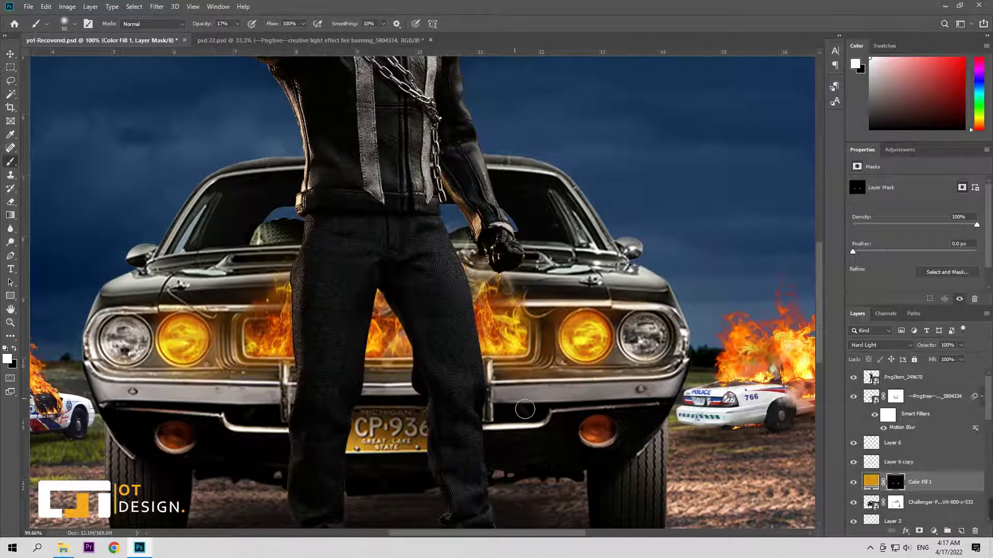
pyautogui.scroll(-5, 525, 409)
pyautogui.scroll(8, 414, 290)
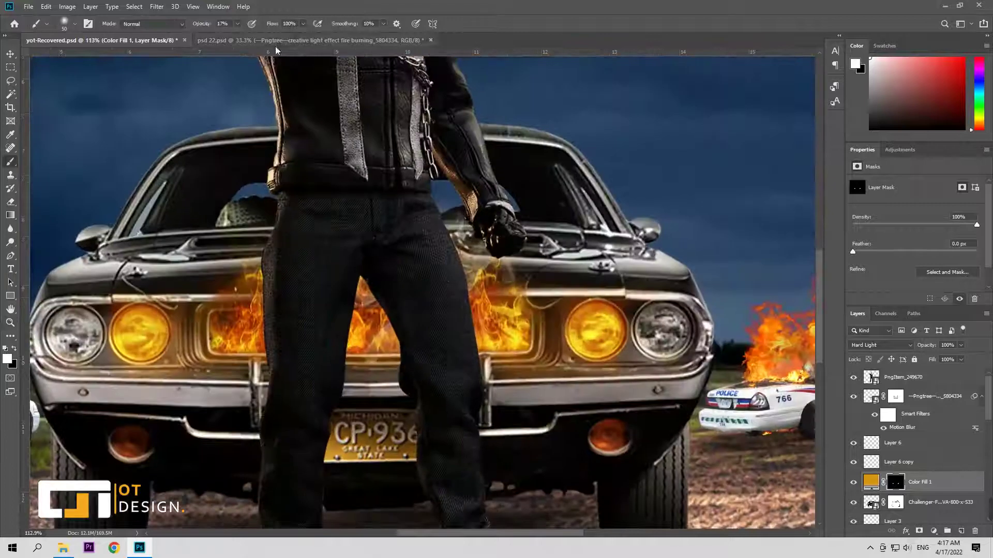
# Step: Raise brush opacity and shrink the brush to refine edges, switching to black for stray glow
pyautogui.moveTo(207, 26); pyautogui.dragTo(215, 28)
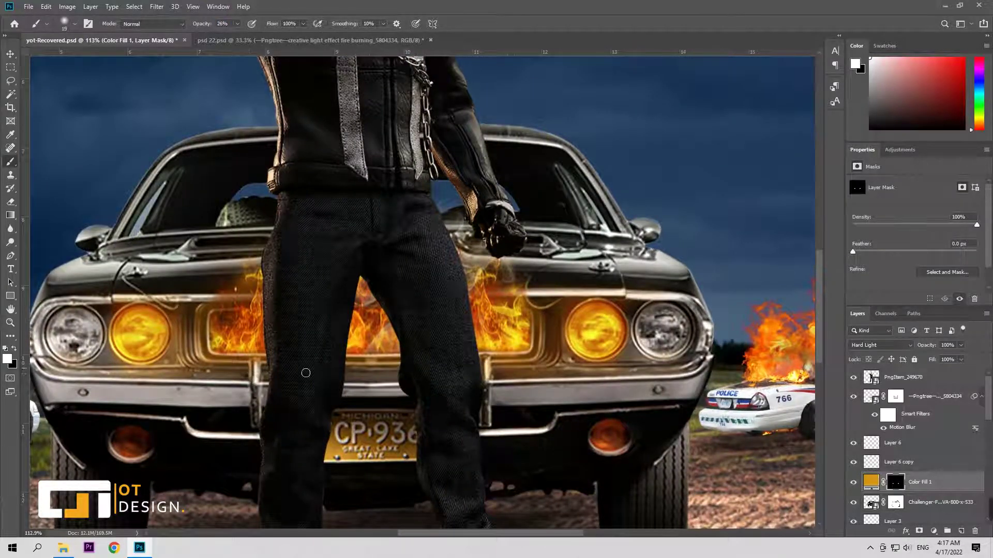
pyautogui.rightClick(199, 309)
pyautogui.scroll(-5, 236, 303)
pyautogui.scroll(6, 620, 298)
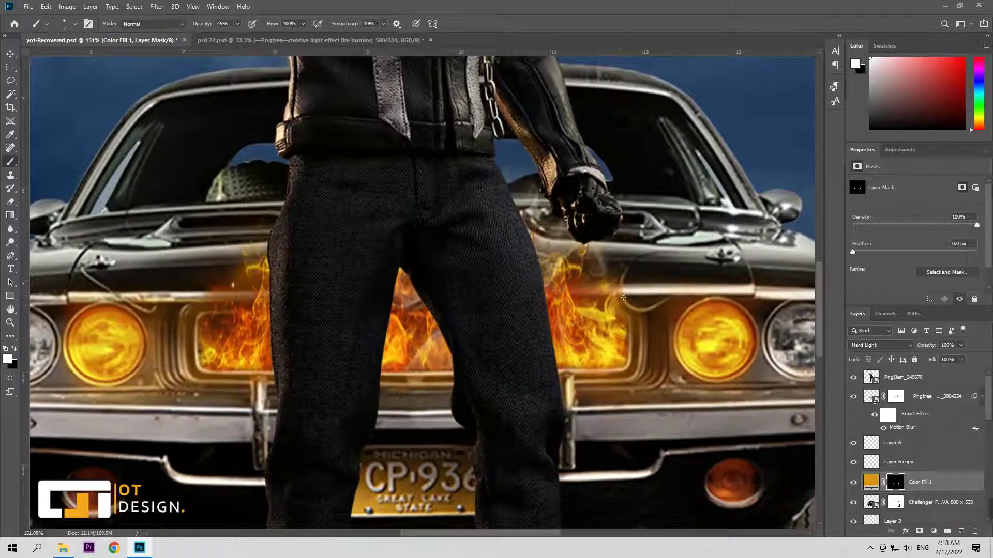
pyautogui.scroll(-5, 577, 320)
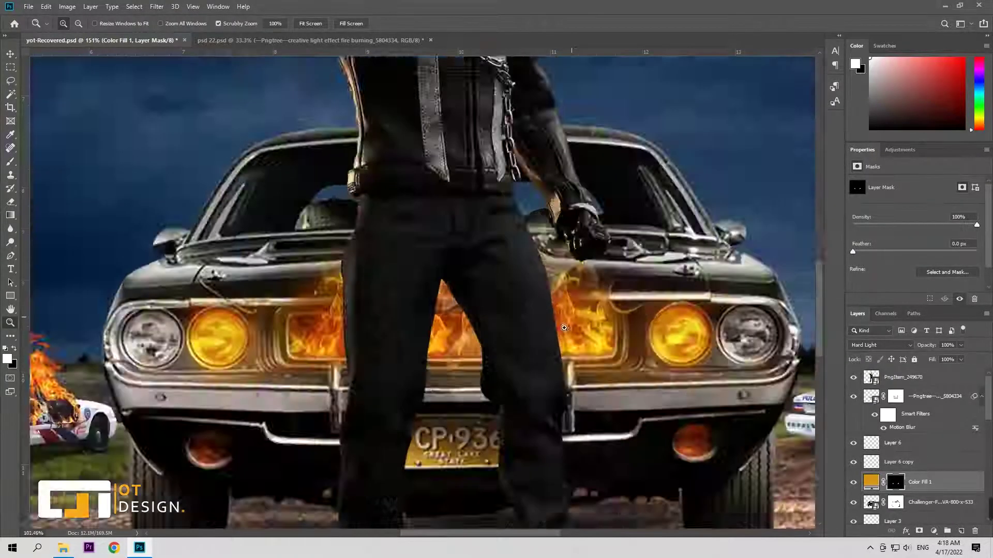
pyautogui.scroll(8, 547, 288)
pyautogui.press('[')
pyautogui.press('[')
pyautogui.press('[')
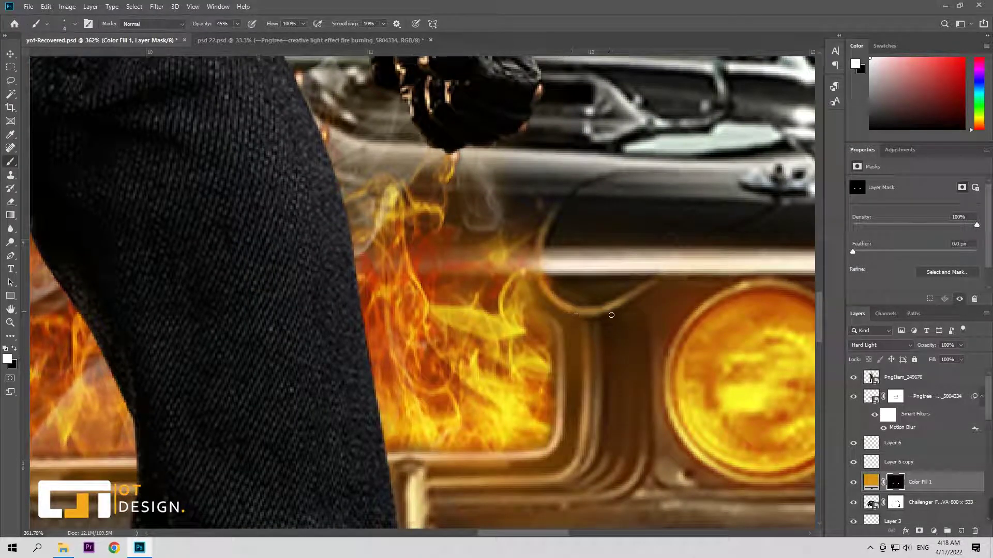
pyautogui.scroll(-6, 617, 307)
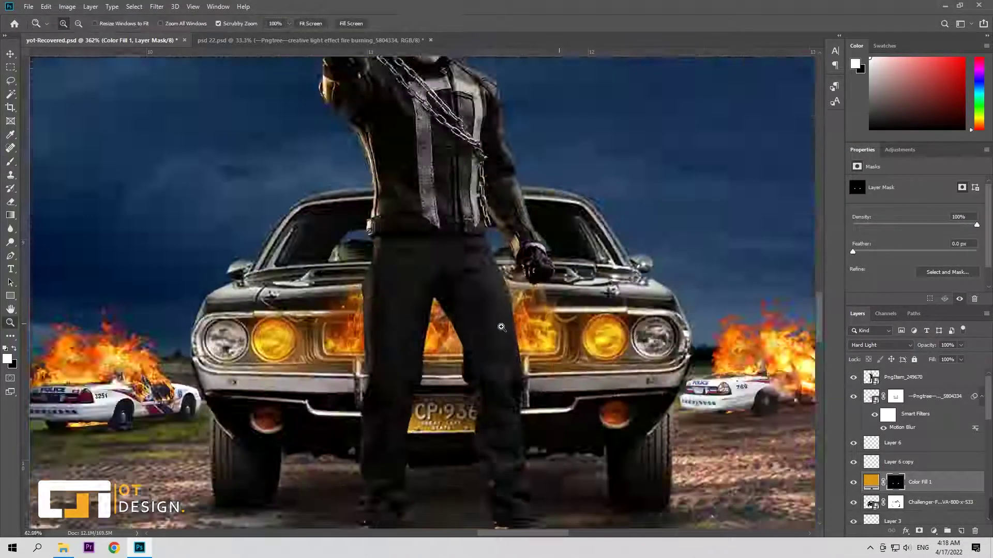
pyautogui.scroll(6, 642, 289)
pyautogui.scroll(3, 665, 278)
pyautogui.press('x')
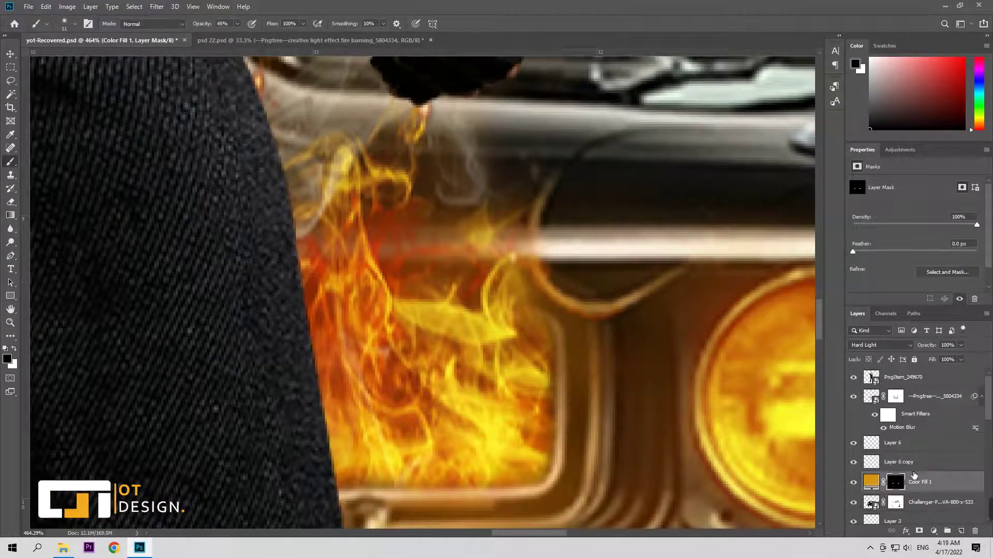
# Step: Add layer masks to the blurred glow copy and the original orange glow layer
pyautogui.scroll(-2, 914, 462)
pyautogui.click(910, 423)
pyautogui.click(919, 531)
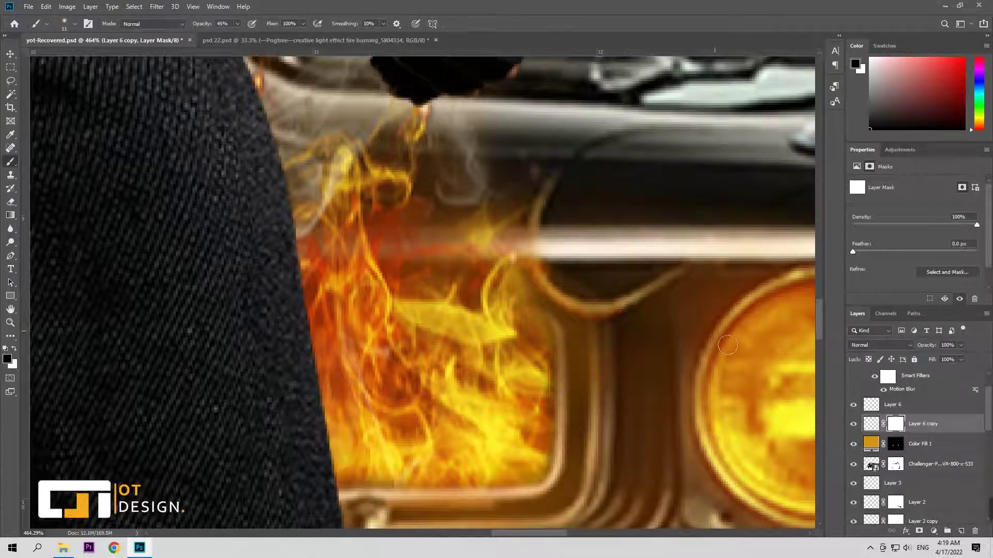
pyautogui.hotkey('alt', '[')
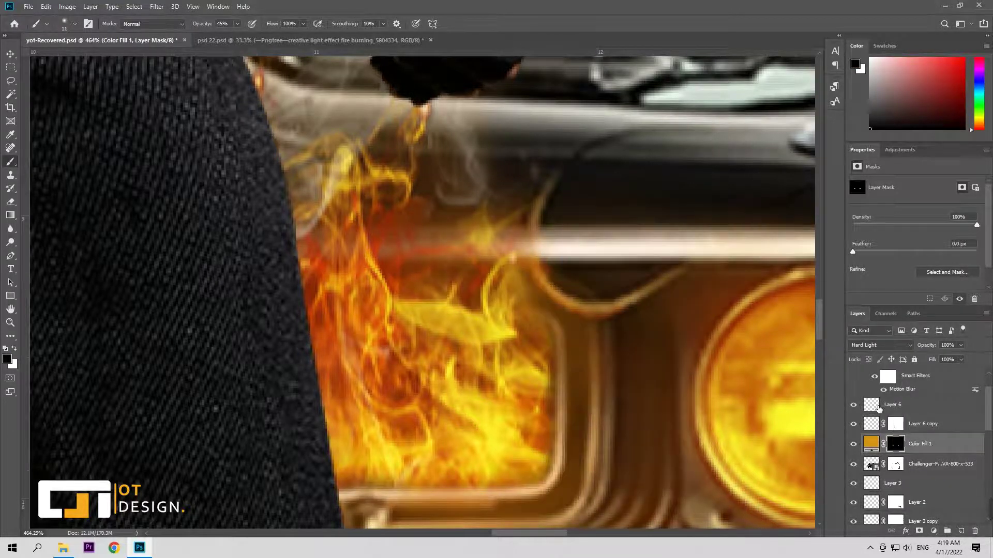
pyautogui.click(879, 408)
pyautogui.click(919, 531)
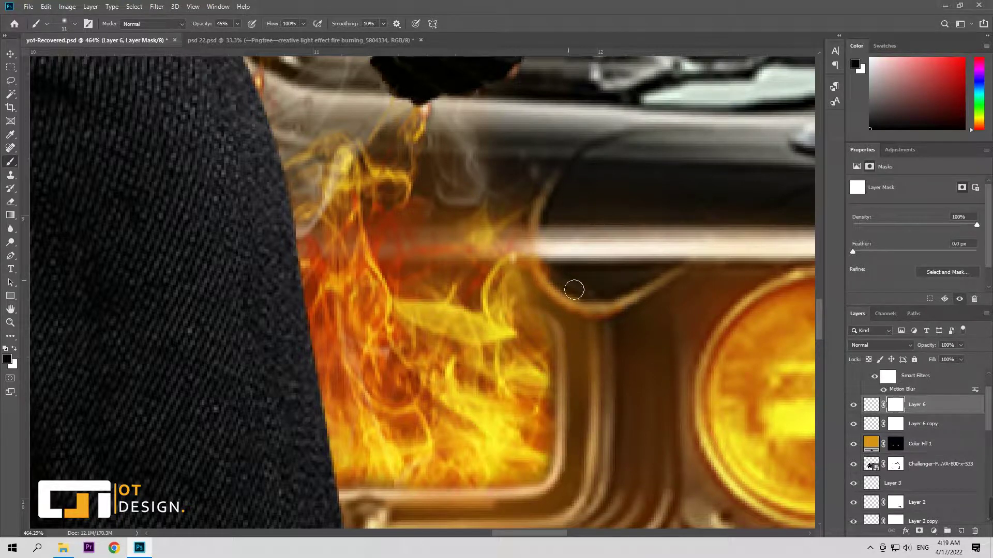
# Step: Zoom on the grille and headlights, then paint white on the Color Fill 1 mask
pyautogui.press('z')
pyautogui.moveTo(577, 295); pyautogui.dragTo(566, 368)
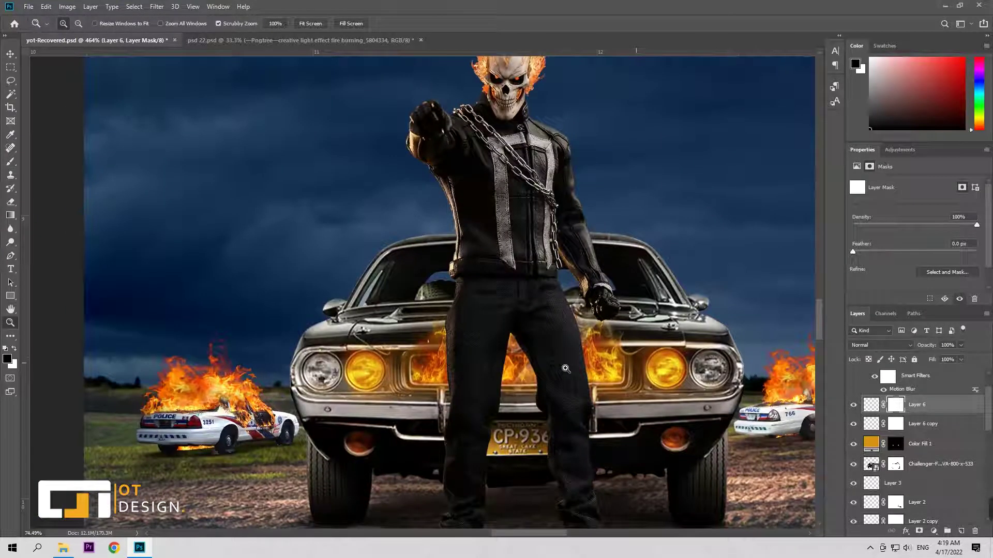
pyautogui.moveTo(691, 355); pyautogui.dragTo(775, 355)
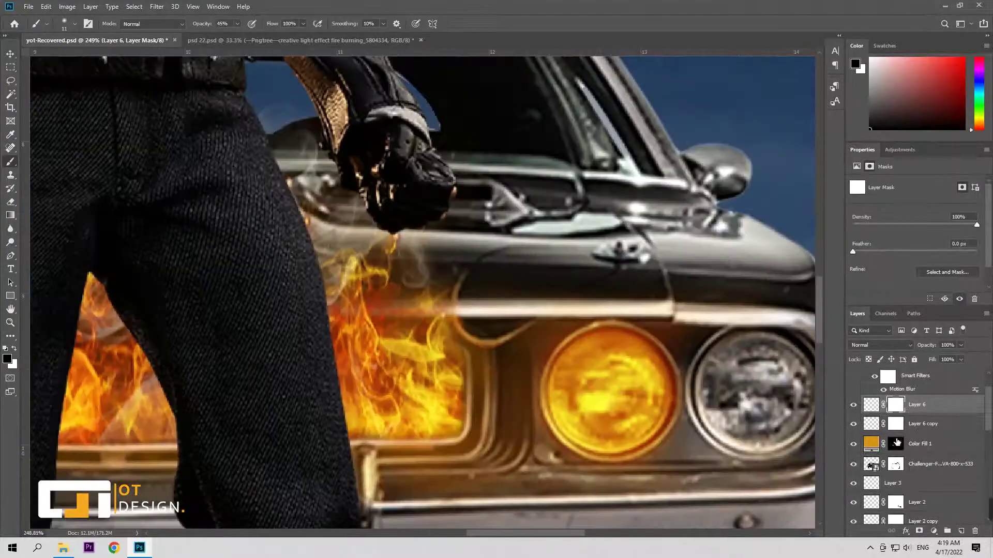
pyautogui.press('b')
pyautogui.hotkey('alt', '[')
pyautogui.hotkey('alt', '[')
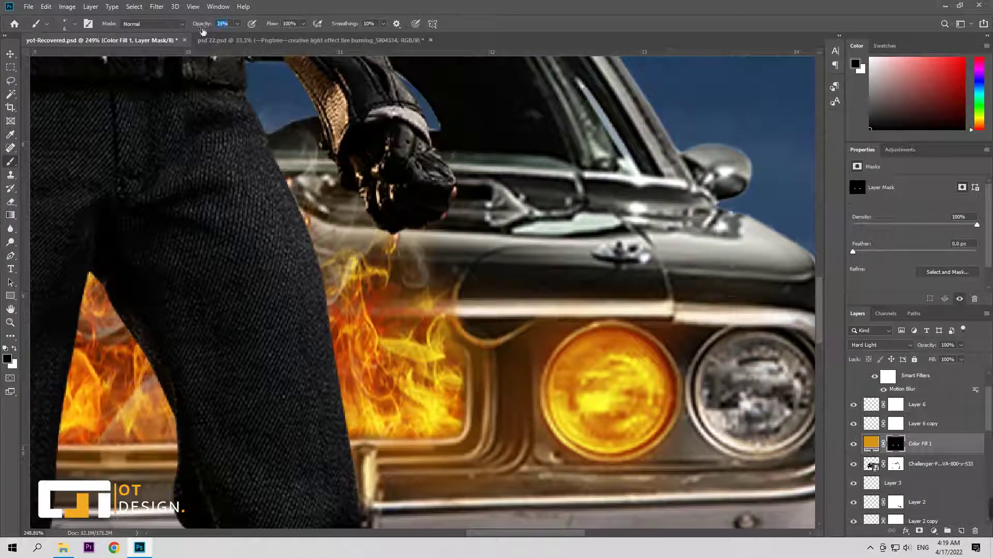
pyautogui.press('x')
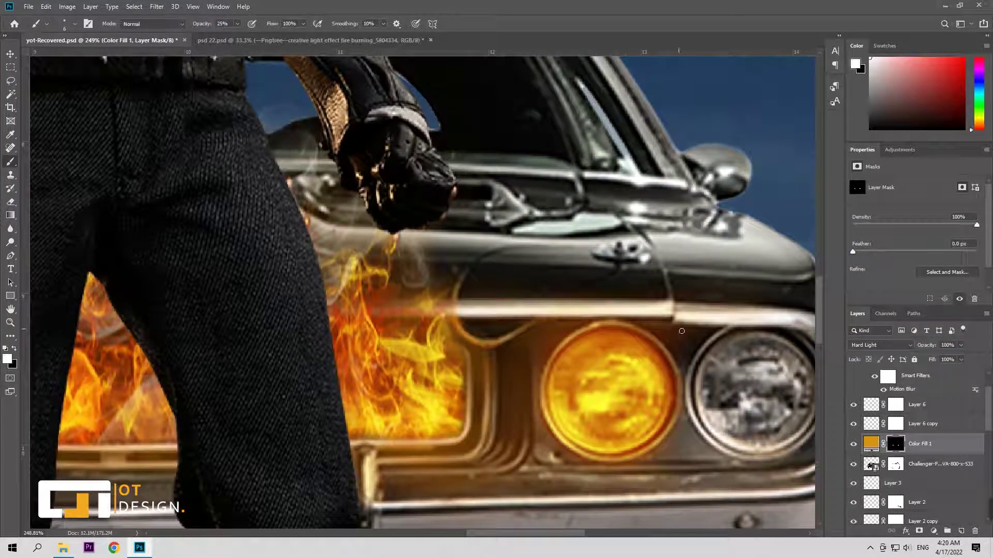
pyautogui.moveTo(669, 362)
pyautogui.mouseDown()
pyautogui.moveTo(626, 355)
pyautogui.moveTo(641, 356)
pyautogui.mouseUp()
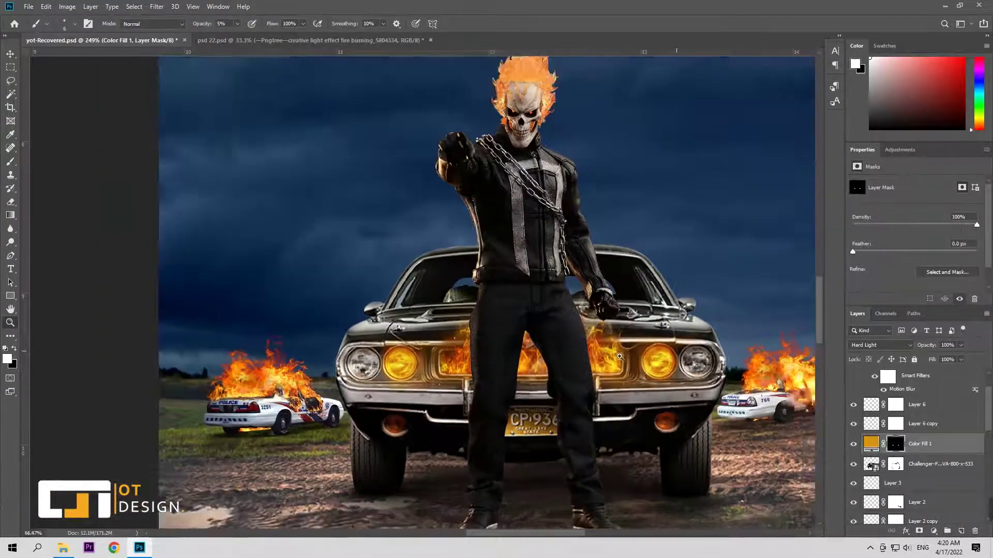
# Step: Add a Brightness/Contrast adjustment above the Challenger car layer
pyautogui.press('v')
pyautogui.click(940, 464)
pyautogui.click(934, 531)
pyautogui.click(930, 378)
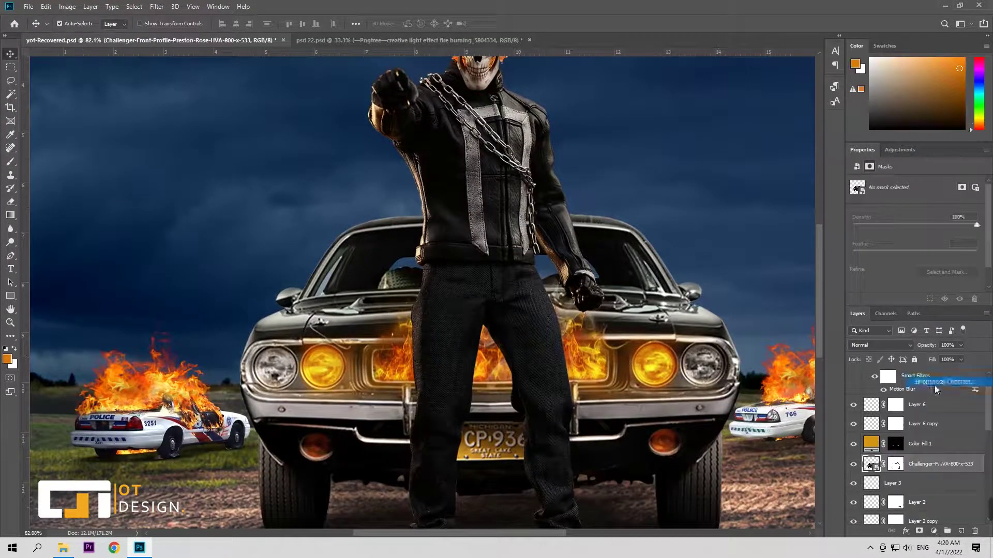
# Step: Set brightness to 150, invert and clip the mask, and paint in both headlights
pyautogui.moveTo(915, 212); pyautogui.dragTo(990, 219)
pyautogui.hotkey('ctrl', 'i')
pyautogui.keyDown('alt'); pyautogui.click(899, 475); pyautogui.keyUp('alt')
pyautogui.press('b')
pyautogui.moveTo(717, 386)
pyautogui.mouseDown()
pyautogui.moveTo(693, 356)
pyautogui.moveTo(693, 380)
pyautogui.moveTo(715, 364)
pyautogui.mouseUp()
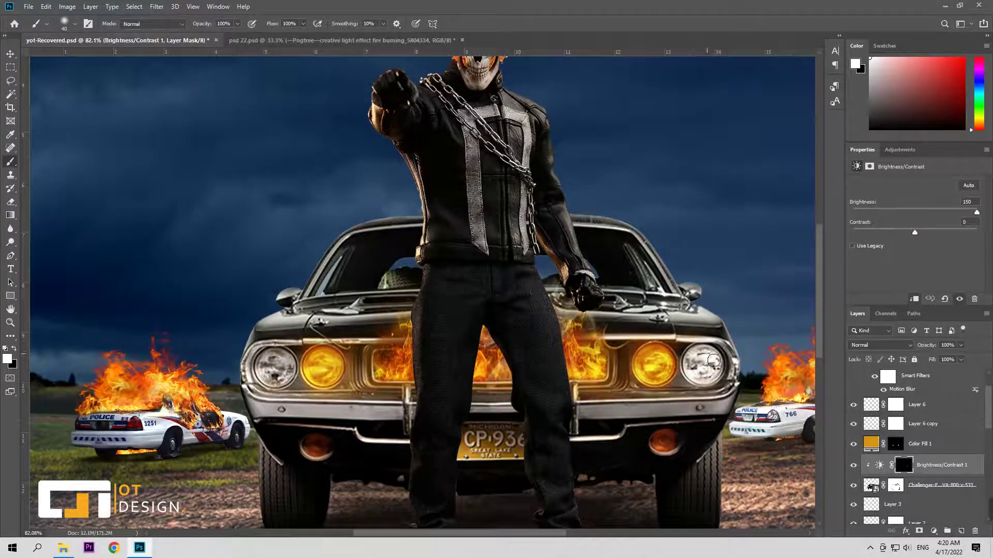
pyautogui.moveTo(284, 359); pyautogui.dragTo(281, 372)
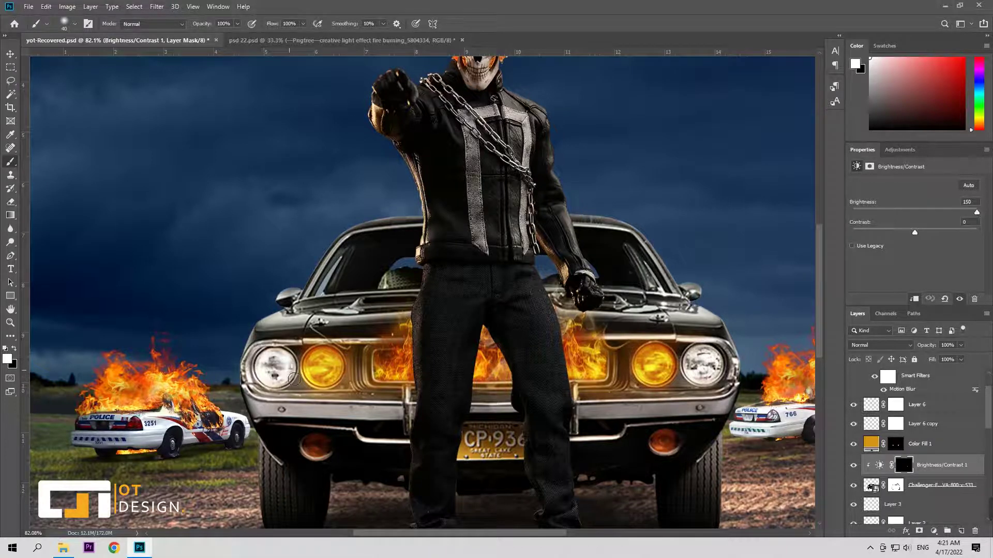
# Step: Zoom out and lower the Brightness/Contrast layer's opacity to soften the headlights
pyautogui.press('z')
pyautogui.keyDown('alt'); pyautogui.click(319, 412); pyautogui.keyUp('alt')
pyautogui.press('b')
pyautogui.moveTo(895, 349); pyautogui.dragTo(910, 348)
pyautogui.scroll(5, 517, 377)
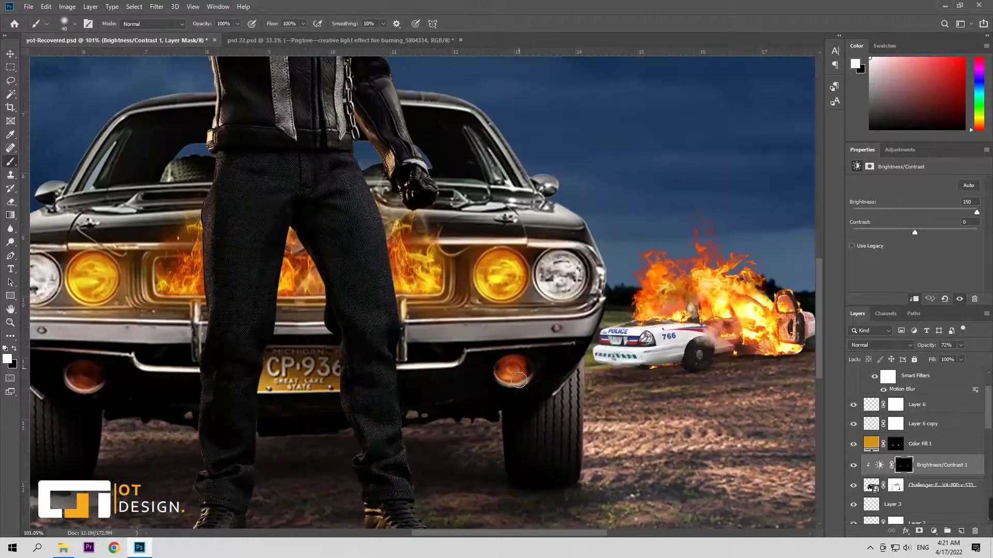
pyautogui.scroll(-5, 362, 310)
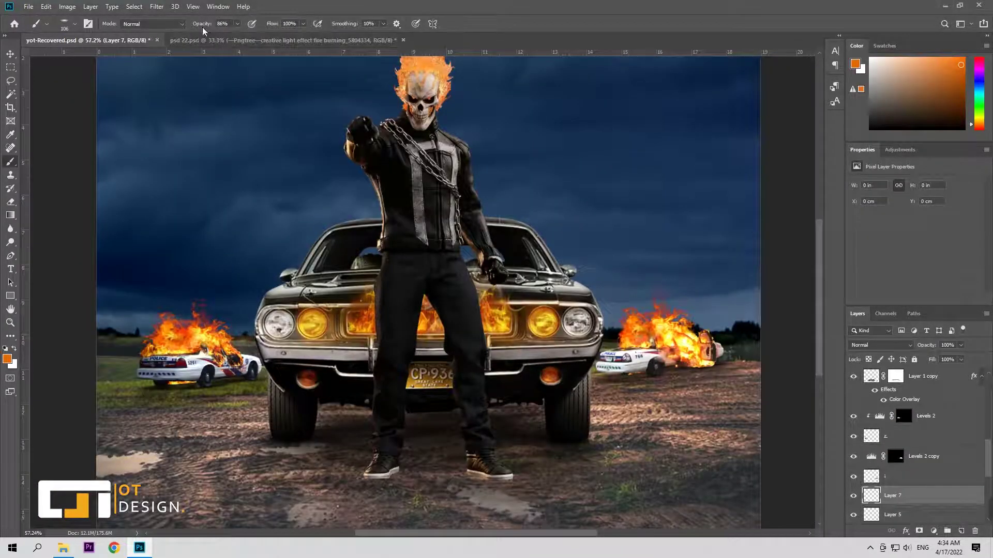
# Step: At about 5% brush opacity, paint faint orange glow on the left ground and grass
pyautogui.write('19')
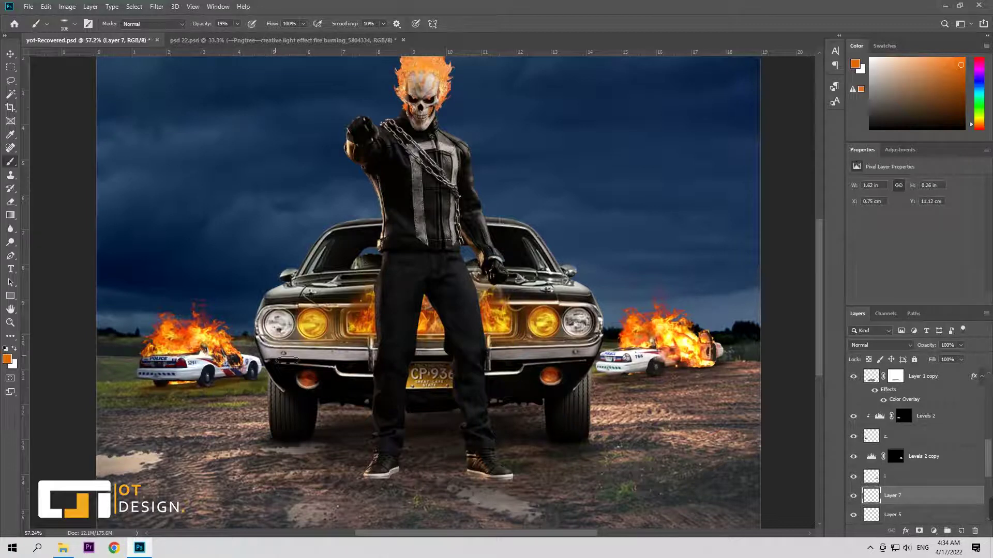
pyautogui.moveTo(200, 24); pyautogui.dragTo(192, 31)
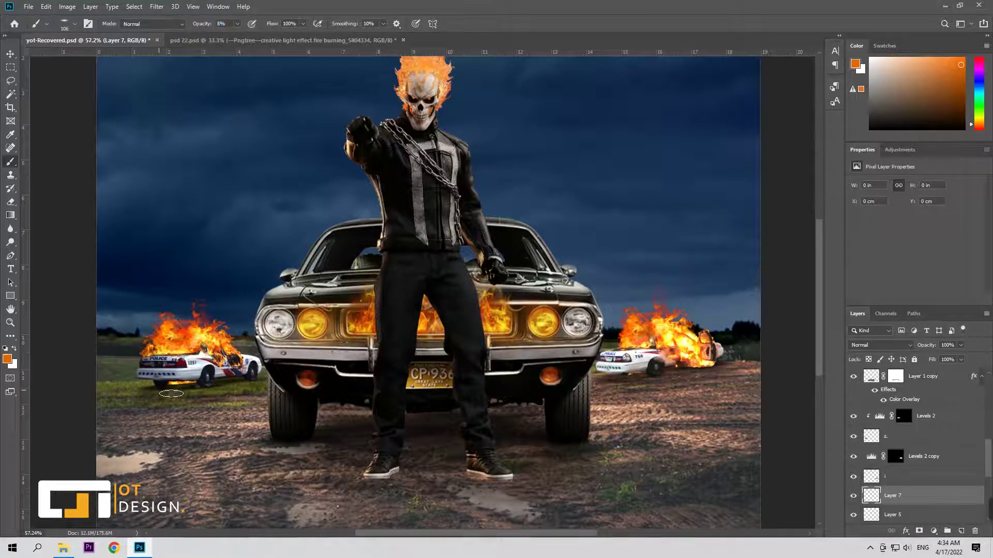
pyautogui.moveTo(150, 402); pyautogui.dragTo(114, 404)
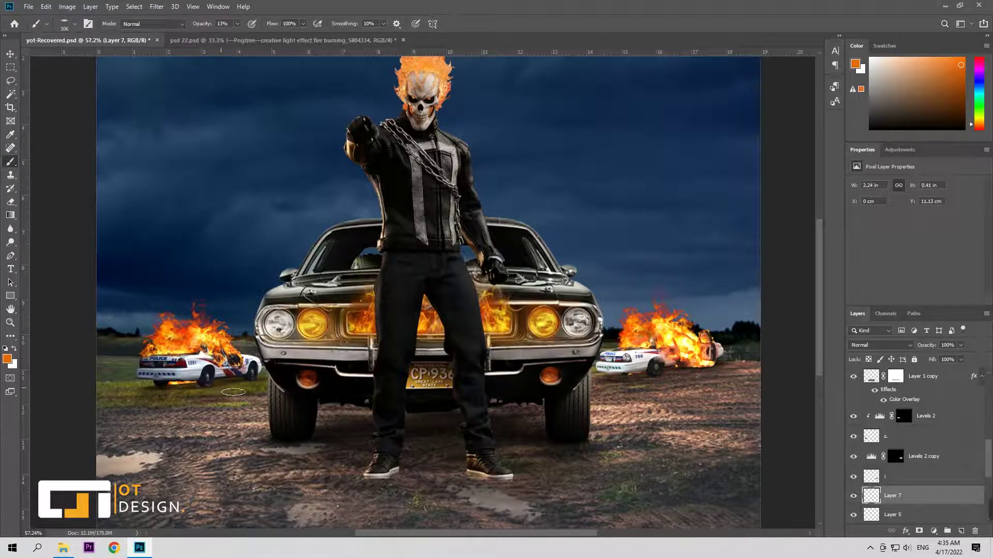
pyautogui.scroll(1, 279, 429)
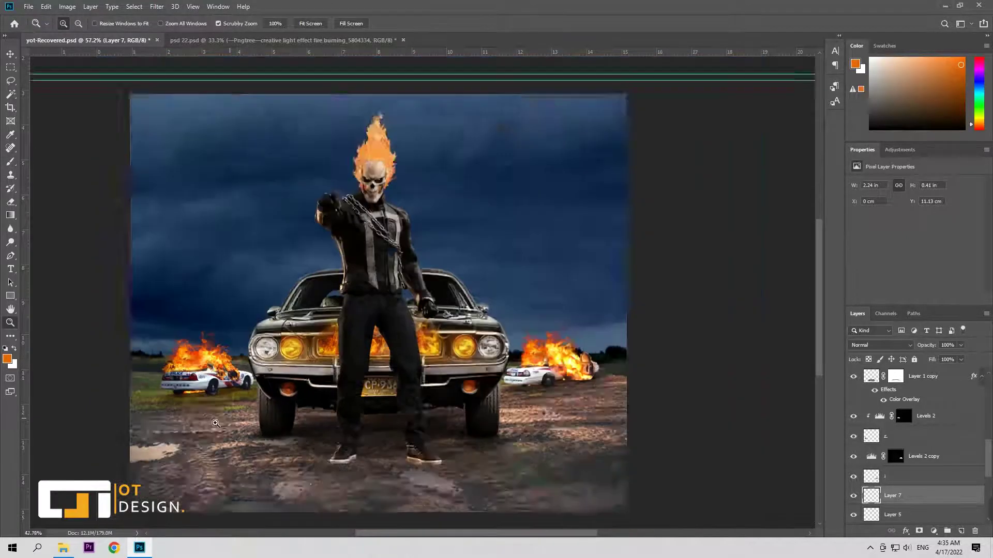
pyautogui.scroll(1, 269, 419)
pyautogui.scroll(2, 248, 393)
pyautogui.moveTo(239, 383); pyautogui.dragTo(289, 368)
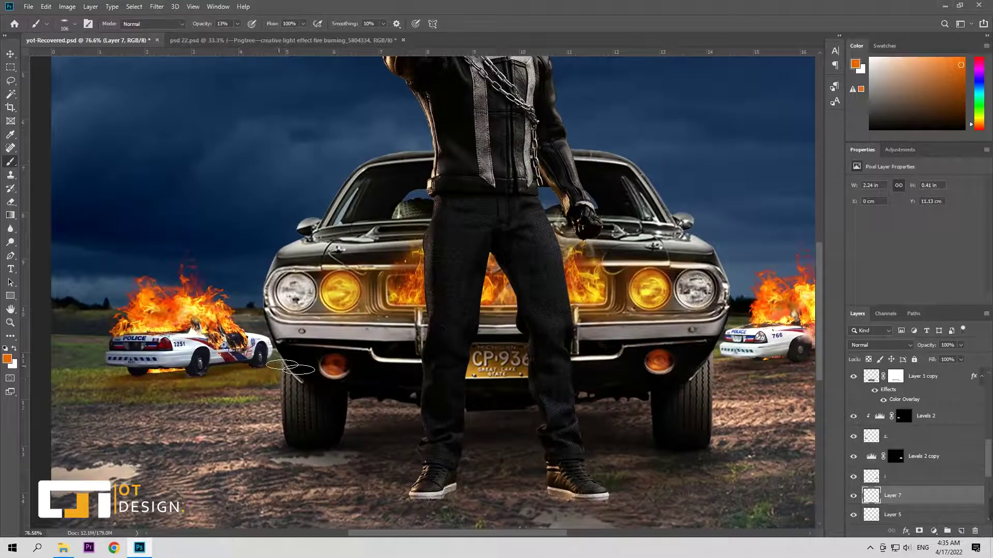
pyautogui.moveTo(204, 27); pyautogui.dragTo(200, 27)
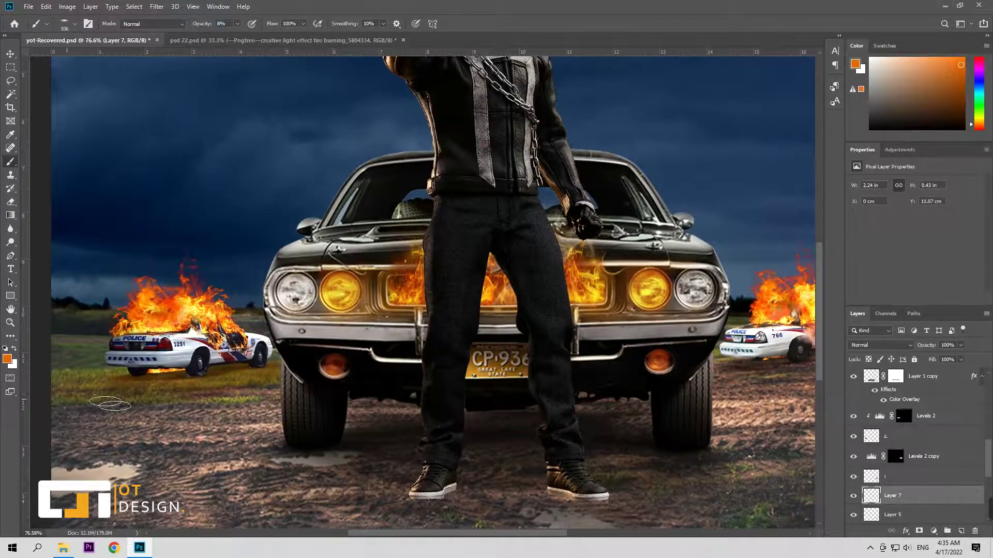
# Step: Paint ground glow around the right burning police car, undoing the last two strokes
pyautogui.press('z')
pyautogui.moveTo(269, 419)
pyautogui.mouseDown()
pyautogui.moveTo(126, 411)
pyautogui.moveTo(266, 408)
pyautogui.mouseUp()
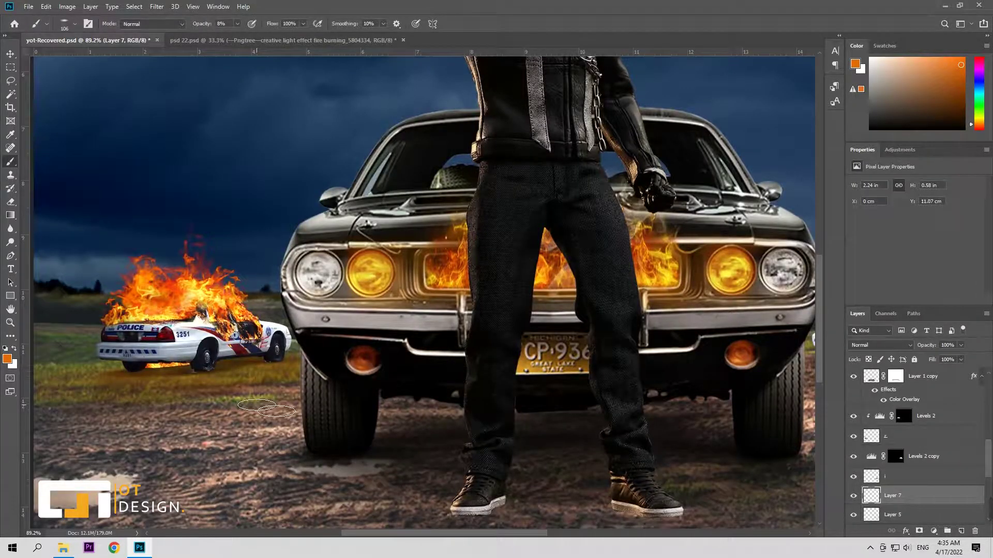
pyautogui.press('z')
pyautogui.moveTo(266, 409); pyautogui.dragTo(155, 408)
pyautogui.moveTo(517, 310); pyautogui.dragTo(630, 310)
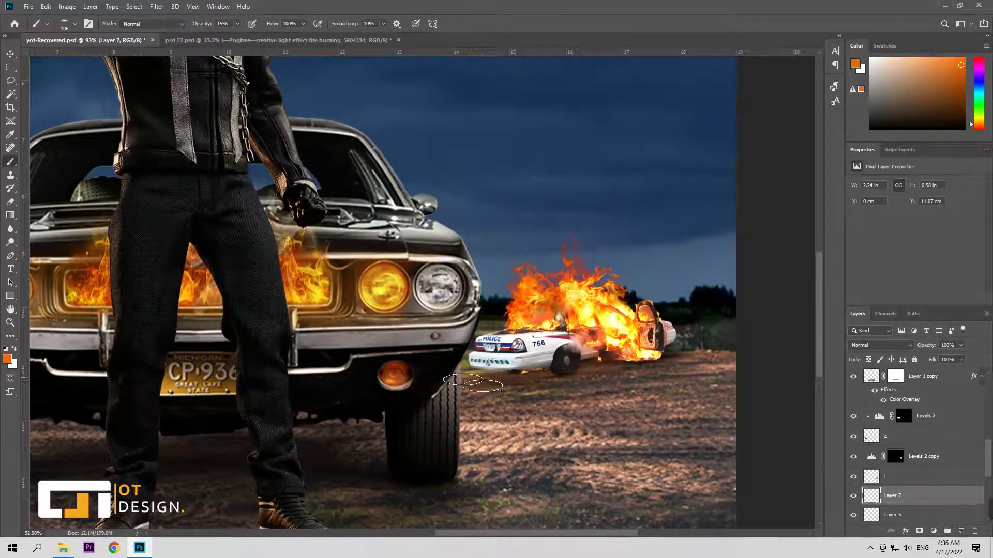
pyautogui.moveTo(473, 384); pyautogui.dragTo(341, 435)
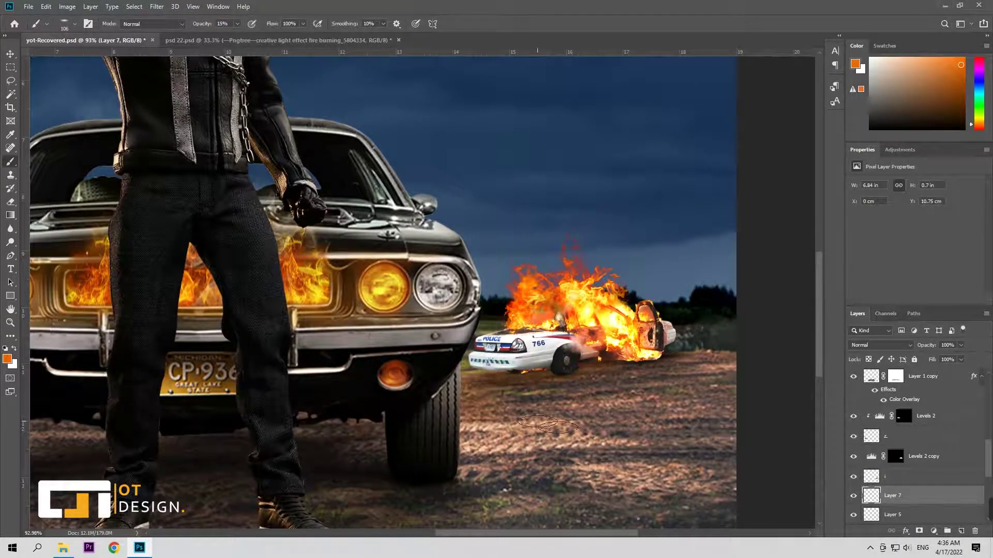
pyautogui.moveTo(569, 380); pyautogui.dragTo(672, 359)
pyautogui.press('z')
pyautogui.moveTo(515, 380)
pyautogui.mouseDown()
pyautogui.moveTo(454, 387)
pyautogui.moveTo(494, 389)
pyautogui.mouseUp()
pyautogui.hotkey('ctrl', 'z')
pyautogui.hotkey('ctrl', 'z')
# Step: Repaint faint glow on the ground under and right of the right police car
pyautogui.hotkey('ctrl', '0')
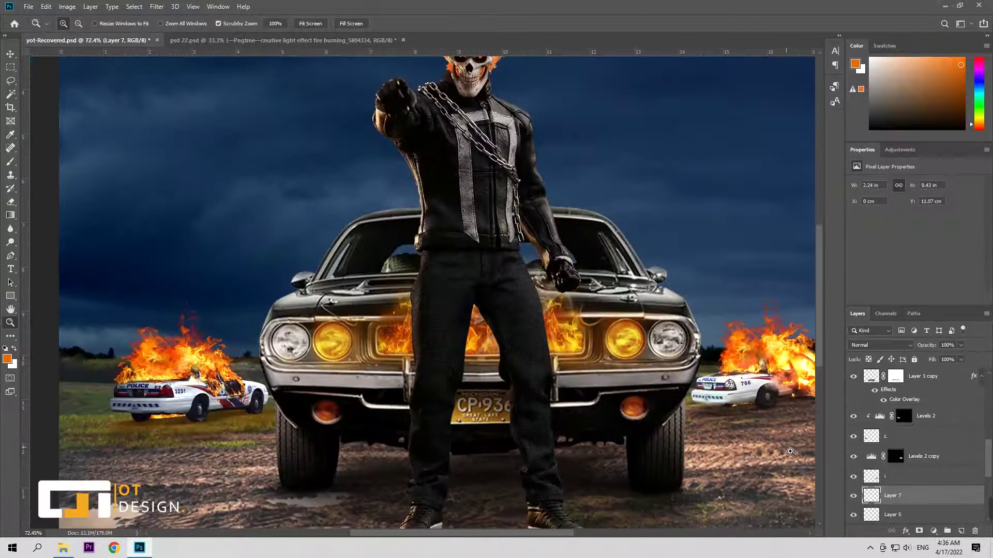
pyautogui.moveTo(688, 454); pyautogui.dragTo(760, 454)
pyautogui.press('b')
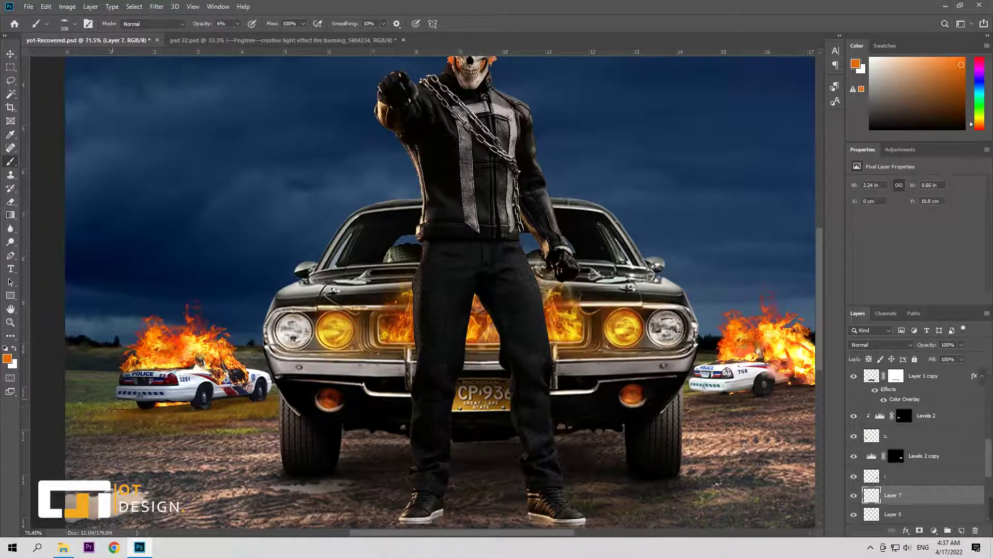
pyautogui.scroll(-2, 150, 395)
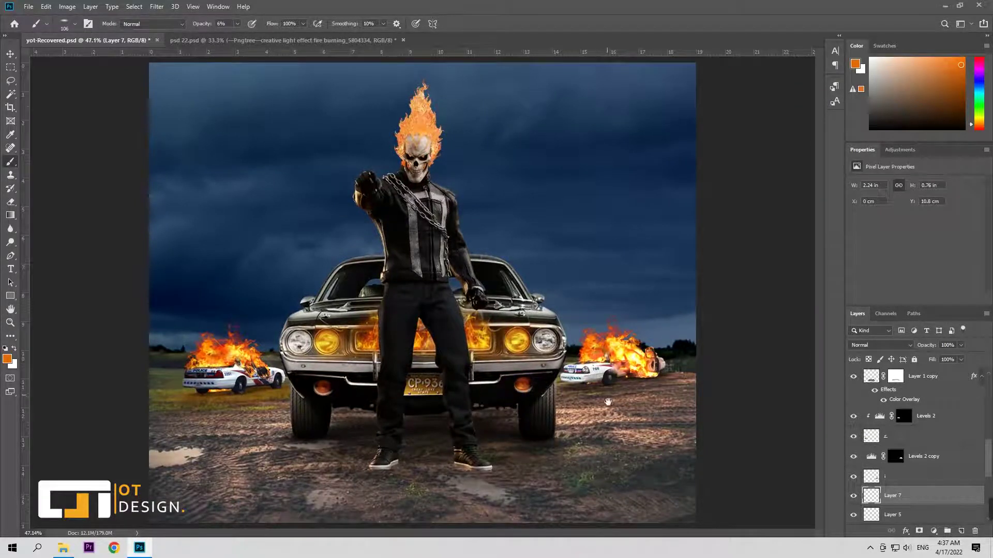
pyautogui.scroll(3, 693, 390)
pyautogui.scroll(6, 221, 23)
pyautogui.moveTo(509, 388)
pyautogui.mouseDown()
pyautogui.moveTo(453, 390)
pyautogui.moveTo(610, 391)
pyautogui.mouseUp()
pyautogui.write('1')
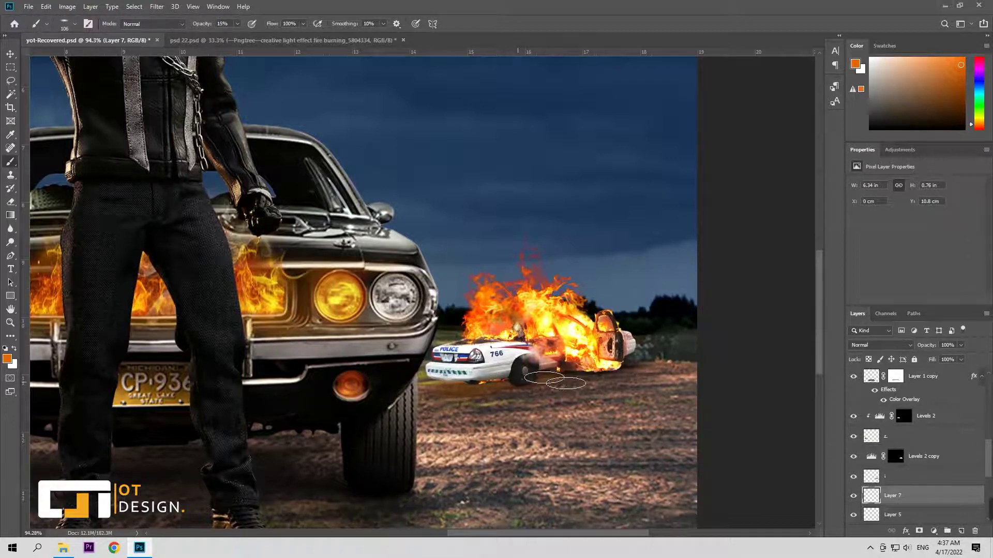
pyautogui.write('5')
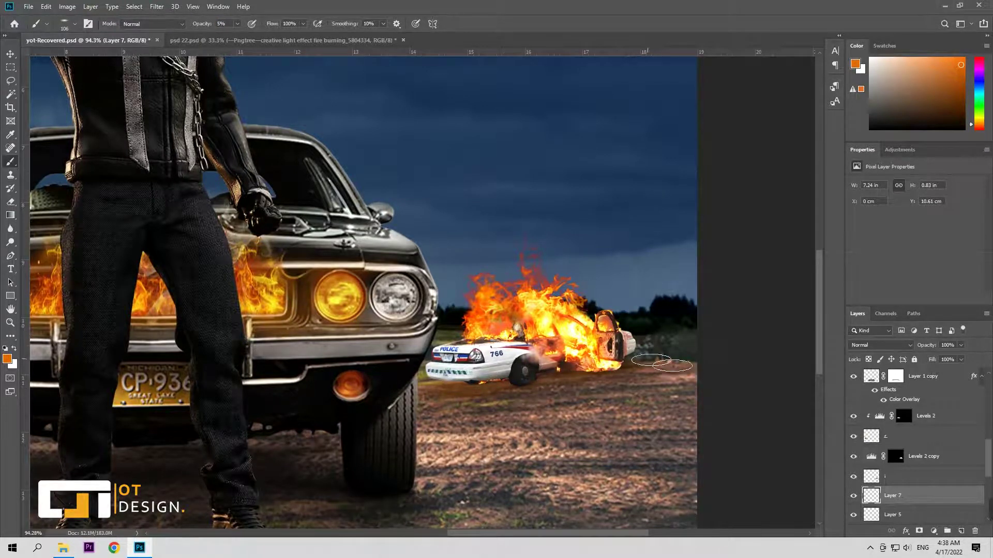
pyautogui.write('9')
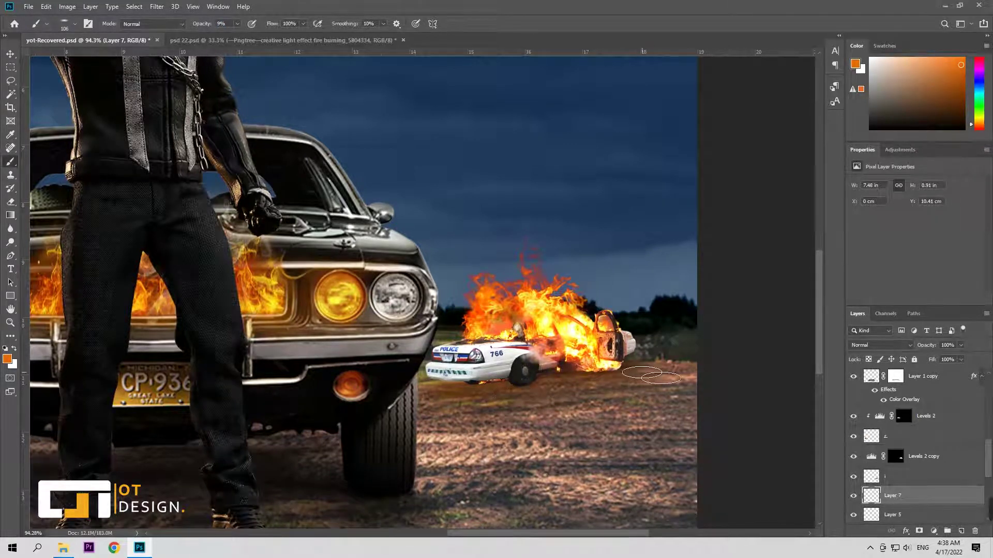
pyautogui.write('z')
pyautogui.moveTo(652, 380); pyautogui.dragTo(648, 394)
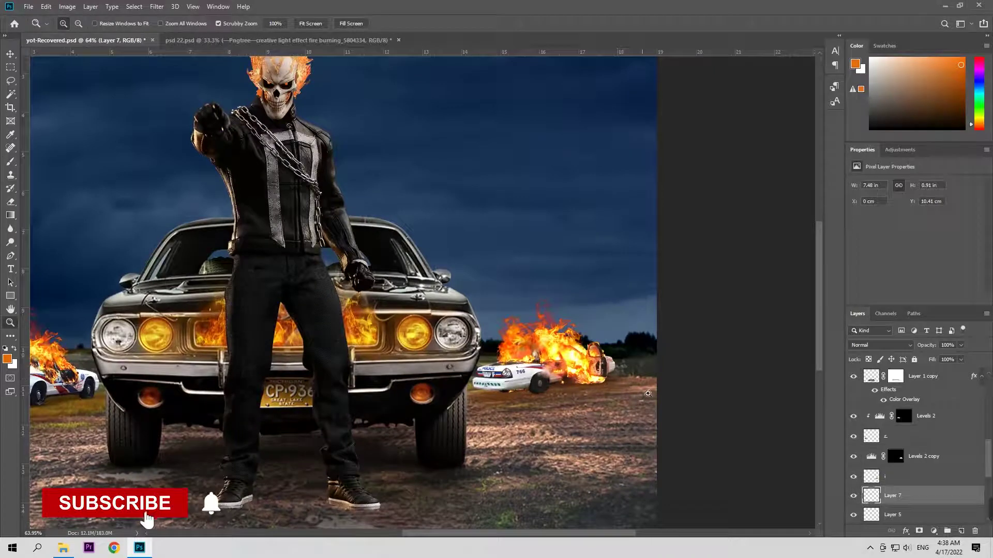
pyautogui.press('b')
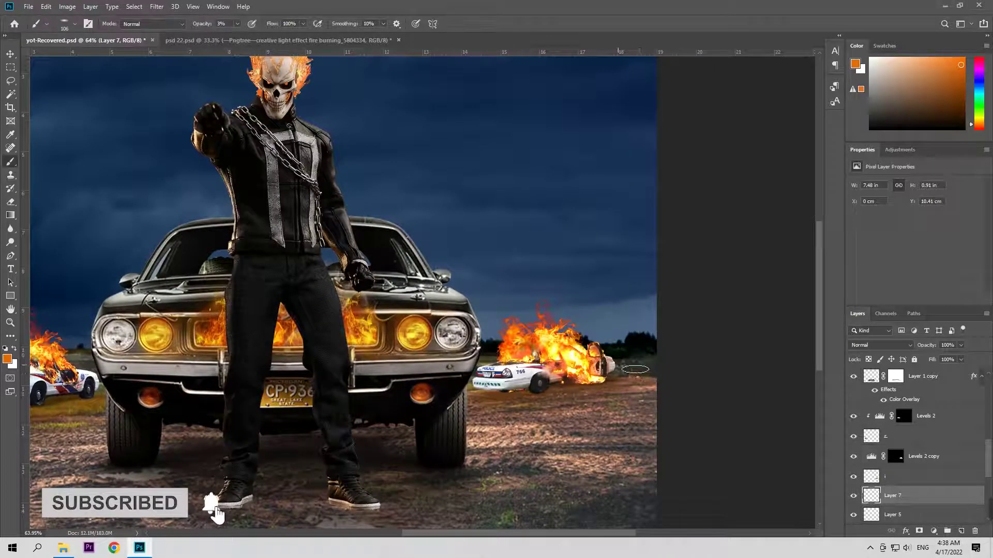
pyautogui.moveTo(546, 412); pyautogui.dragTo(637, 401)
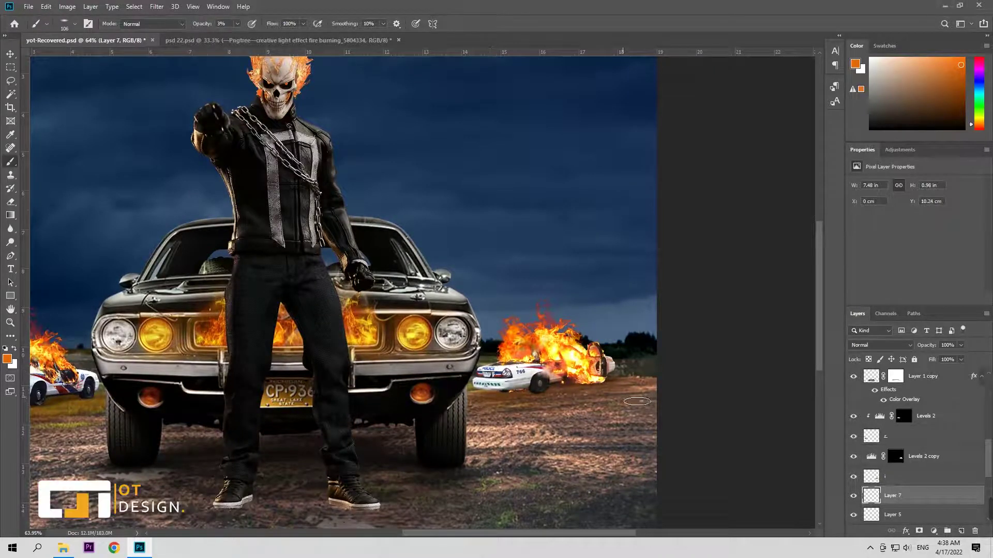
# Step: Toggle Layer 7 and Layer 5 visibility to compare the ground glow
pyautogui.press('v')
pyautogui.click(896, 456)
pyautogui.scroll(-2, 896, 456)
pyautogui.click(853, 457)
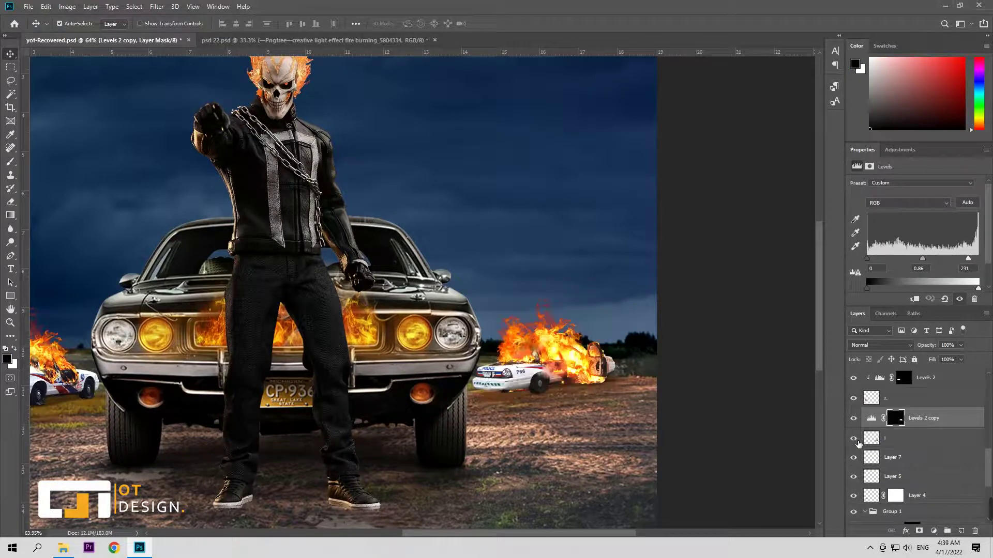
pyautogui.click(861, 459)
pyautogui.click(854, 458)
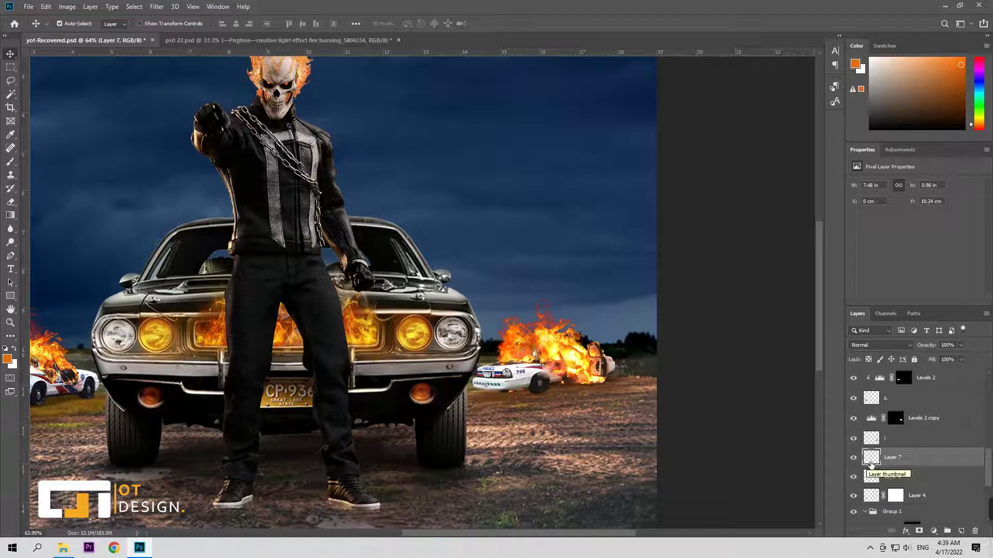
pyautogui.scroll(-1, 861, 465)
pyautogui.click(853, 457)
pyautogui.moveTo(872, 458); pyautogui.dragTo(873, 439)
pyautogui.hotkey('ctrl', 'z')
pyautogui.scroll(-2, 745, 444)
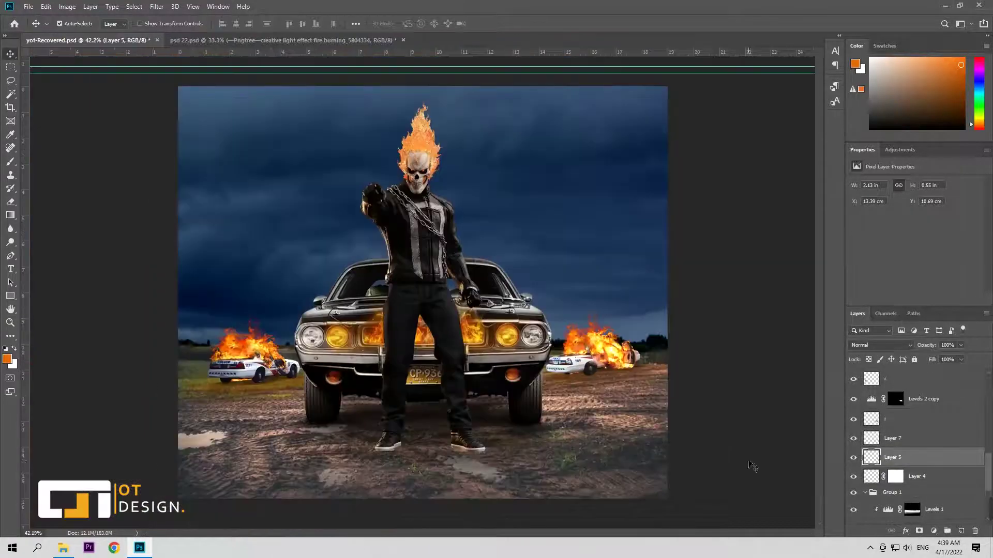
# Step: Select the Levels 2 layer, add an empty layer and switch to the Brush tool
pyautogui.scroll(1, 884, 393)
pyautogui.click(884, 386)
pyautogui.click(961, 531)
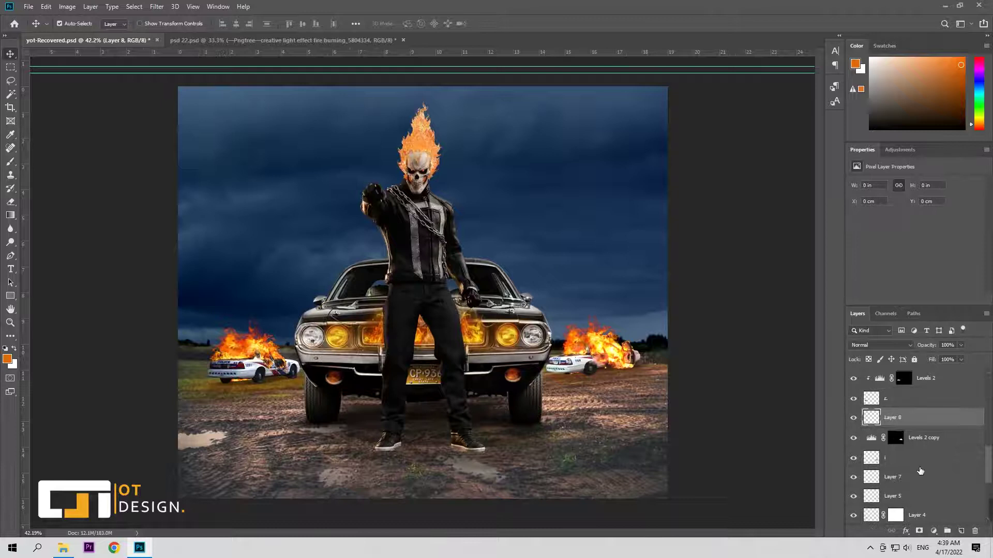
pyautogui.press('b')
pyautogui.click(67, 23)
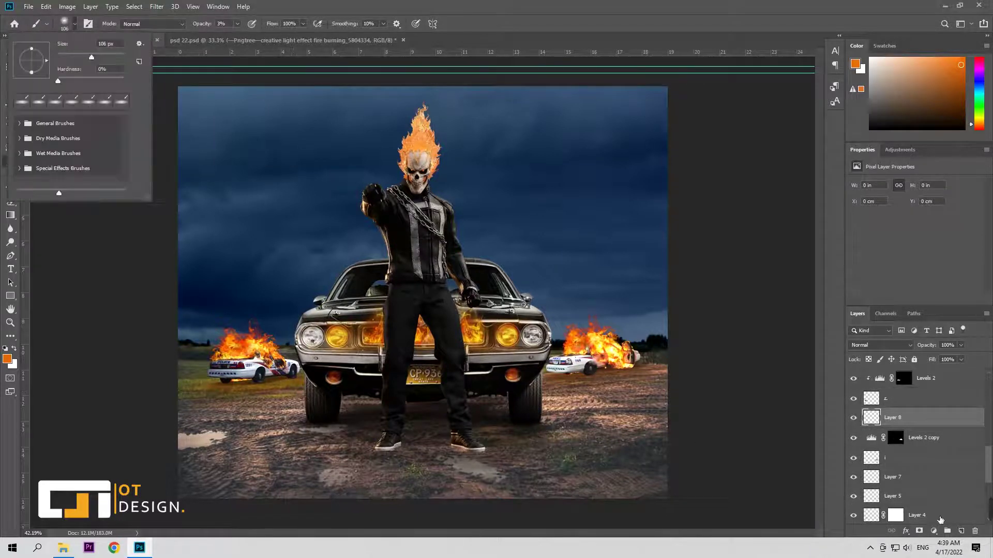
# Step: Add a near-black Solid Color fill layer and invert its mask to hide it
pyautogui.click(933, 531)
pyautogui.click(886, 345)
pyautogui.click(464, 233)
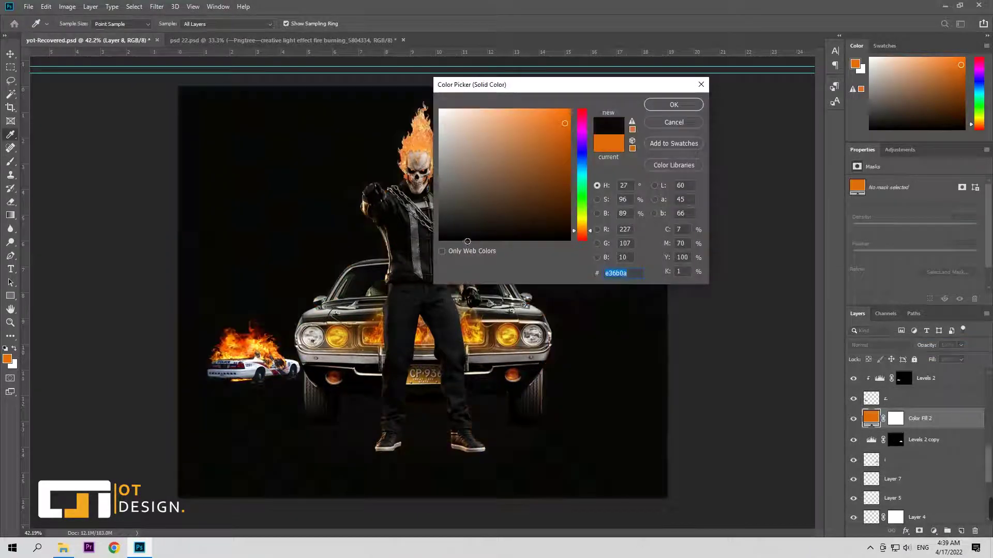
pyautogui.click(672, 102)
pyautogui.click(896, 418)
pyautogui.hotkey('ctrl', 'i')
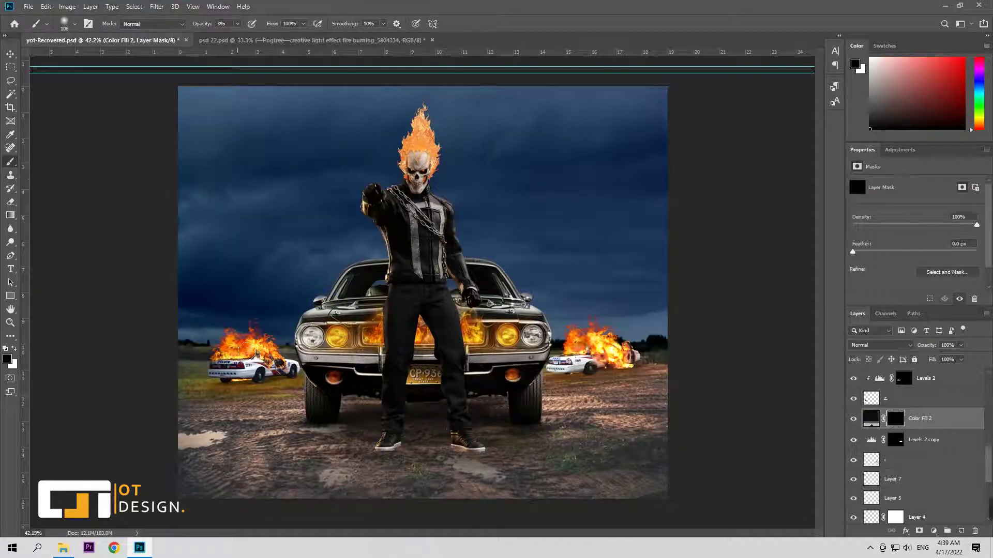
# Step: Move Color Fill 2 down the stack, between Layer 1 and Layer 1 copy
pyautogui.press('x')
pyautogui.press('3')
pyautogui.press('5')
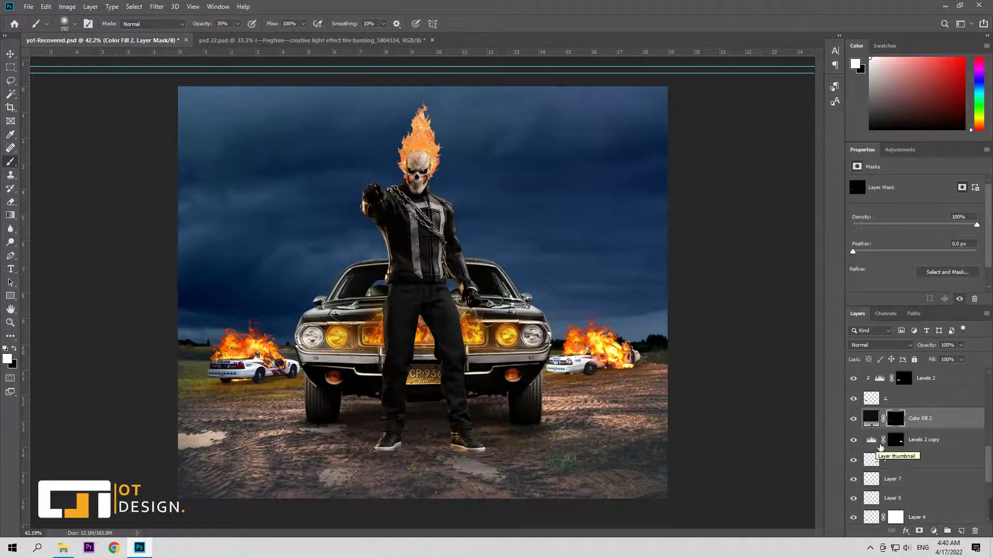
pyautogui.moveTo(872, 421); pyautogui.dragTo(872, 453)
pyautogui.click(900, 443)
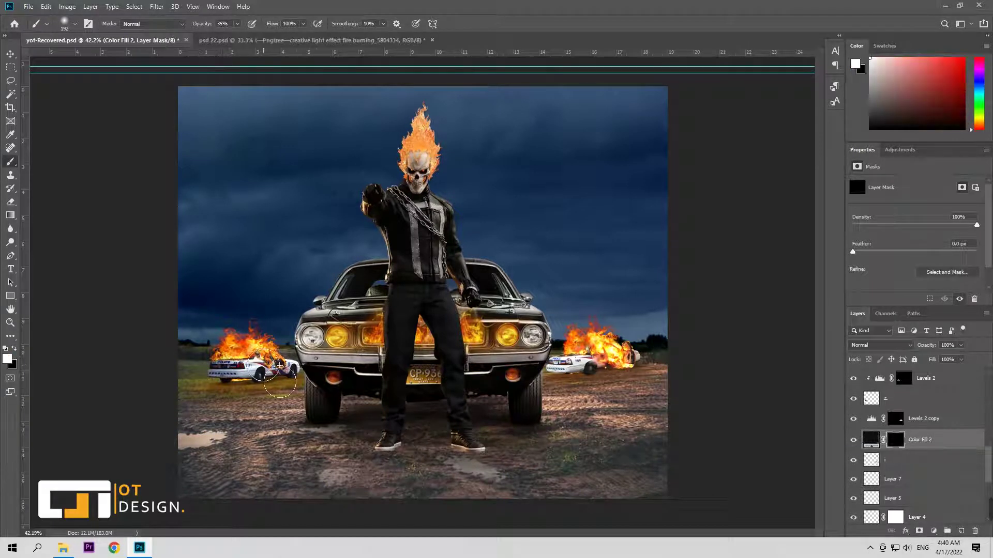
pyautogui.moveTo(895, 439); pyautogui.dragTo(873, 476)
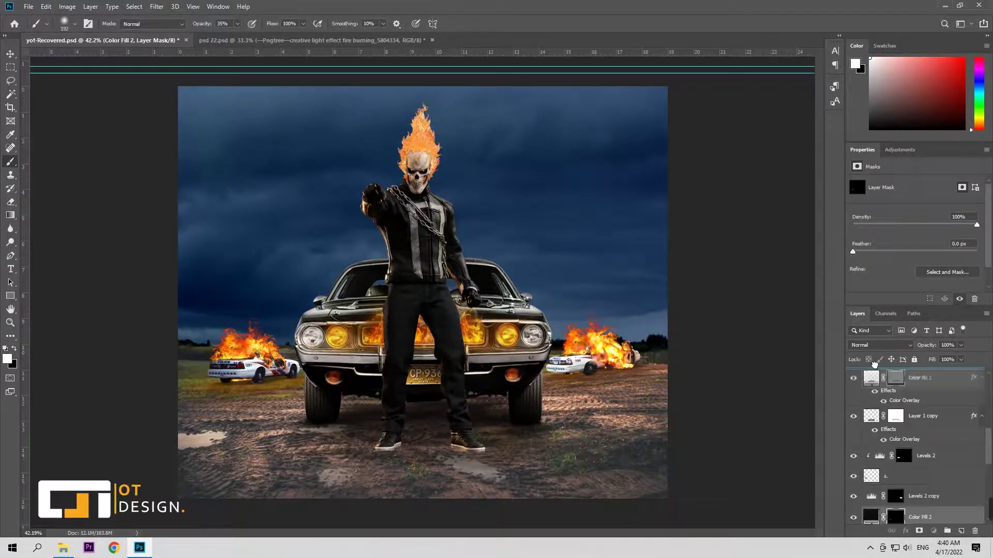
pyautogui.click(904, 382)
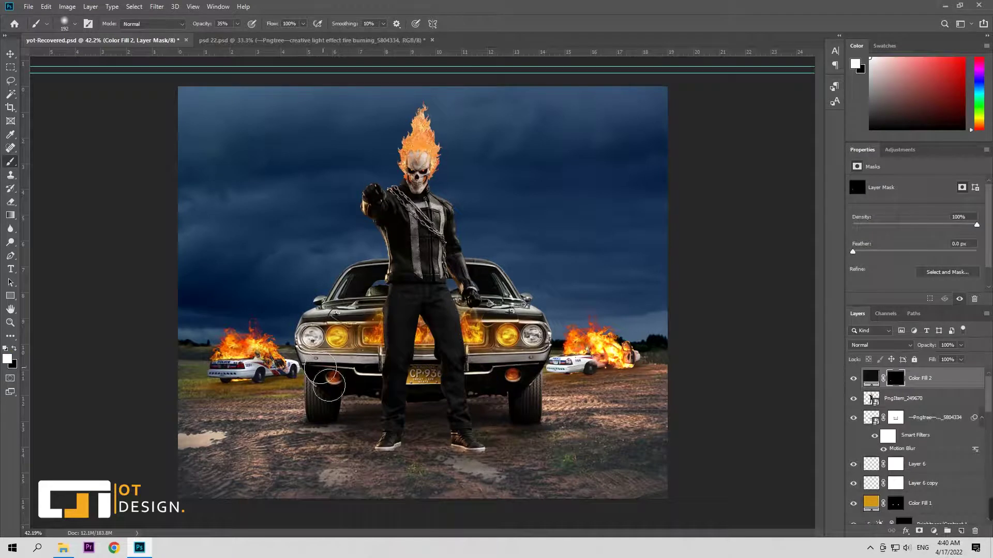
pyautogui.scroll(3, 855, 469)
pyautogui.scroll(-2, 856, 469)
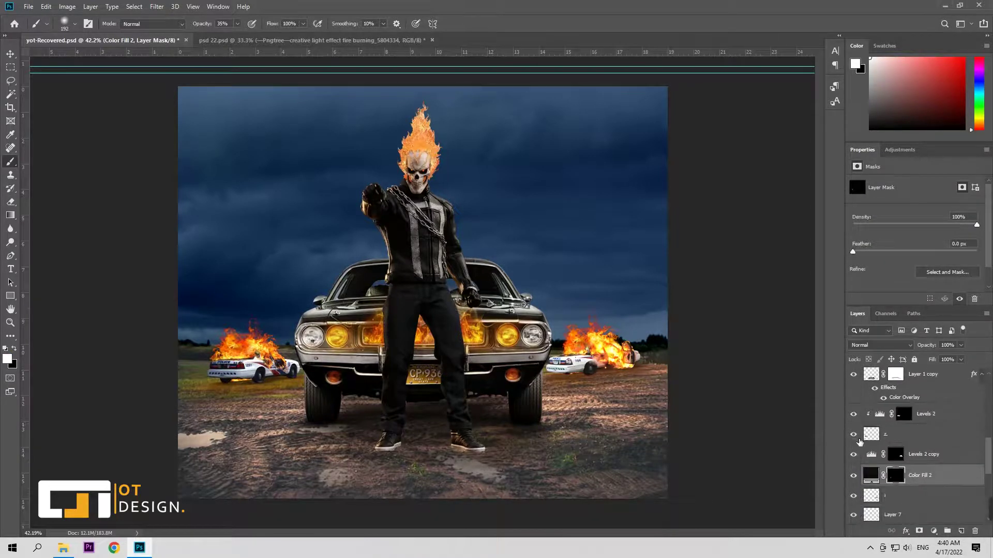
pyautogui.moveTo(872, 420); pyautogui.dragTo(885, 425)
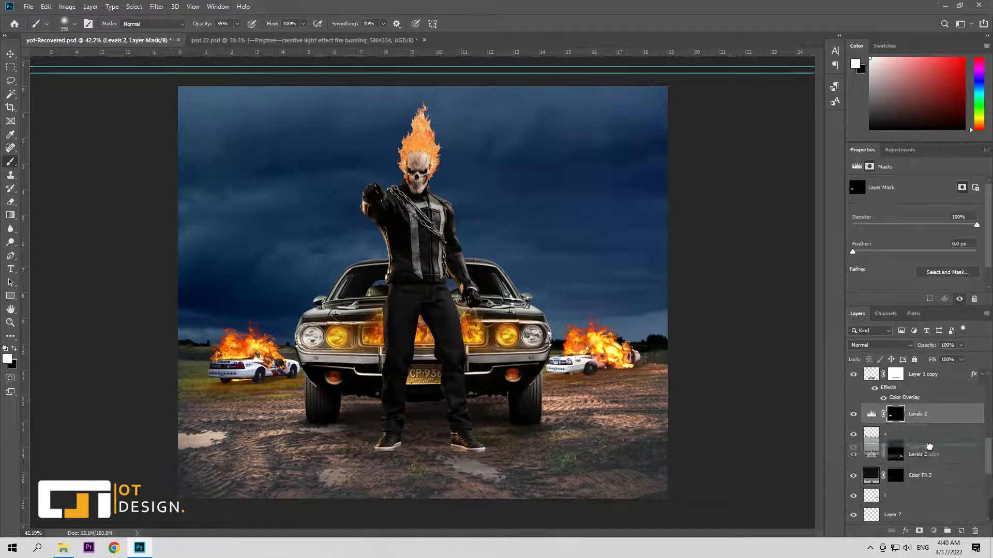
pyautogui.click(896, 418)
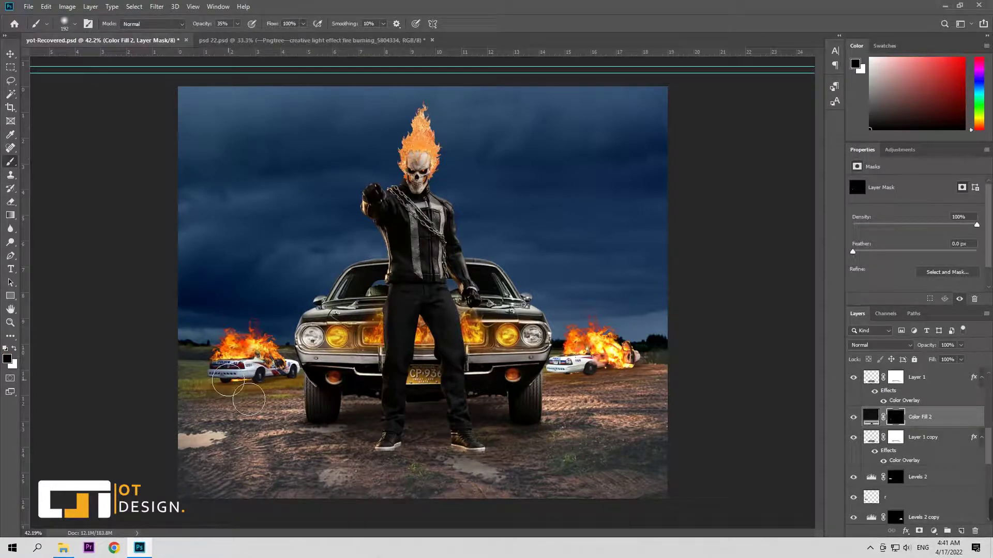
# Step: Set a smaller white brush at 6% opacity for painting the mask
pyautogui.click(223, 23)
pyautogui.write('100')
pyautogui.press('Return')
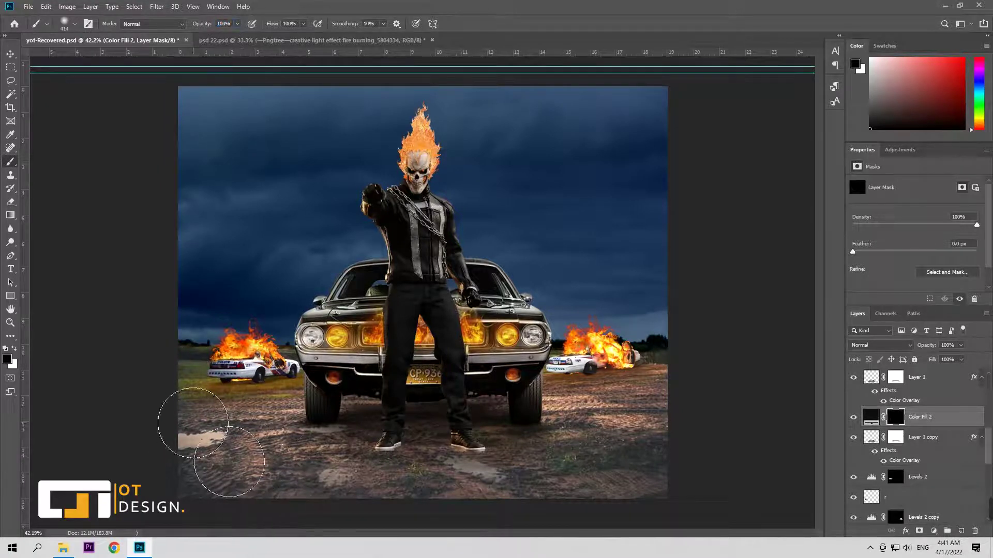
pyautogui.press('x')
pyautogui.press('[')
pyautogui.press('[')
pyautogui.press('[')
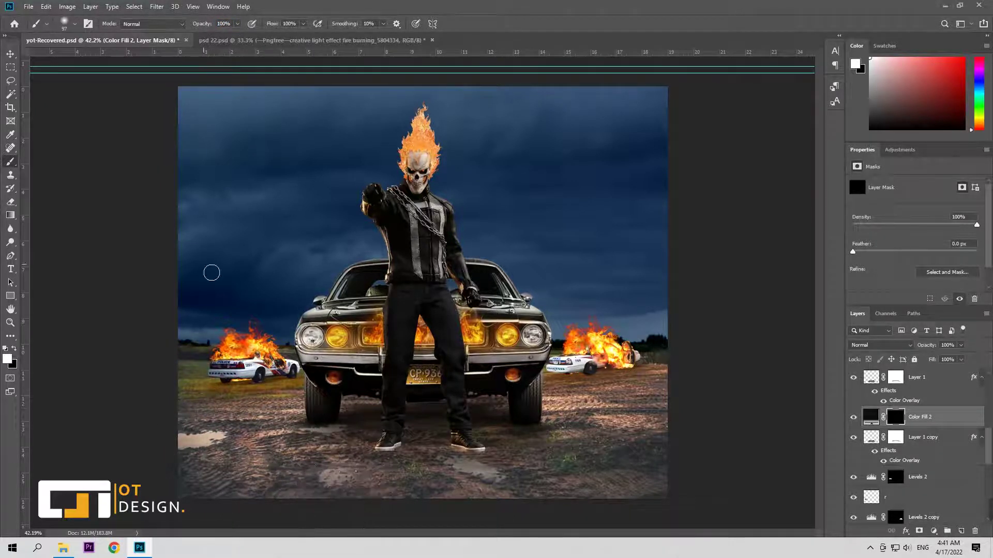
pyautogui.write('56')
pyautogui.press('Return')
pyautogui.press(']')
pyautogui.press(']')
pyautogui.scroll(3, 265, 388)
pyautogui.press('[')
pyautogui.press('[')
pyautogui.press('[')
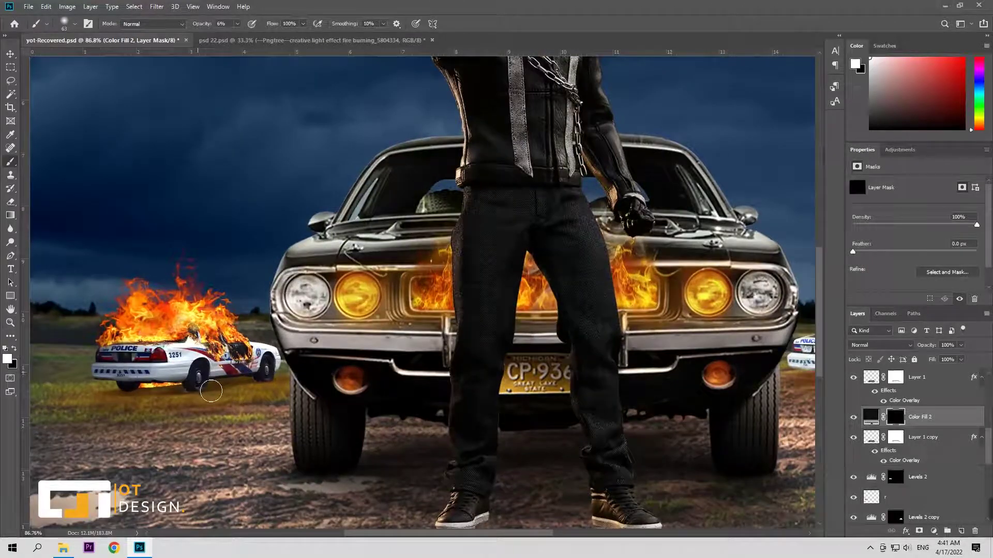
# Step: Paint the mask to darken the ground under both police cars, raising opacity to 25%
pyautogui.moveTo(158, 383); pyautogui.dragTo(183, 371)
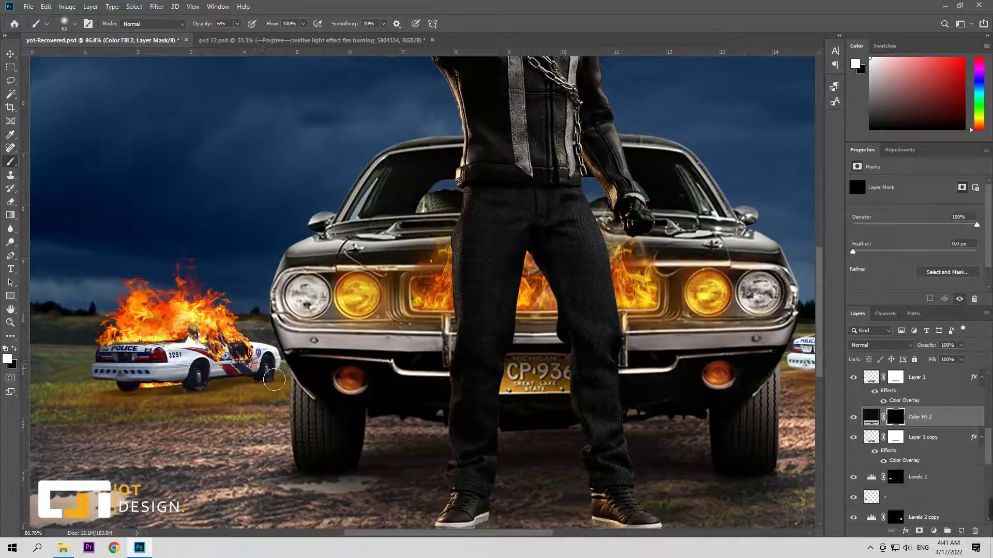
pyautogui.scroll(-5, 184, 371)
pyautogui.scroll(5, 465, 341)
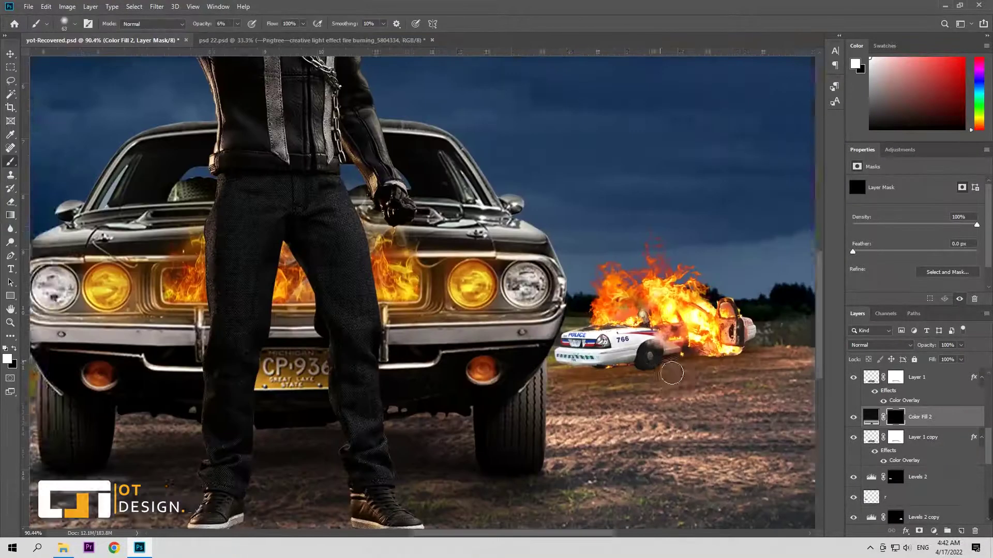
pyautogui.press('2')
pyautogui.press('5')
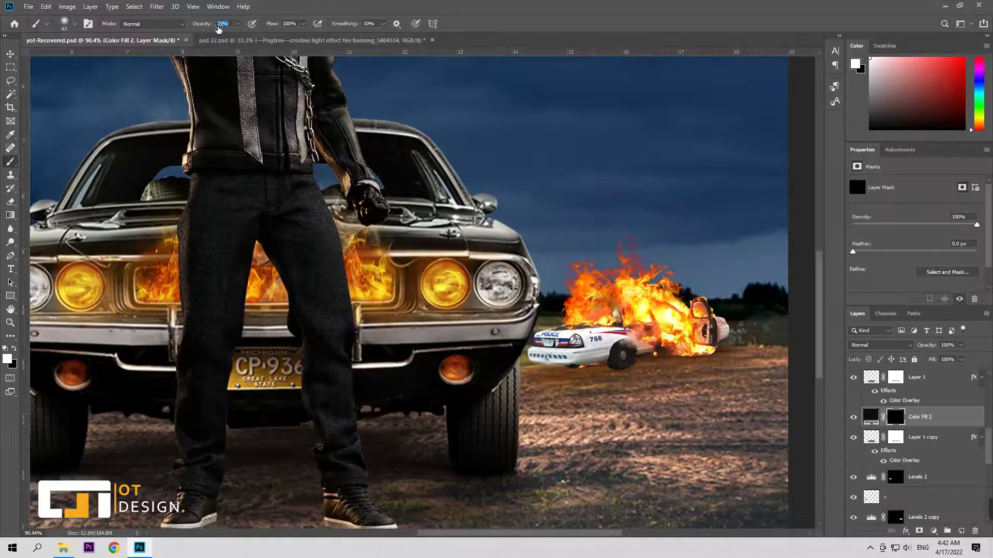
pyautogui.moveTo(651, 351); pyautogui.dragTo(631, 368)
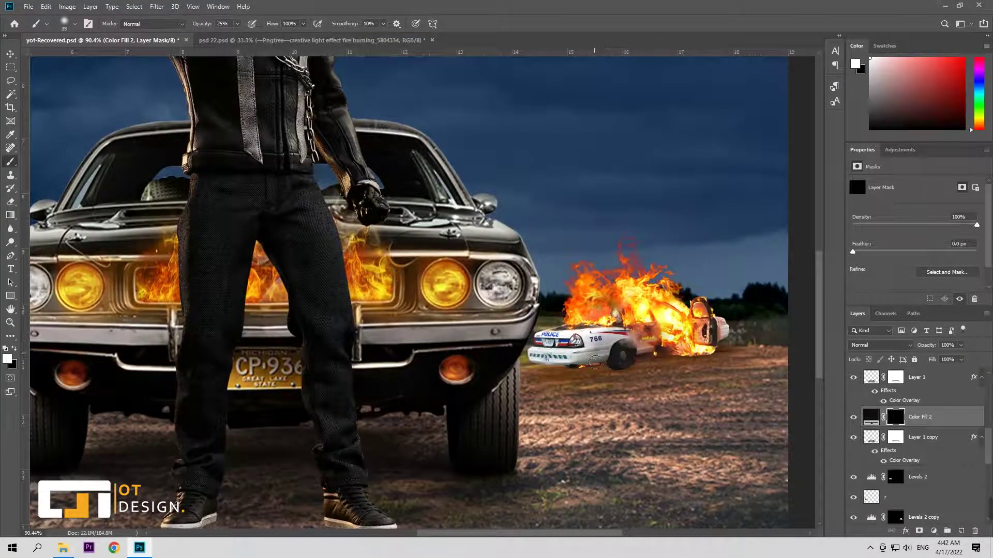
pyautogui.moveTo(599, 355); pyautogui.dragTo(538, 354)
pyautogui.moveTo(925, 345); pyautogui.dragTo(912, 349)
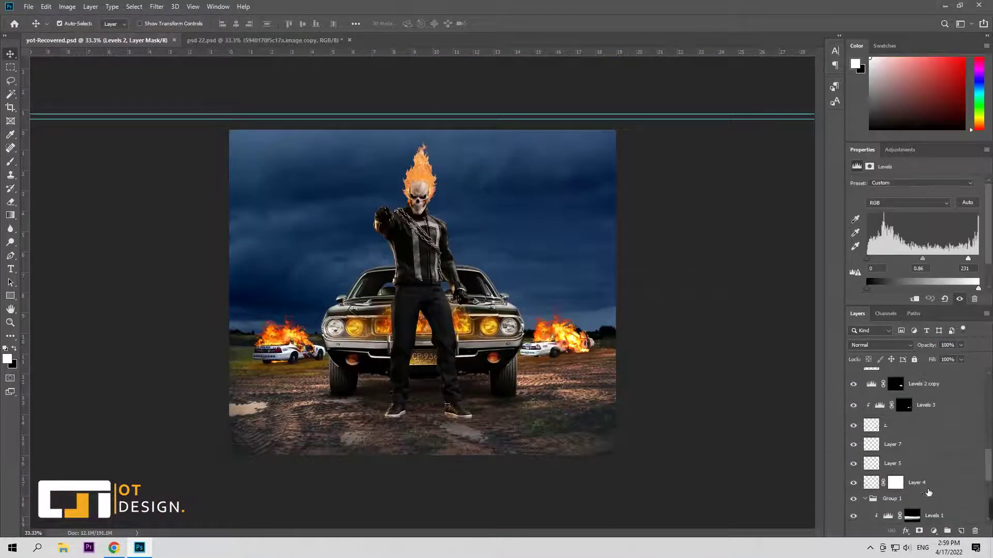
# Step: Duplicate the burning police car layer and move the copy to X 0.7 cm, Y 9.36 cm
pyautogui.moveTo(878, 483); pyautogui.dragTo(873, 512)
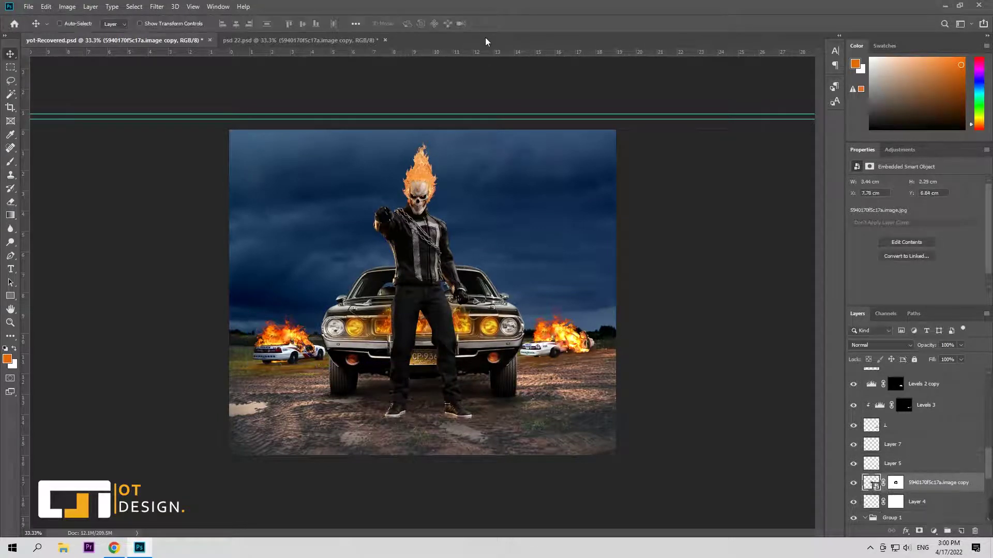
pyautogui.hotkey('alt', '.')
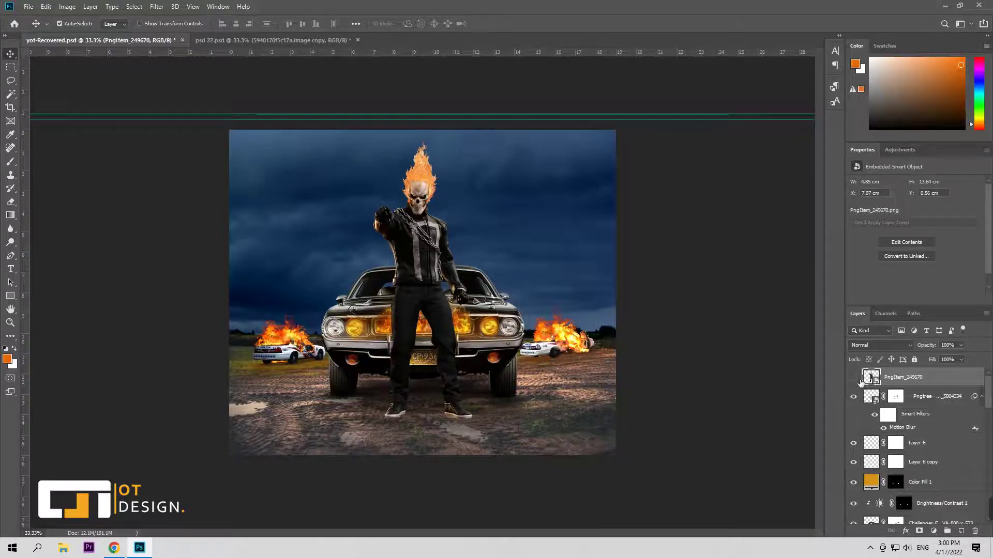
pyautogui.scroll(-3, 869, 391)
pyautogui.scroll(-2, 869, 391)
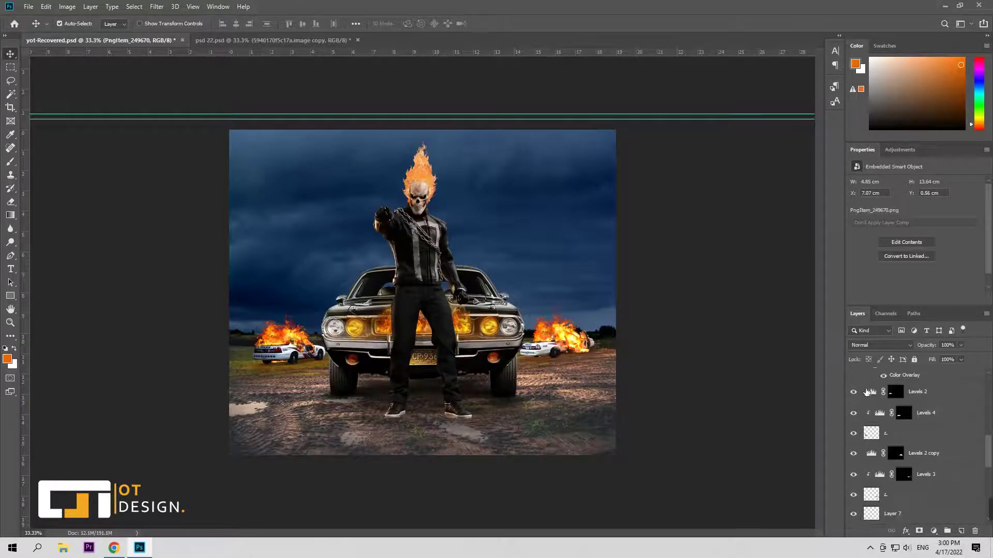
pyautogui.click(875, 458)
pyautogui.hotkey('ctrl', 'v')
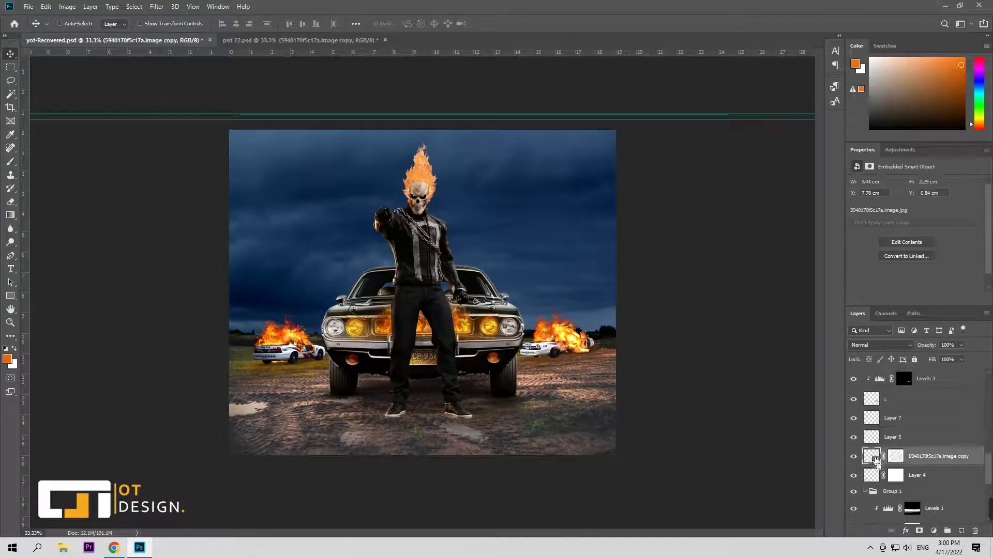
pyautogui.hotkey('ctrl', 't')
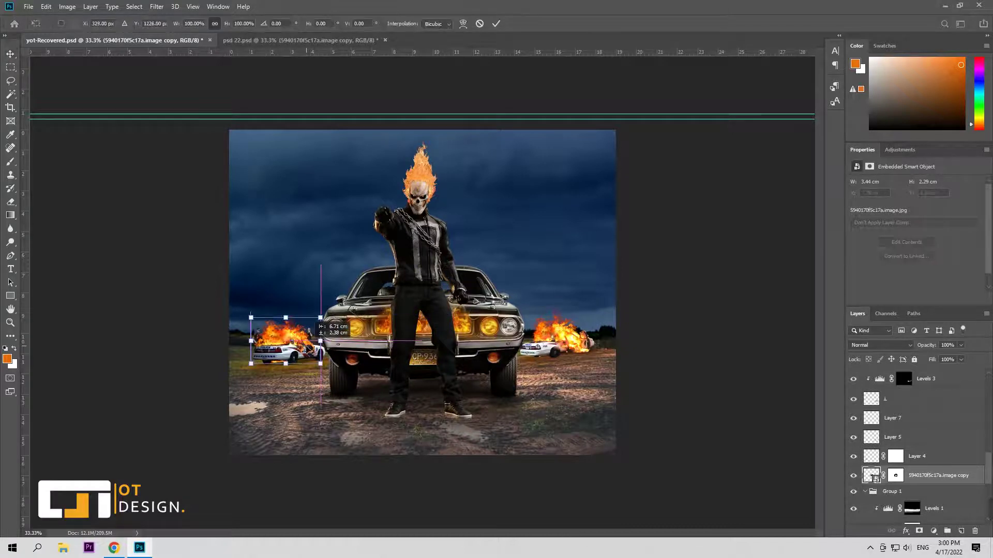
pyautogui.moveTo(312, 339); pyautogui.dragTo(300, 355)
pyautogui.click(496, 23)
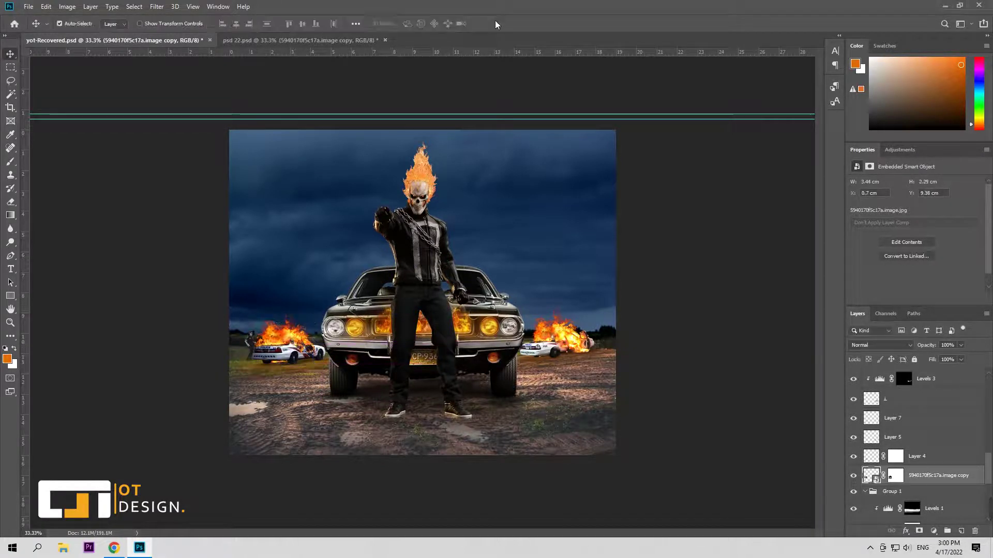
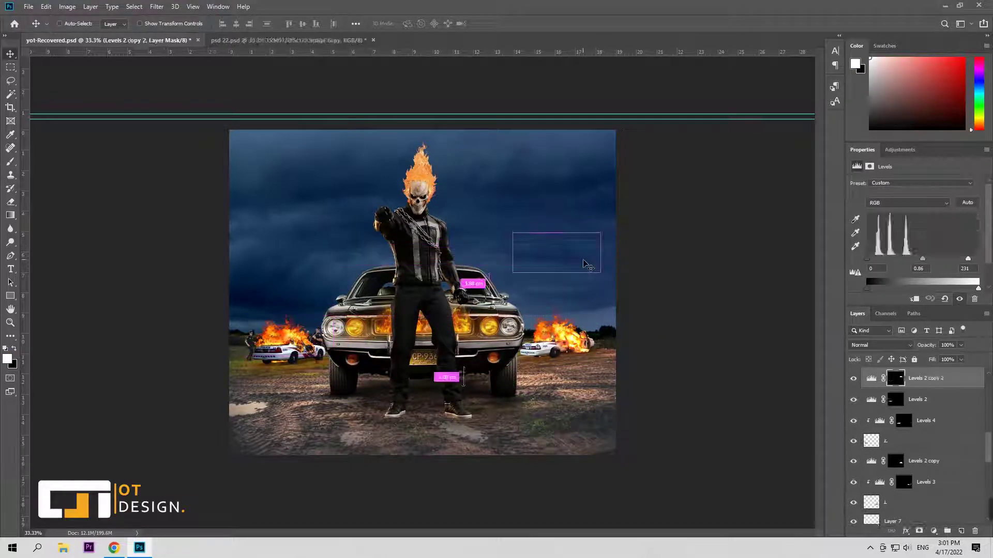
# Step: Shift the right burning police car further right and mask away its stray edges with a black-filled lasso
pyautogui.click(253, 347)
pyautogui.moveTo(253, 346); pyautogui.dragTo(537, 334)
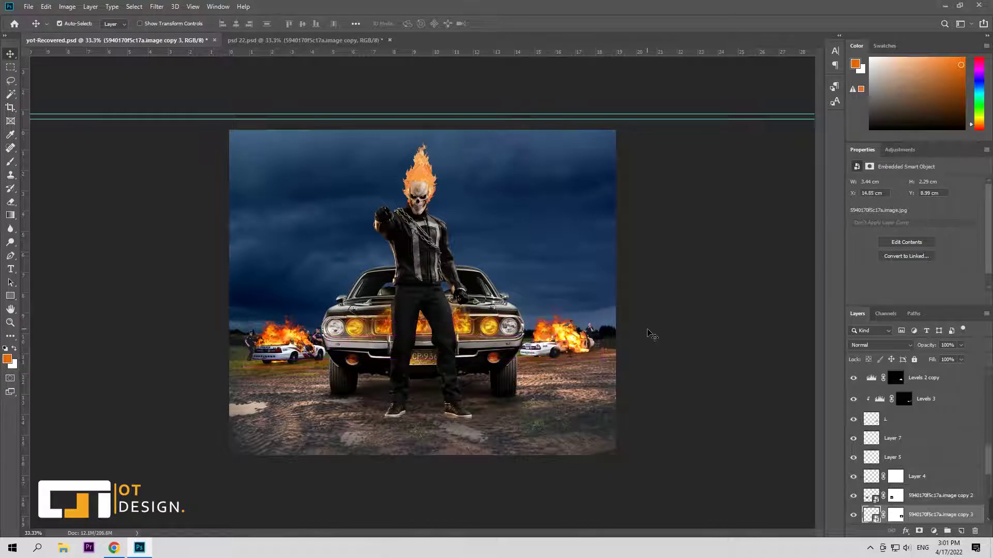
pyautogui.click(896, 515)
pyautogui.rightClick(10, 80)
pyautogui.click(36, 81)
pyautogui.moveTo(585, 334)
pyautogui.mouseDown()
pyautogui.moveTo(578, 315)
pyautogui.moveTo(583, 333)
pyautogui.mouseUp()
pyautogui.press('b')
pyautogui.press('x')
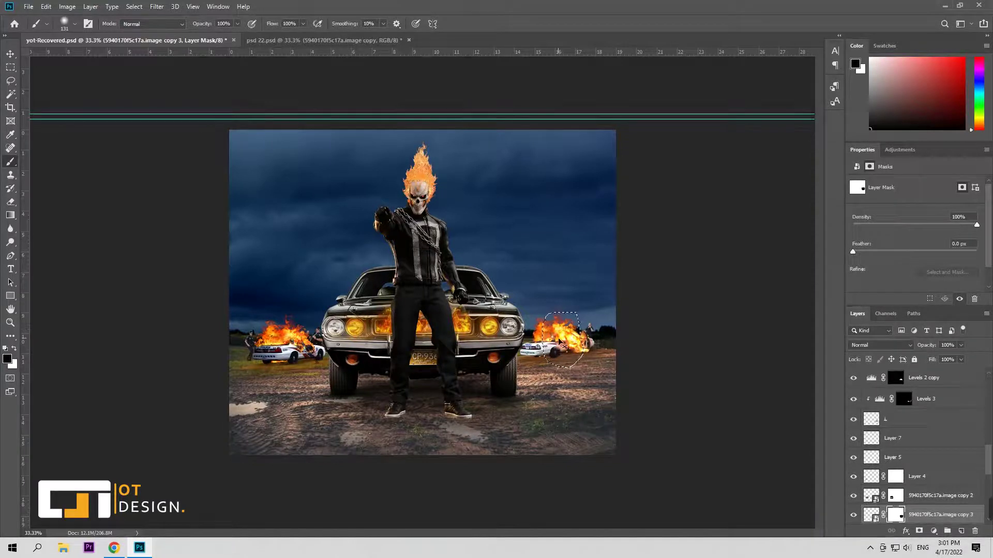
pyautogui.hotkey('ctrl', 'd')
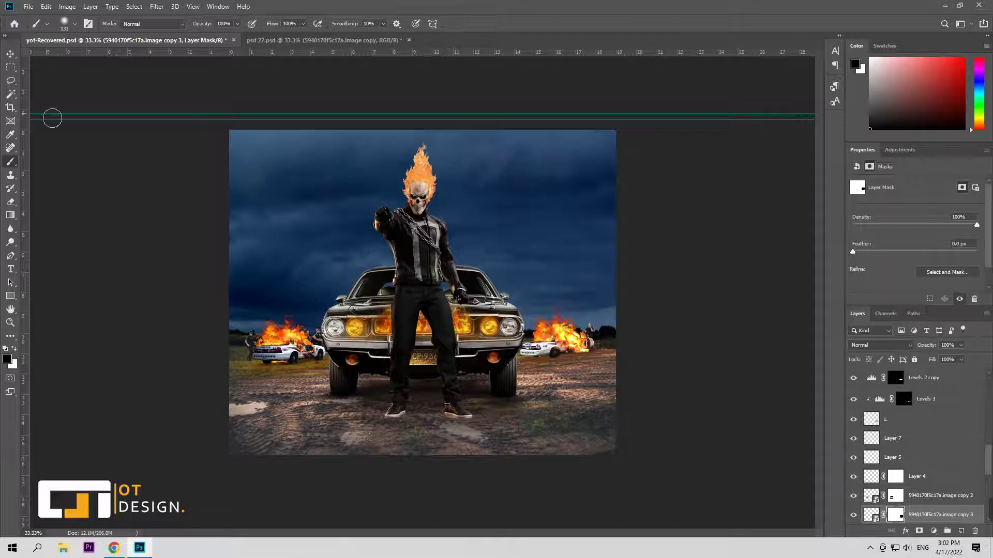
# Step: Add a new empty layer and place it beneath the car image layers
pyautogui.press('v')
pyautogui.moveTo(899, 462); pyautogui.dragTo(918, 497)
pyautogui.press('b')
pyautogui.scroll(4, 420, 312)
pyautogui.click(65, 23)
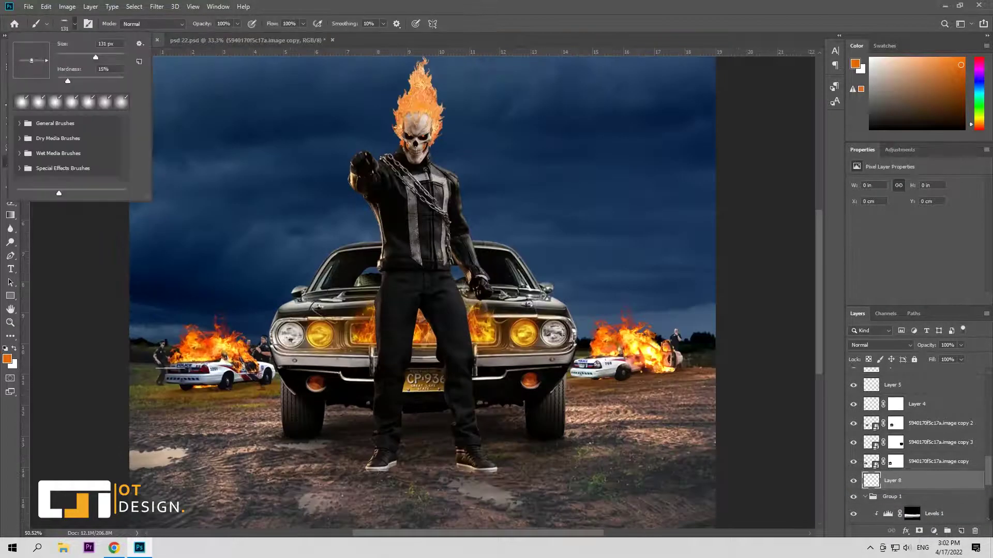
# Step: Paint a soft black shadow at 29% opacity under the left police car
pyautogui.press('Escape')
pyautogui.press('d')
pyautogui.press('2')
pyautogui.press('9')
pyautogui.moveTo(155, 385); pyautogui.dragTo(134, 386)
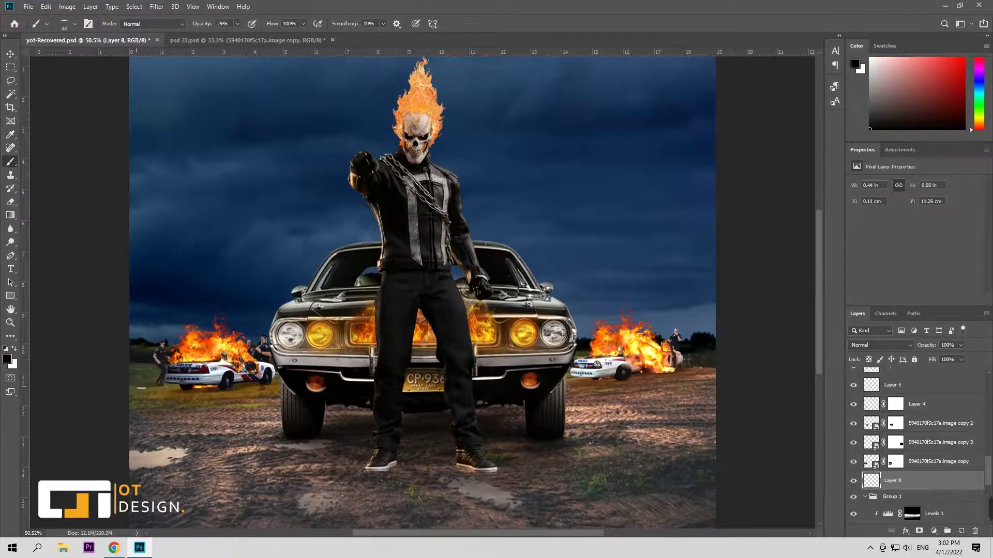
pyautogui.scroll(3, 158, 396)
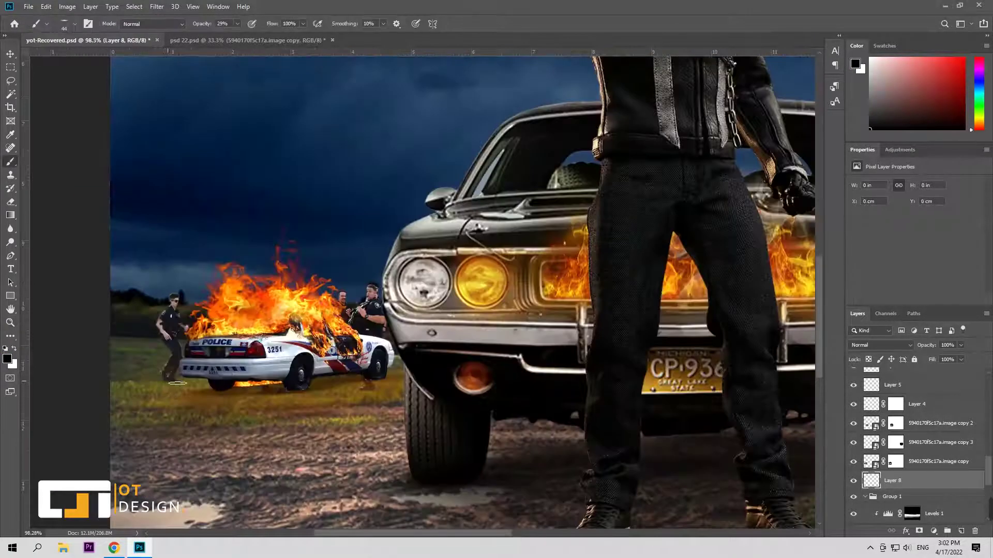
pyautogui.moveTo(166, 383); pyautogui.dragTo(112, 385)
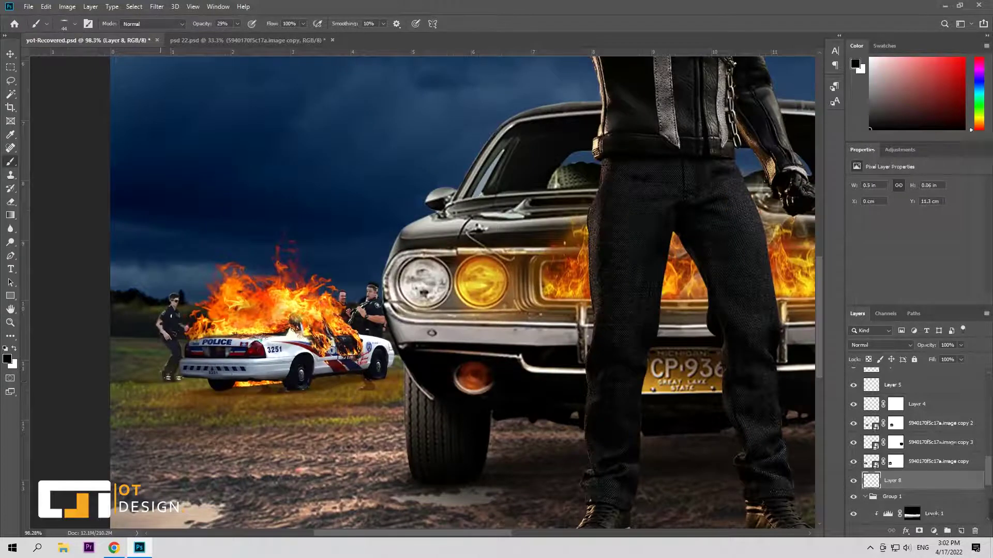
# Step: Zoom out to view the whole composite with the new ground shadows
pyautogui.hotkey('ctrl', '0')
pyautogui.scroll(3, 499, 366)
pyautogui.hscroll(5, 509, 288)
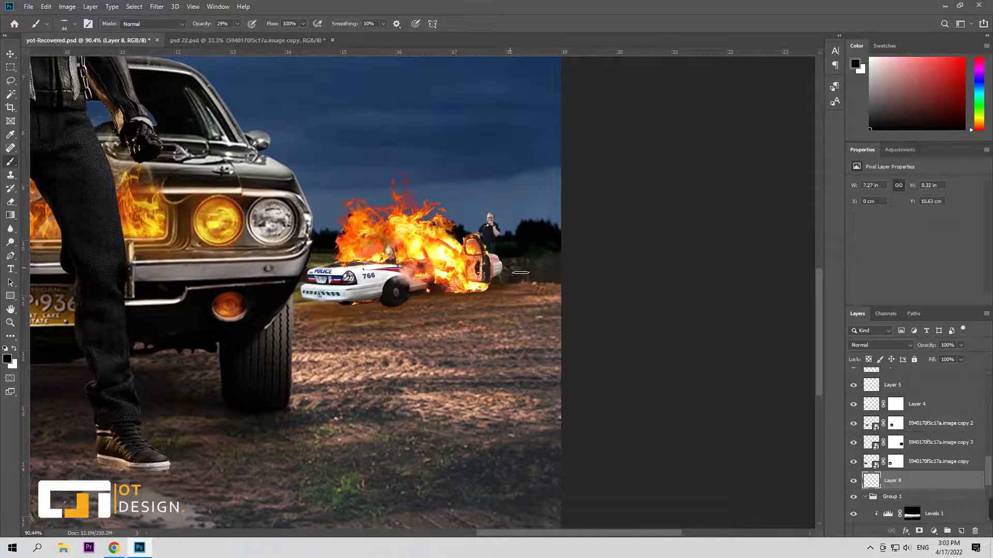
pyautogui.press('z')
pyautogui.moveTo(497, 342)
pyautogui.mouseDown()
pyautogui.moveTo(459, 346)
pyautogui.moveTo(507, 346)
pyautogui.mouseUp()
pyautogui.click(10, 54)
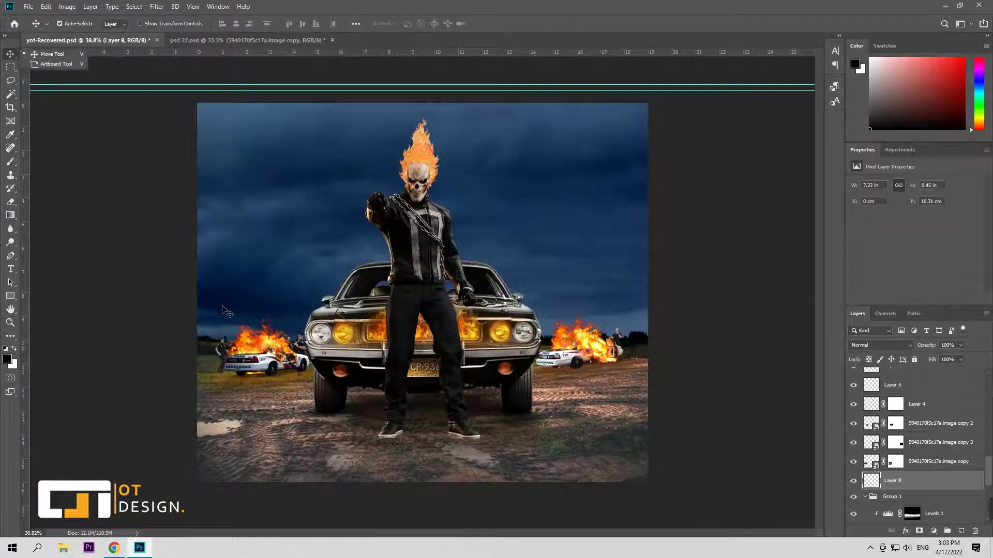
# Step: Bring the pngegg (11) smoke layer from psd 22 into the composite's layer stack
pyautogui.click(249, 40)
pyautogui.moveTo(870, 407); pyautogui.dragTo(707, 412)
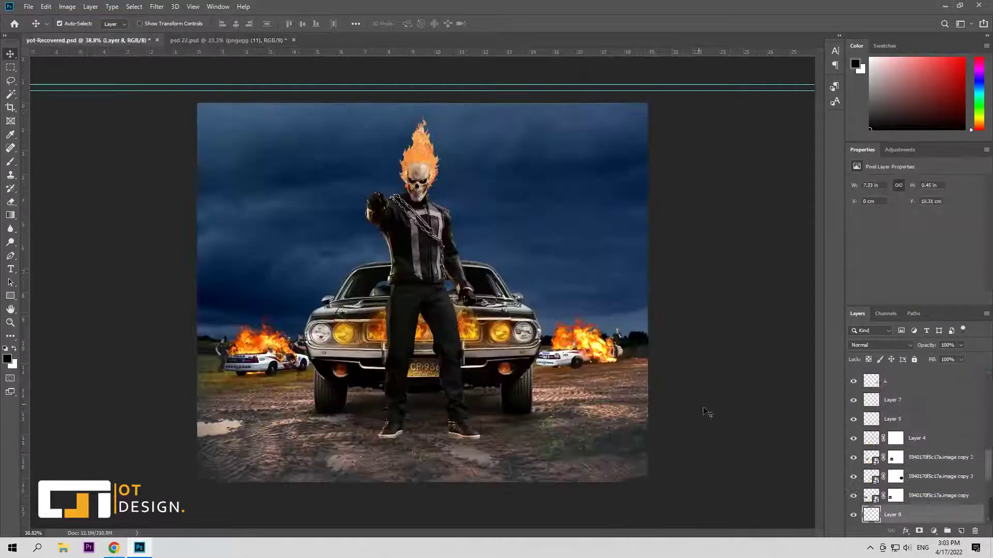
pyautogui.scroll(5, 910, 439)
pyautogui.click(874, 403)
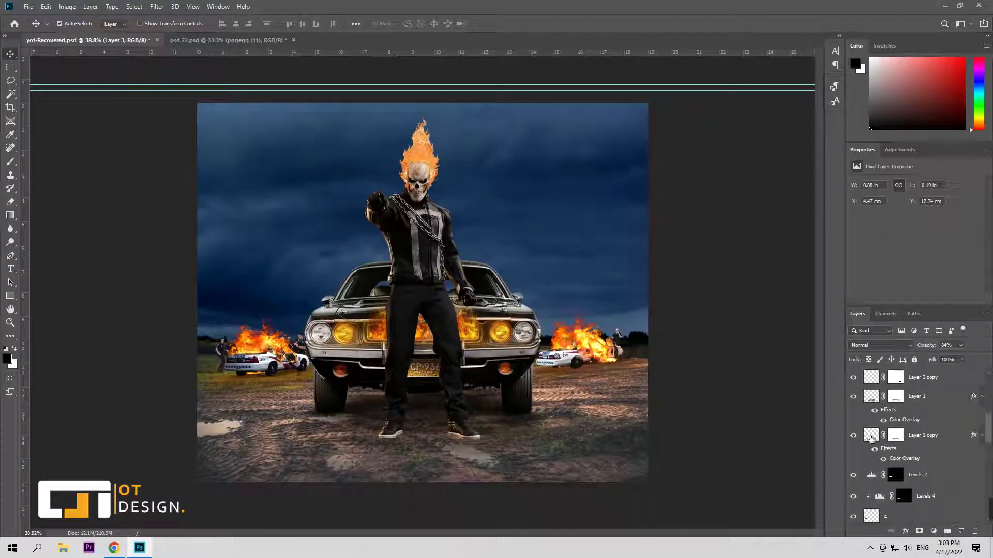
pyautogui.moveTo(870, 478); pyautogui.dragTo(870, 484)
# Step: Scale the smoke image down and position it over the right police car
pyautogui.hotkey('ctrl', 't')
pyautogui.moveTo(432, 304)
pyautogui.mouseDown()
pyautogui.moveTo(356, 320)
pyautogui.moveTo(585, 311)
pyautogui.mouseUp()
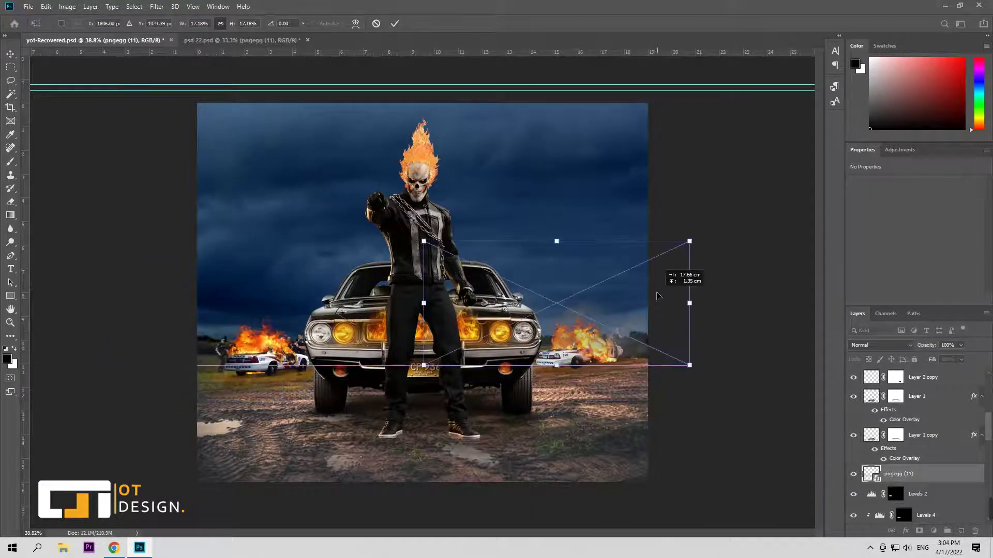
pyautogui.moveTo(584, 311); pyautogui.dragTo(641, 313)
pyautogui.click(394, 23)
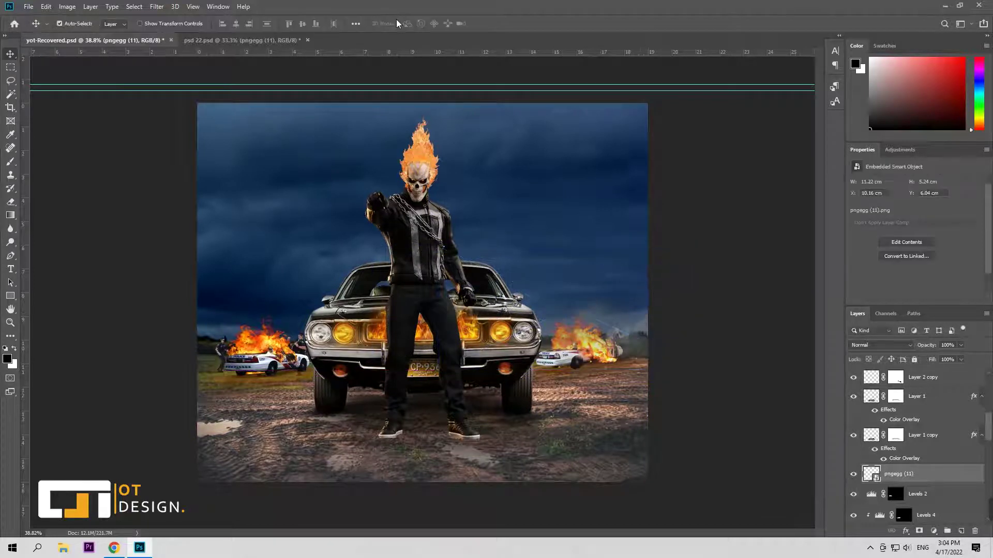
# Step: Duplicate the smoke onto the left police car and tone the copy with Levels
pyautogui.keyDown('alt'); pyautogui.moveTo(641, 334); pyautogui.dragTo(304, 387); pyautogui.keyUp('alt')
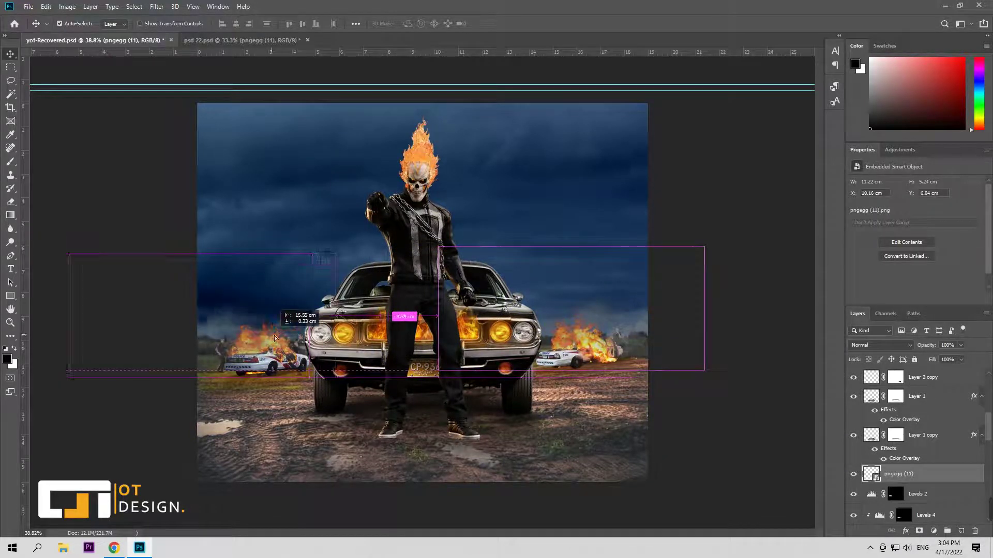
pyautogui.moveTo(233, 380); pyautogui.dragTo(169, 345)
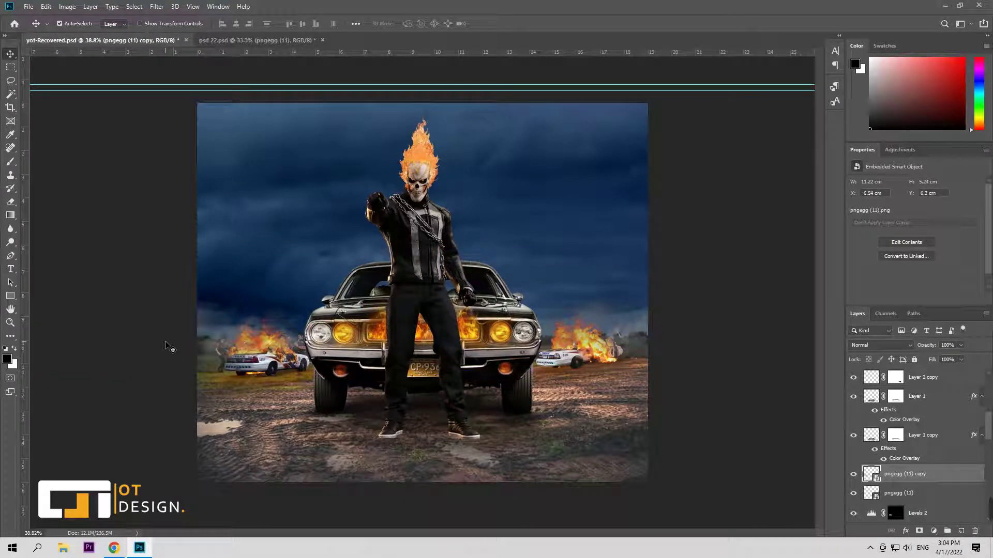
pyautogui.click(67, 6)
pyautogui.click(188, 37)
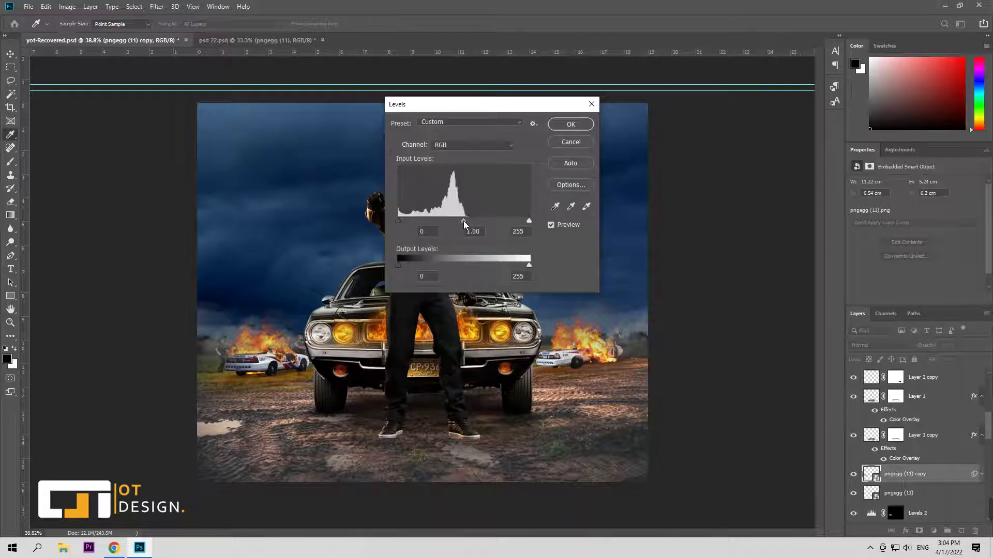
pyautogui.click(570, 124)
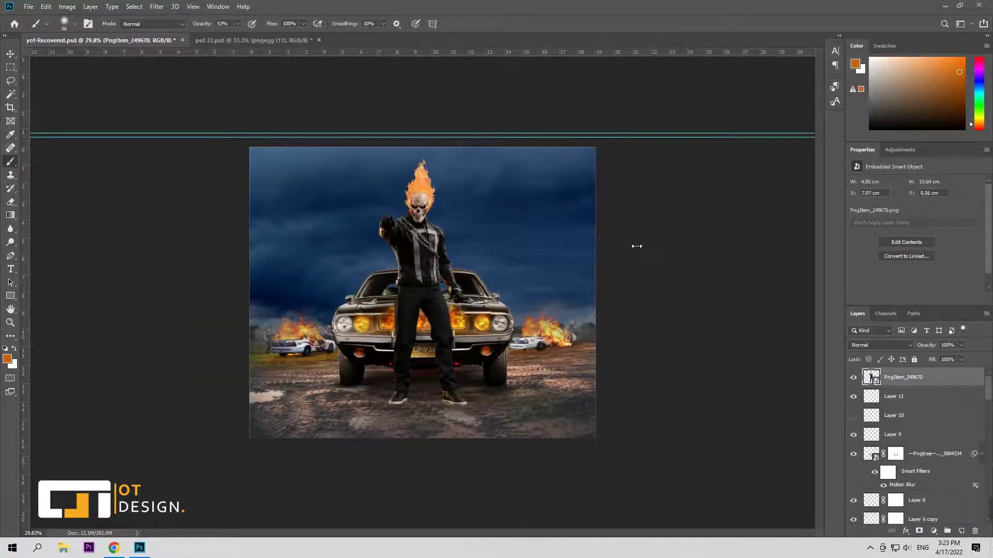
pyautogui.click(67, 6)
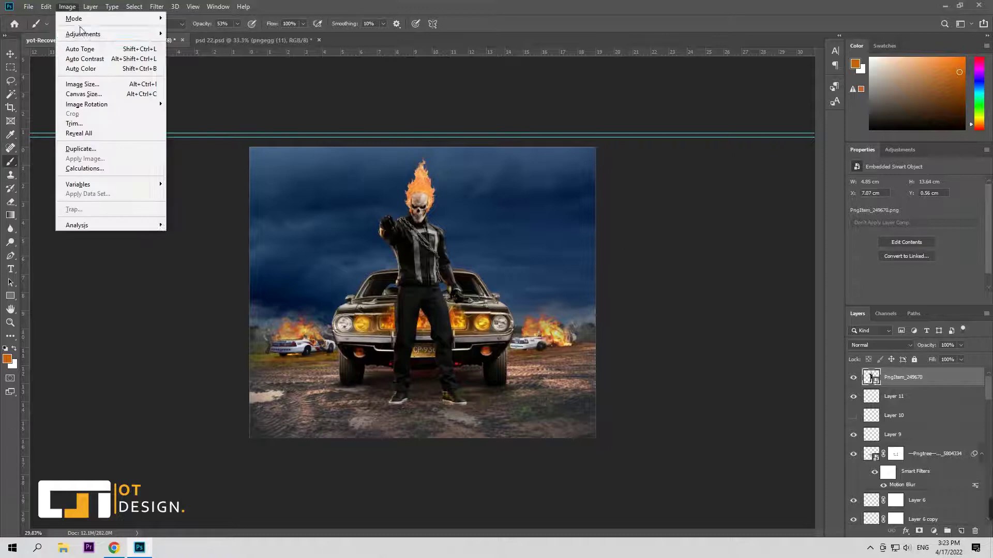
# Step: Raise the rider's saturation by +50 with Hue/Saturation and invert its filter mask to hide it
pyautogui.click(222, 73)
pyautogui.moveTo(608, 218); pyautogui.dragTo(610, 218)
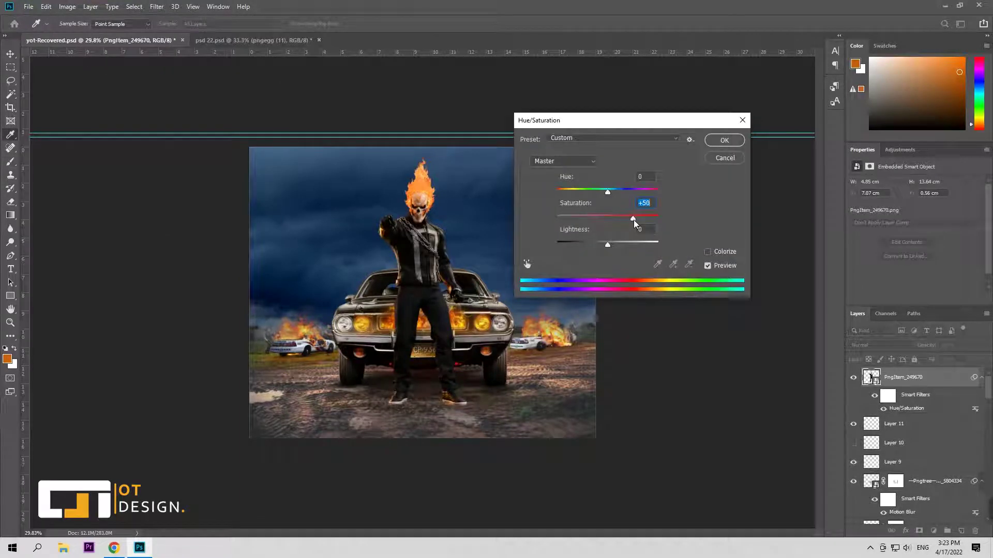
pyautogui.press('Return')
pyautogui.press('b')
pyautogui.press('d')
pyautogui.hotkey('ctrl', 'i')
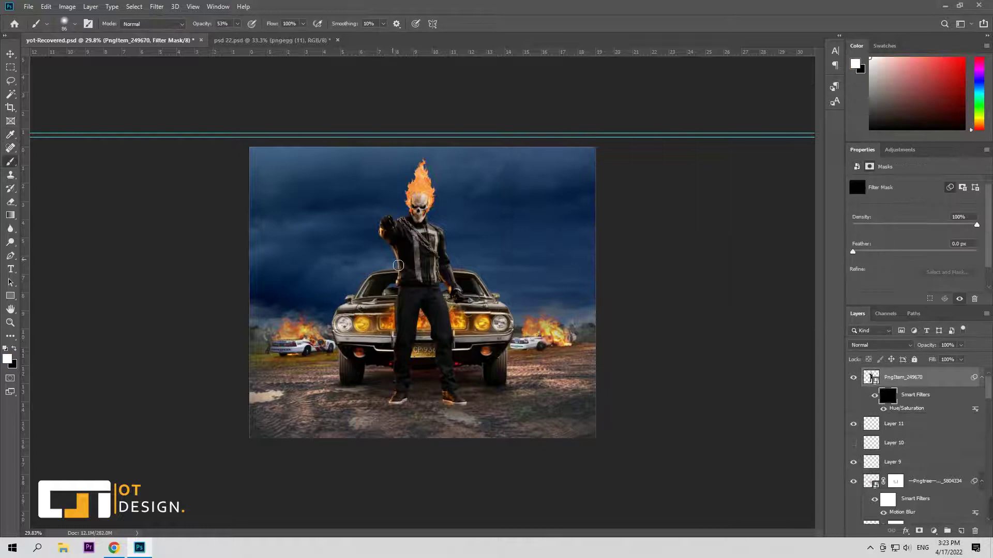
# Step: Paint white at 68% opacity along the rider's arm edge to reveal the saturation
pyautogui.scroll(5, 398, 265)
pyautogui.press('6')
pyautogui.press('8')
pyautogui.moveTo(403, 270); pyautogui.dragTo(412, 287)
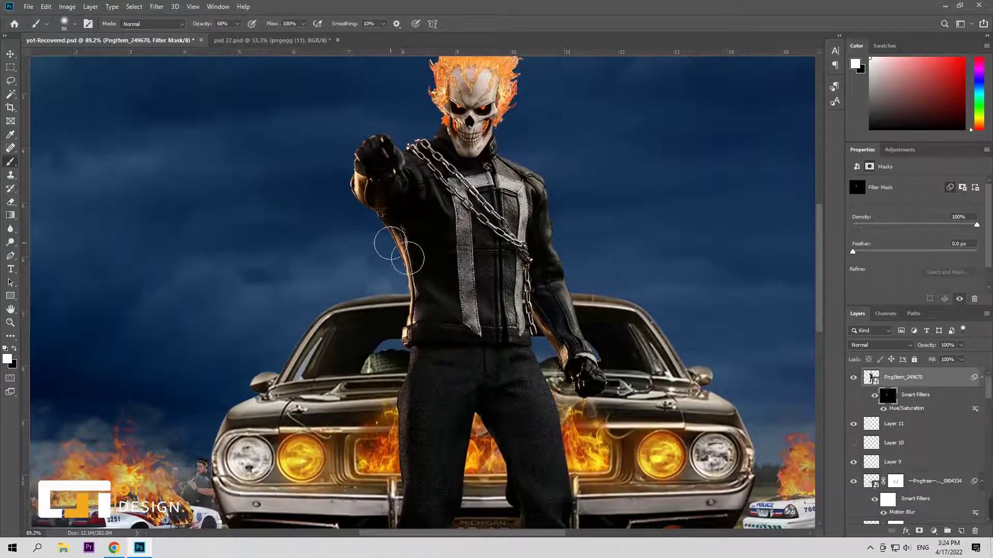
pyautogui.scroll(-2, 398, 342)
pyautogui.scroll(-3, 406, 279)
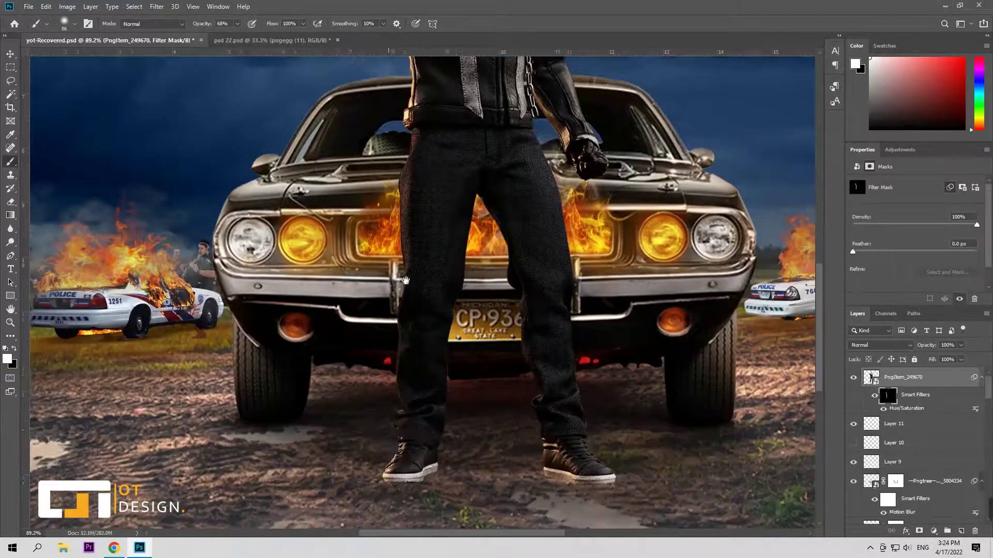
pyautogui.scroll(-1, 395, 436)
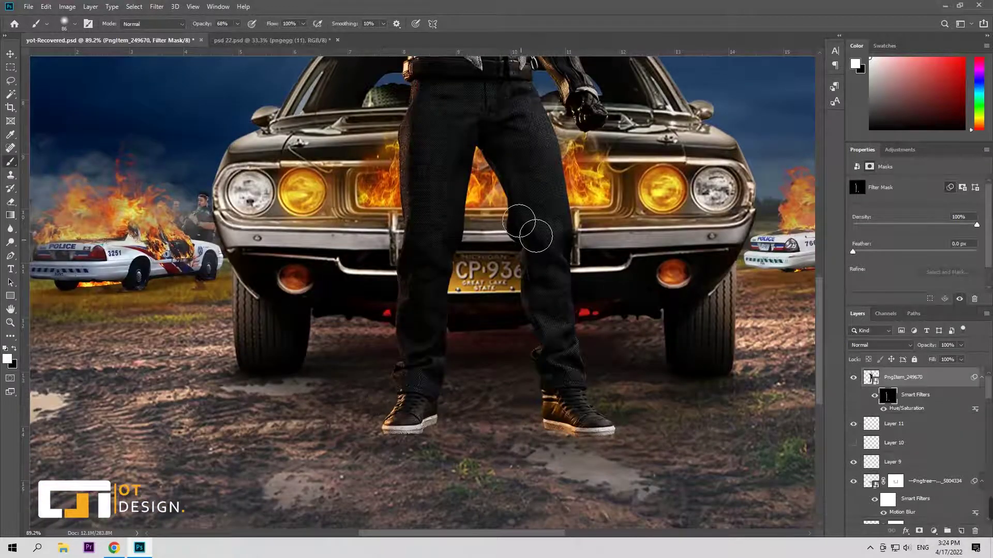
pyautogui.scroll(1, 528, 228)
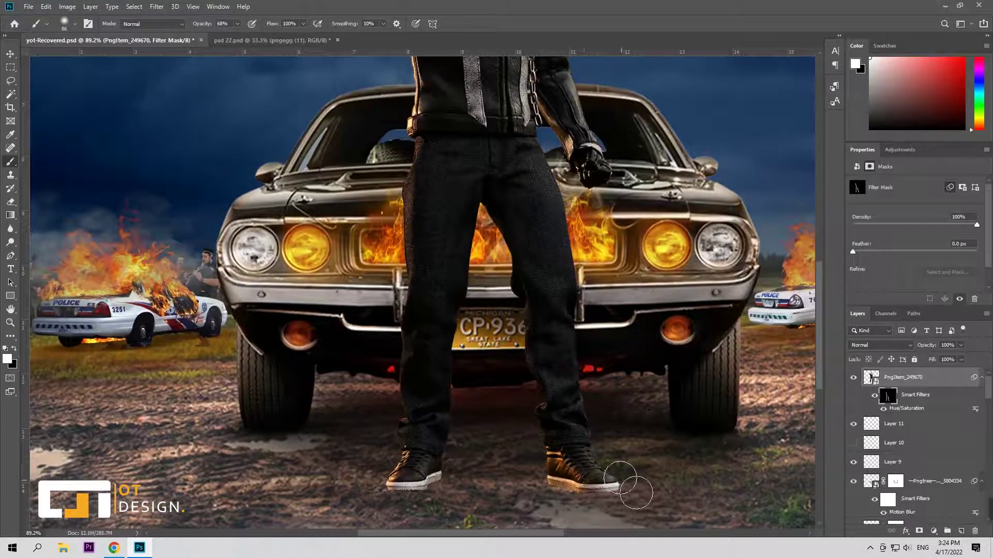
pyautogui.scroll(3, 569, 181)
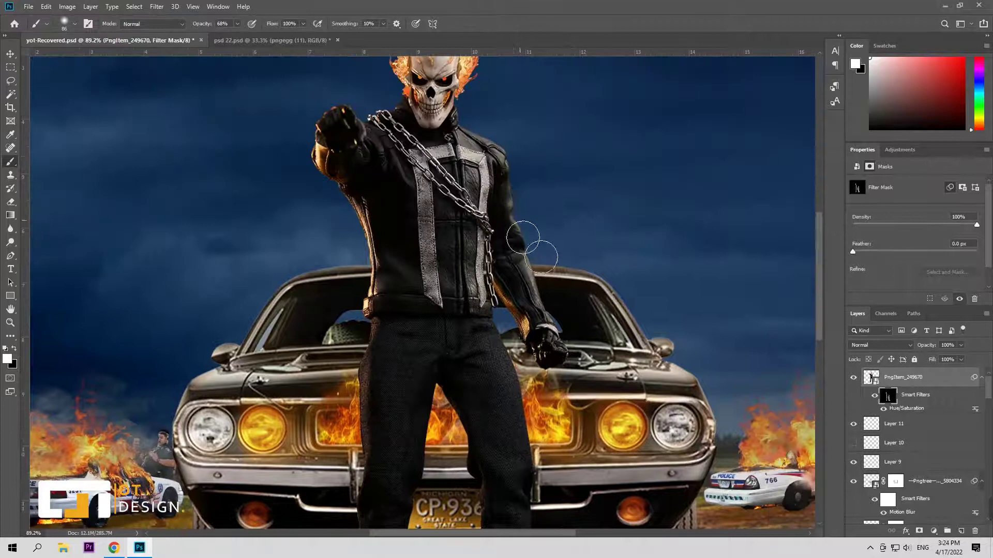
pyautogui.scroll(2, 481, 230)
pyautogui.scroll(1, 438, 222)
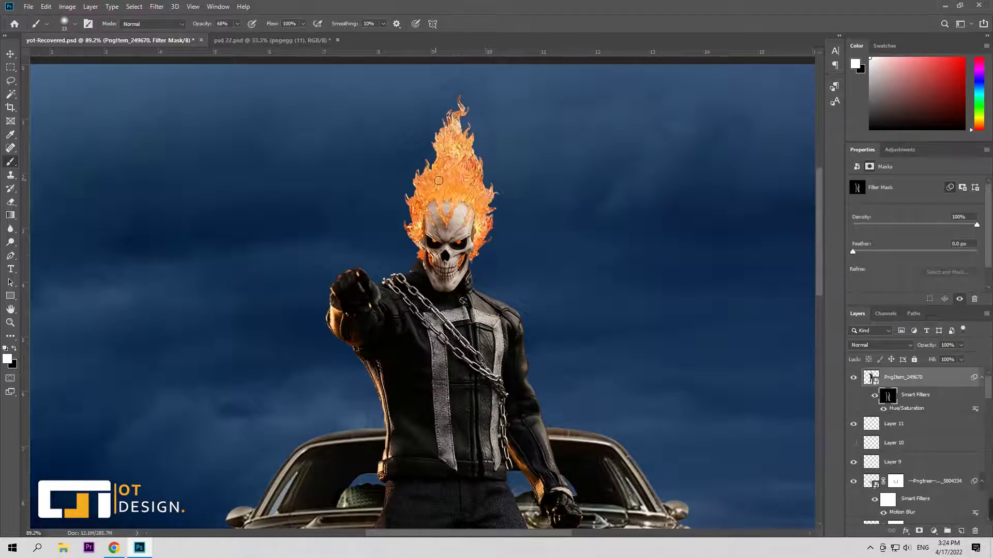
# Step: Set the brush to 100% opacity and size 12, then fit the image in view
pyautogui.press('0')
pyautogui.rightClick(419, 256)
pyautogui.press('Escape')
pyautogui.keyDown('alt'); pyautogui.rightClick(429, 267); pyautogui.keyUp('alt')
pyautogui.hotkey('ctrl', '0')
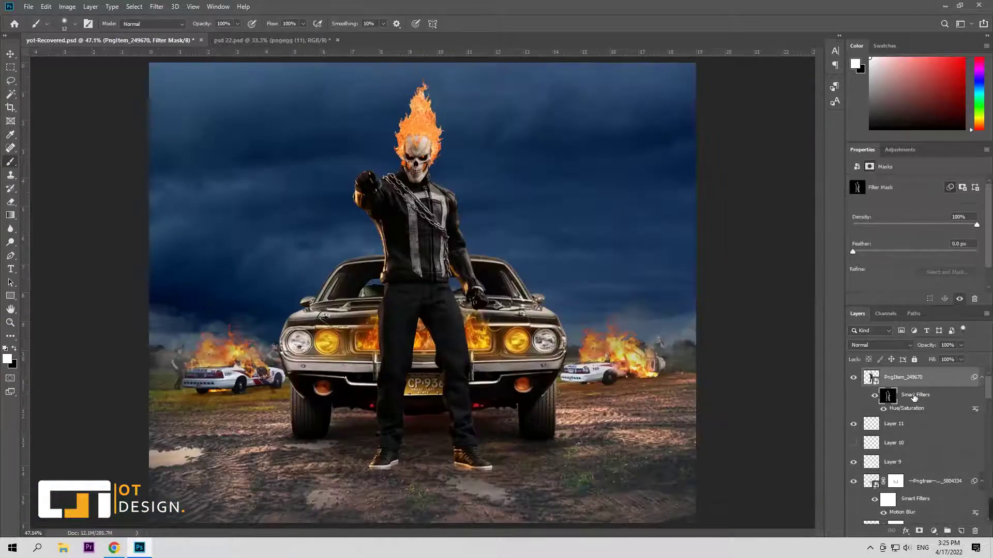
# Step: Darken the rider's midtones to 0.75 with a Levels filter
pyautogui.press('v')
pyautogui.click(67, 6)
pyautogui.click(196, 42)
pyautogui.moveTo(455, 109); pyautogui.dragTo(611, 109)
pyautogui.moveTo(616, 226); pyautogui.dragTo(629, 227)
pyautogui.click(723, 147)
# Step: Target the rider layer itself and bring up Levels again
pyautogui.click(871, 379)
pyautogui.click(68, 6)
pyautogui.click(197, 42)
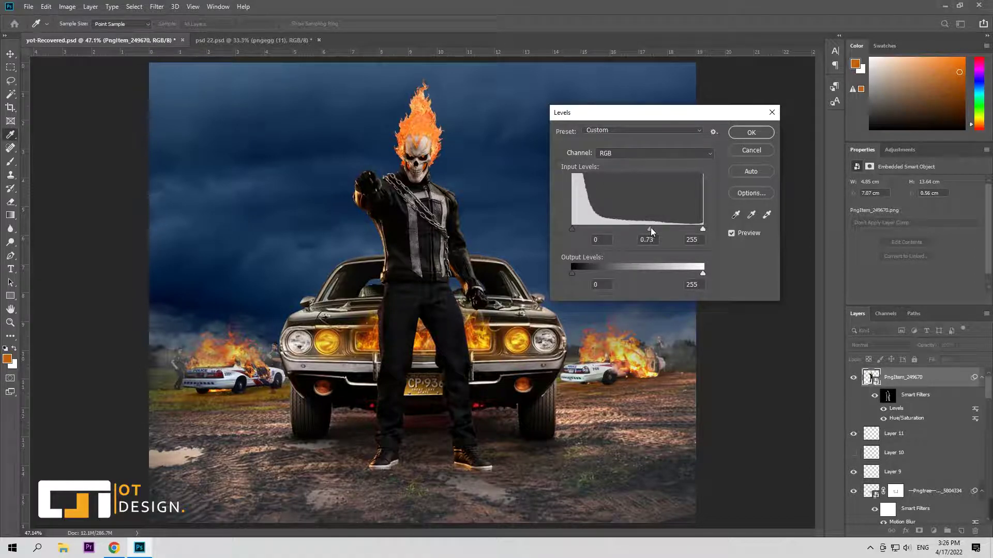
# Step: Replace the rider's Levels filter with a clipped Levels adjustment layer at 0.75 midtones, mask inverted
pyautogui.click(748, 133)
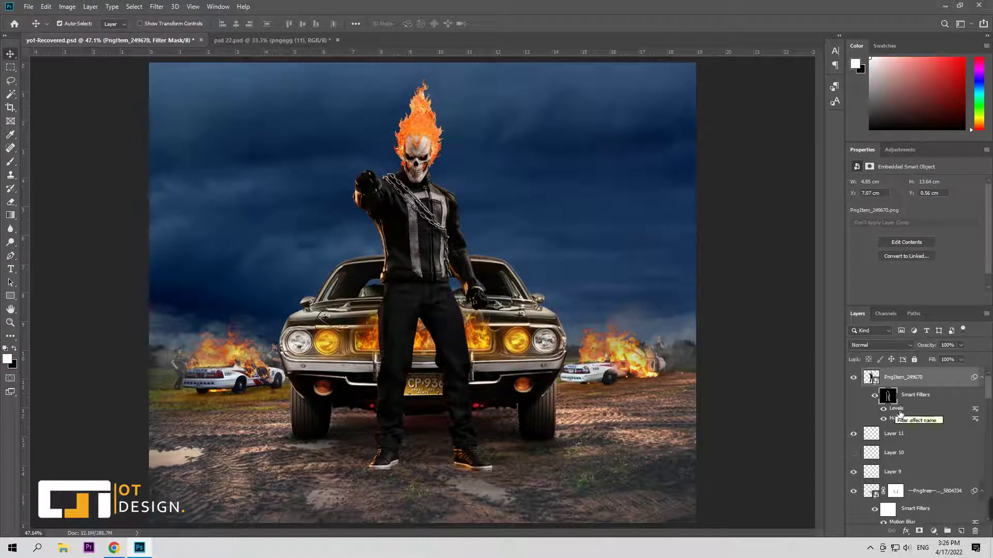
pyautogui.moveTo(891, 413); pyautogui.dragTo(975, 531)
pyautogui.click(933, 531)
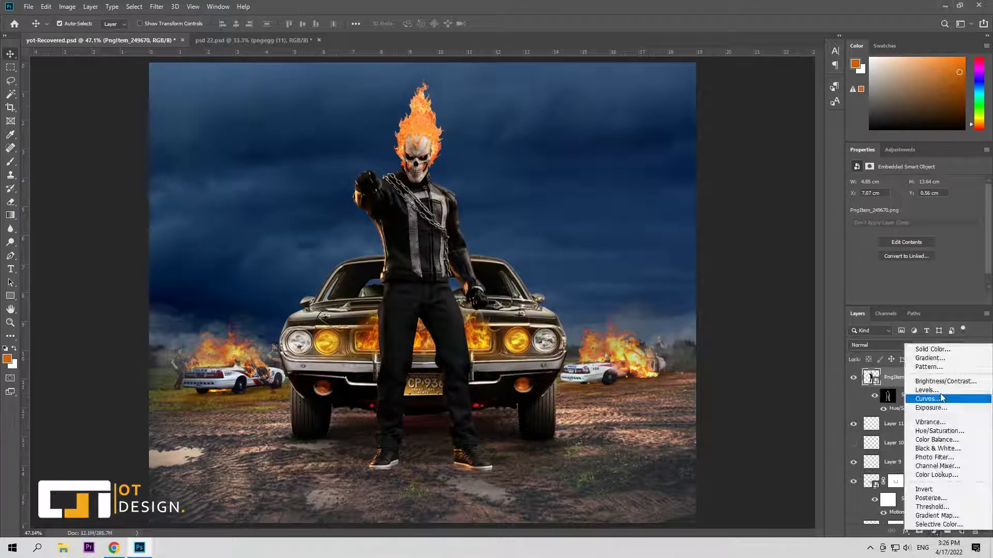
pyautogui.click(884, 395)
pyautogui.moveTo(923, 259); pyautogui.dragTo(932, 259)
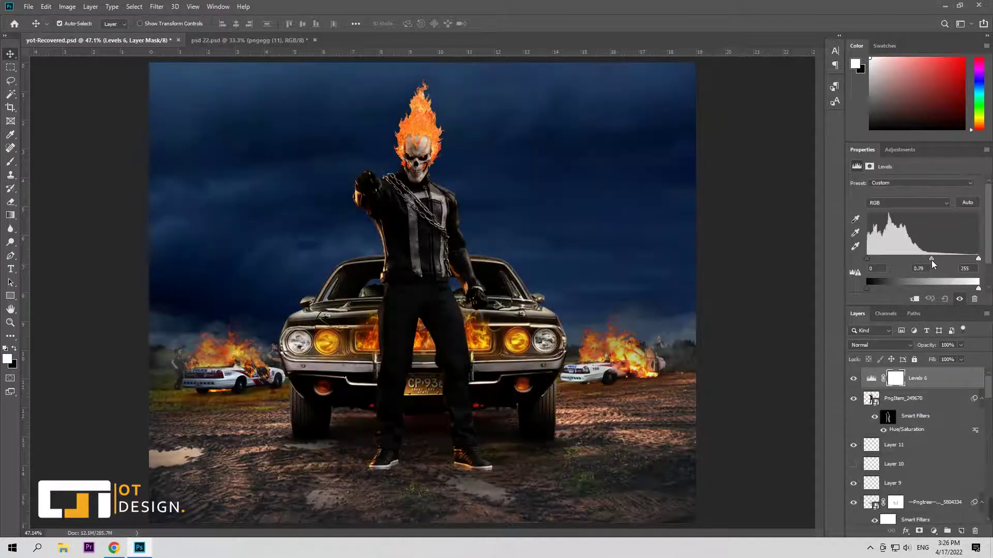
pyautogui.hotkey('ctrl', 'i')
pyautogui.hotkey('ctrl', 'alt', 'g')
pyautogui.scroll(3, 411, 207)
# Step: Paint the Levels 6 mask around the skull at 61% opacity, then select PngItem_249670
pyautogui.press('b')
pyautogui.press('6')
pyautogui.press('1')
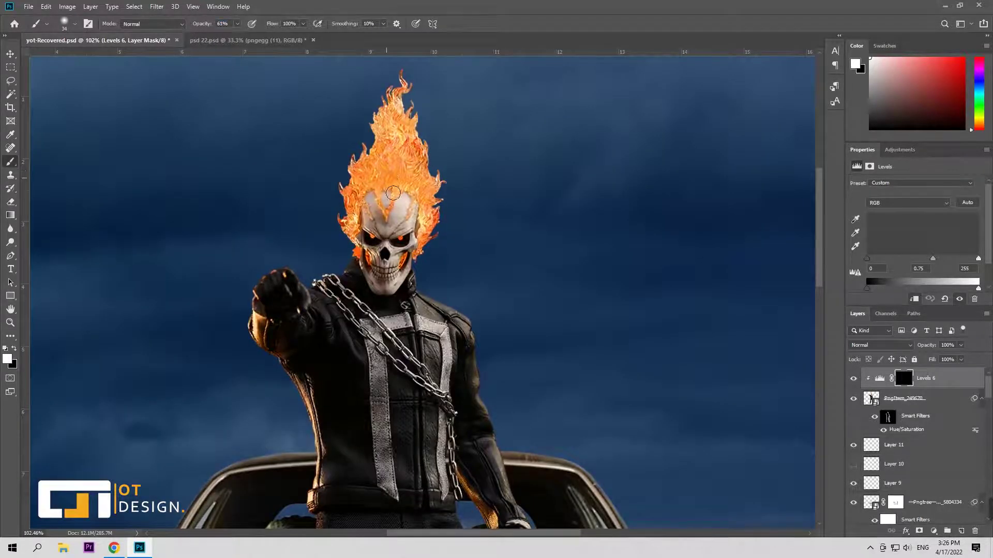
pyautogui.press('[')
pyautogui.press('[')
pyautogui.press('[')
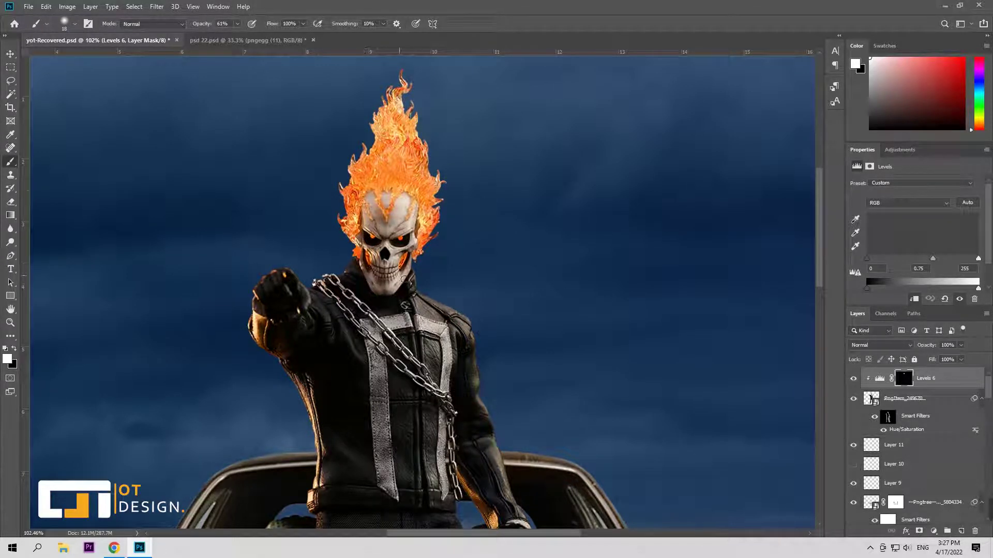
pyautogui.press('z')
pyautogui.moveTo(422, 264)
pyautogui.mouseDown()
pyautogui.moveTo(386, 255)
pyautogui.moveTo(466, 256)
pyautogui.mouseUp()
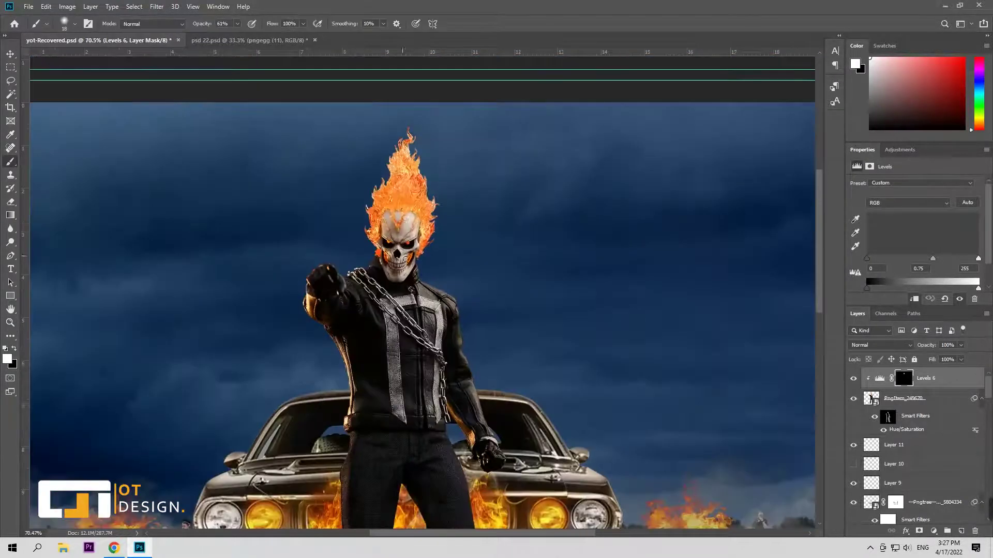
pyautogui.press('v')
pyautogui.click(414, 248)
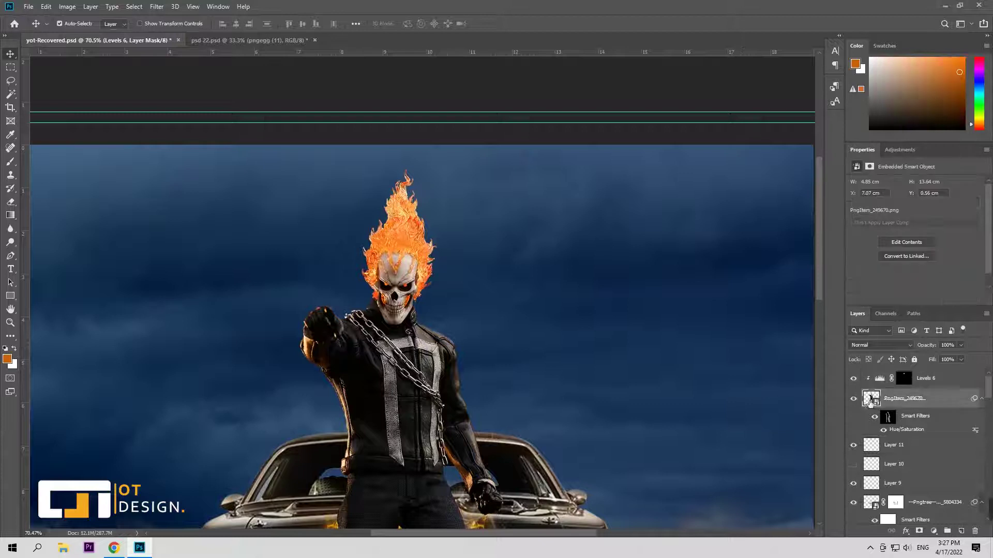
# Step: Begin a Pen outline around the flaming-skull head
pyautogui.press('p')
pyautogui.click(419, 258)
pyautogui.click(495, 234)
pyautogui.click(475, 152)
pyautogui.click(363, 150)
pyautogui.click(314, 218)
pyautogui.click(322, 275)
pyautogui.click(361, 297)
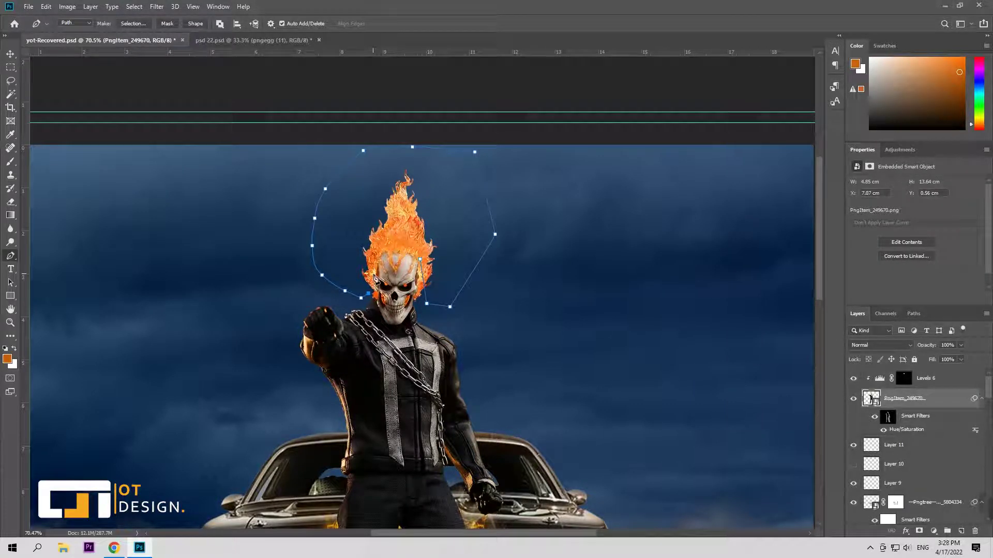
# Step: Redo the outline with corner points and close the path around the flaming head
pyautogui.hotkey('ctrl', 'z')
pyautogui.click(419, 302)
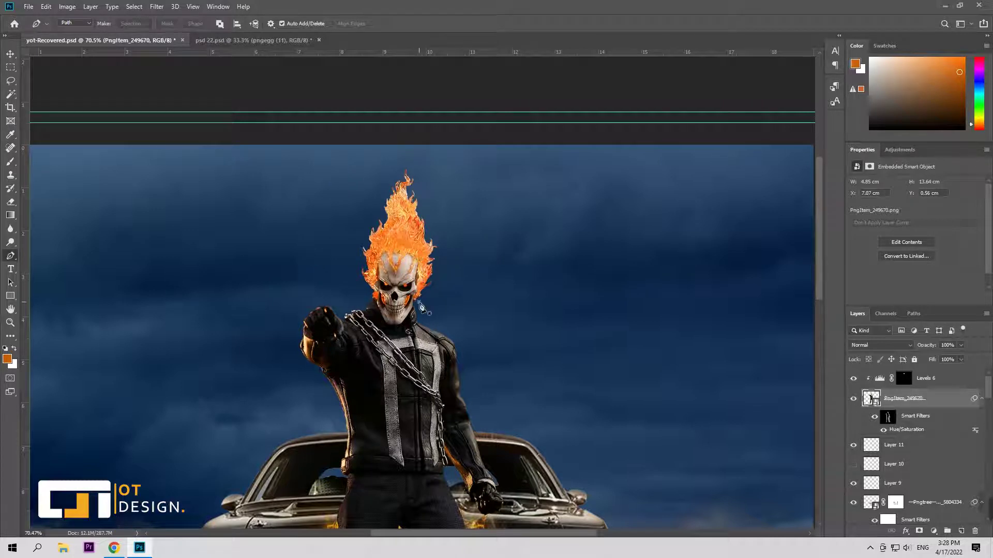
pyautogui.click(352, 293)
pyautogui.click(348, 225)
pyautogui.click(410, 161)
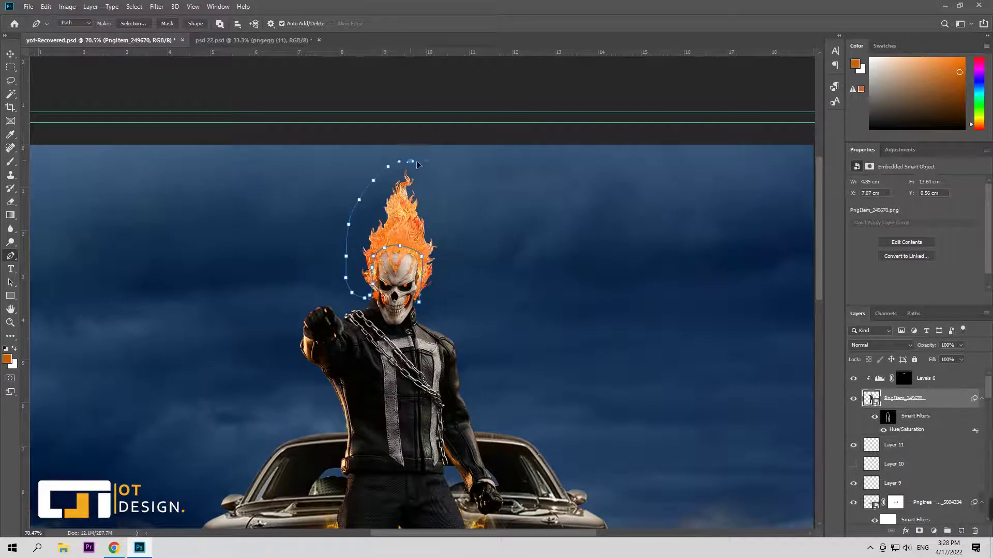
pyautogui.click(468, 216)
pyautogui.click(419, 301)
# Step: Turn the head path into a selection and paste it as Layer 14 above Levels 6
pyautogui.rightClick(440, 282)
pyautogui.press('Return')
pyautogui.rightClick(448, 251)
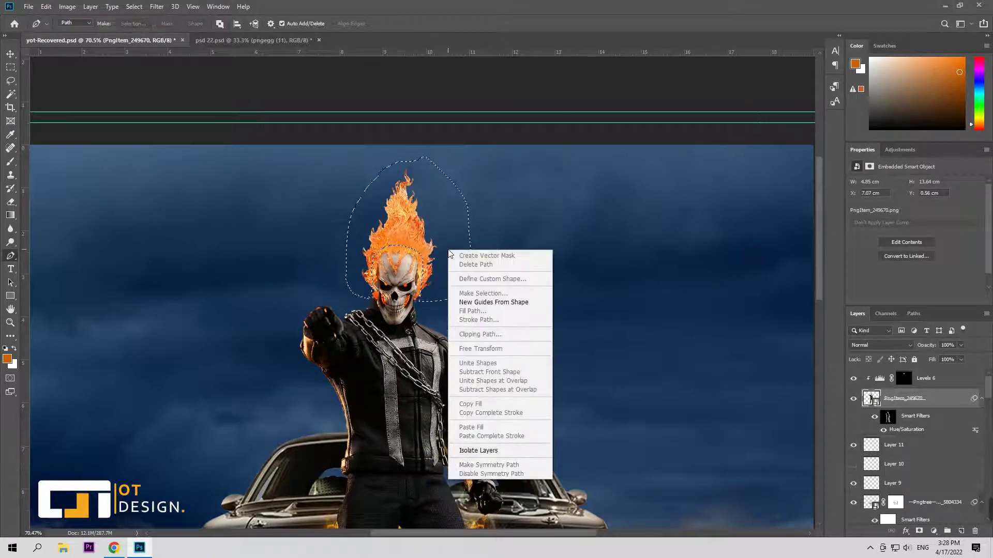
pyautogui.press('Escape')
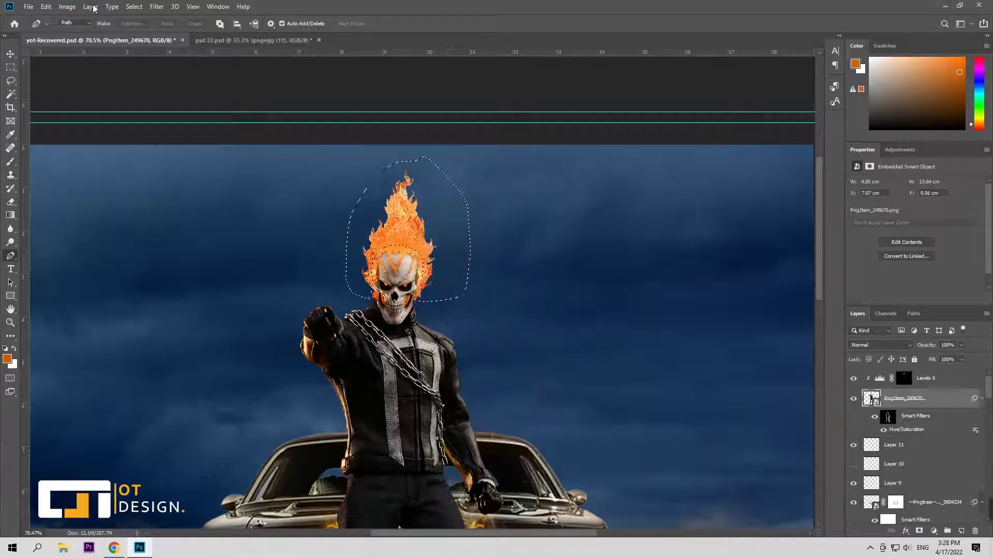
pyautogui.press('v')
pyautogui.rightClick(412, 243)
pyautogui.click(434, 246)
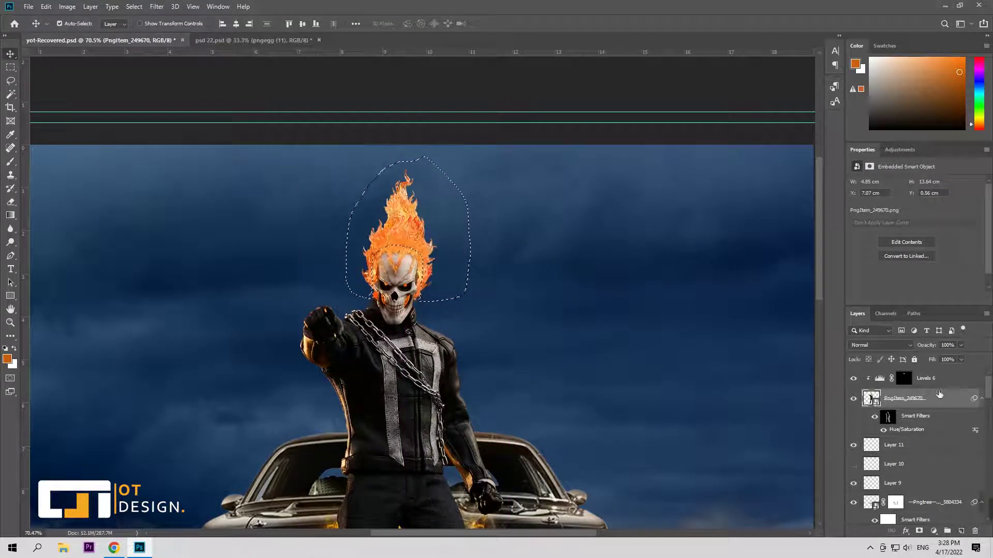
pyautogui.click(964, 533)
pyautogui.hotkey('ctrl', 'd')
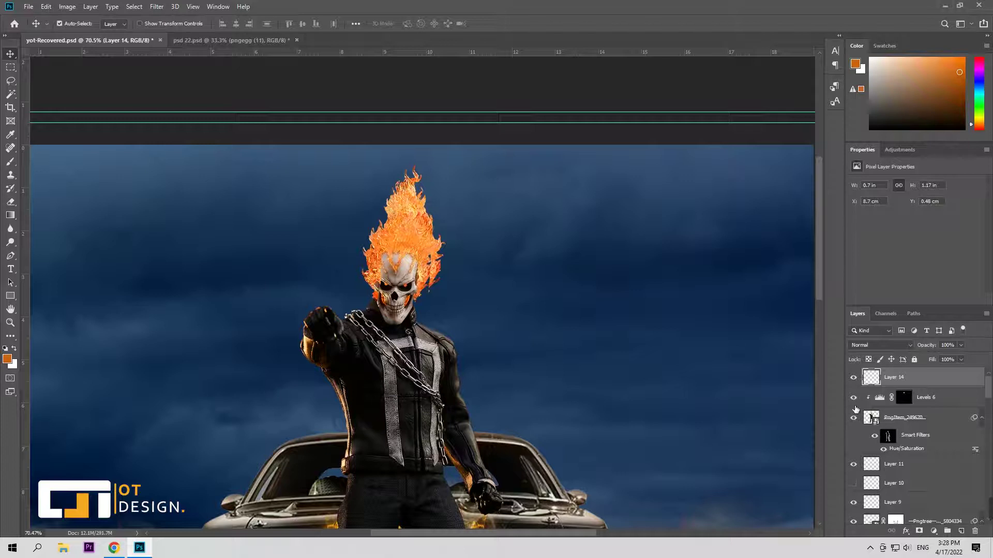
# Step: Set the Layer 14 flame copy to 60% opacity and shift it slightly right
pyautogui.press('2')
pyautogui.press('3')
pyautogui.moveTo(417, 231)
pyautogui.mouseDown()
pyautogui.moveTo(499, 248)
pyautogui.moveTo(407, 240)
pyautogui.mouseUp()
pyautogui.press('6')
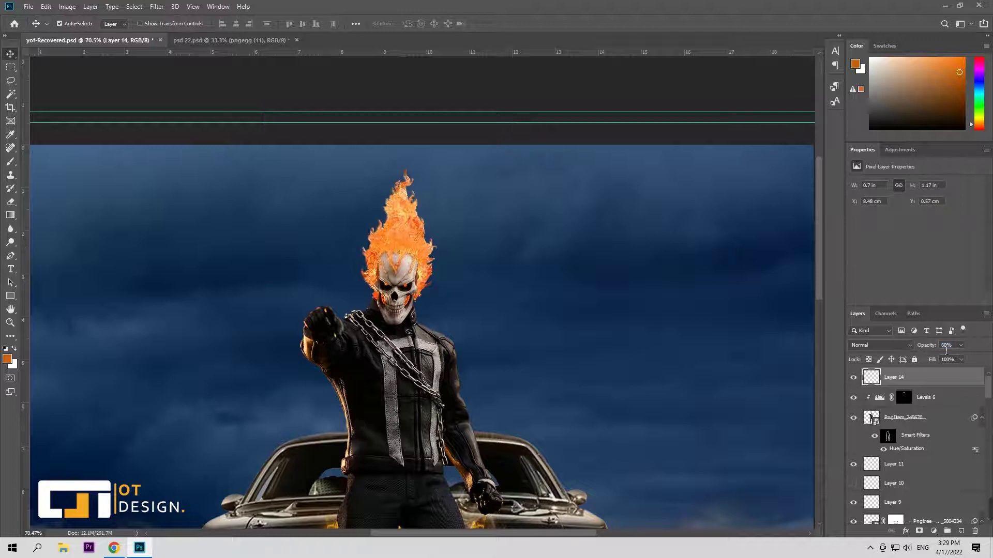
# Step: Streak the flame copy with a Motion Blur at 86° and 36 px distance
pyautogui.click(157, 6)
pyautogui.click(302, 201)
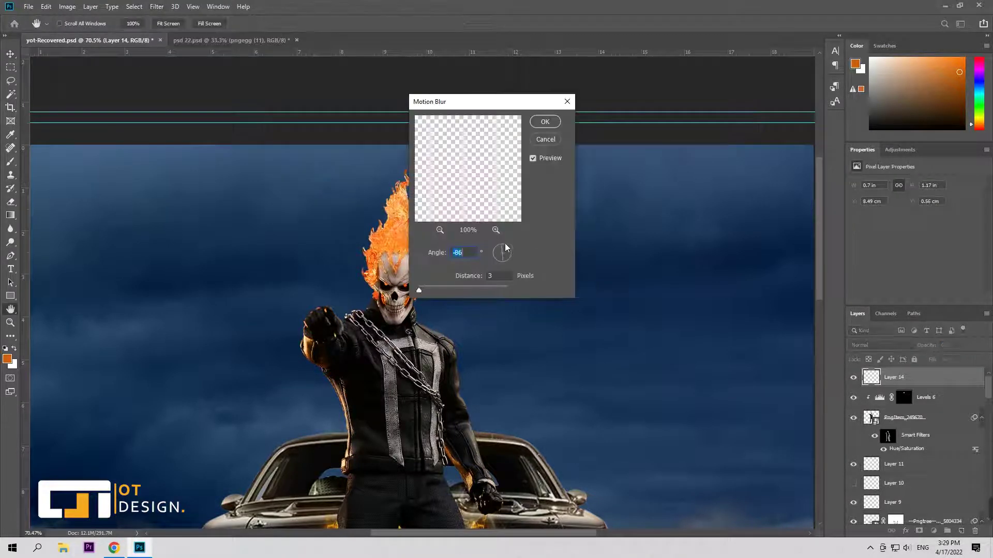
pyautogui.moveTo(419, 290); pyautogui.dragTo(425, 290)
pyautogui.moveTo(459, 102); pyautogui.dragTo(579, 104)
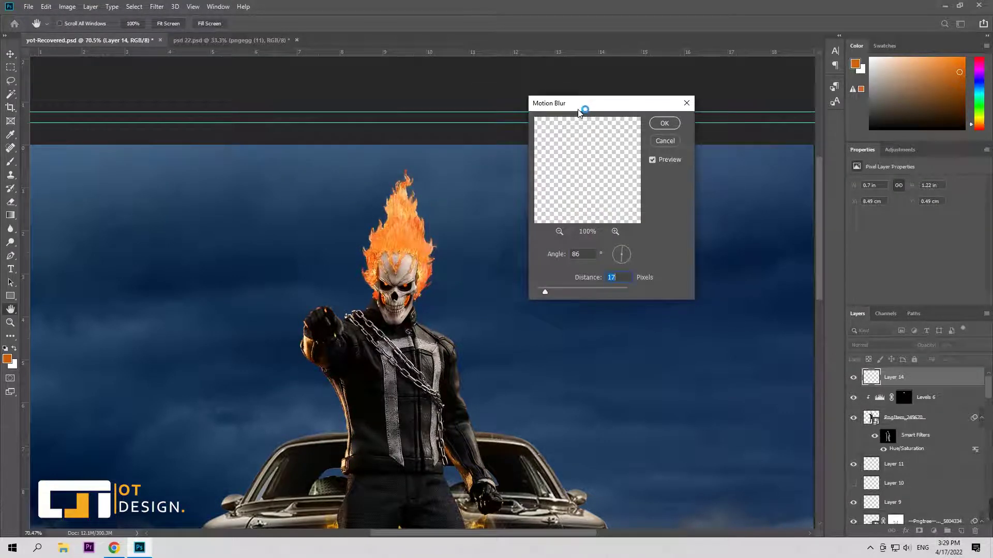
pyautogui.moveTo(545, 291); pyautogui.dragTo(555, 293)
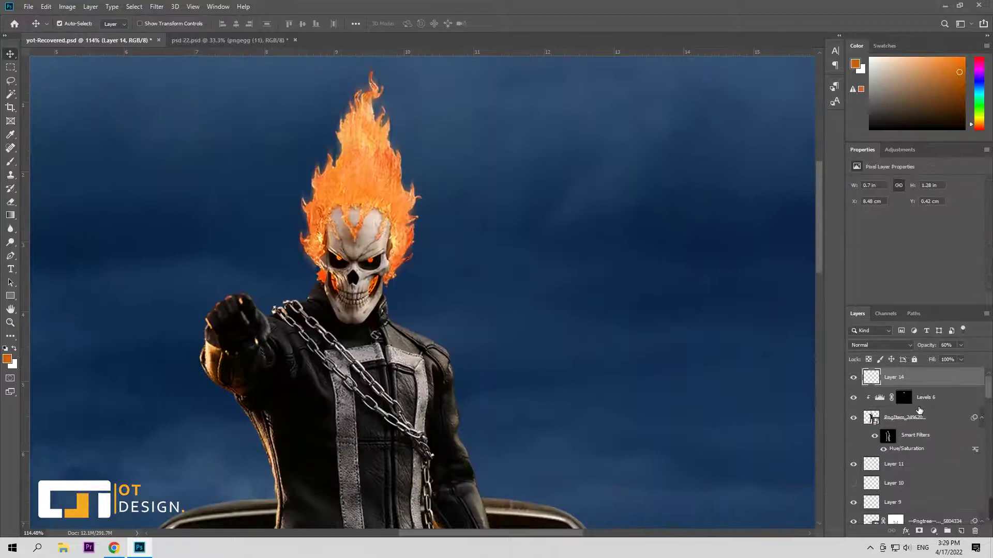
# Step: Add masks to Layer 14 and the PngItem rider layer, painting black to fade the flame's left and top edges
pyautogui.click(920, 532)
pyautogui.press('b')
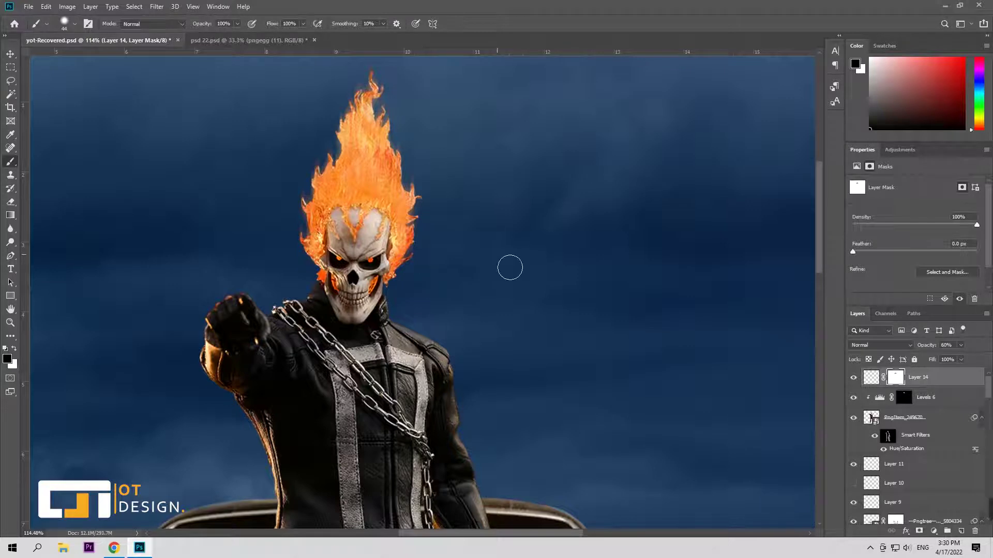
pyautogui.click(874, 419)
pyautogui.click(919, 531)
pyautogui.hotkey('ctrl', '2')
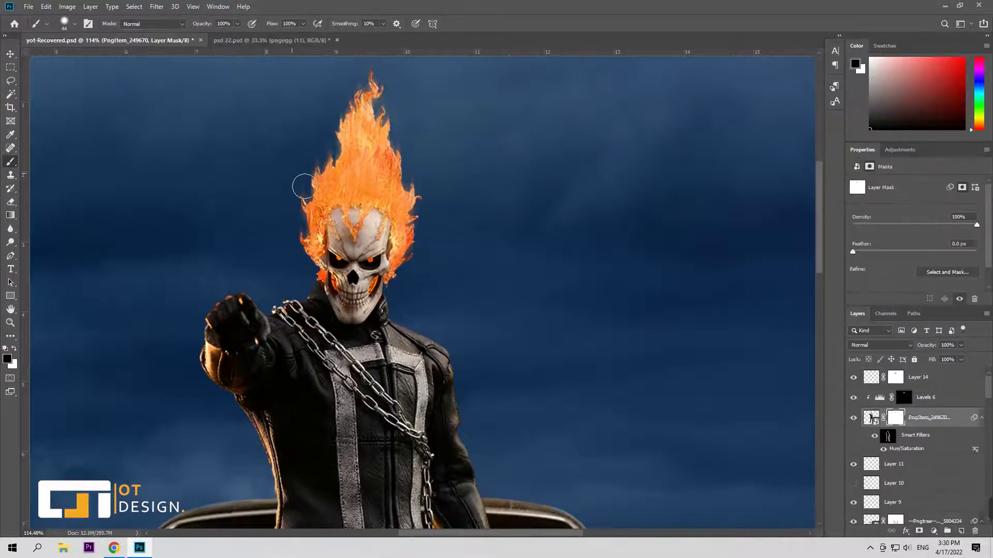
pyautogui.keyDown('alt'); pyautogui.click(303, 186); pyautogui.keyUp('alt')
pyautogui.click(891, 419)
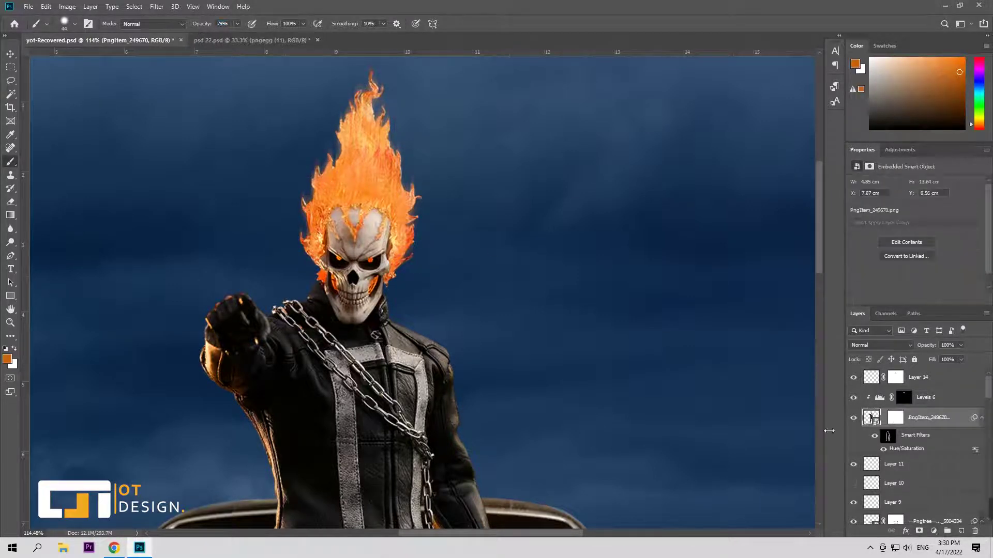
pyautogui.press('d')
pyautogui.moveTo(322, 161)
pyautogui.mouseDown()
pyautogui.moveTo(336, 127)
pyautogui.moveTo(406, 133)
pyautogui.moveTo(441, 207)
pyautogui.mouseUp()
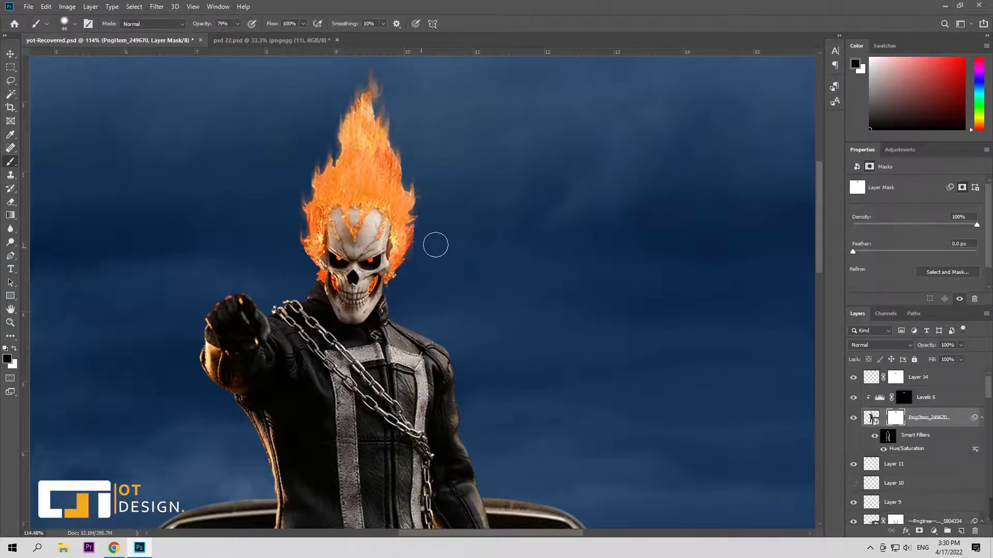
# Step: Refine the Layer 14 mask around the flaming skull with a larger brush, then save the composite
pyautogui.press('z')
pyautogui.keyDown('alt'); pyautogui.click(407, 313); pyautogui.keyUp('alt')
pyautogui.moveTo(407, 313); pyautogui.dragTo(443, 312)
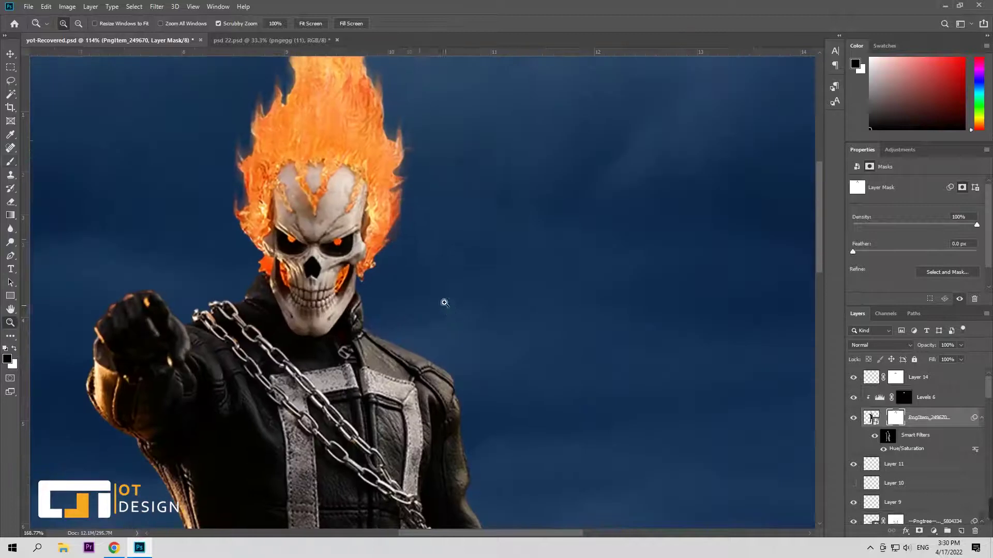
pyautogui.press('b')
pyautogui.click(879, 378)
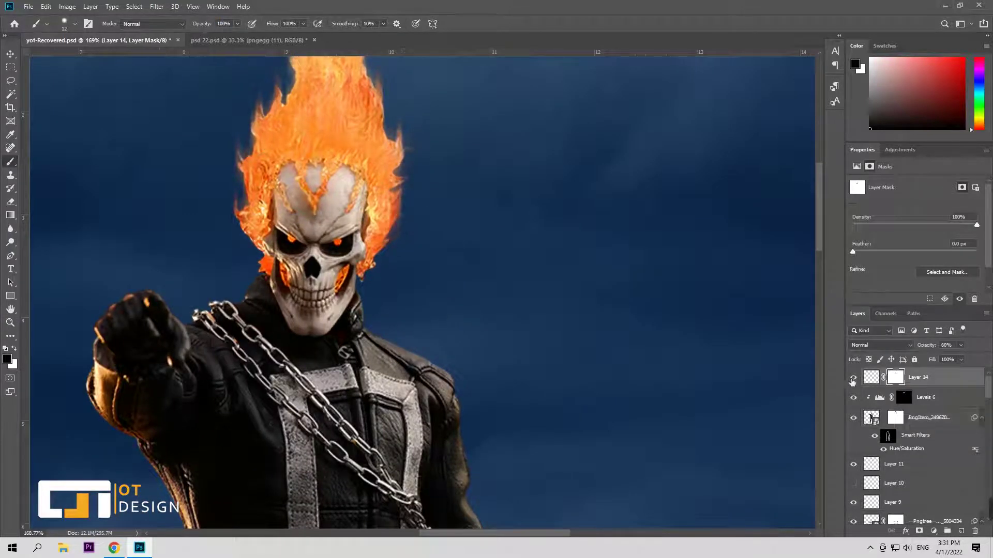
pyautogui.keyDown('alt'); pyautogui.rightClick(417, 233); pyautogui.keyUp('alt')
pyautogui.press('z')
pyautogui.moveTo(451, 283); pyautogui.dragTo(509, 305)
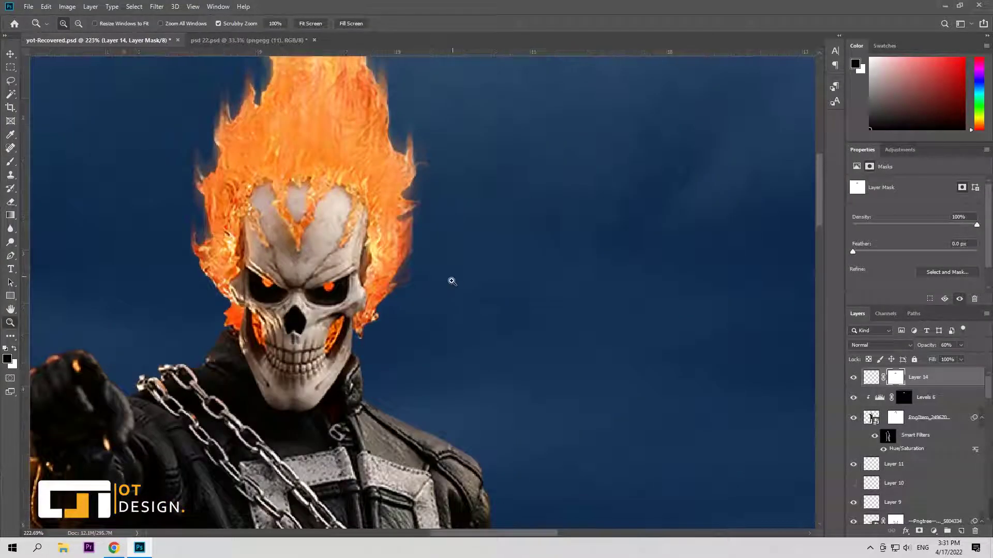
pyautogui.press('b')
pyautogui.hotkey('ctrl', '0')
pyautogui.hotkey('ctrl', 's')
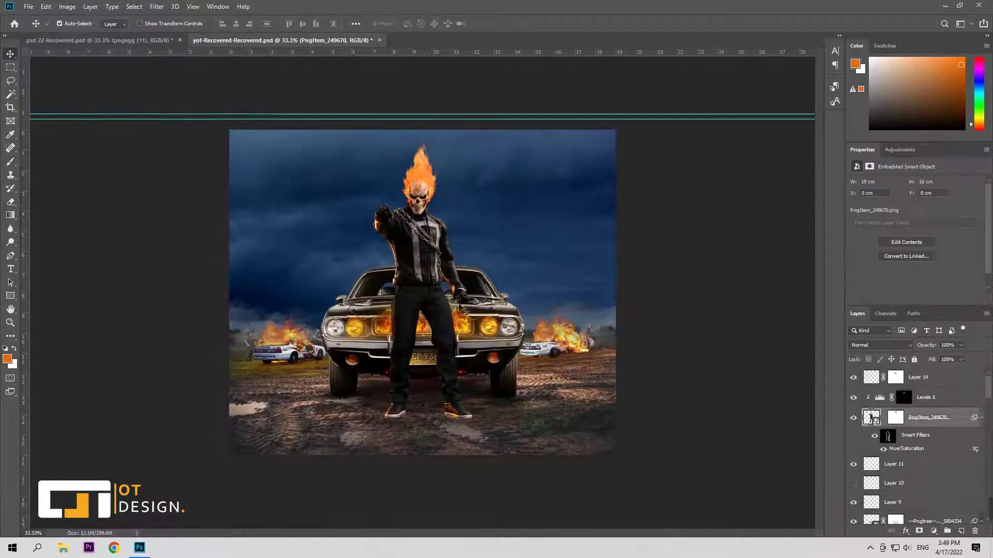
# Step: Duplicate the rider layer and flip the copy vertically beneath his feet as a reflection
pyautogui.click(887, 437)
pyautogui.moveTo(887, 436); pyautogui.dragTo(887, 462)
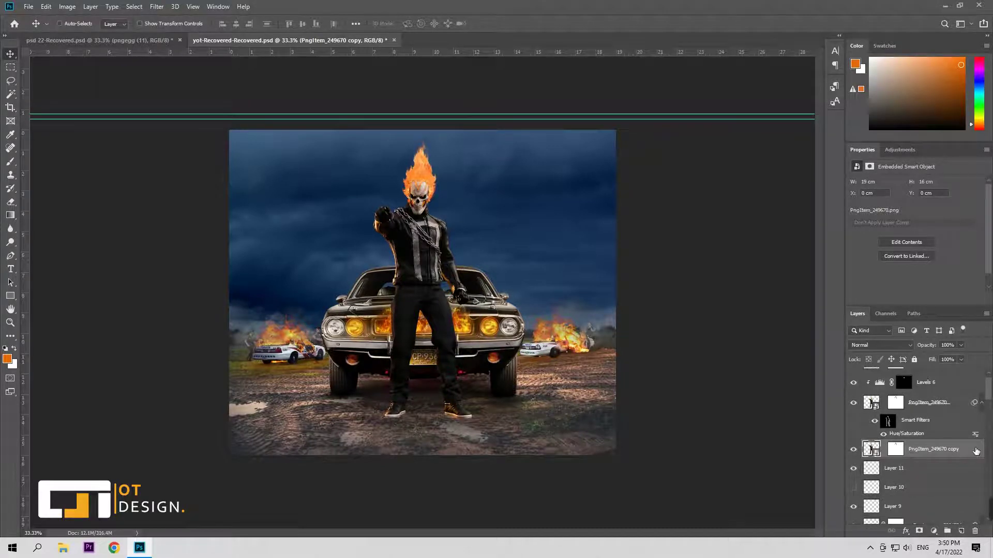
pyautogui.hotkey('ctrl', 't')
pyautogui.rightClick(409, 290)
pyautogui.moveTo(422, 141); pyautogui.dragTo(409, 509)
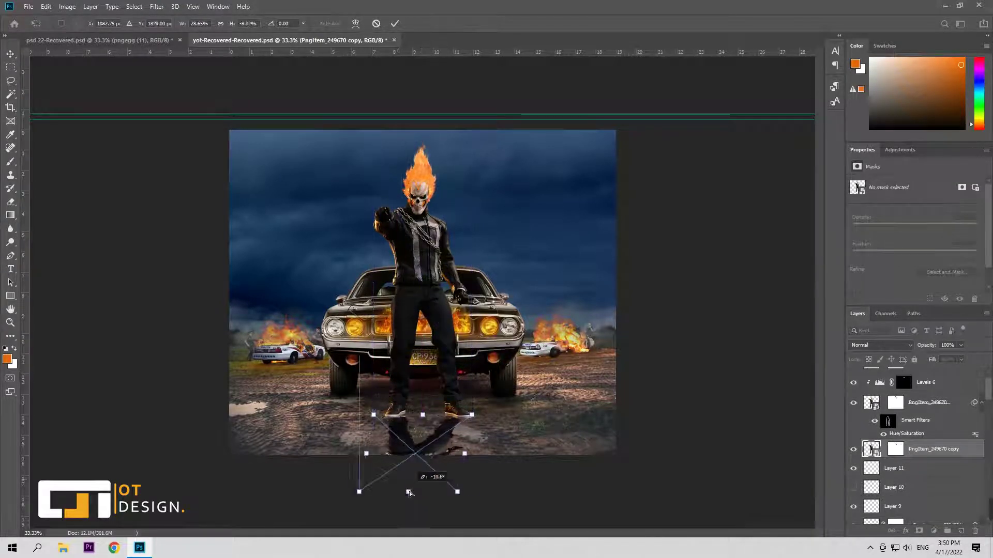
pyautogui.click(395, 23)
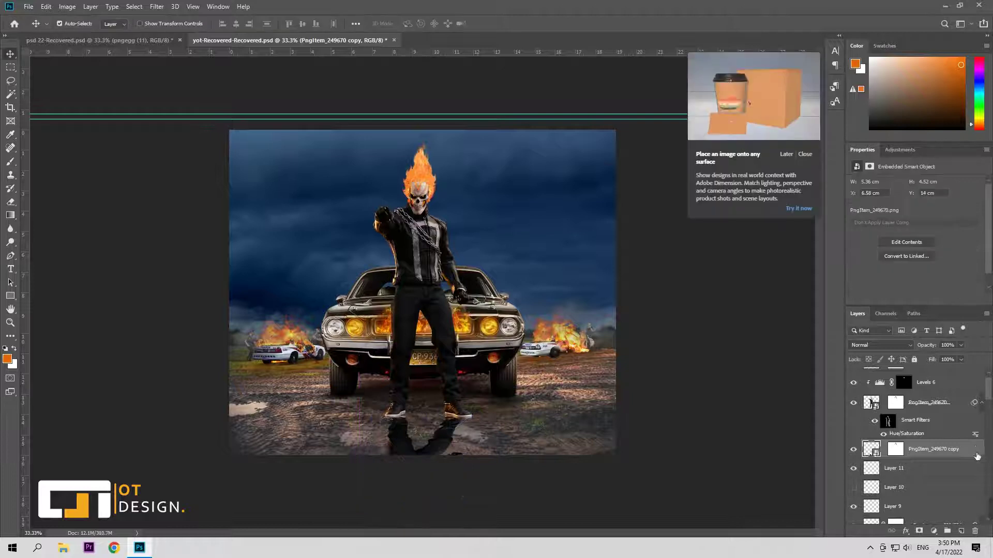
# Step: Give the reflection layer a black Color Overlay layer style
pyautogui.doubleClick(962, 449)
pyautogui.click(615, 317)
pyautogui.click(834, 215)
pyautogui.click(468, 240)
pyautogui.click(679, 100)
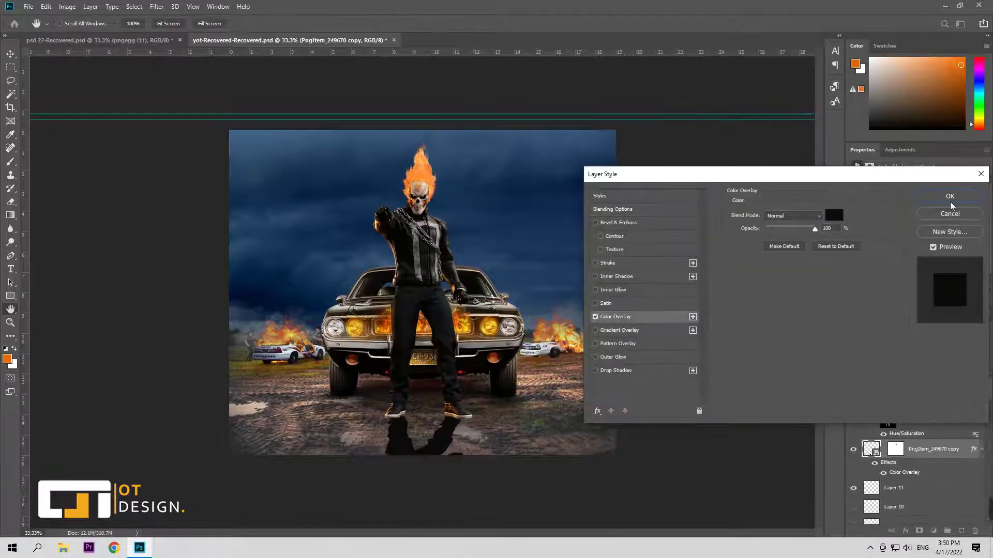
# Step: Apply a Box Blur to the reflection, fade it to 50% opacity, and nudge it under the feet
pyautogui.click(949, 196)
pyautogui.click(156, 6)
pyautogui.click(303, 153)
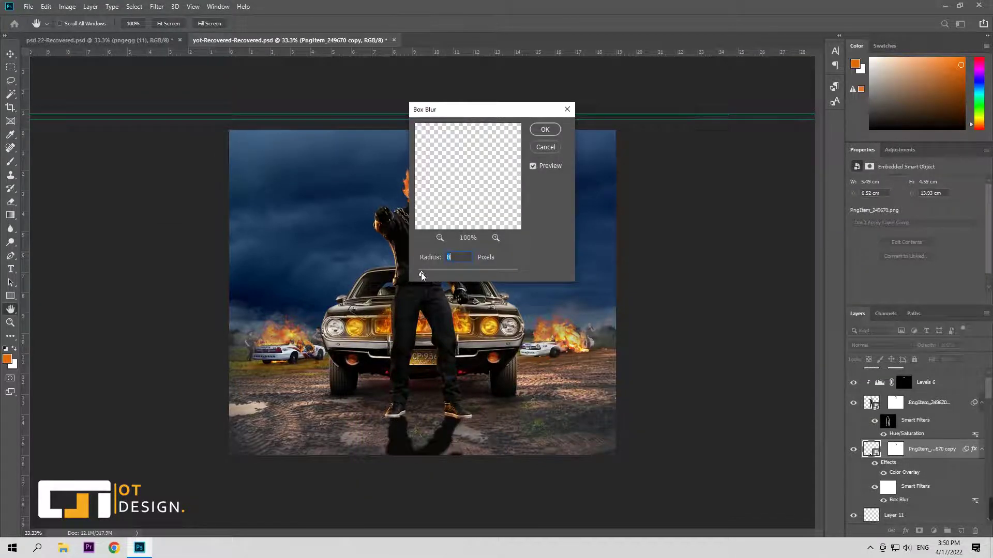
pyautogui.click(545, 129)
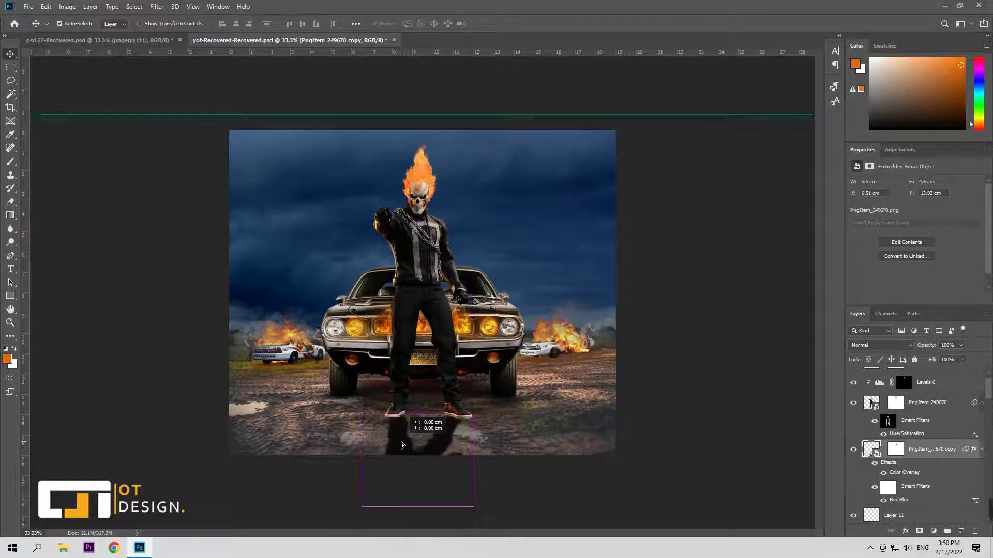
pyautogui.moveTo(928, 345); pyautogui.dragTo(905, 351)
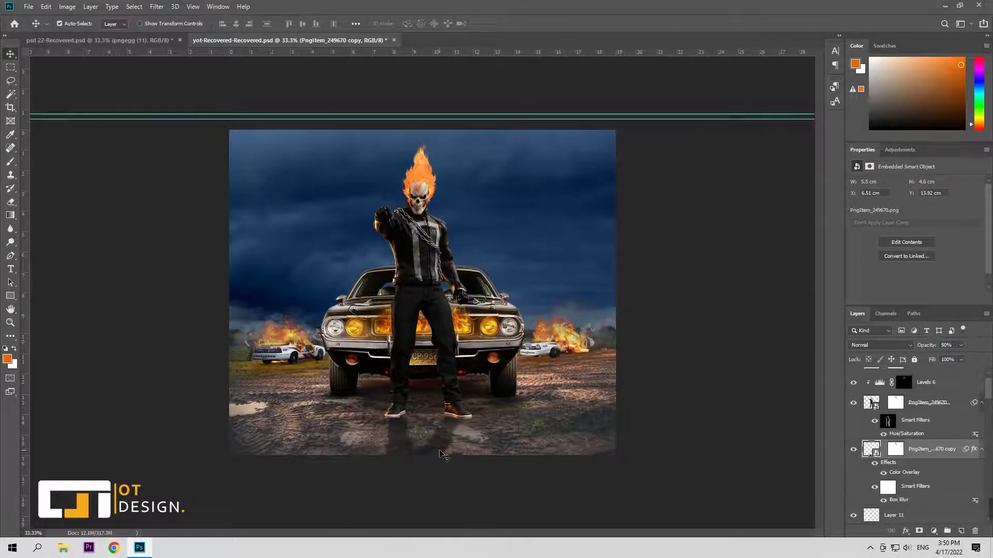
pyautogui.moveTo(440, 454); pyautogui.dragTo(442, 453)
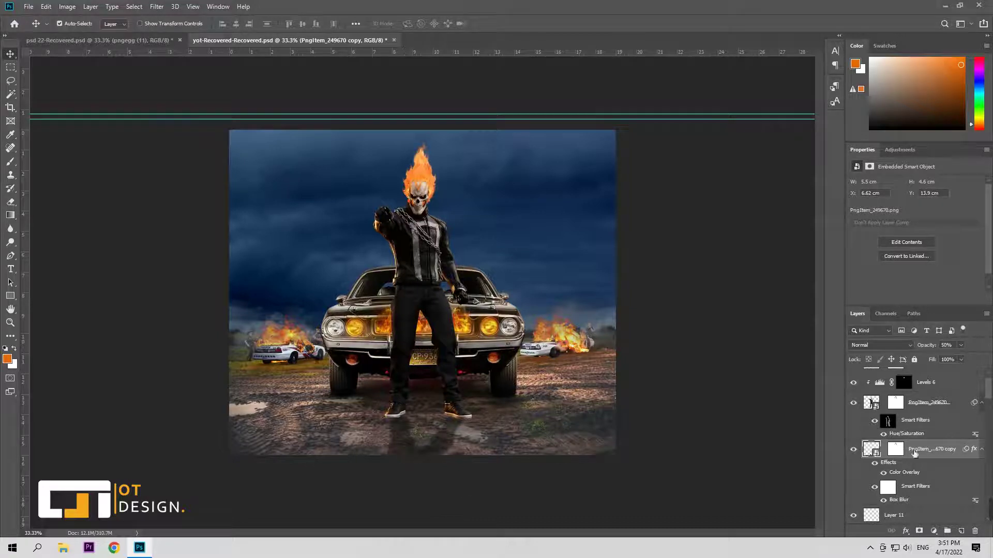
# Step: Mask the reflection with a 10% black brush and lower its opacity to 33%
pyautogui.click(895, 449)
pyautogui.press('d')
pyautogui.press('b')
pyautogui.press('x')
pyautogui.press('0')
pyautogui.press('5')
pyautogui.press('1')
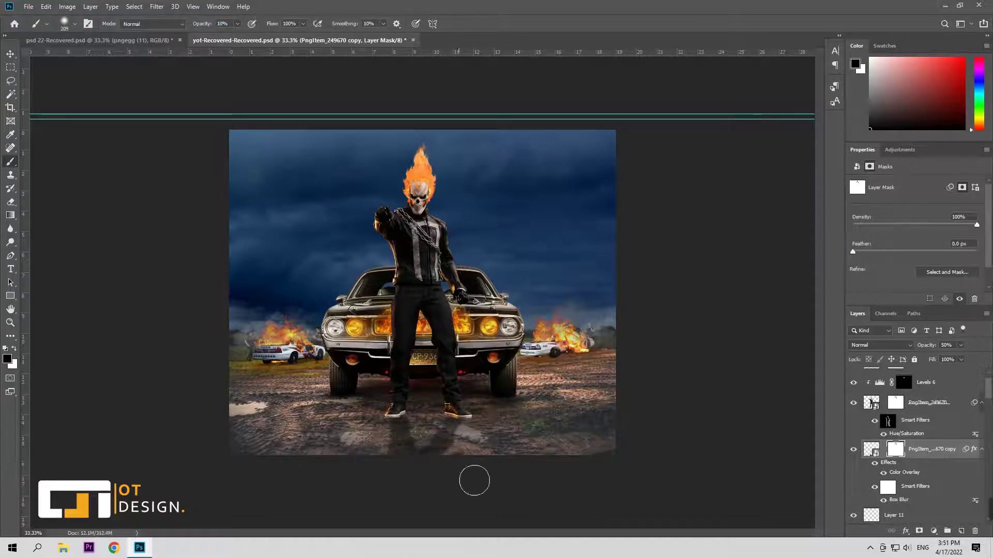
pyautogui.moveTo(936, 346); pyautogui.dragTo(928, 350)
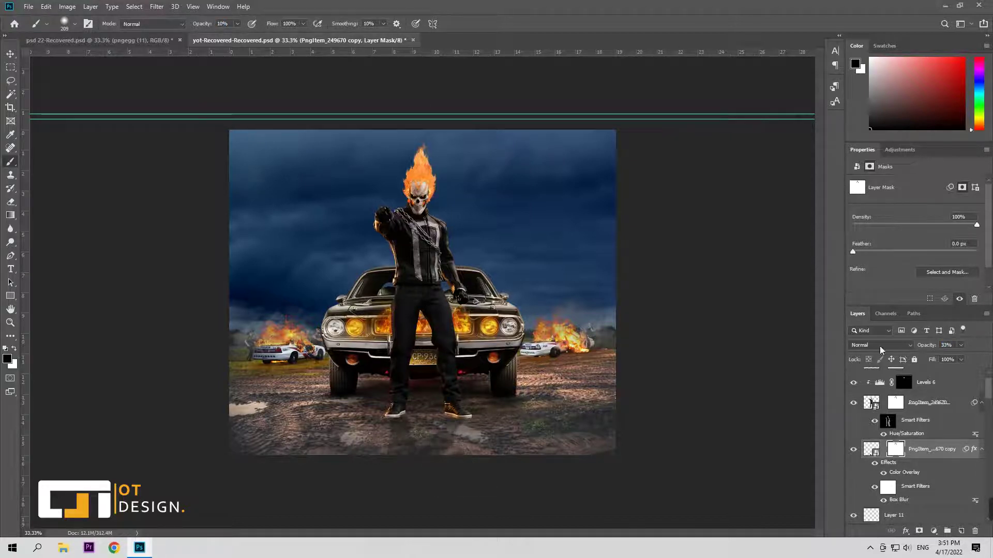
pyautogui.press('z')
pyautogui.moveTo(436, 399); pyautogui.dragTo(481, 430)
pyautogui.click(871, 449)
pyautogui.press('v')
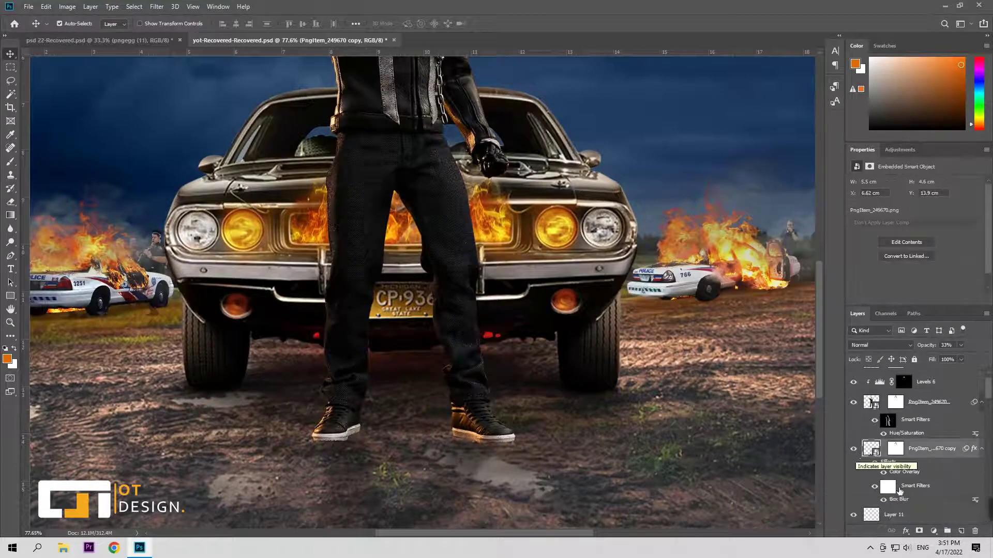
# Step: Create Layer 15 and set up a flattened elliptical black brush tip
pyautogui.click(961, 531)
pyautogui.press('b')
pyautogui.click(65, 23)
pyautogui.moveTo(30, 75); pyautogui.dragTo(30, 62)
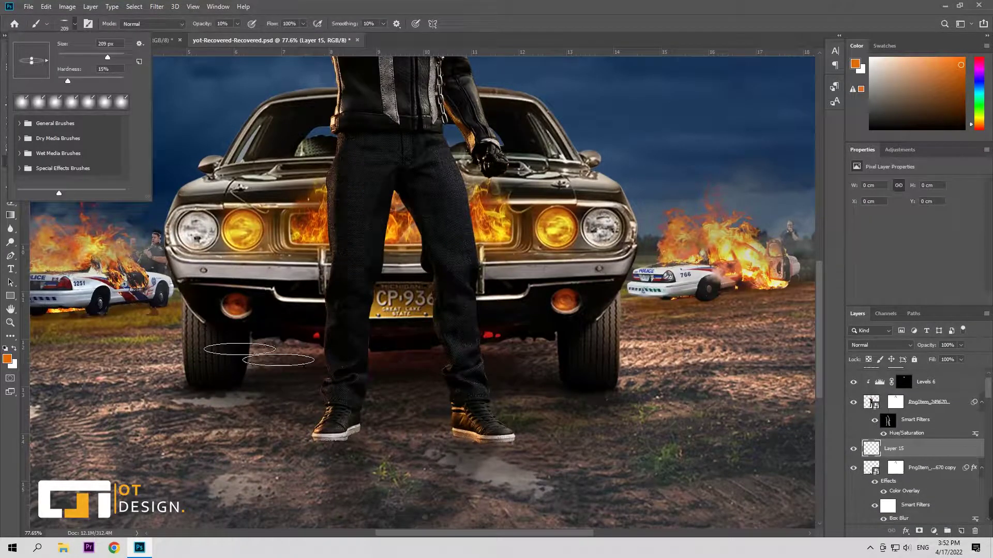
pyautogui.click(258, 352)
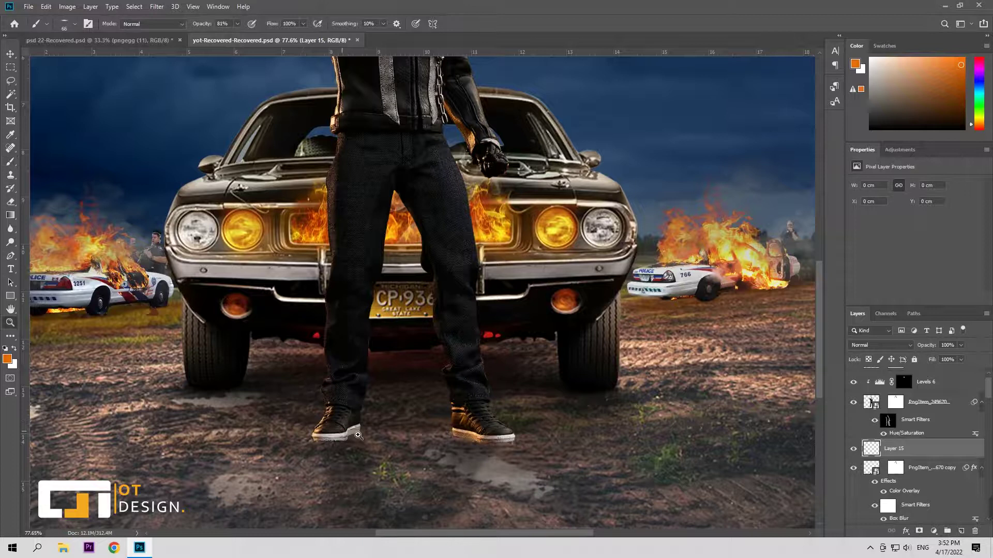
pyautogui.keyDown('alt'); pyautogui.scroll(5, 341, 421); pyautogui.keyUp('alt')
pyautogui.press('d')
# Step: Paint dark contact shadows under the left and right shoes, undoing a stray white stroke
pyautogui.moveTo(357, 442); pyautogui.dragTo(292, 451)
pyautogui.press('z')
pyautogui.moveTo(459, 435)
pyautogui.mouseDown()
pyautogui.moveTo(425, 464)
pyautogui.moveTo(470, 469)
pyautogui.mouseUp()
pyautogui.press('b')
pyautogui.moveTo(574, 422); pyautogui.dragTo(686, 440)
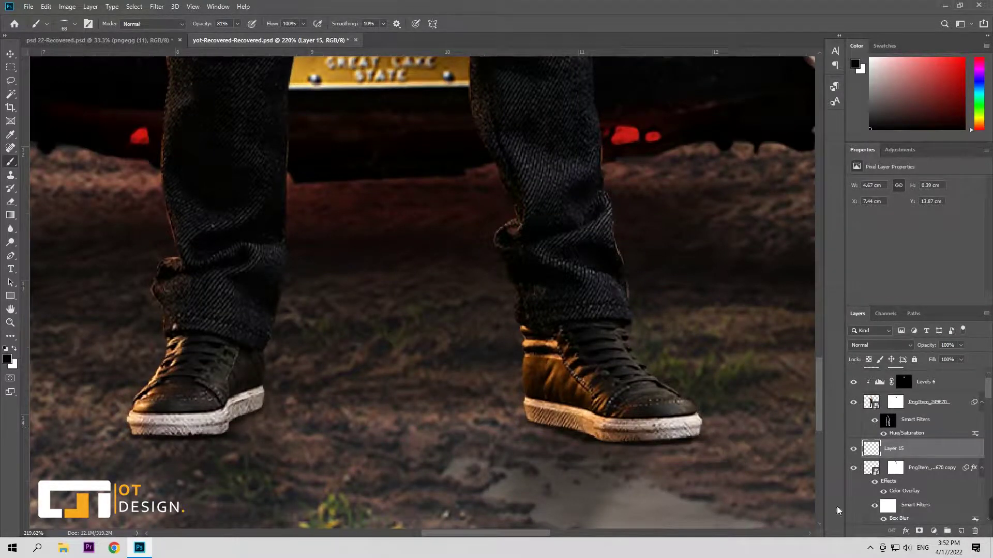
pyautogui.press('x')
pyautogui.moveTo(59, 430); pyautogui.dragTo(95, 438)
pyautogui.hotkey('ctrl', 'z')
pyautogui.press('x')
# Step: Add a mask to Layer 15 and lower its opacity to about 85%
pyautogui.click(918, 531)
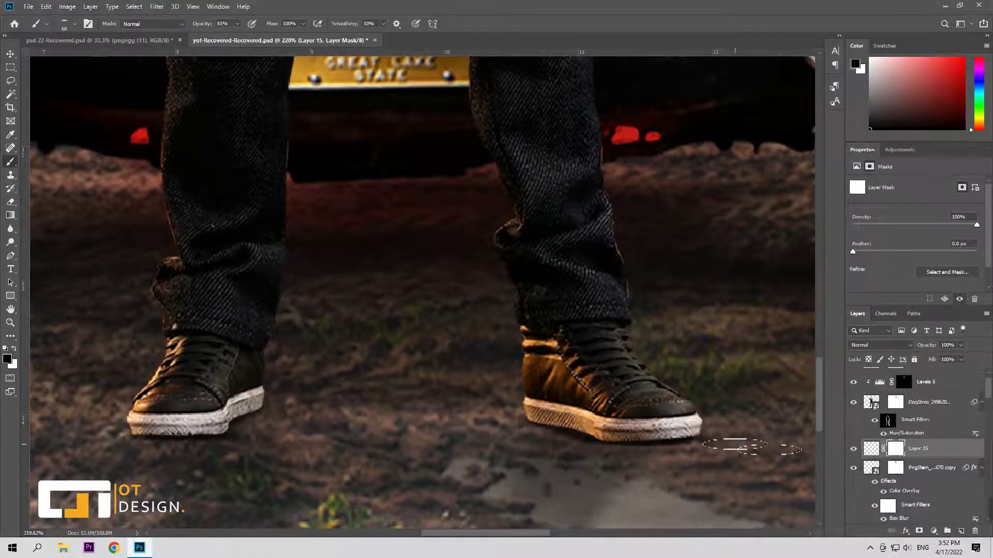
pyautogui.moveTo(745, 449); pyautogui.dragTo(701, 450)
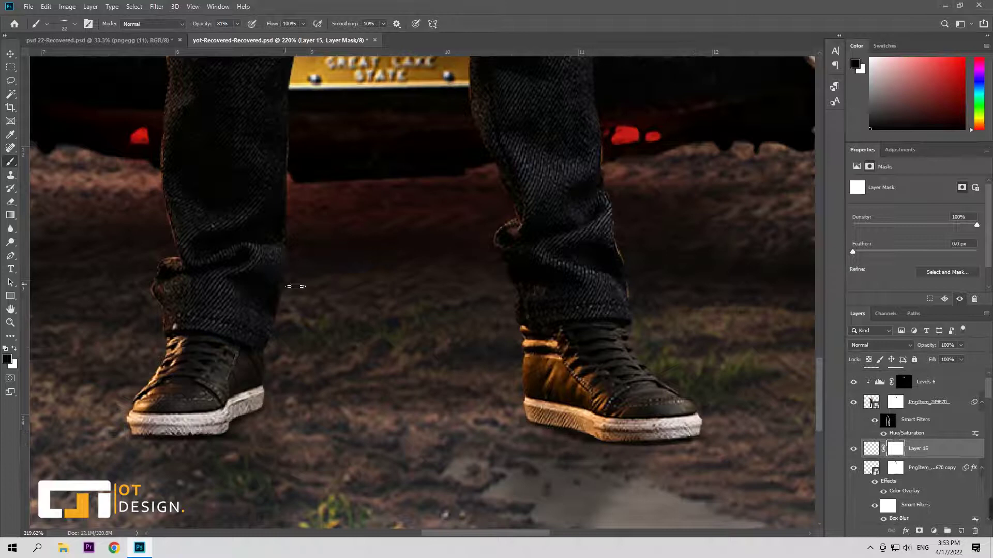
pyautogui.moveTo(938, 346); pyautogui.dragTo(924, 346)
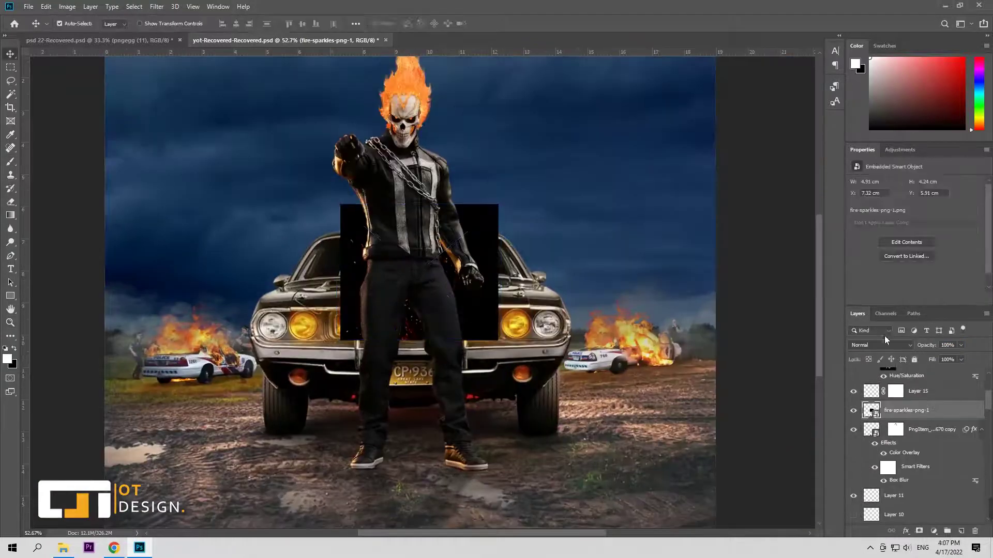
pyautogui.click(882, 345)
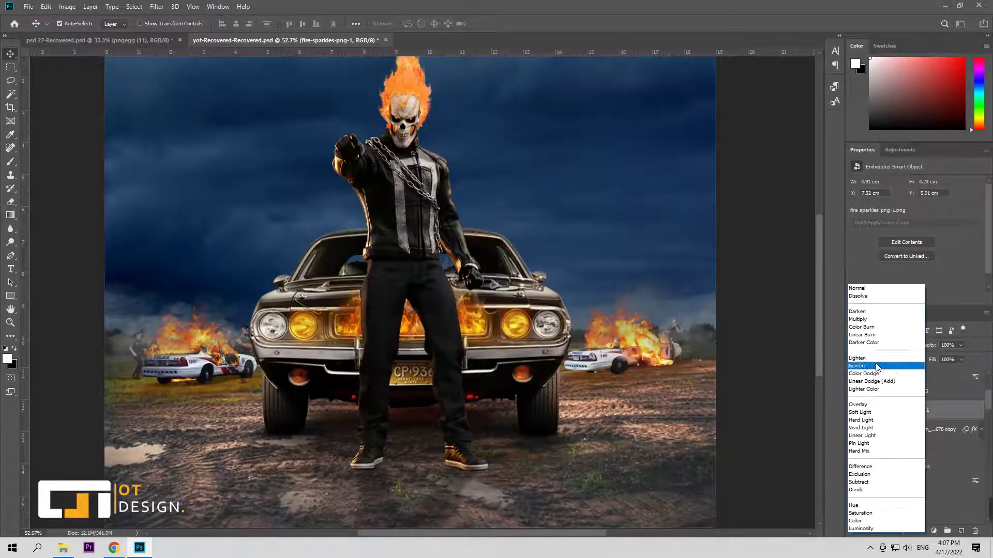
# Step: Set fire-sparkles-png-1 to Screen blend mode and enlarge it down-left around the rider
pyautogui.click(876, 365)
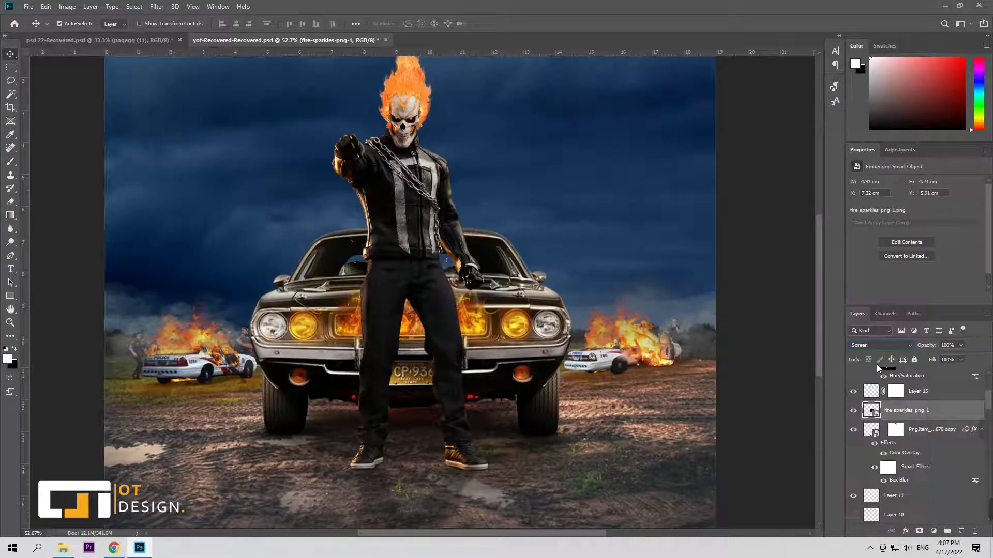
pyautogui.hotkey('ctrl', 't')
pyautogui.moveTo(522, 259)
pyautogui.mouseDown()
pyautogui.moveTo(356, 270)
pyautogui.moveTo(448, 256)
pyautogui.mouseUp()
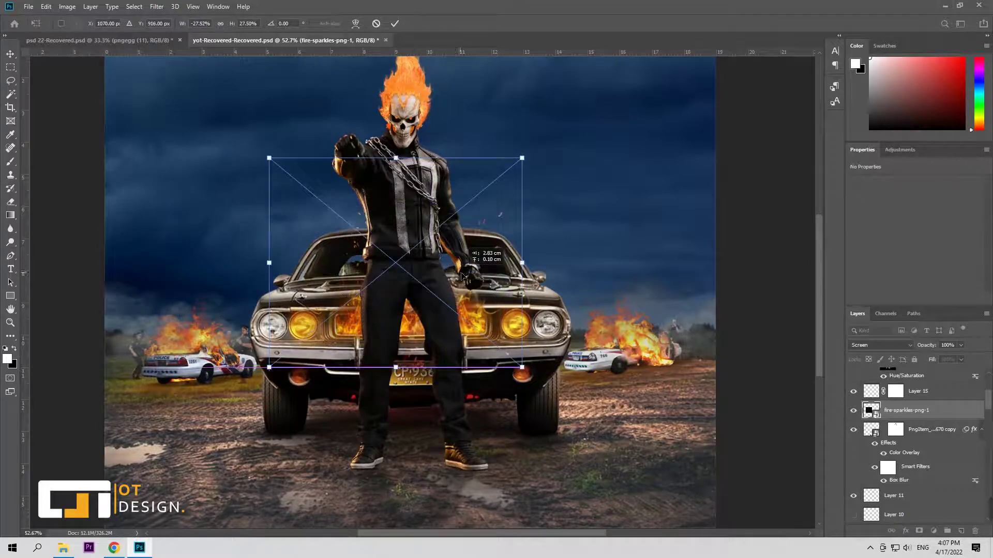
pyautogui.moveTo(532, 265); pyautogui.dragTo(540, 274)
pyautogui.moveTo(440, 275); pyautogui.dragTo(431, 291)
pyautogui.click(394, 23)
pyautogui.hotkey('ctrl', '-')
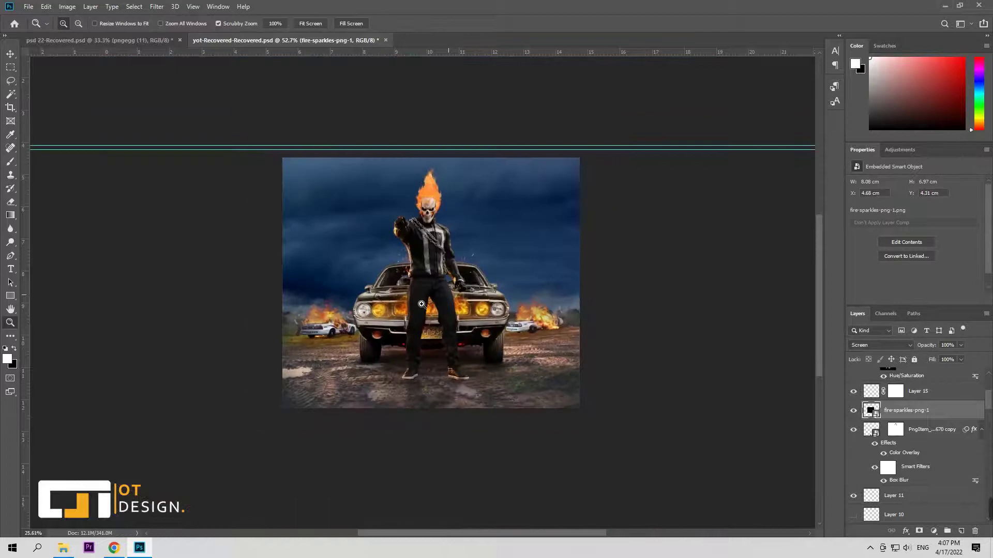
pyautogui.hotkey('ctrl', '0')
# Step: Add a layer mask to the sparkles and load a larger black brush
pyautogui.click(918, 531)
pyautogui.press('b')
pyautogui.press('x')
pyautogui.press(']')
pyautogui.press(']')
pyautogui.press(']')
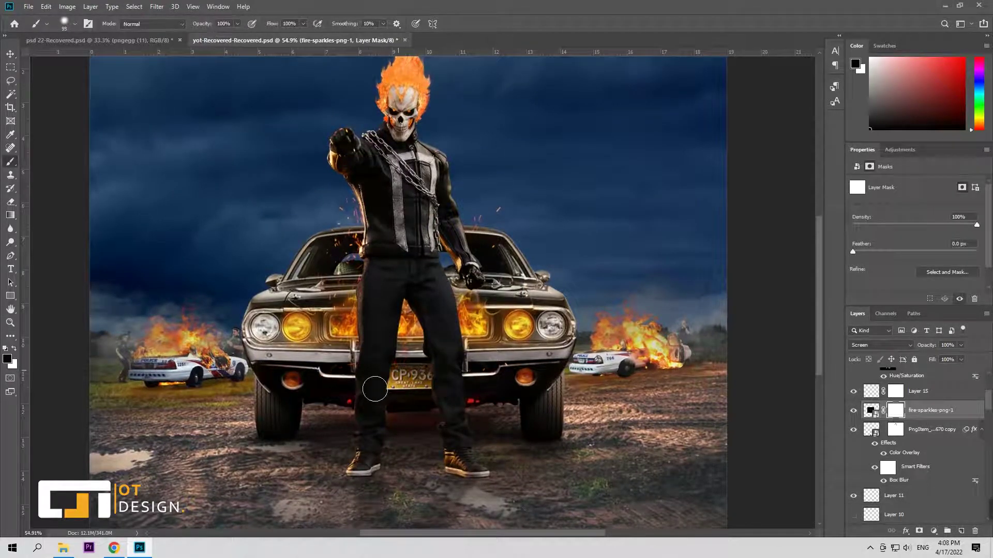
pyautogui.press('v')
# Step: Apply a Motion Blur filter to the fire-sparkles-png-1 layer
pyautogui.click(871, 410)
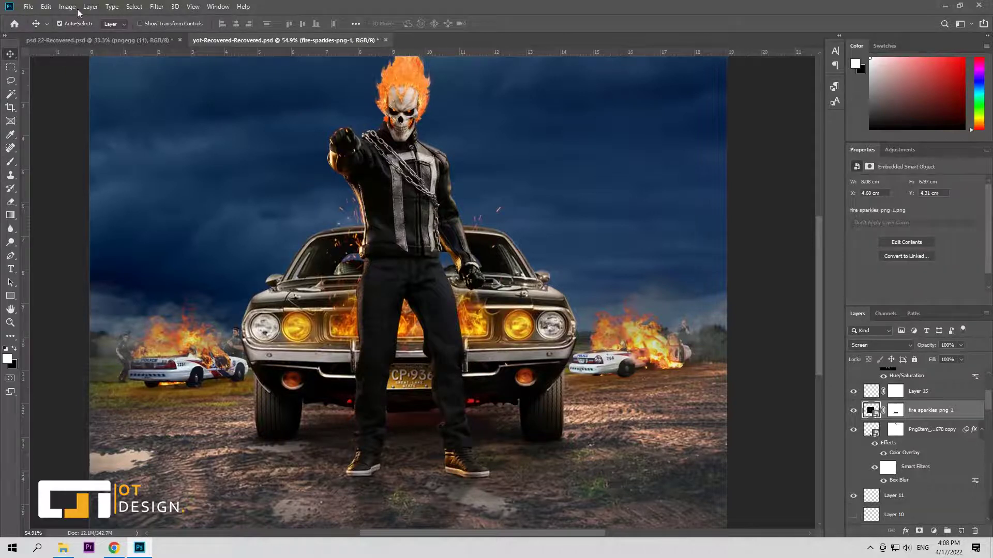
pyautogui.click(156, 6)
pyautogui.click(325, 182)
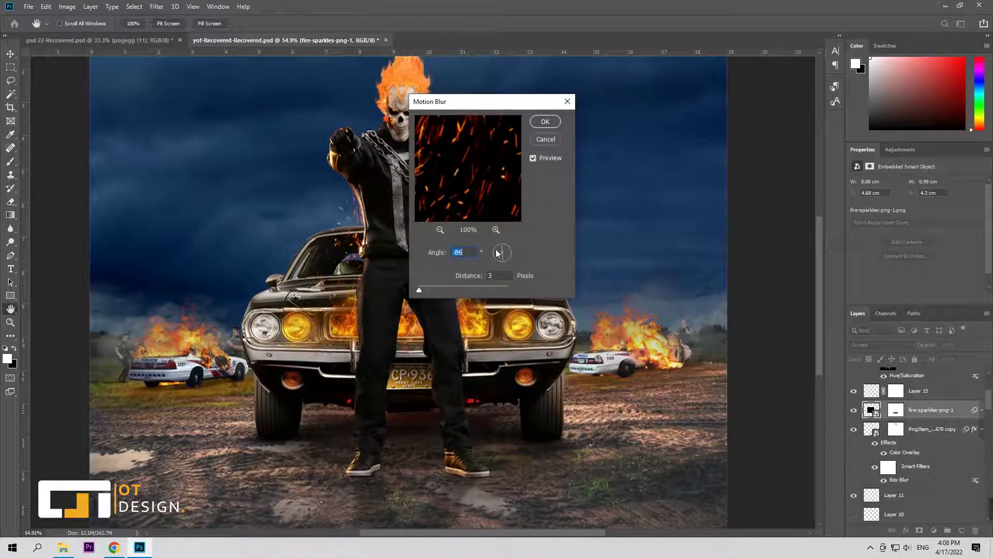
pyautogui.click(545, 122)
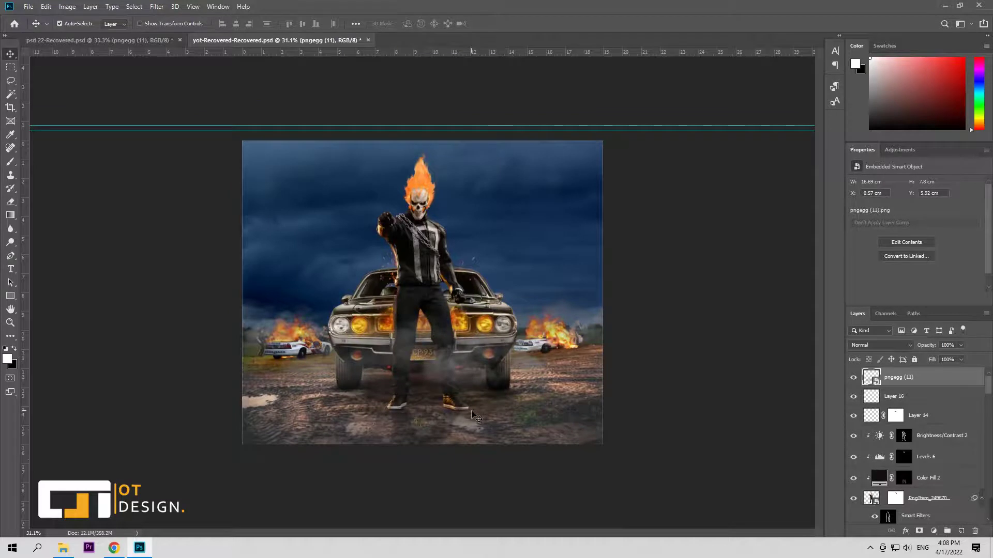
# Step: Move the pngegg (11) haze left, widen it, and nudge it slightly upward
pyautogui.hotkey('ctrl', 't')
pyautogui.moveTo(617, 238); pyautogui.dragTo(563, 238)
pyautogui.moveTo(571, 309); pyautogui.dragTo(612, 288)
pyautogui.click(394, 24)
pyautogui.moveTo(476, 348); pyautogui.dragTo(476, 343)
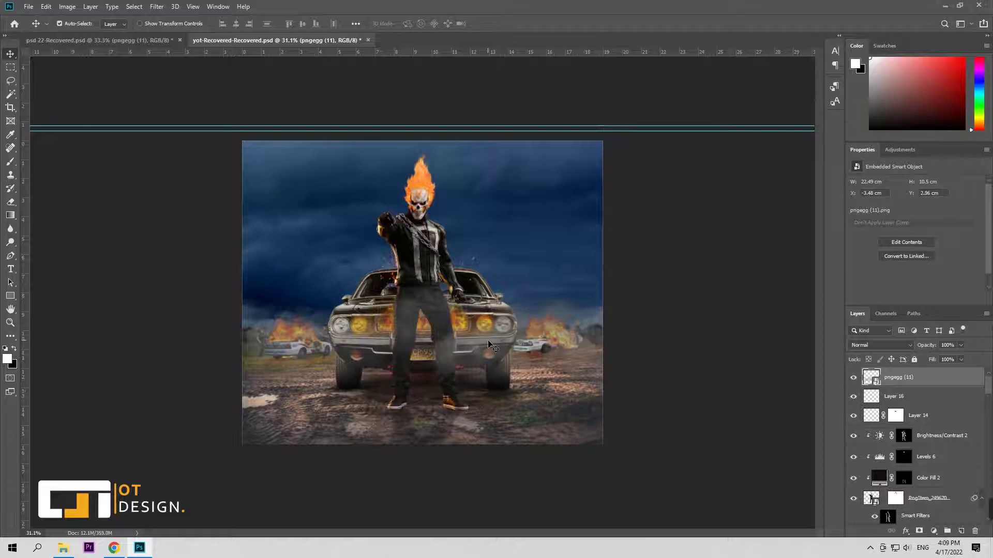
# Step: Brighten the haze with Levels, white input at 243, then reselect pngegg (11)
pyautogui.click(68, 6)
pyautogui.click(186, 42)
pyautogui.moveTo(529, 221); pyautogui.dragTo(523, 221)
pyautogui.moveTo(537, 106); pyautogui.dragTo(341, 57)
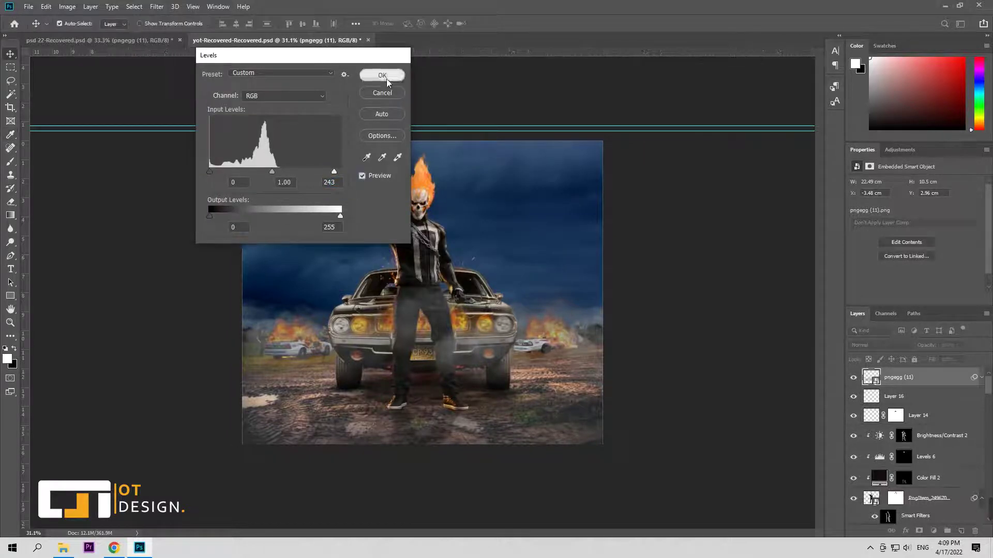
pyautogui.click(382, 76)
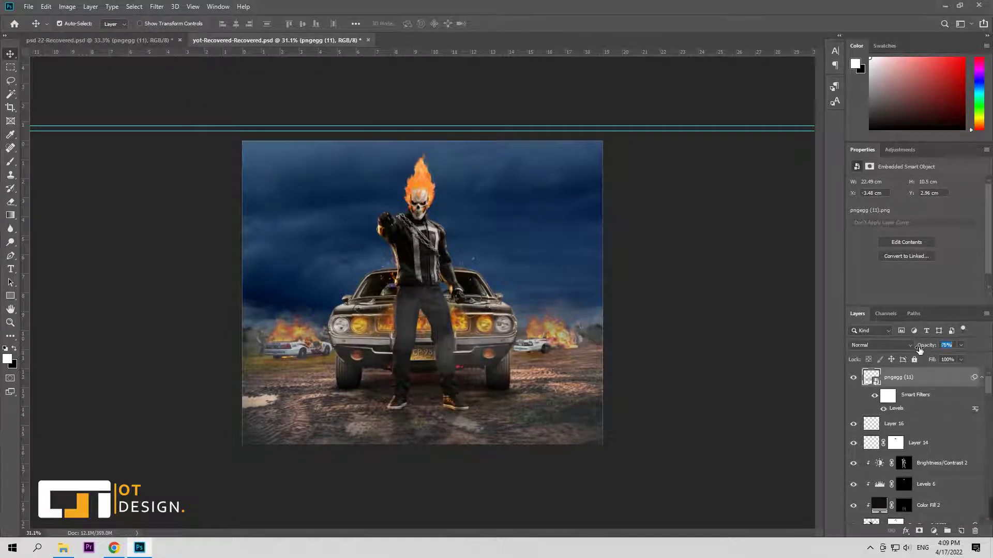
pyautogui.hotkey('alt', '[')
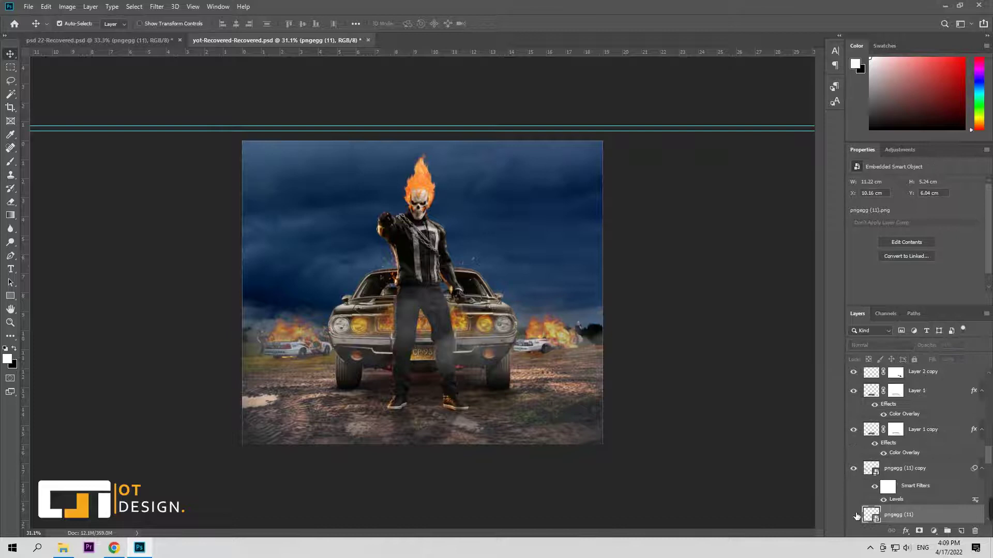
pyautogui.hotkey('alt', '[')
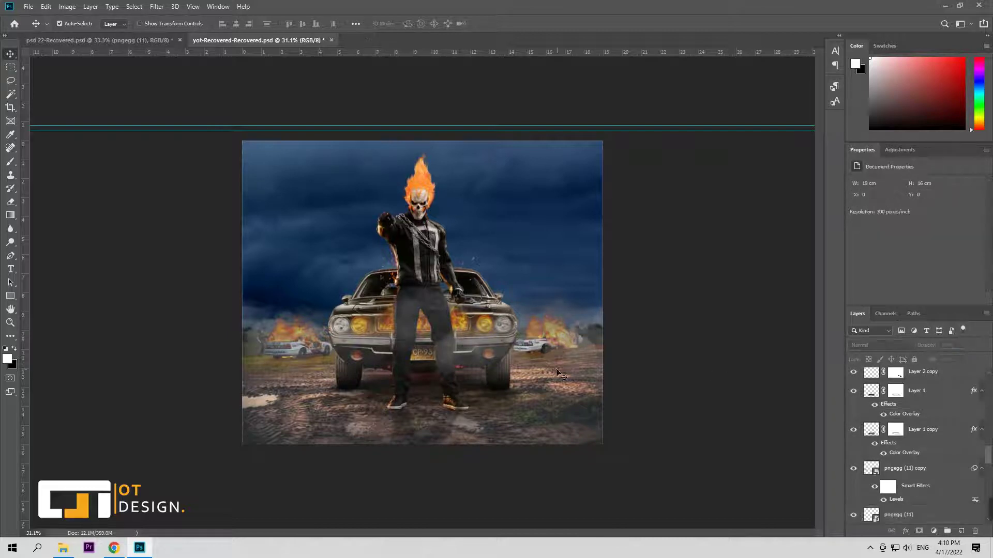
pyautogui.scroll(-2, 976, 377)
pyautogui.click(876, 381)
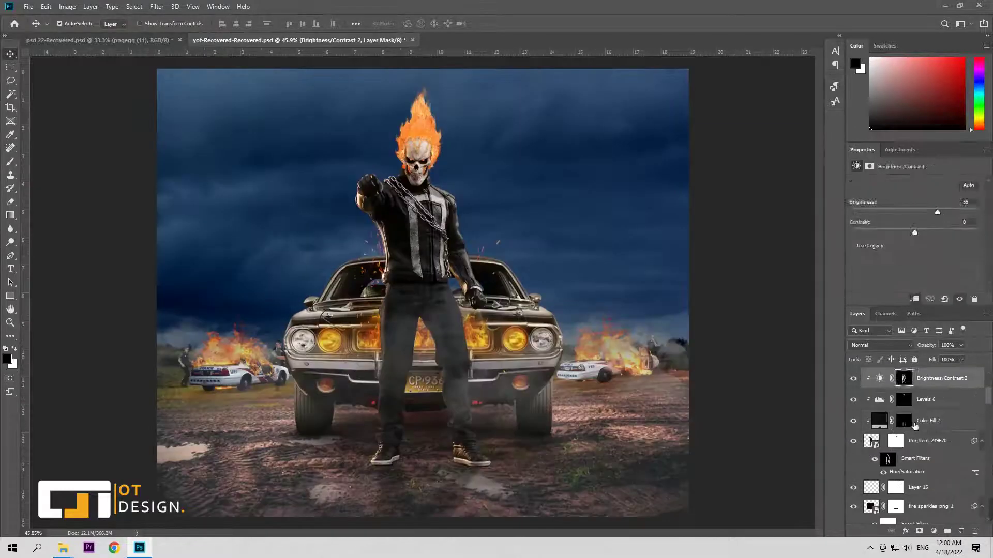
# Step: Brush soft ground darkening around the boots into the Color Fill 2 mask, keeping its fill colour unchanged
pyautogui.moveTo(470, 446); pyautogui.dragTo(393, 439)
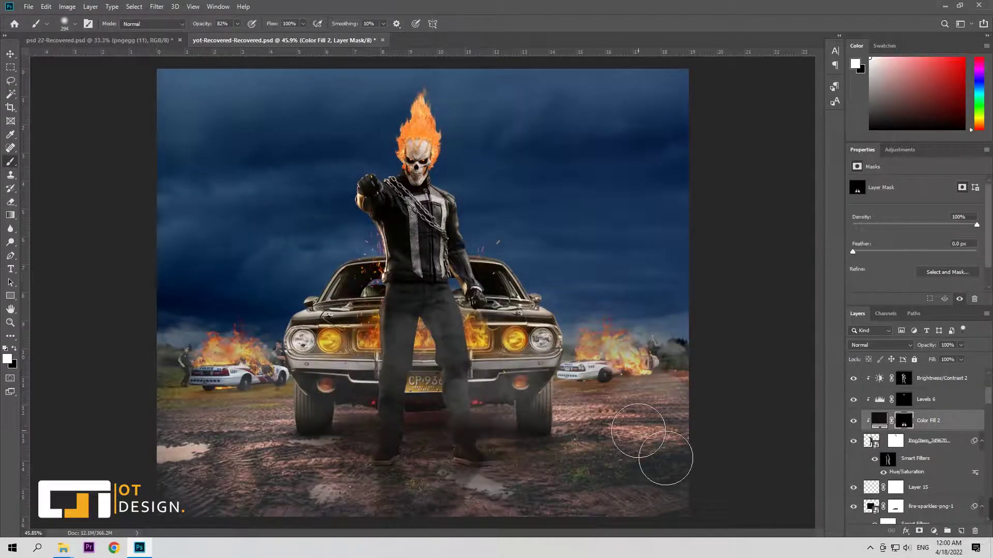
pyautogui.doubleClick(879, 421)
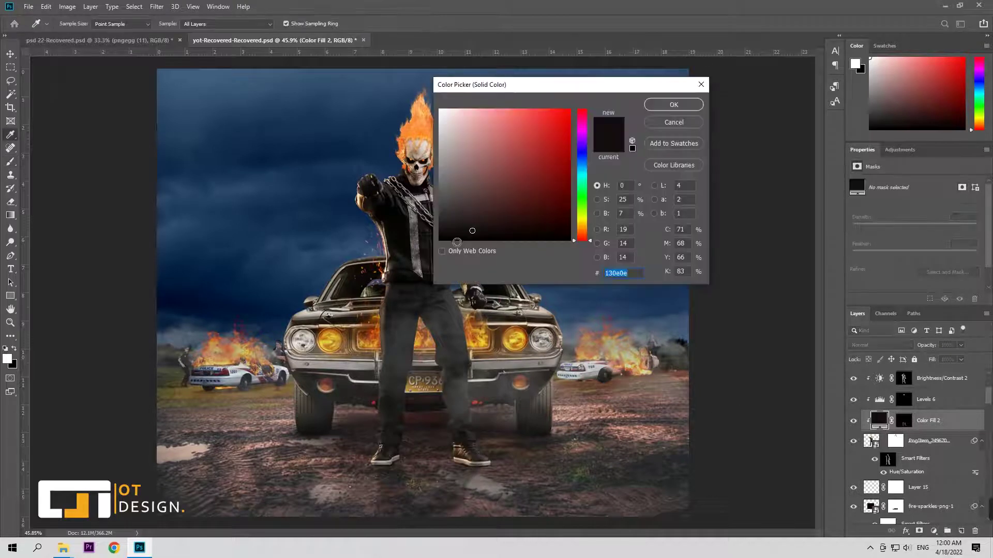
pyautogui.press('Return')
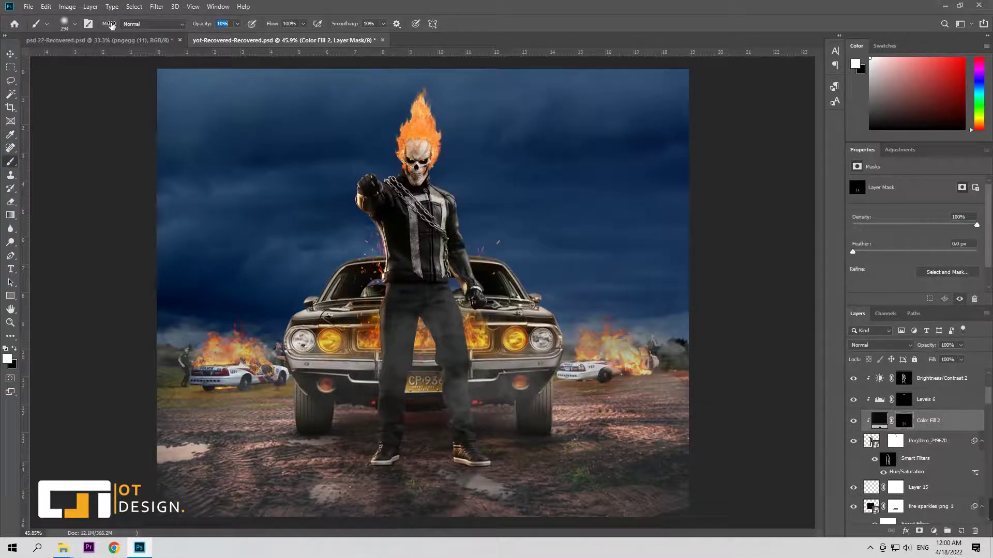
pyautogui.moveTo(387, 466)
pyautogui.mouseDown()
pyautogui.moveTo(476, 465)
pyautogui.moveTo(465, 410)
pyautogui.moveTo(406, 447)
pyautogui.moveTo(421, 417)
pyautogui.moveTo(491, 432)
pyautogui.moveTo(428, 358)
pyautogui.moveTo(448, 339)
pyautogui.mouseUp()
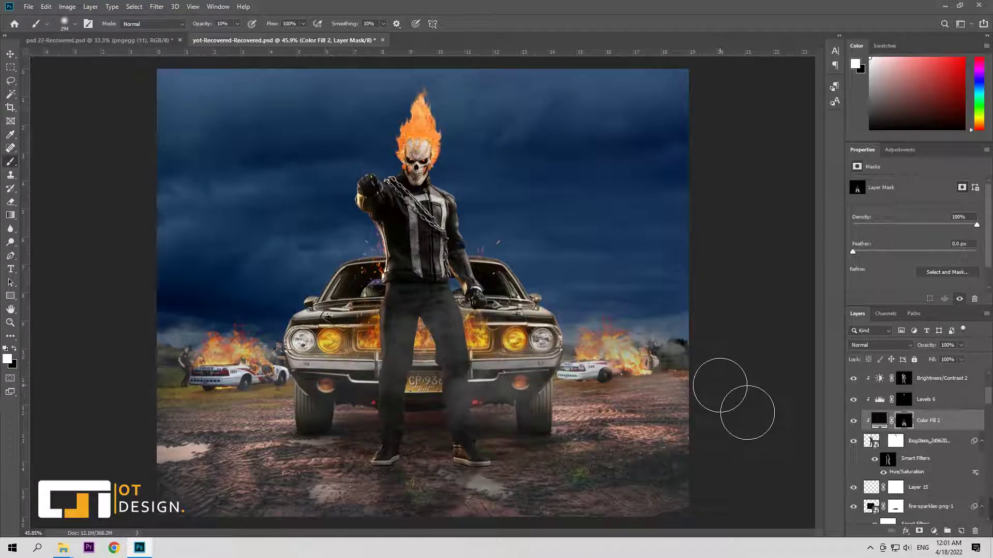
# Step: Alt-drag Layer 5 to create a Layer 5 copy beneath it at 61% opacity
pyautogui.press('v')
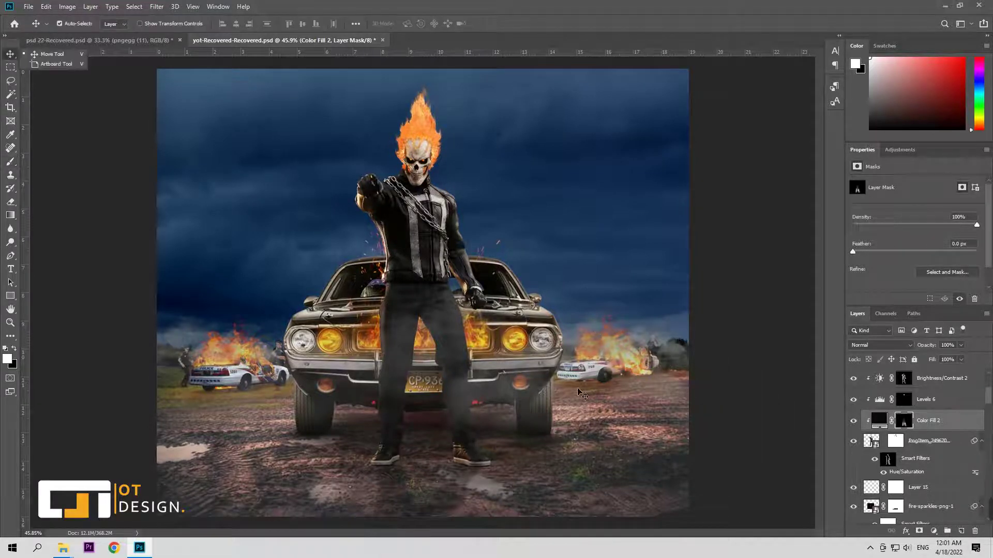
pyautogui.click(573, 404)
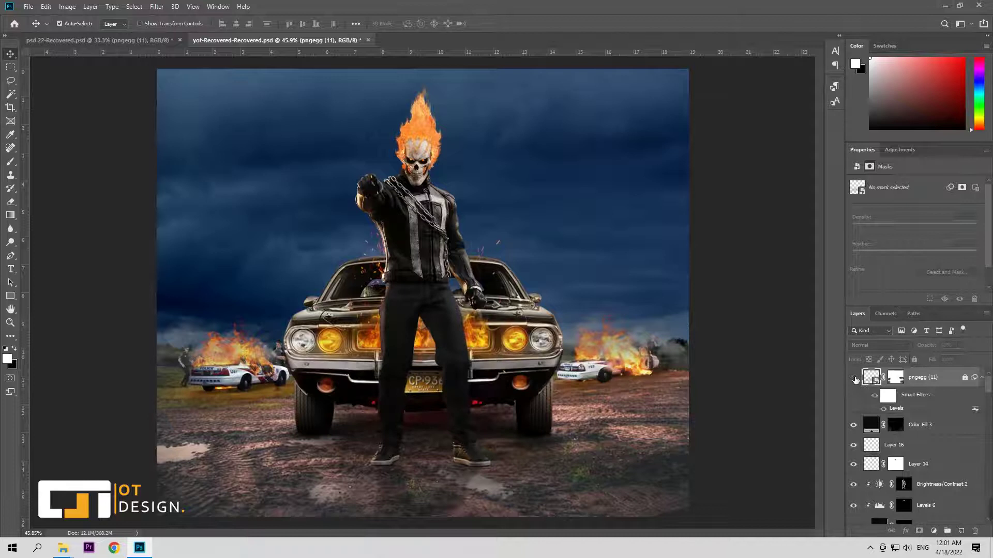
pyautogui.click(734, 404)
pyautogui.click(579, 384)
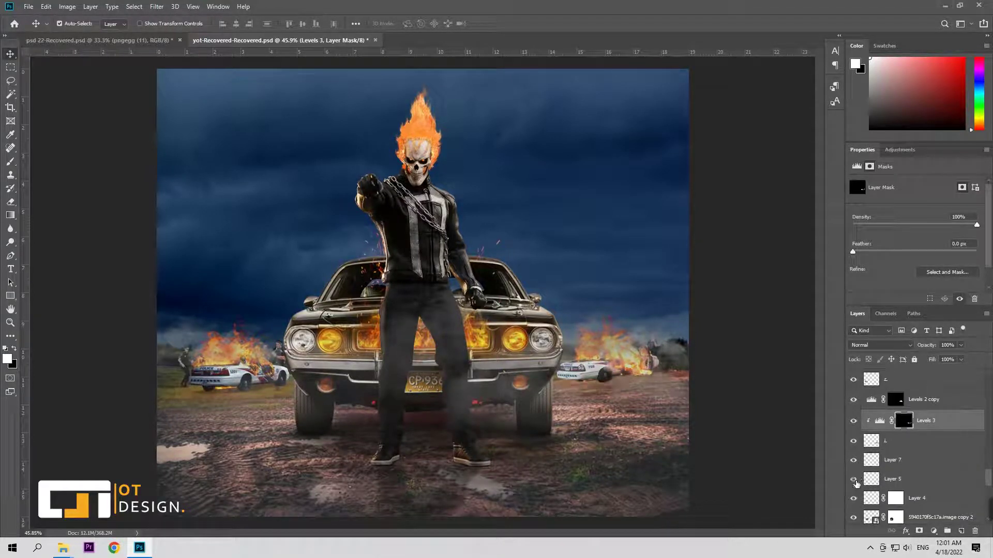
pyautogui.click(859, 481)
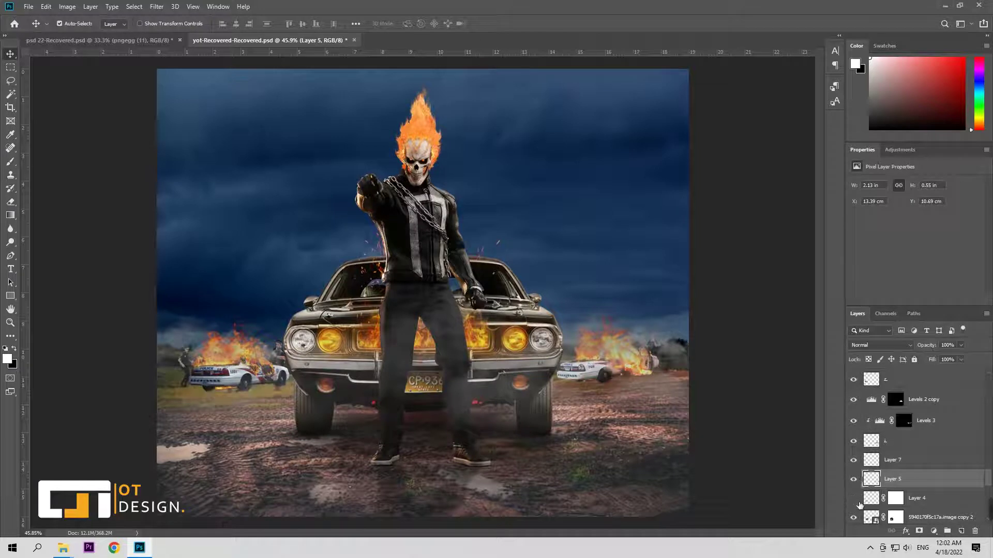
pyautogui.moveTo(871, 479); pyautogui.dragTo(877, 495)
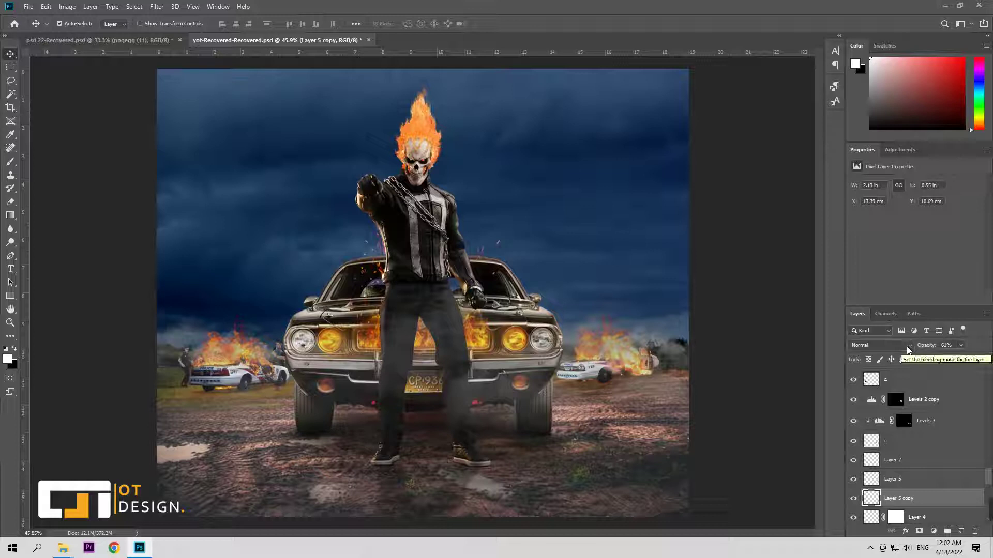
pyautogui.click(182, 363)
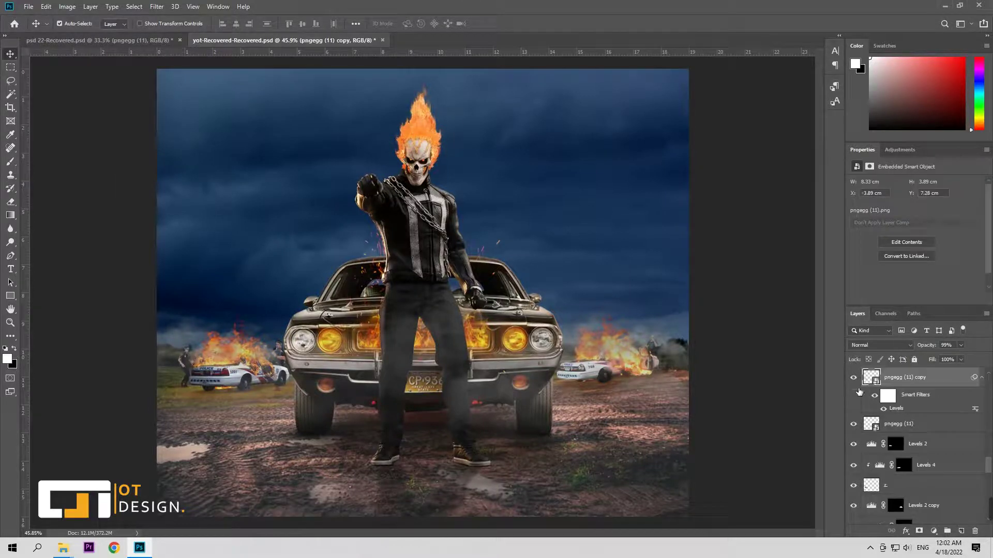
# Step: Show the officer image copy layer and resize the left police car layer to 2.9 × 1.94 cm
pyautogui.scroll(-3, 888, 403)
pyautogui.click(895, 456)
pyautogui.press('b')
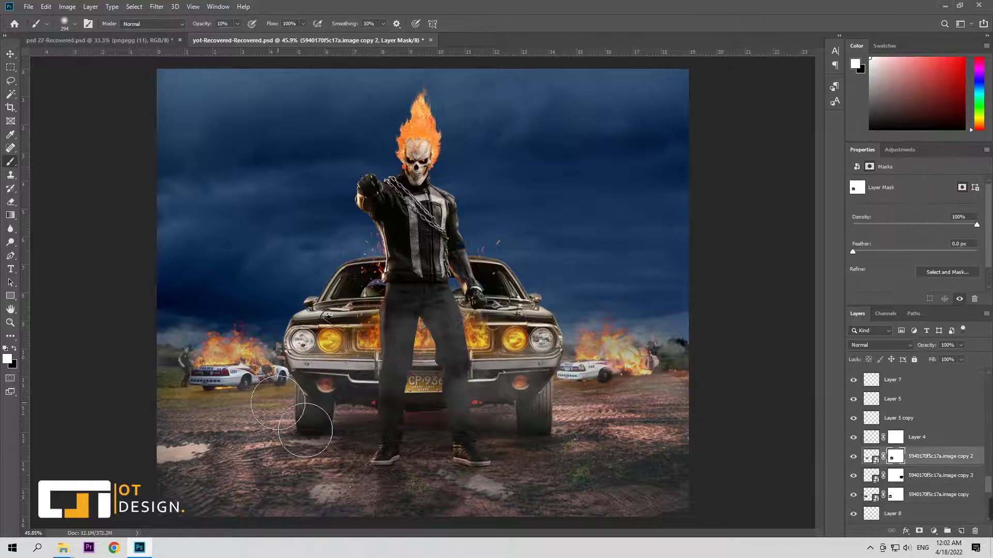
pyautogui.press('x')
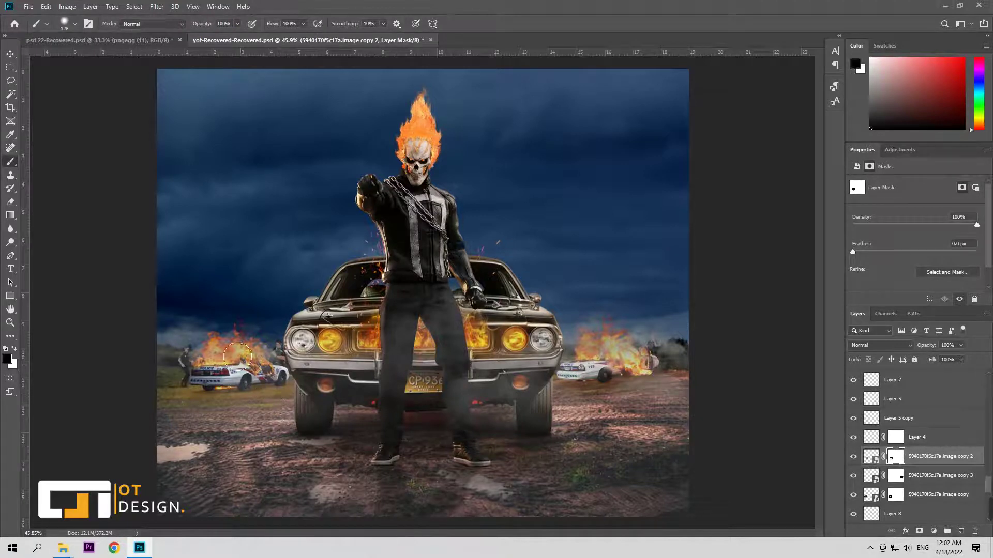
pyautogui.press('v')
pyautogui.click(856, 495)
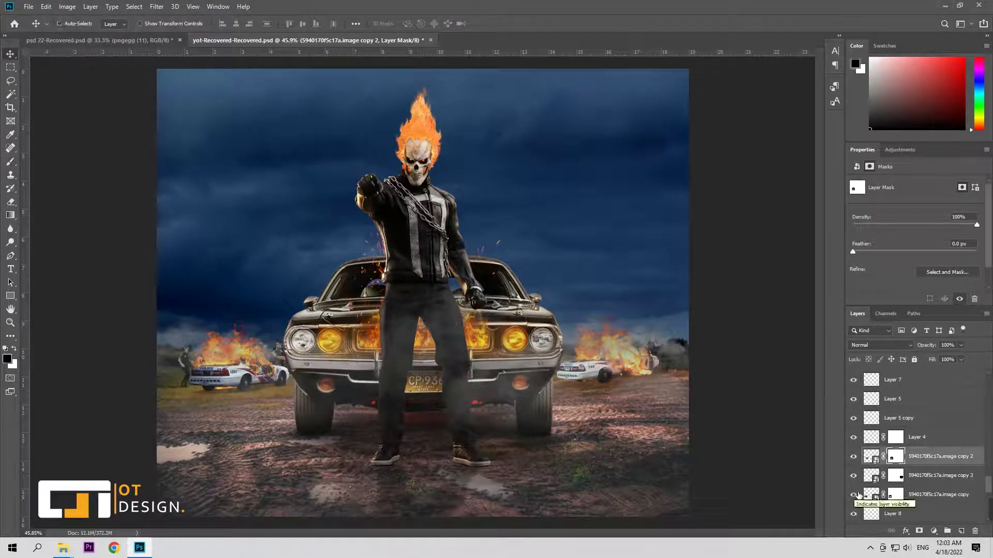
pyautogui.hotkey('ctrl', 't')
pyautogui.moveTo(298, 351); pyautogui.dragTo(300, 353)
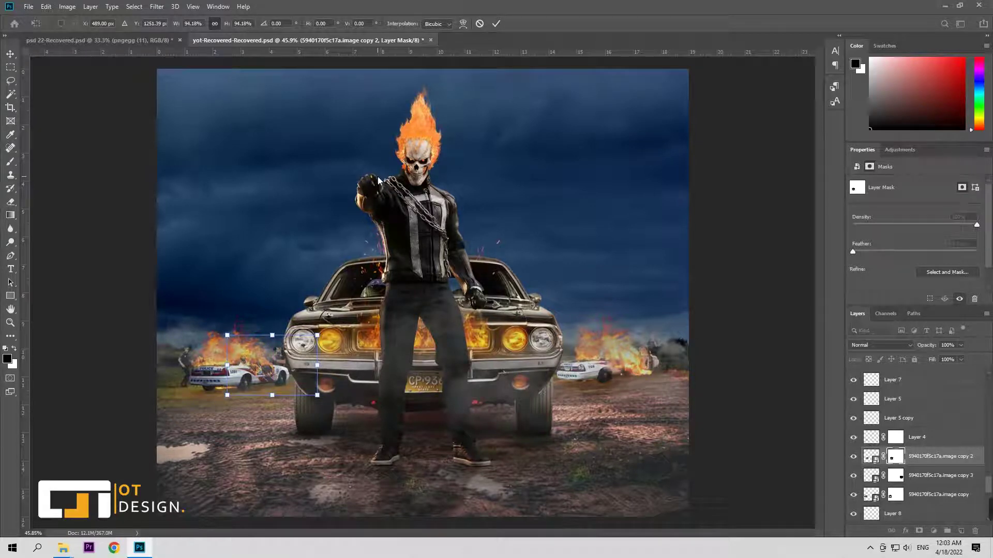
pyautogui.click(496, 23)
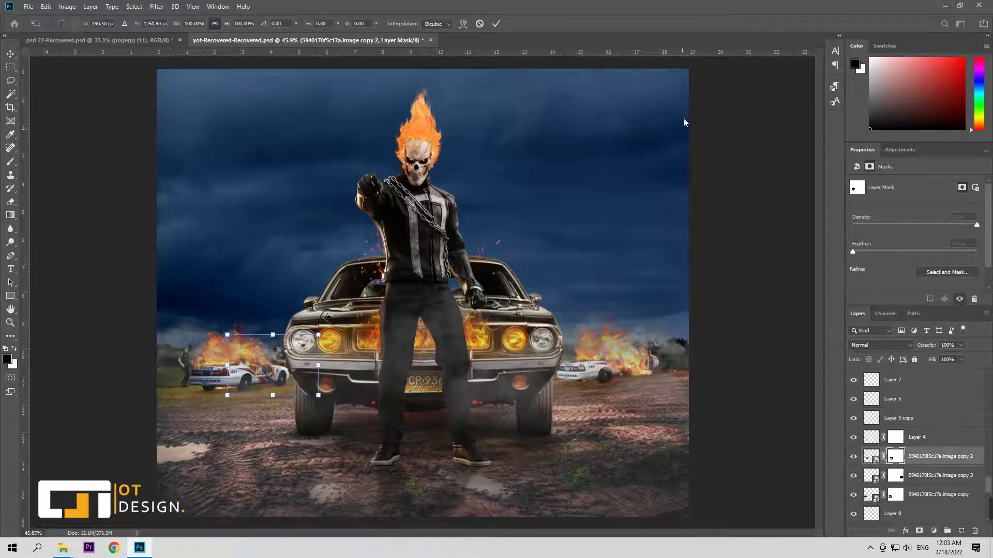
# Step: Shrink the officer figure to about 84% beside the left police car
pyautogui.click(874, 494)
pyautogui.hotkey('ctrl', 't')
pyautogui.moveTo(273, 331); pyautogui.dragTo(257, 339)
pyautogui.click(497, 23)
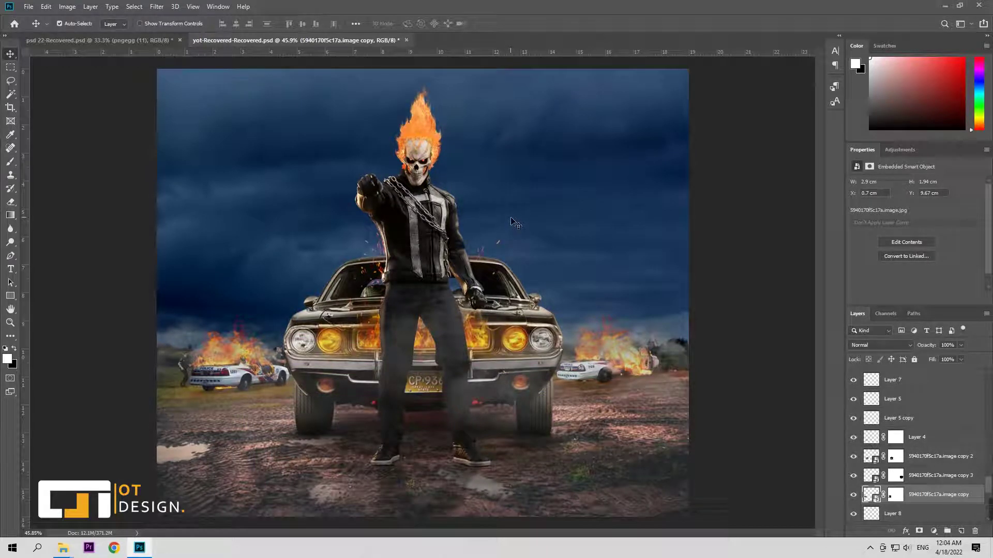
# Step: Zoom in on the left police car and target the bottom image copy layer's mask with the brush
pyautogui.click(498, 237)
pyautogui.scroll(5, 186, 365)
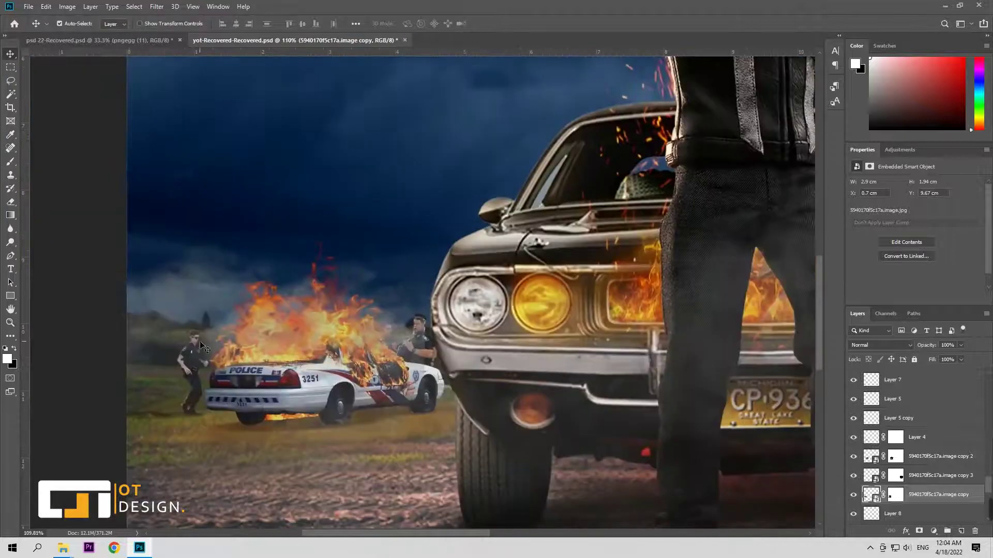
pyautogui.scroll(-5, 908, 440)
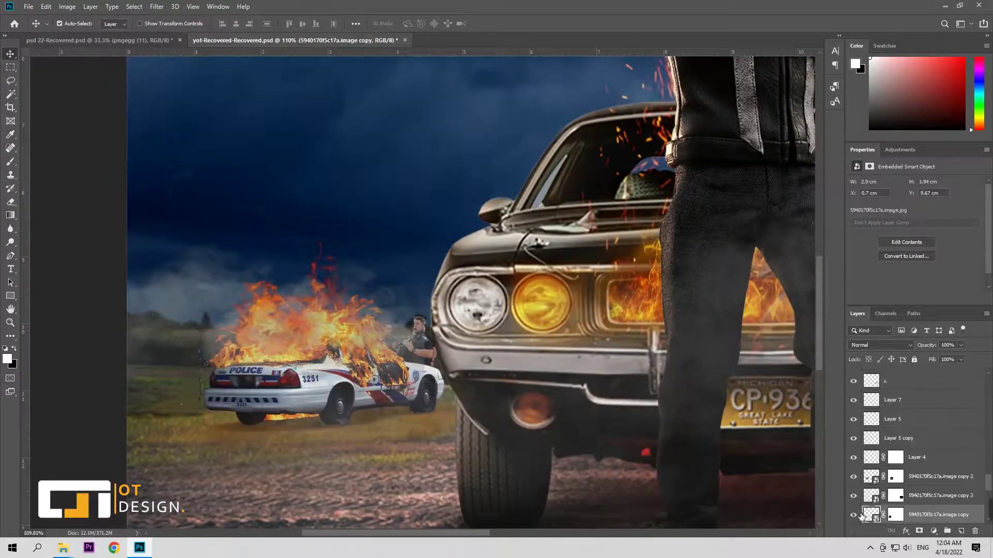
pyautogui.click(895, 514)
pyautogui.press('b')
pyautogui.press('x')
pyautogui.press('x')
# Step: On a new layer, paint orange sampled from the flames onto the grass under the car
pyautogui.hotkey('ctrl', 'shift', 'alt', 'n')
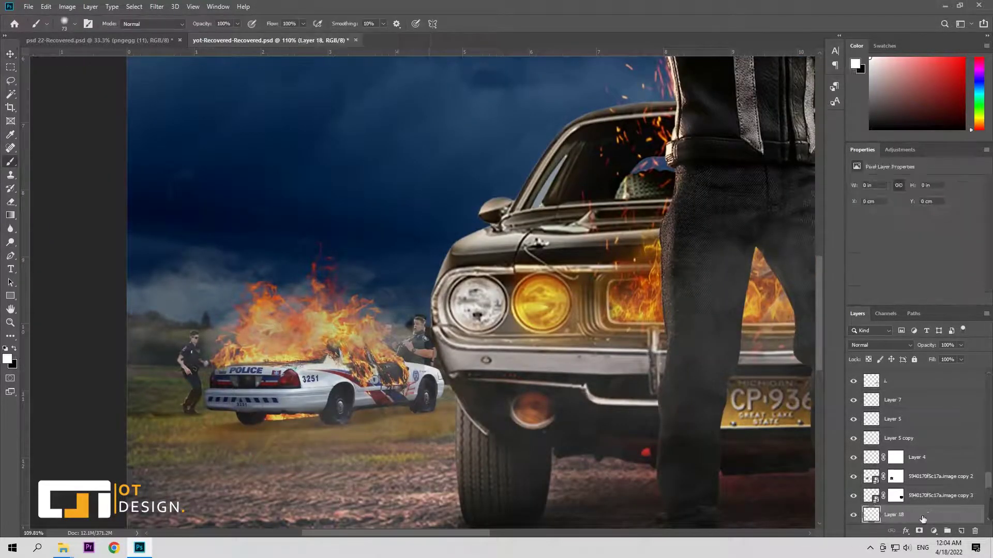
pyautogui.keyDown('alt'); pyautogui.click(273, 329); pyautogui.keyUp('alt')
pyautogui.moveTo(228, 414); pyautogui.dragTo(290, 444)
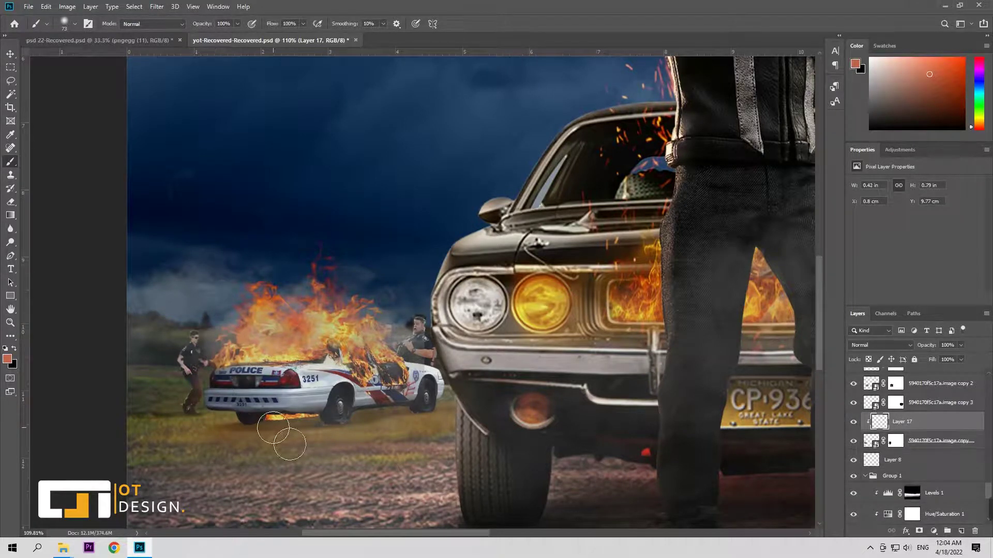
pyautogui.scroll(-3, 290, 445)
pyautogui.scroll(-2, 290, 445)
pyautogui.scroll(5, 290, 413)
# Step: Set the glow layer's blend mode to Lighten
pyautogui.click(879, 345)
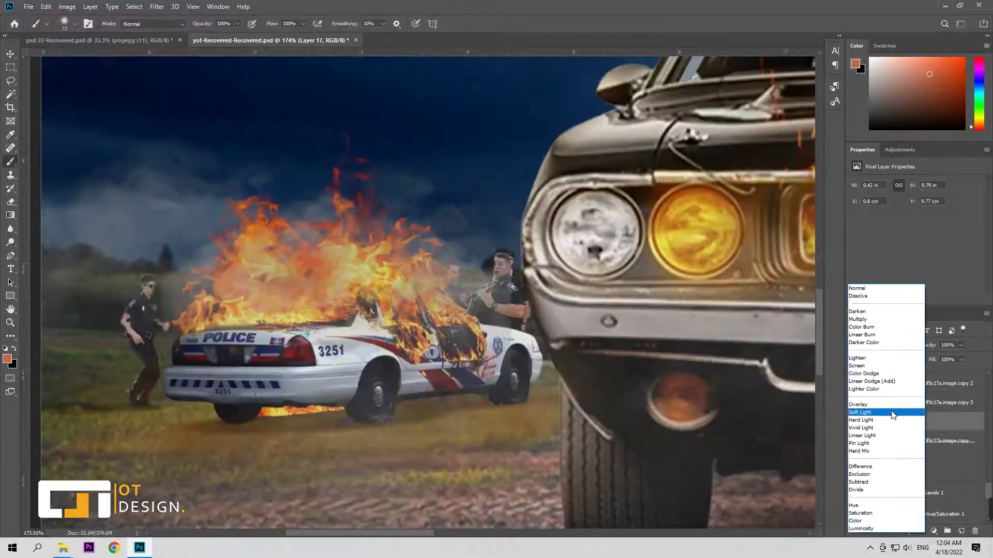
pyautogui.click(857, 358)
pyautogui.click(529, 419)
pyautogui.scroll(-1, 518, 423)
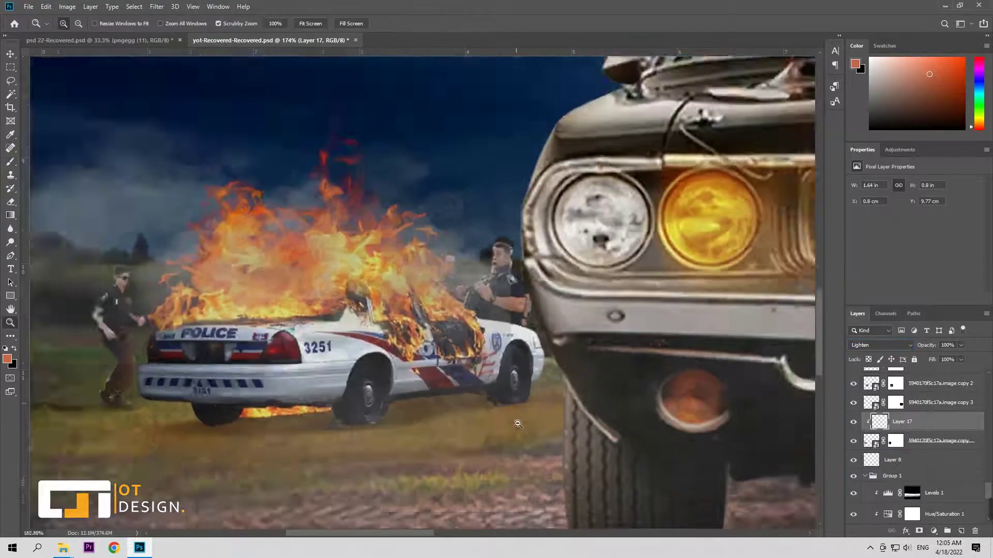
pyautogui.scroll(2, 518, 424)
# Step: Switch back to the brush and make it smaller
pyautogui.press('b')
pyautogui.press('[')
pyautogui.press('[')
pyautogui.press('[')
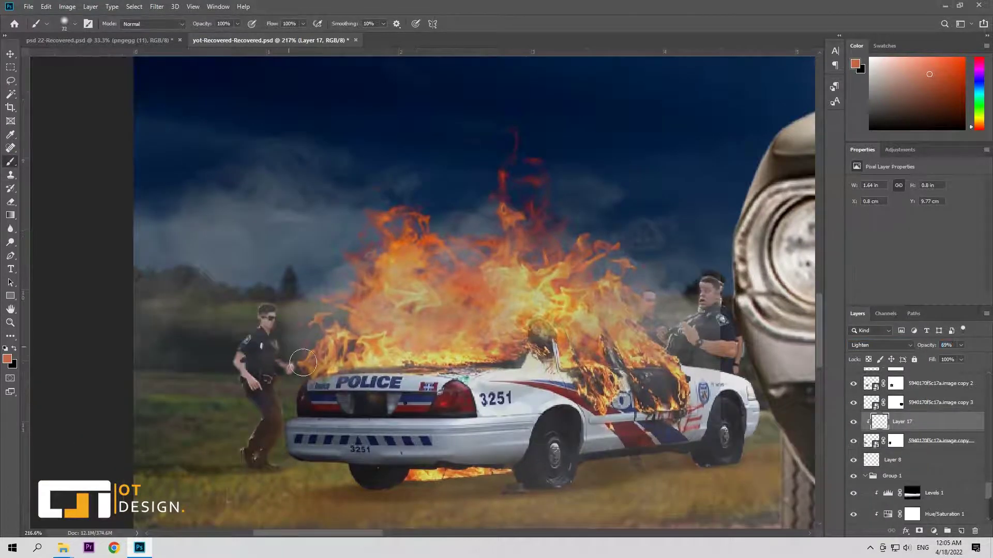
pyautogui.scroll(-2, 301, 390)
pyautogui.scroll(-2, 301, 390)
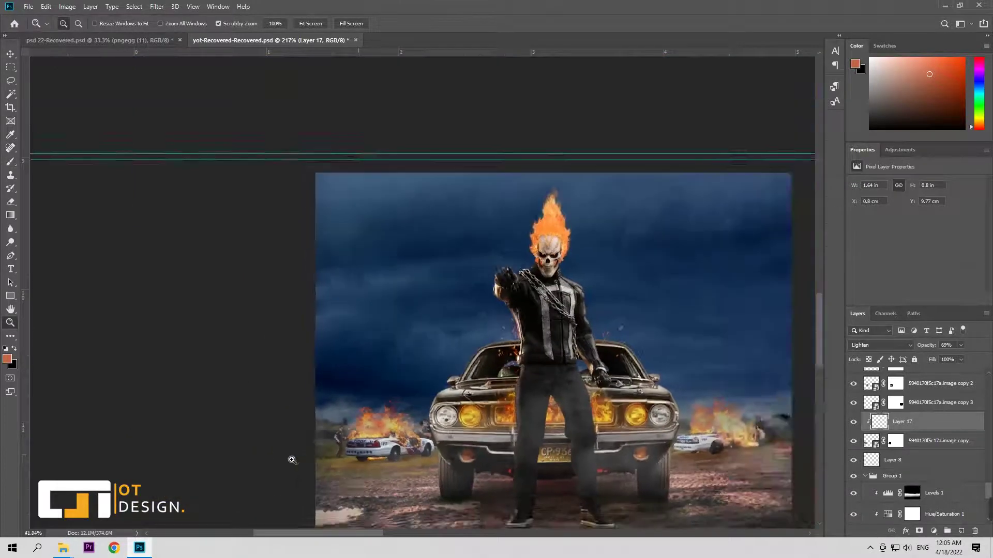
pyautogui.scroll(3, 531, 316)
pyautogui.scroll(2, 531, 315)
# Step: Select the Levels 2 adjustment's mask and scroll down the Layers panel
pyautogui.press('v')
pyautogui.click(531, 316)
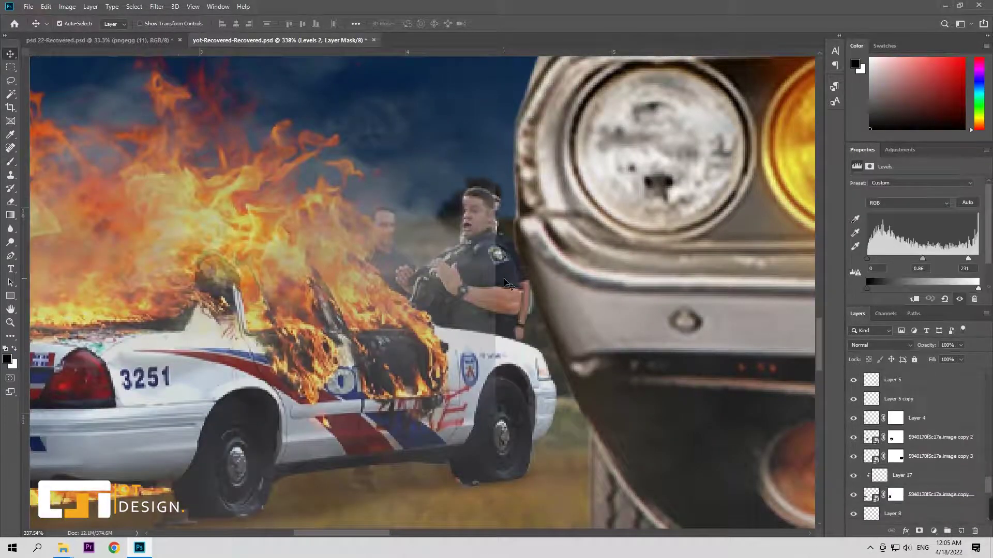
pyautogui.scroll(-3, 875, 494)
pyautogui.scroll(-3, 875, 494)
pyautogui.scroll(-3, 876, 494)
pyautogui.scroll(-3, 860, 456)
pyautogui.scroll(-3, 859, 470)
pyautogui.scroll(-3, 858, 486)
pyautogui.scroll(-2, 857, 503)
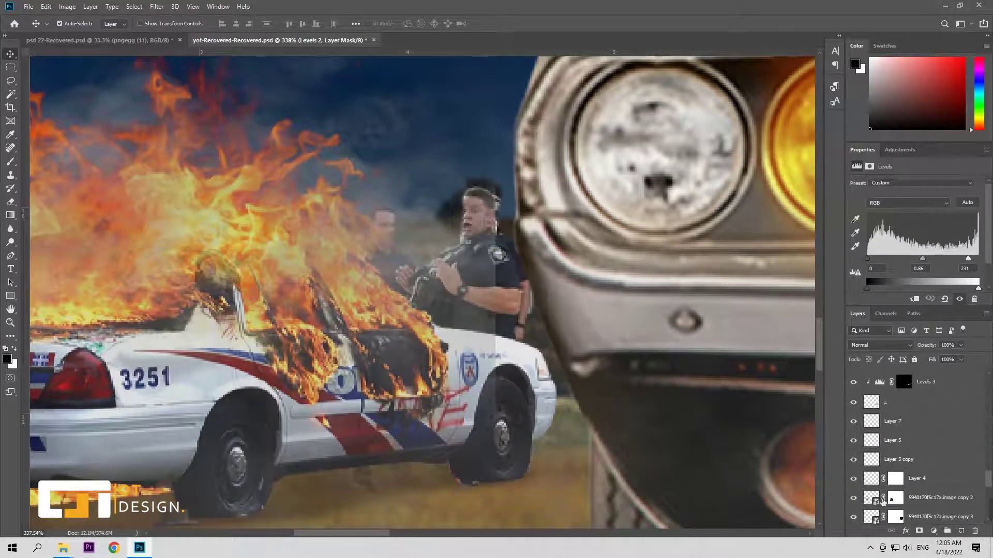
# Step: Add a new Lighten-mode layer above the officer's image copy 2 layer
pyautogui.click(895, 497)
pyautogui.press('b')
pyautogui.click(871, 497)
pyautogui.click(961, 532)
pyautogui.click(879, 345)
pyautogui.click(868, 358)
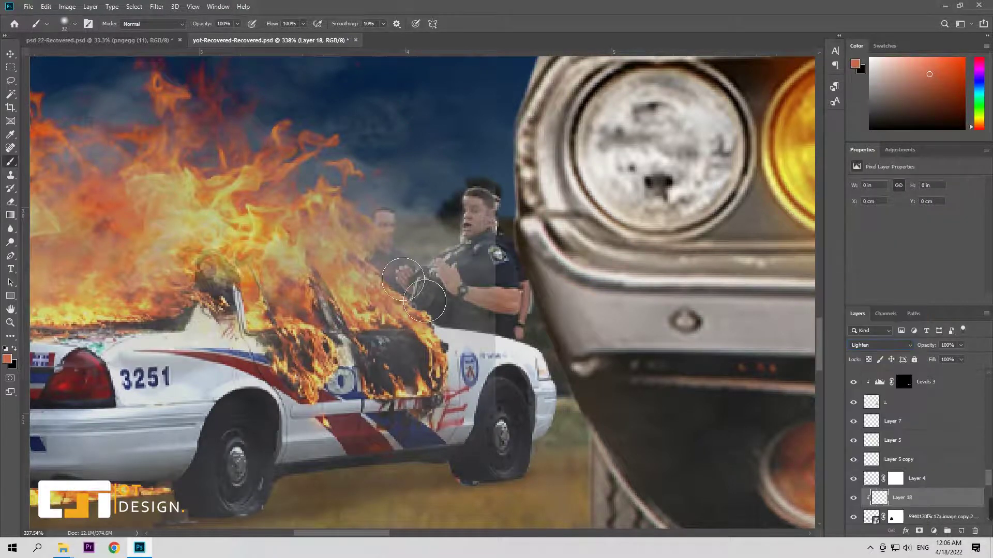
# Step: Paint orange firelight over the officer's arms and torso at 37% opacity
pyautogui.click(8, 358)
pyautogui.click(676, 100)
pyautogui.moveTo(423, 306)
pyautogui.mouseDown()
pyautogui.moveTo(435, 281)
pyautogui.moveTo(486, 341)
pyautogui.mouseUp()
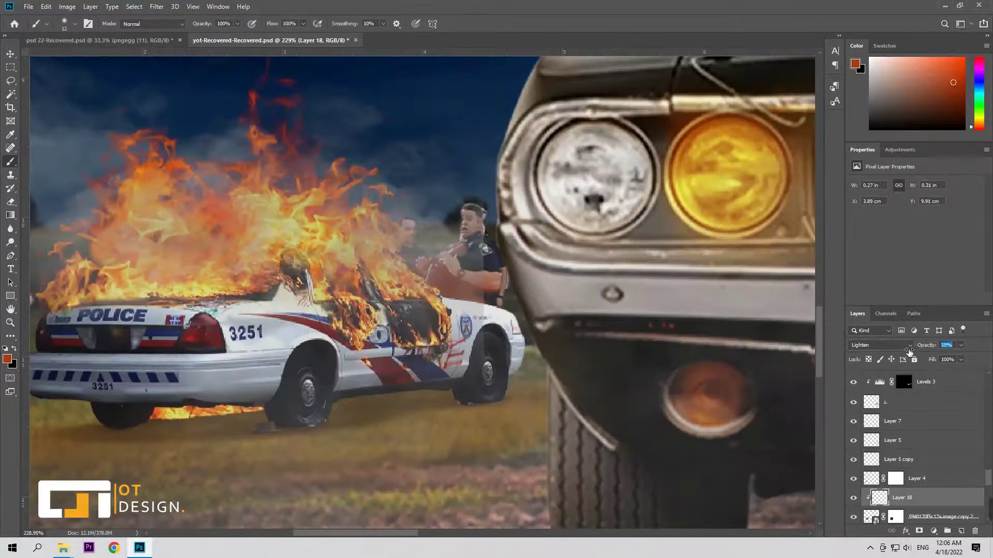
pyautogui.moveTo(909, 352); pyautogui.dragTo(894, 354)
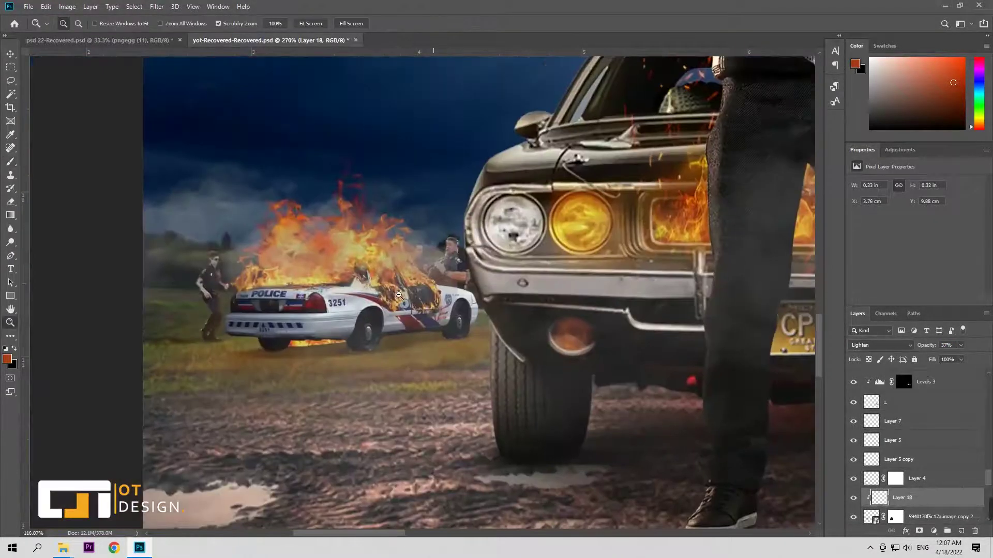
# Step: Target the officer layer's mask and zoom in to inspect the officer
pyautogui.hotkey('alt', '[')
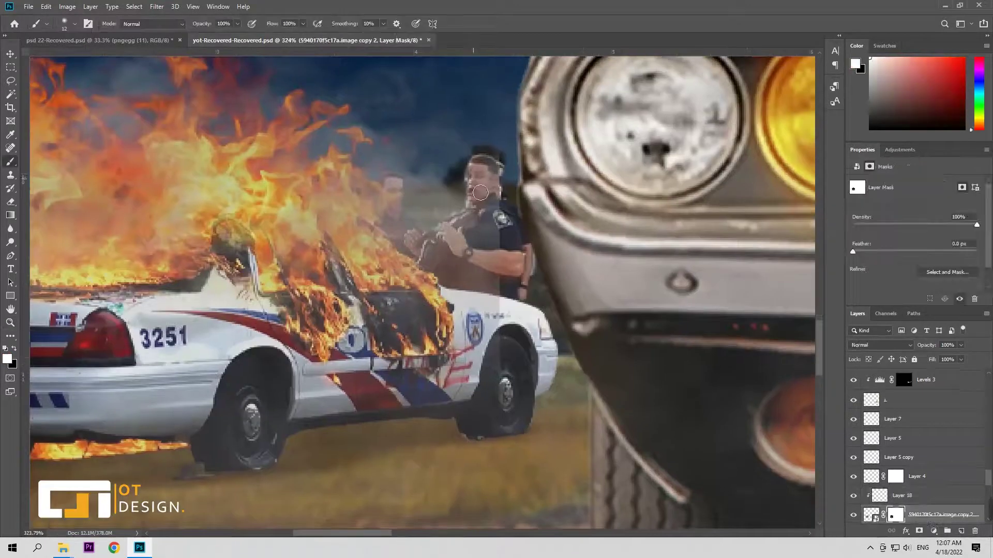
pyautogui.press('z')
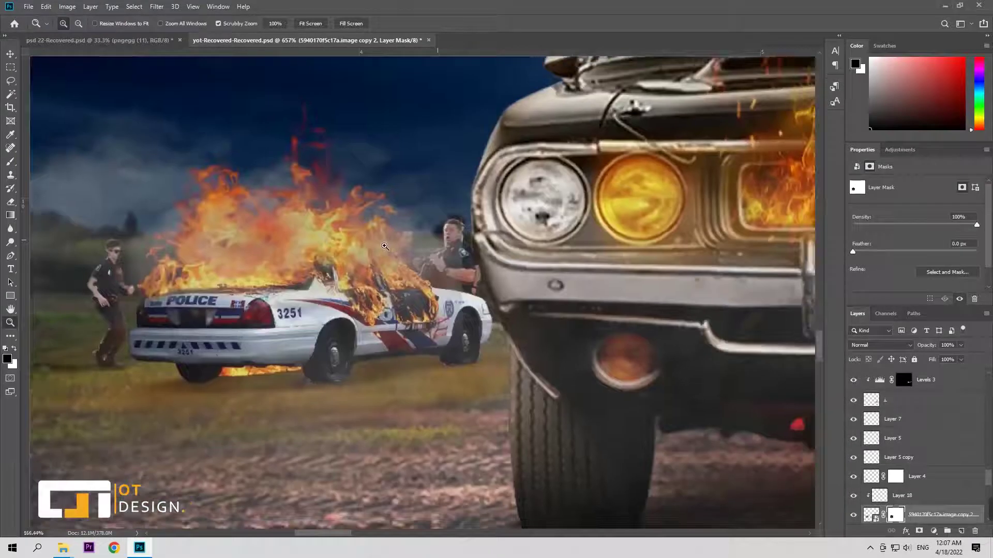
pyautogui.moveTo(438, 236)
pyautogui.mouseDown()
pyautogui.moveTo(460, 263)
pyautogui.moveTo(408, 269)
pyautogui.mouseUp()
pyautogui.press('z')
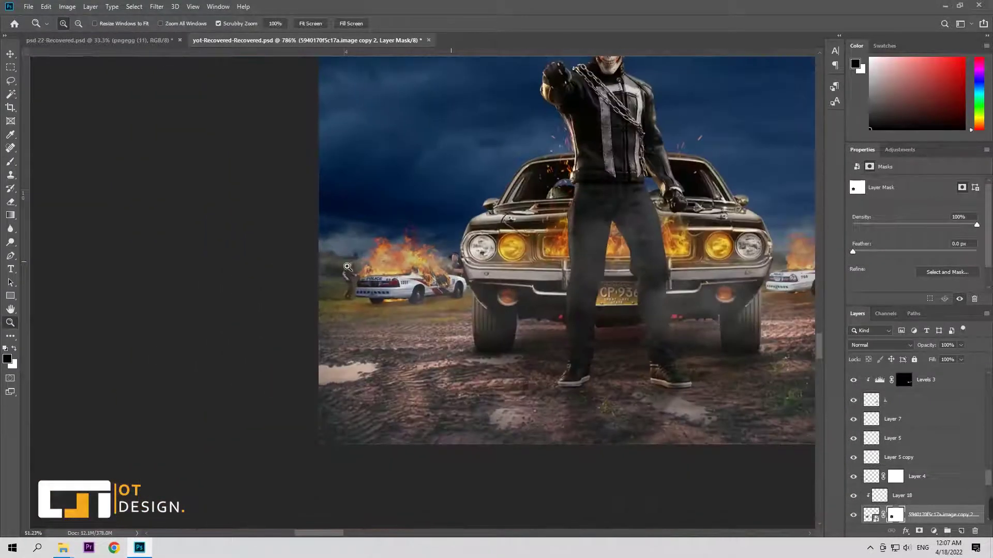
# Step: Transform the firelight layer to move, shrink and fit it onto the officer
pyautogui.hotkey('ctrl', 't')
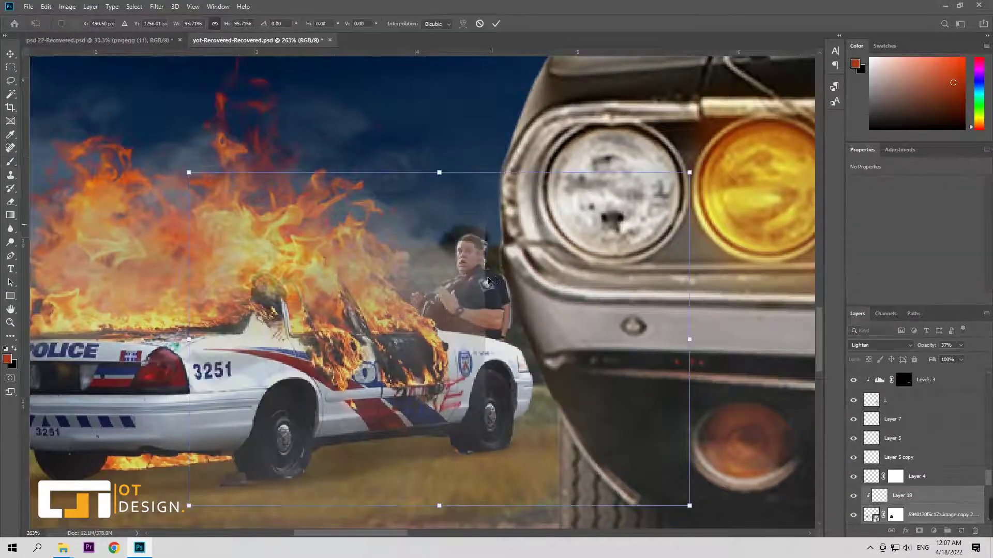
pyautogui.moveTo(498, 277)
pyautogui.mouseDown()
pyautogui.moveTo(506, 279)
pyautogui.moveTo(488, 235)
pyautogui.mouseUp()
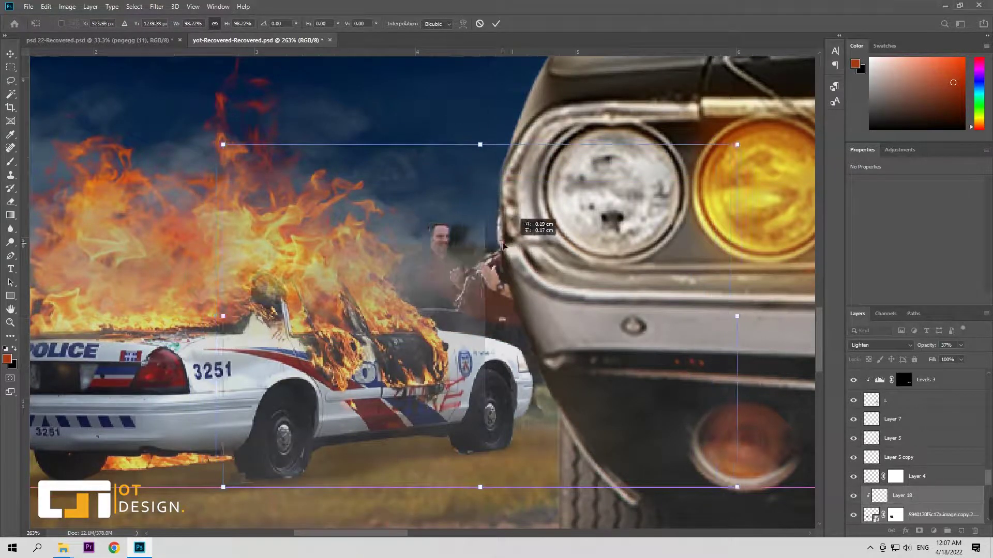
pyautogui.moveTo(488, 235); pyautogui.dragTo(501, 264)
pyautogui.moveTo(475, 162)
pyautogui.mouseDown()
pyautogui.moveTo(416, 185)
pyautogui.moveTo(465, 185)
pyautogui.mouseUp()
pyautogui.press('Return')
# Step: Return to the brush on the mask and zoom out to view the whole police car
pyautogui.press('z')
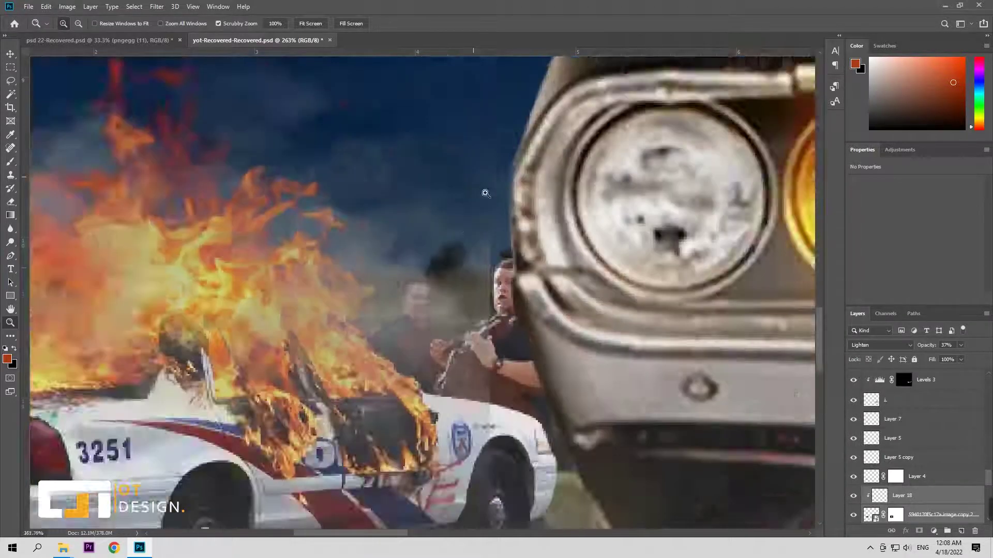
pyautogui.press('b')
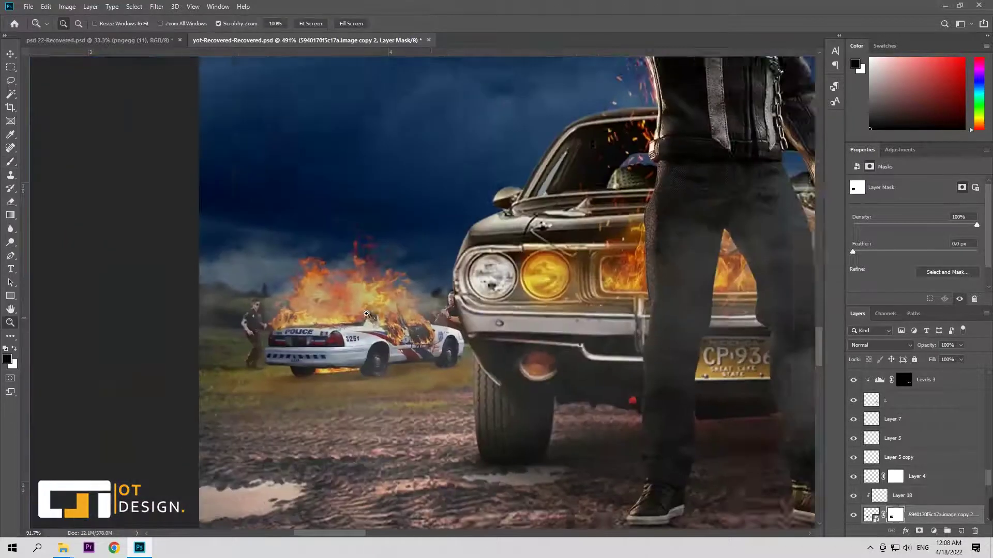
pyautogui.moveTo(446, 333); pyautogui.dragTo(537, 390)
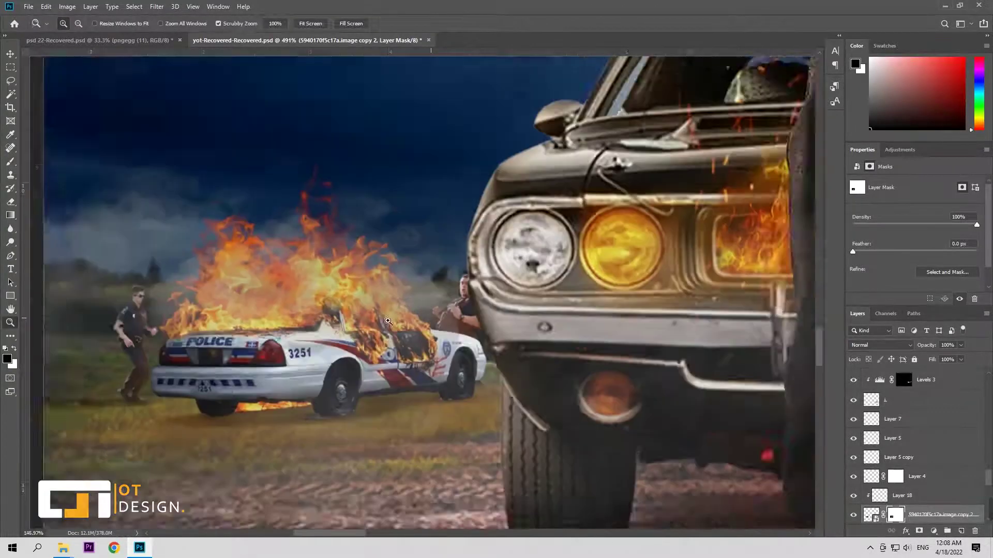
pyautogui.press('v')
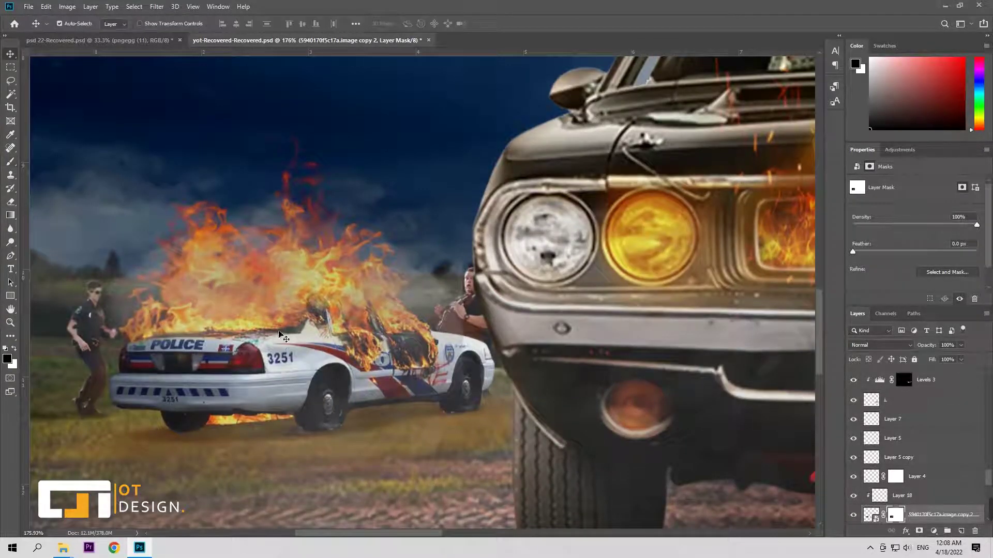
pyautogui.hotkey('alt', '.')
pyautogui.click(853, 463)
pyautogui.click(869, 397)
pyautogui.hotkey('ctrl', 'shift', 'alt', 'n')
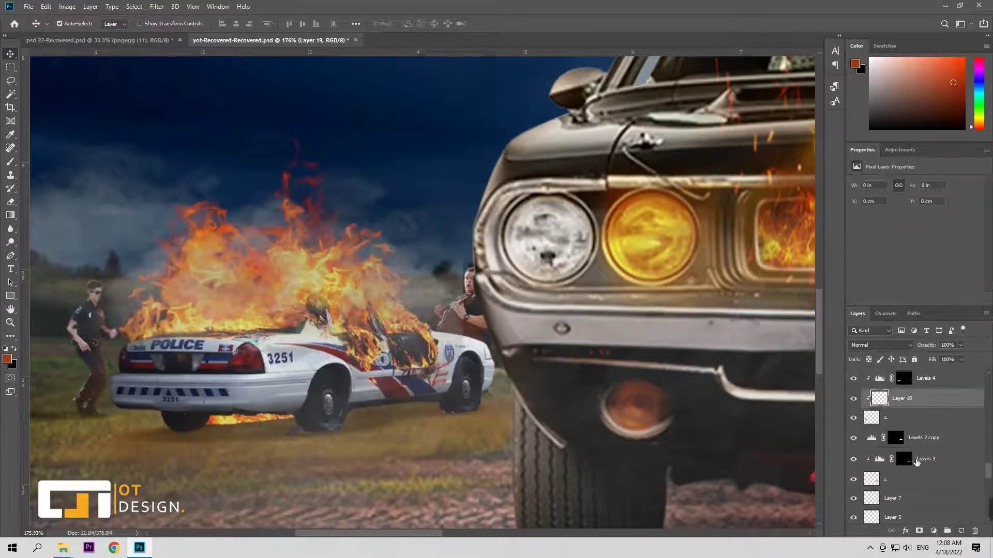
pyautogui.press('b')
pyautogui.moveTo(261, 431)
pyautogui.mouseDown()
pyautogui.moveTo(300, 411)
pyautogui.moveTo(333, 416)
pyautogui.moveTo(133, 421)
pyautogui.moveTo(325, 397)
pyautogui.moveTo(288, 443)
pyautogui.mouseUp()
pyautogui.press('z')
pyautogui.hotkey('ctrl', '0')
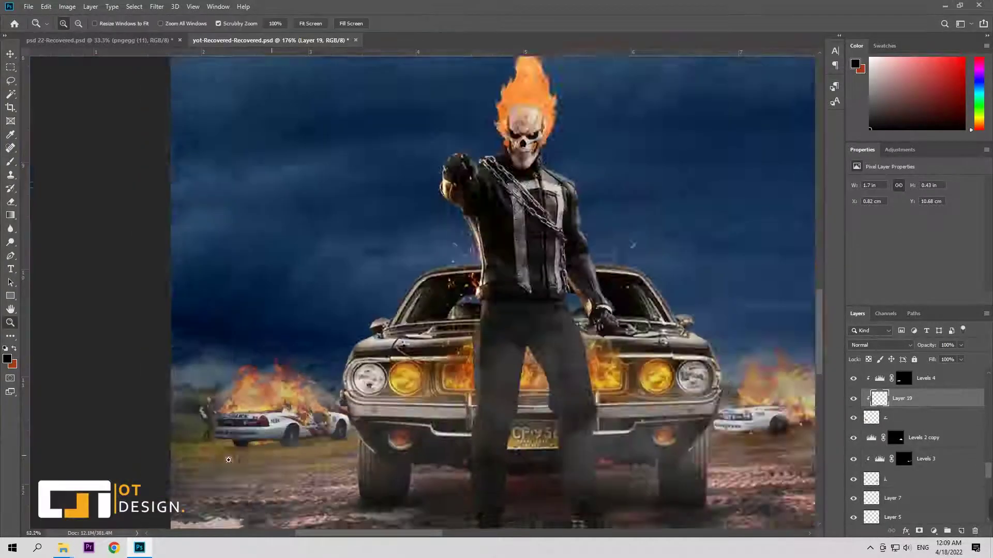
pyautogui.moveTo(229, 459); pyautogui.dragTo(306, 353)
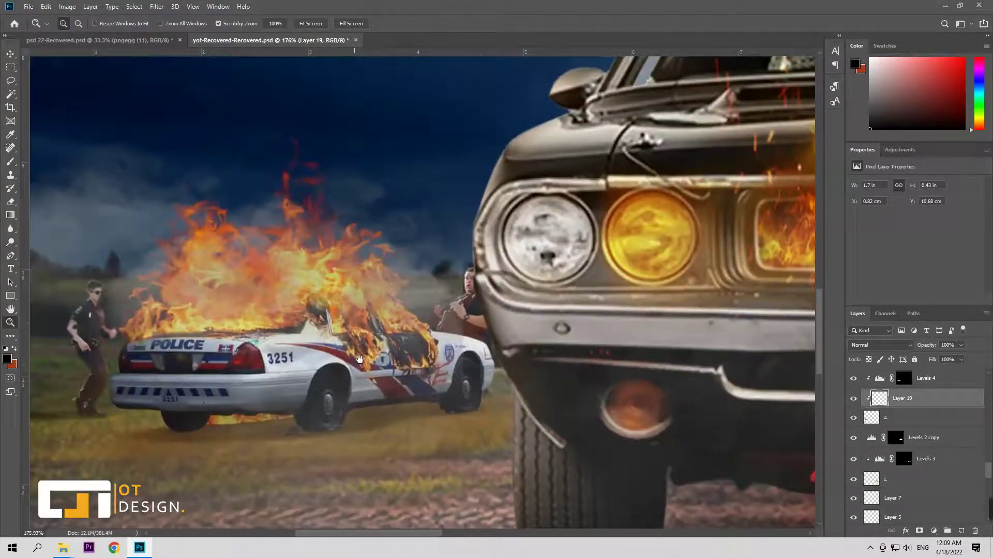
pyautogui.press('v')
pyautogui.click(306, 353)
pyautogui.click(919, 531)
pyautogui.press('b')
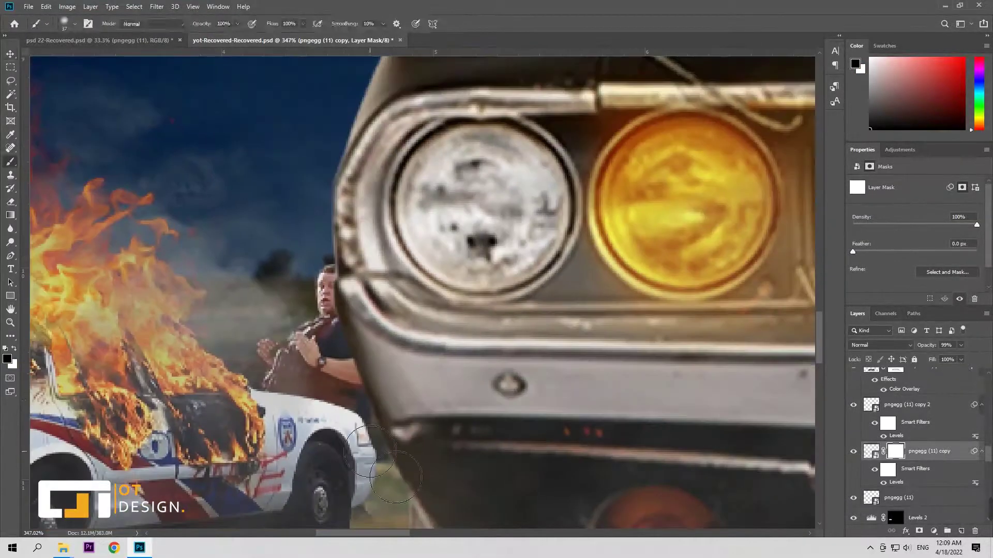
pyautogui.click(895, 518)
pyautogui.scroll(3, 879, 460)
pyautogui.click(879, 453)
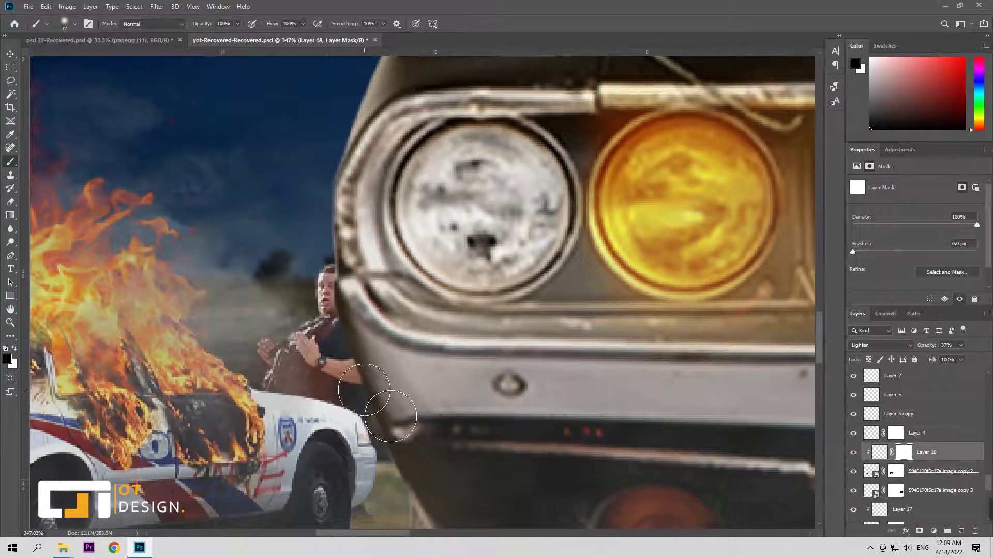
pyautogui.press('z')
pyautogui.moveTo(385, 429)
pyautogui.mouseDown()
pyautogui.moveTo(323, 451)
pyautogui.moveTo(302, 444)
pyautogui.moveTo(331, 445)
pyautogui.mouseUp()
pyautogui.press('b')
pyautogui.moveTo(683, 397); pyautogui.dragTo(433, 395)
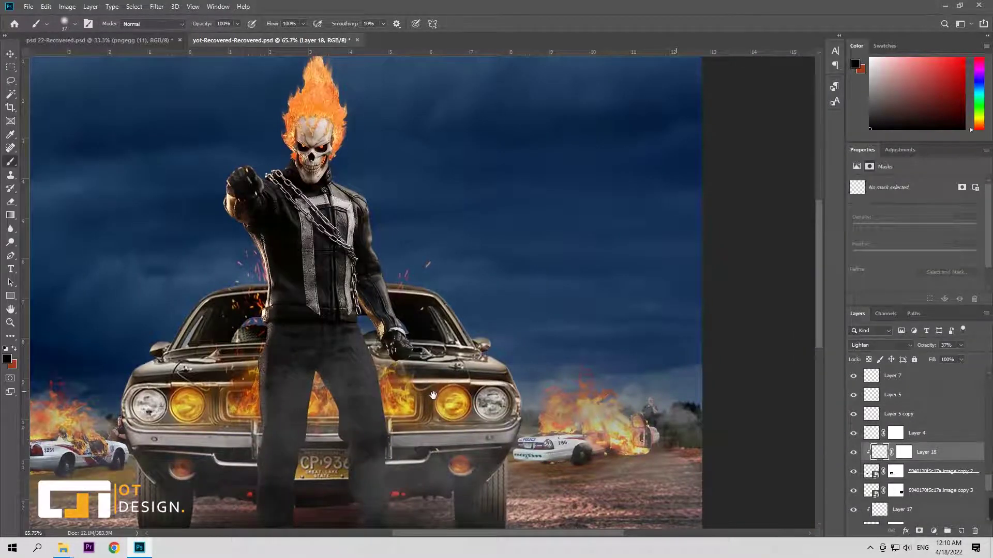
pyautogui.moveTo(434, 395); pyautogui.dragTo(329, 365)
pyautogui.scroll(5, 489, 434)
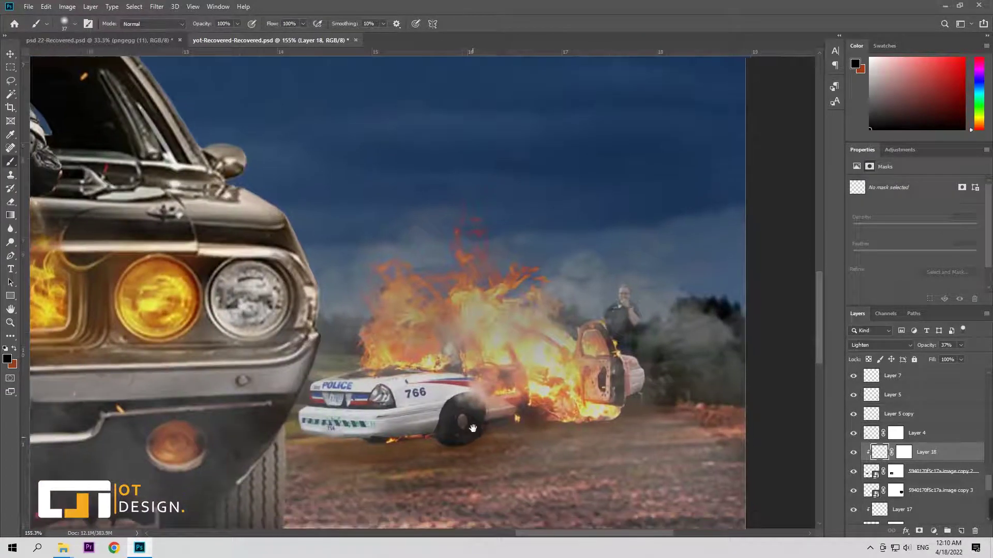
pyautogui.press('v')
pyautogui.click(624, 410)
pyautogui.click(853, 377)
pyautogui.click(853, 377)
pyautogui.click(853, 424)
pyautogui.click(853, 377)
pyautogui.hotkey('ctrl', '0')
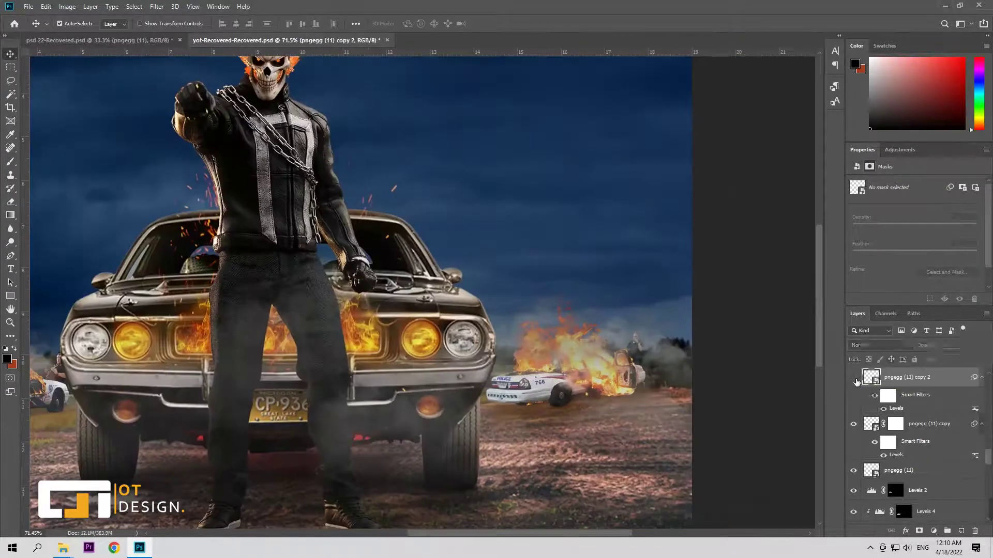
pyautogui.scroll(2, 857, 385)
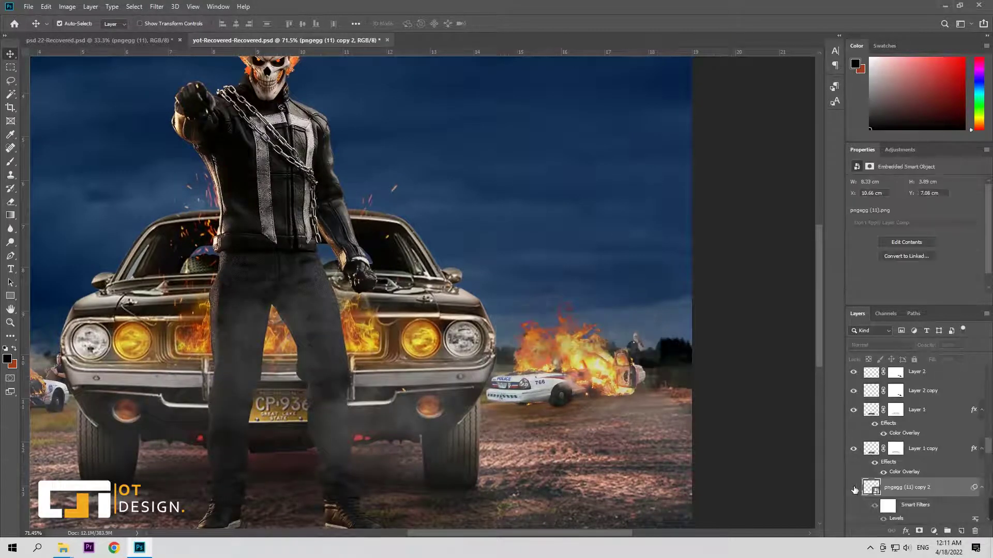
pyautogui.click(871, 515)
pyautogui.click(853, 422)
pyautogui.scroll(-3, 727, 414)
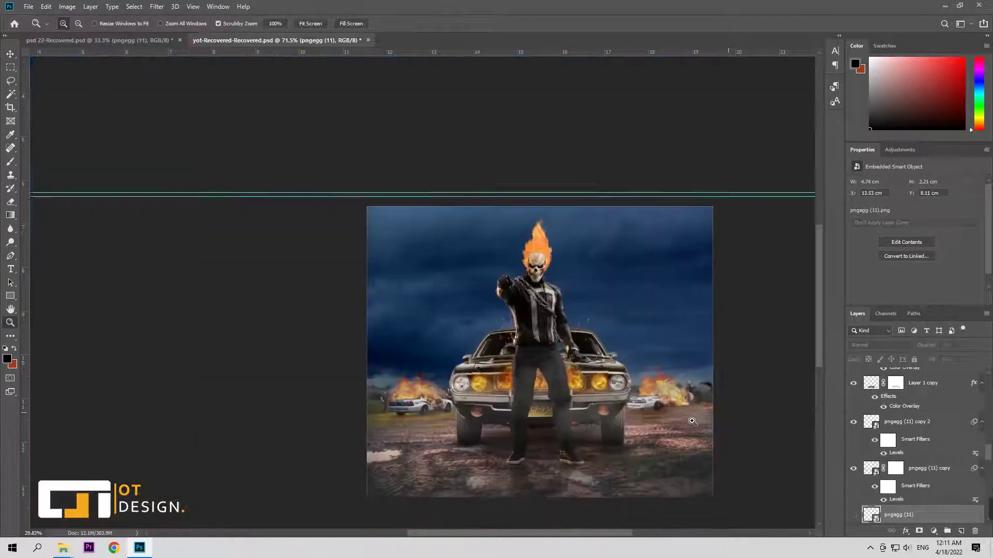
# Step: Toggle the copy 2 flames and Layer 4 visibility to compare, then fit the composition on screen
pyautogui.scroll(6, 693, 421)
pyautogui.click(910, 422)
pyautogui.scroll(-5, 879, 455)
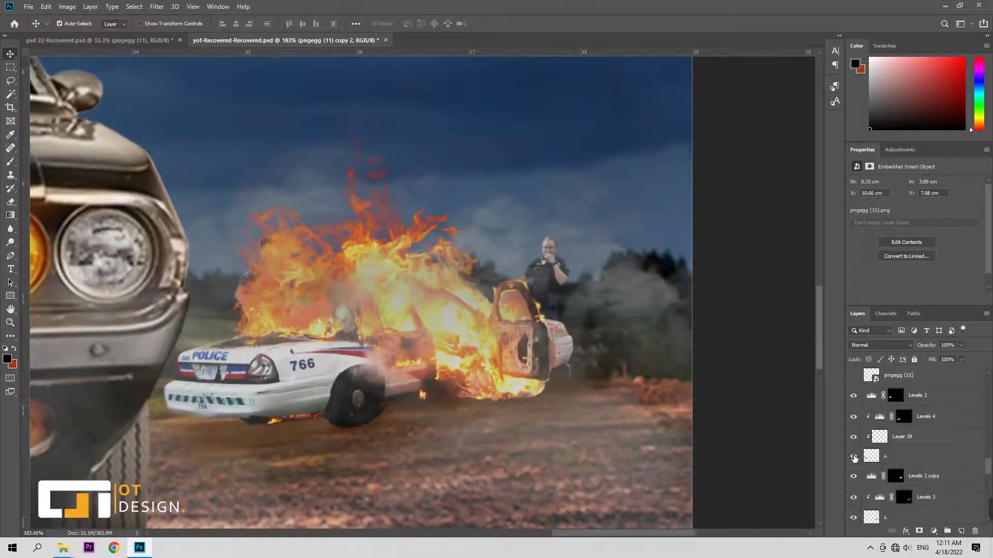
pyautogui.click(854, 399)
pyautogui.scroll(2, 859, 401)
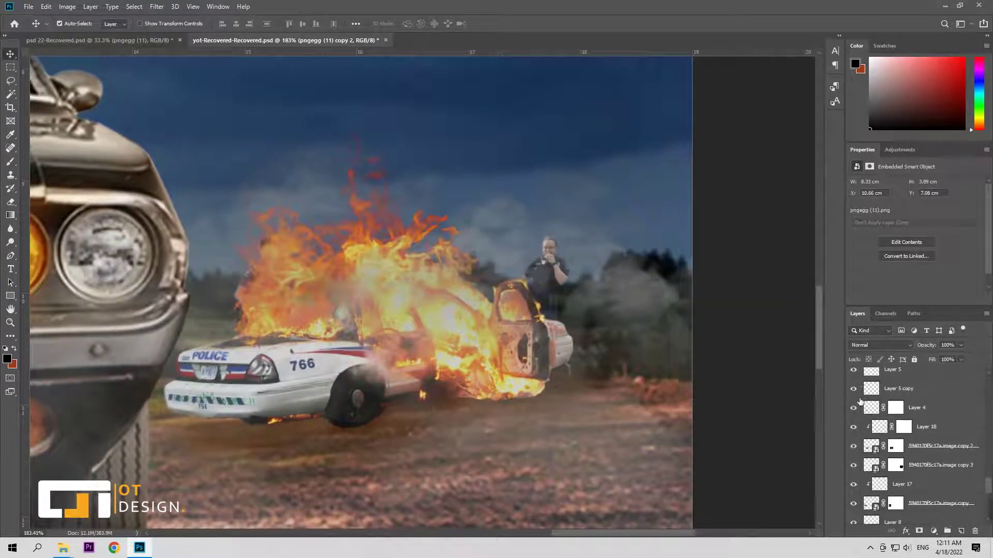
pyautogui.click(856, 409)
pyautogui.scroll(2, 859, 416)
pyautogui.click(853, 492)
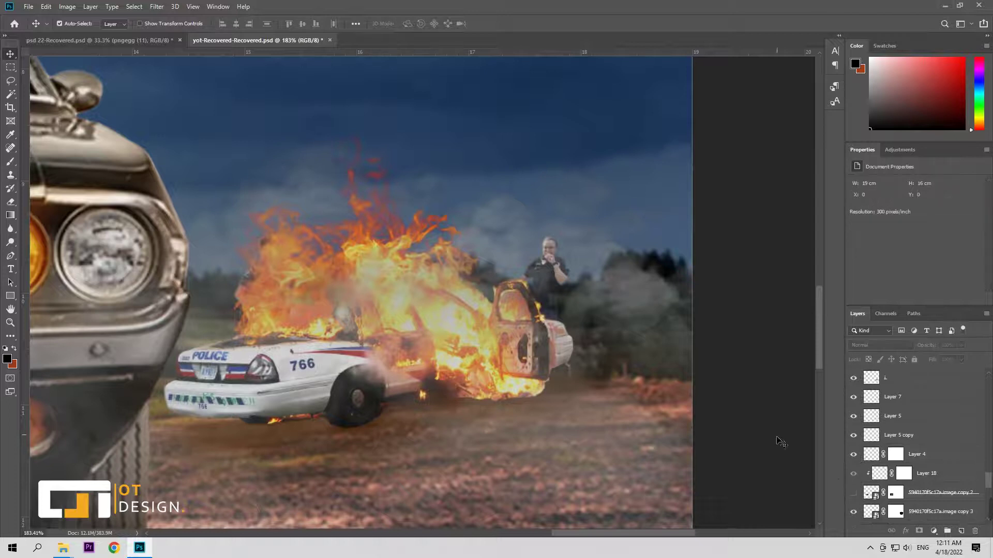
pyautogui.hotkey('ctrl', '0')
# Step: Paint black on the police car fire layer's mask to hide the fire's left edge
pyautogui.click(873, 513)
pyautogui.scroll(5, 726, 429)
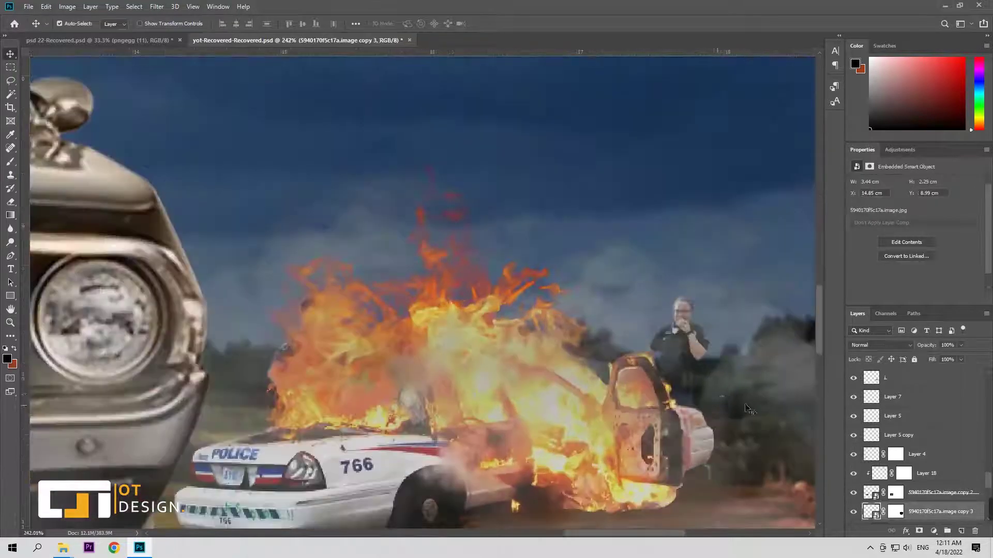
pyautogui.press('b')
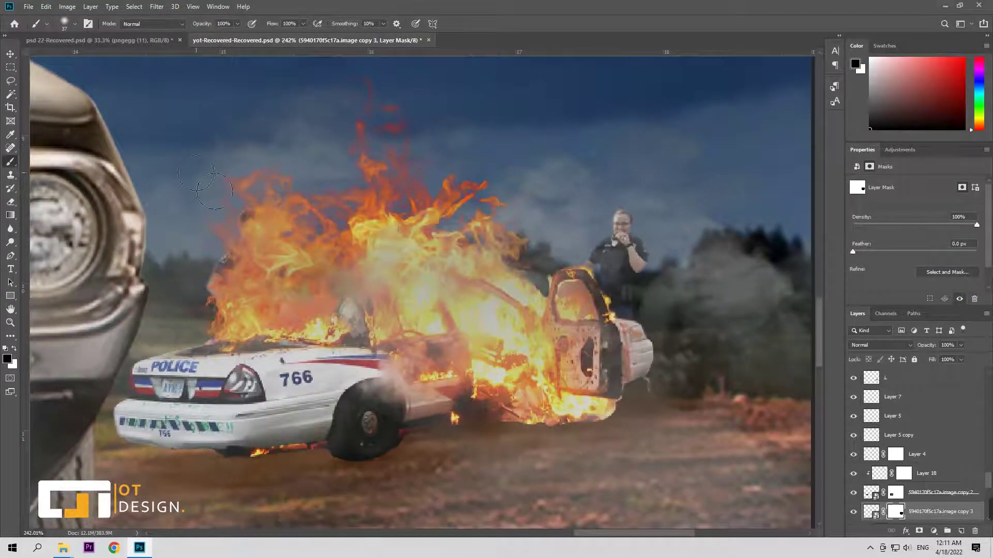
pyautogui.moveTo(265, 262); pyautogui.dragTo(258, 278)
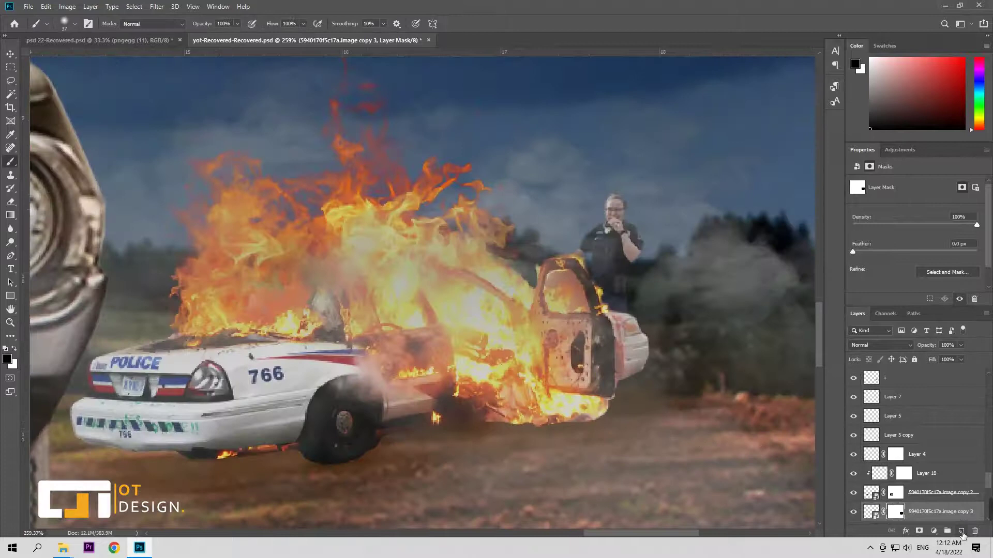
# Step: Add Layer 20 above the fire and set it to Lighten blending
pyautogui.click(961, 531)
pyautogui.click(871, 478)
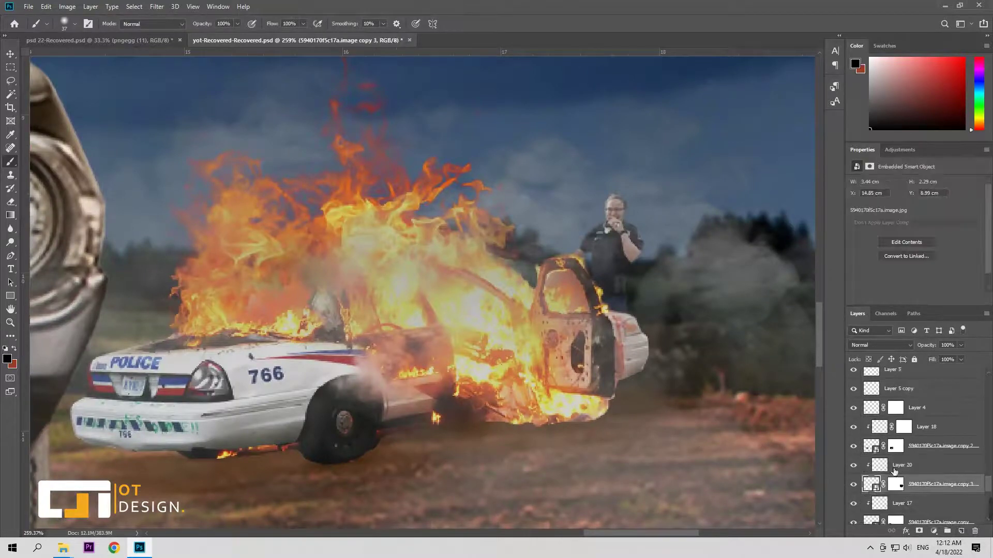
pyautogui.click(896, 464)
pyautogui.click(879, 345)
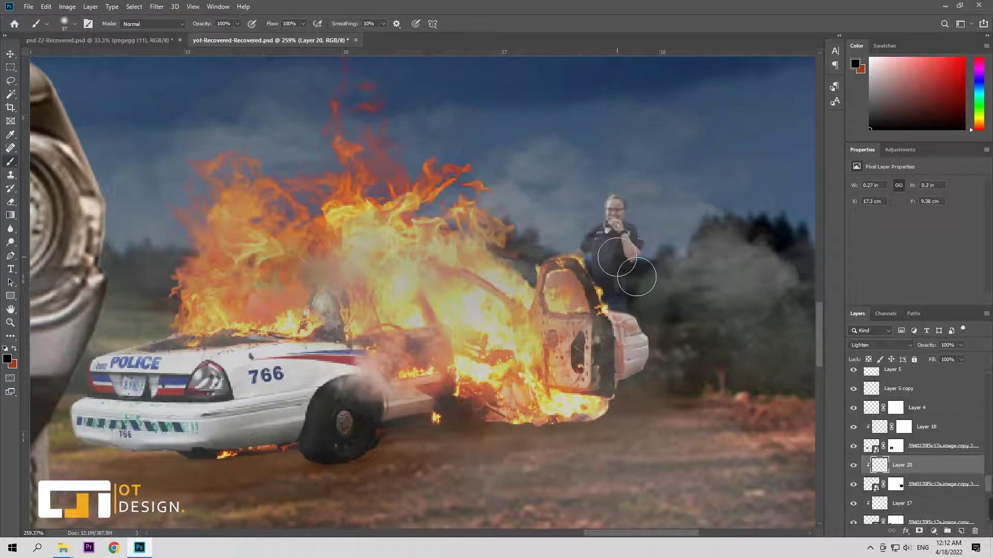
# Step: Try a rust-colour dab near the officer, undo it, and adjust the brush size
pyautogui.press('x')
pyautogui.click(611, 256)
pyautogui.press('[')
pyautogui.press('[')
pyautogui.press('[')
pyautogui.hotkey('ctrl', 'z')
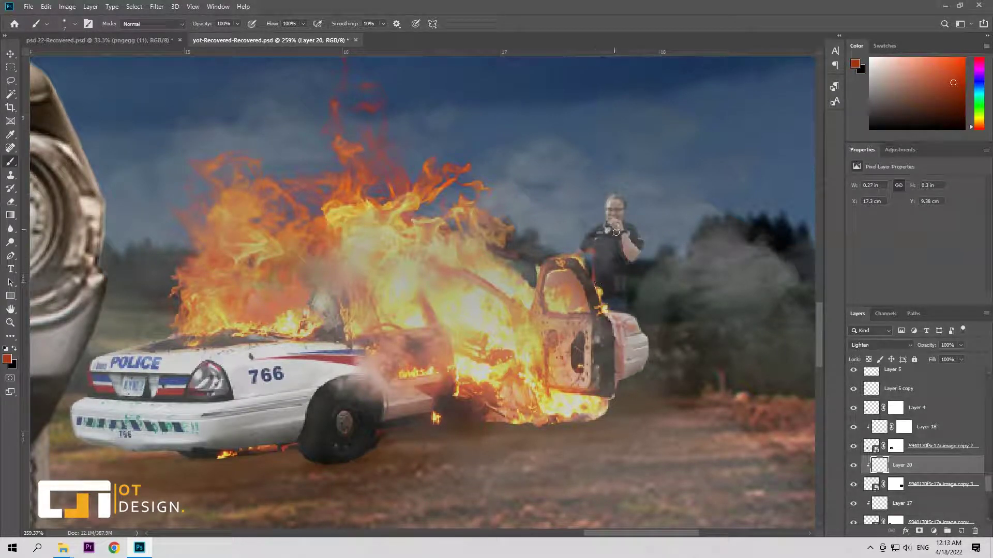
pyautogui.press(']')
pyautogui.press(']')
pyautogui.press(']')
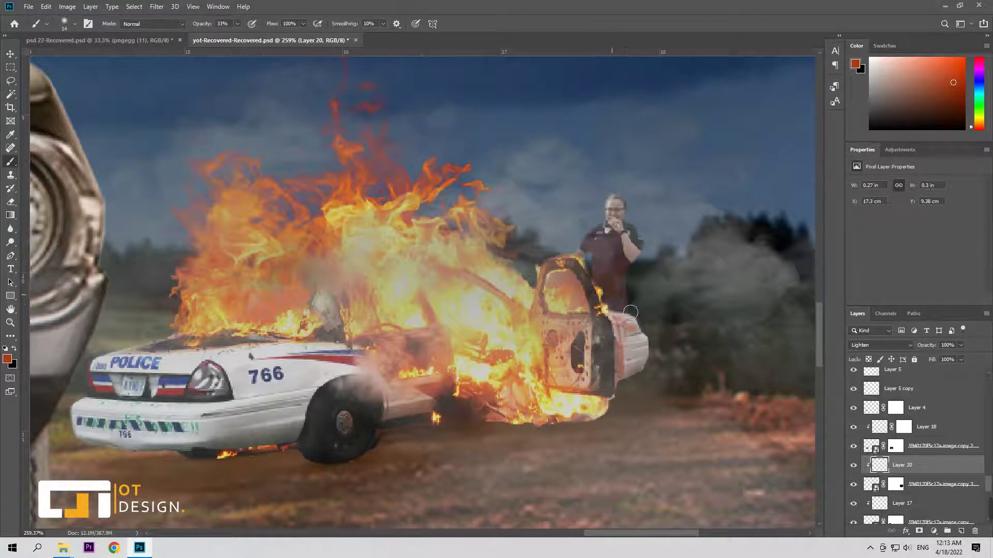
# Step: Zoom in on the right-hand police car and hide Layer 7 to compare
pyautogui.hotkey('ctrl', '0')
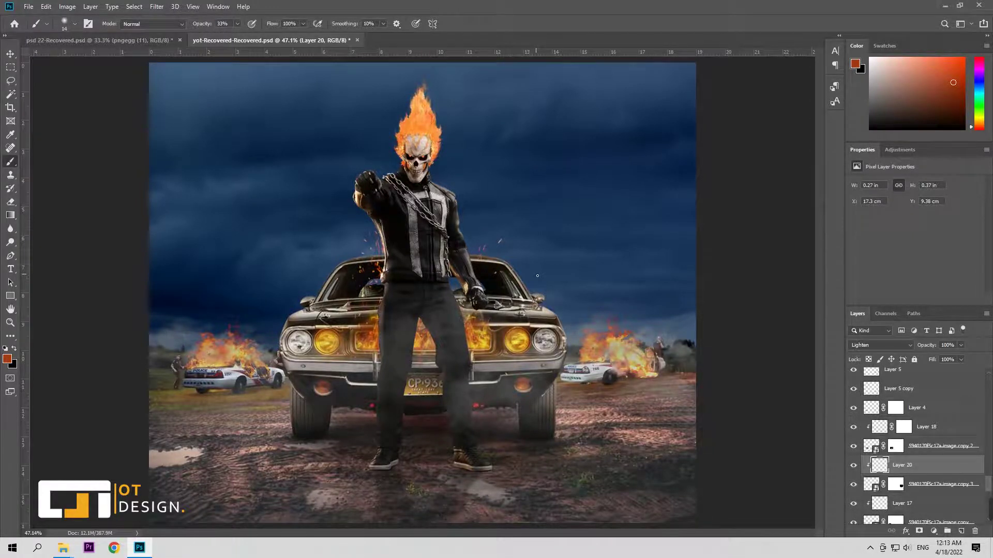
pyautogui.press('z')
pyautogui.moveTo(602, 388); pyautogui.dragTo(615, 388)
pyautogui.press('v')
pyautogui.click(854, 378)
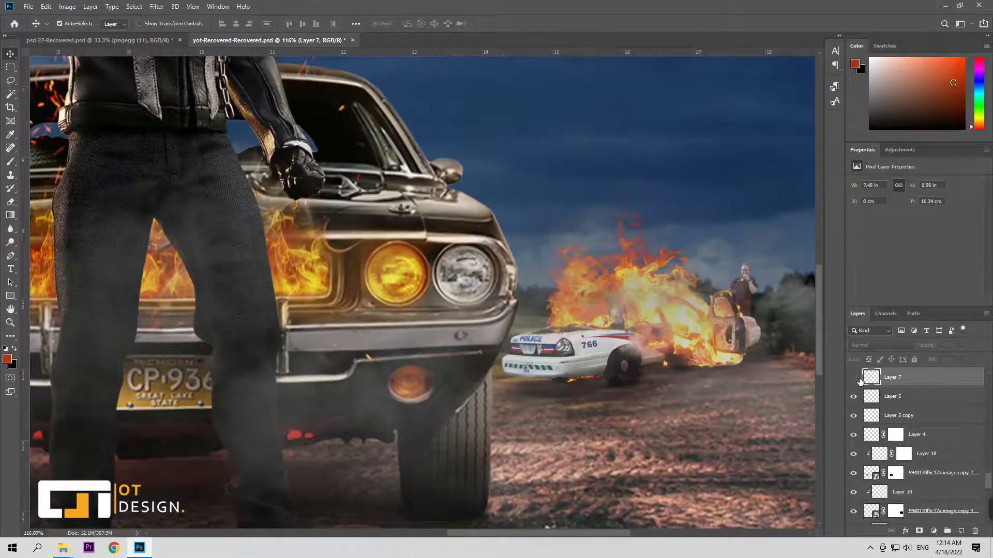
# Step: Show Layer 7 and Layer 5 copy again, mask Layer 5 copy, and paint out glow near the car
pyautogui.click(878, 397)
pyautogui.click(853, 416)
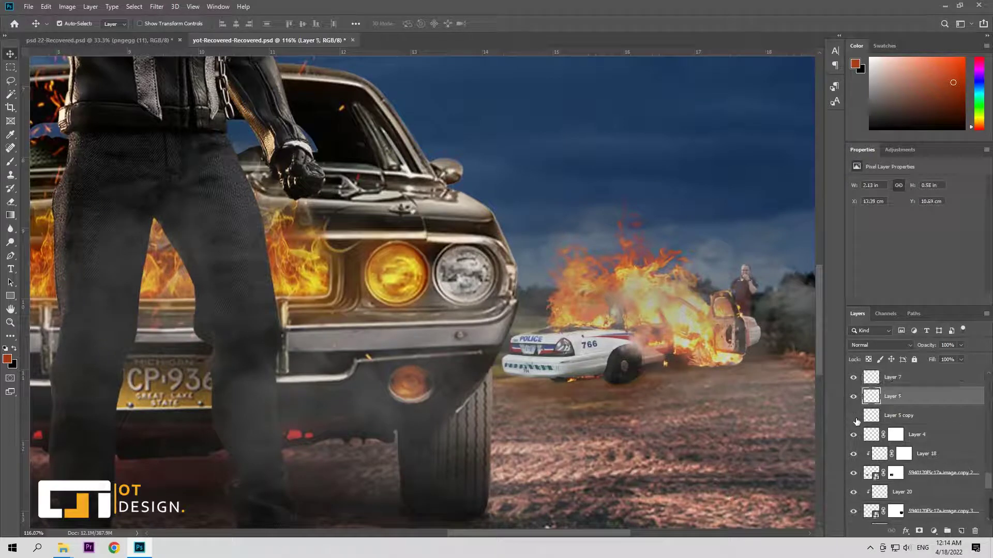
pyautogui.click(900, 416)
pyautogui.click(919, 531)
pyautogui.press('d')
pyautogui.press('b')
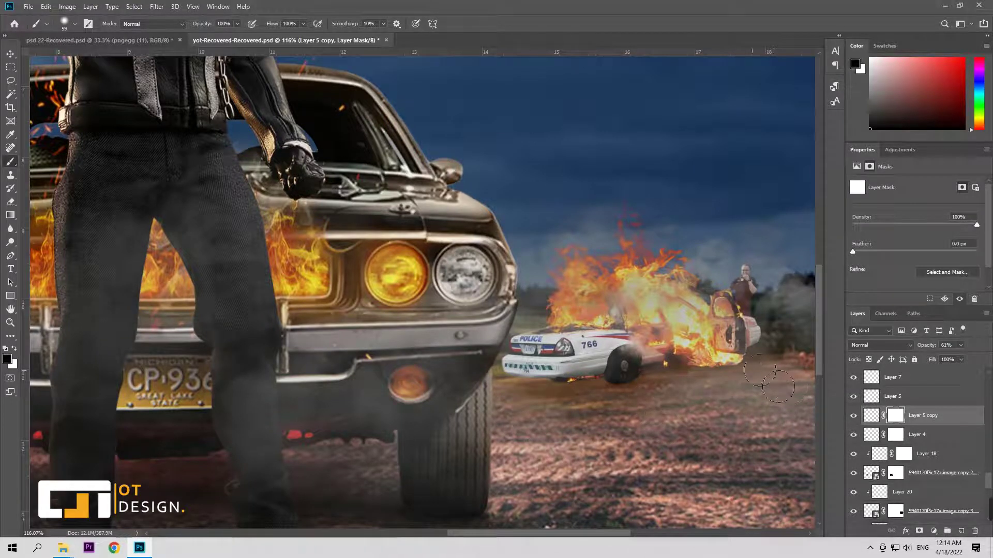
pyautogui.moveTo(672, 403); pyautogui.dragTo(657, 388)
# Step: Add a white layer mask to Layer 5 and bring up its blend mode choices
pyautogui.click(917, 396)
pyautogui.click(919, 531)
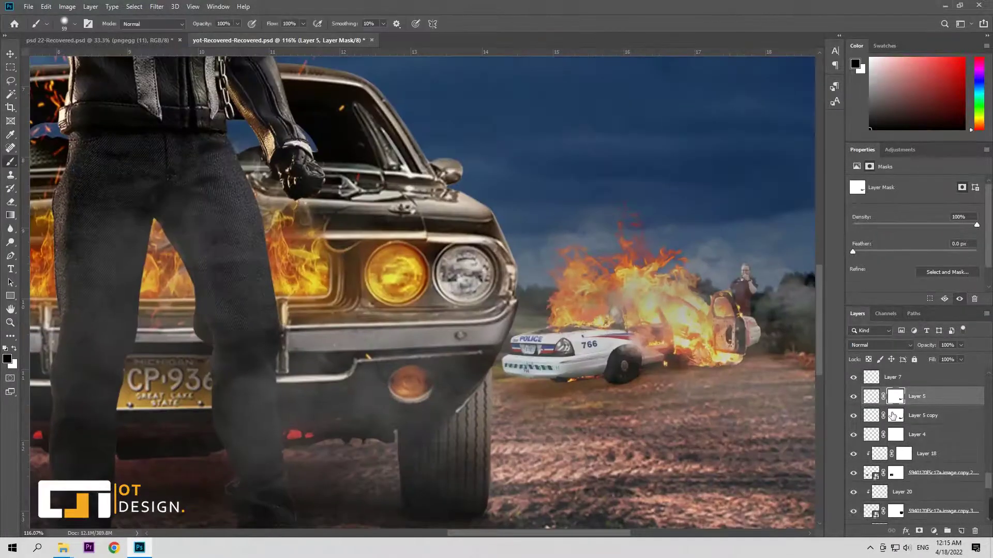
pyautogui.click(871, 396)
pyautogui.click(878, 345)
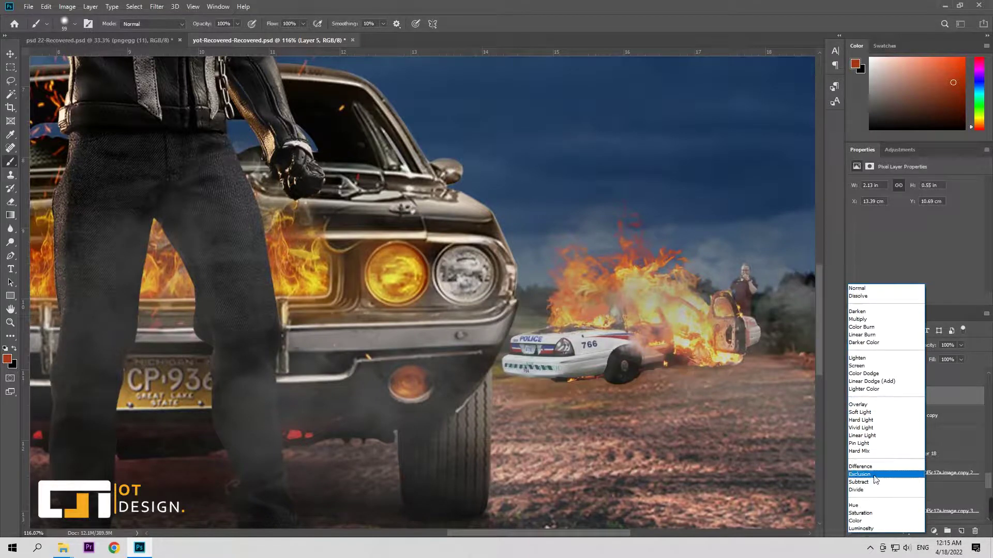
# Step: Give Layer 5 a black Color Overlay while keeping Normal blending
pyautogui.click(879, 288)
pyautogui.doubleClick(948, 403)
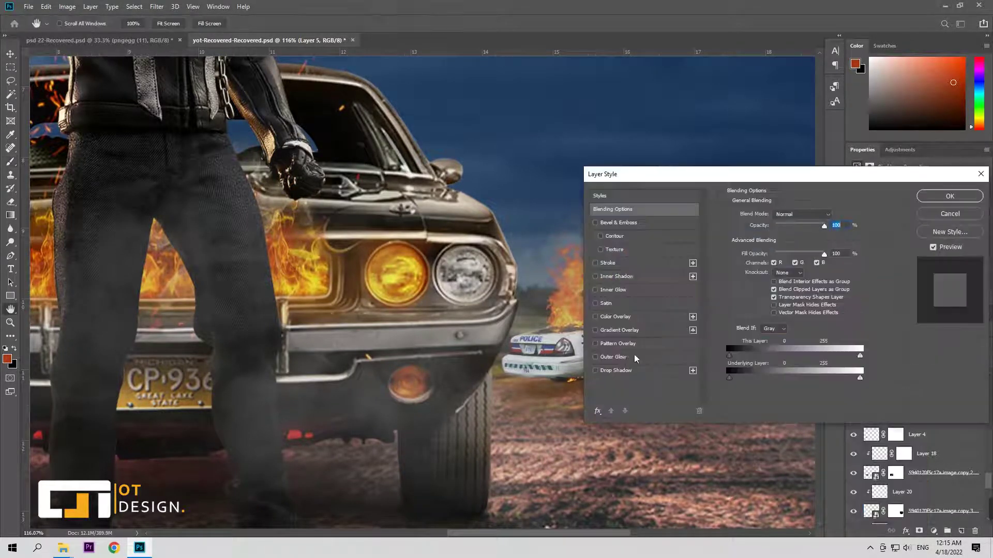
pyautogui.click(674, 319)
pyautogui.click(833, 215)
pyautogui.click(442, 259)
pyautogui.click(674, 102)
pyautogui.click(950, 198)
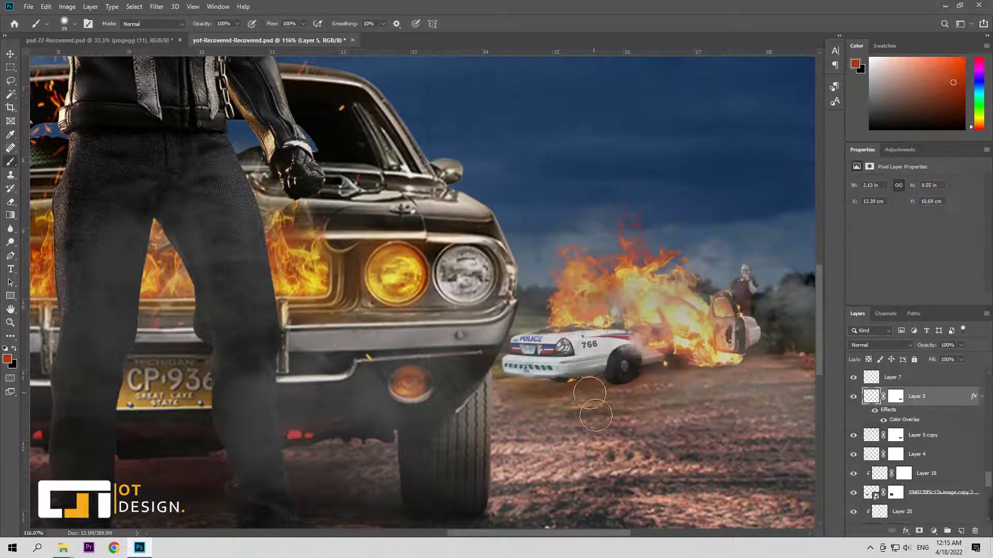
# Step: Add the same black Color Overlay to Layer 5 copy
pyautogui.click(921, 435)
pyautogui.doubleClick(951, 435)
pyautogui.click(621, 319)
pyautogui.click(951, 198)
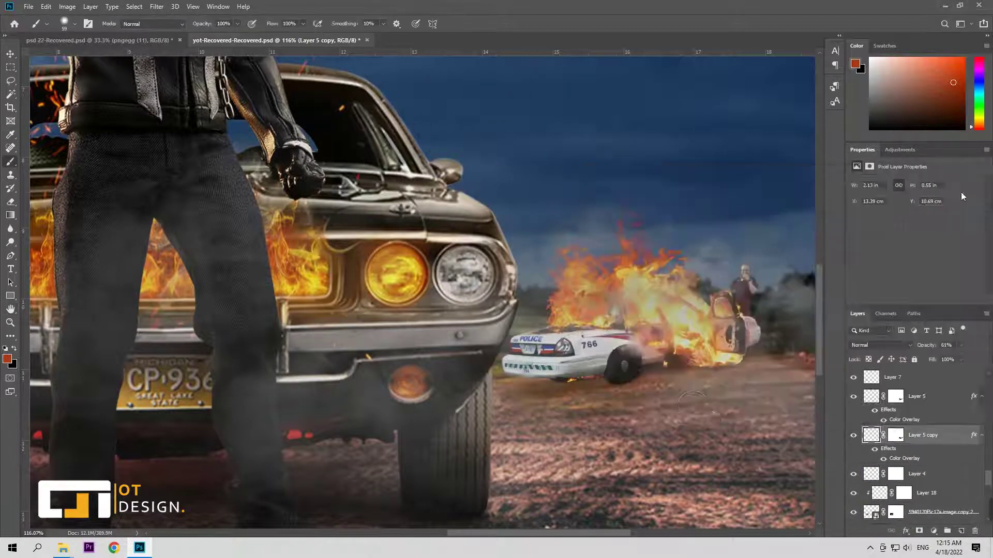
# Step: Refine Layer 5's mask by alternating black and white, then add a new empty layer
pyautogui.click(895, 396)
pyautogui.press('d')
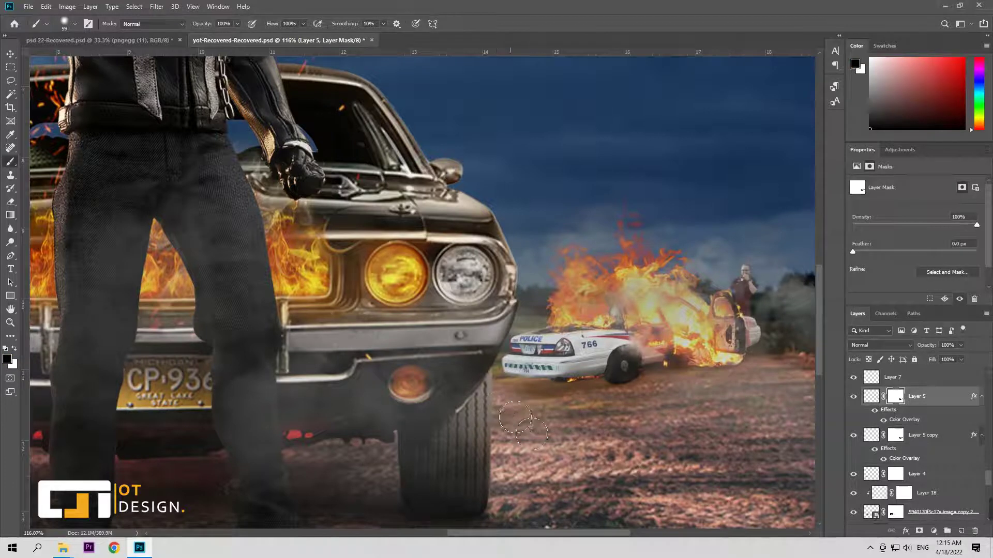
pyautogui.press('x')
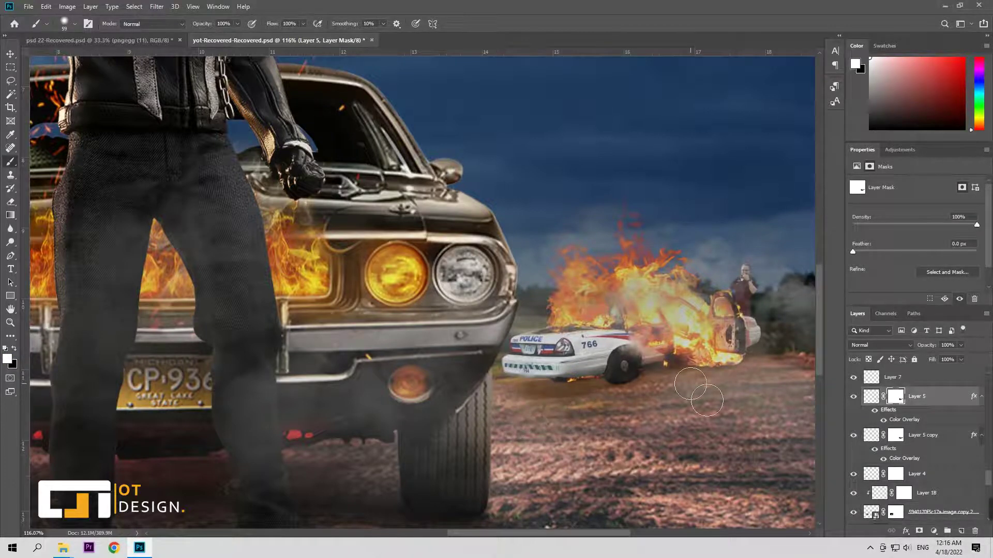
pyautogui.press('x')
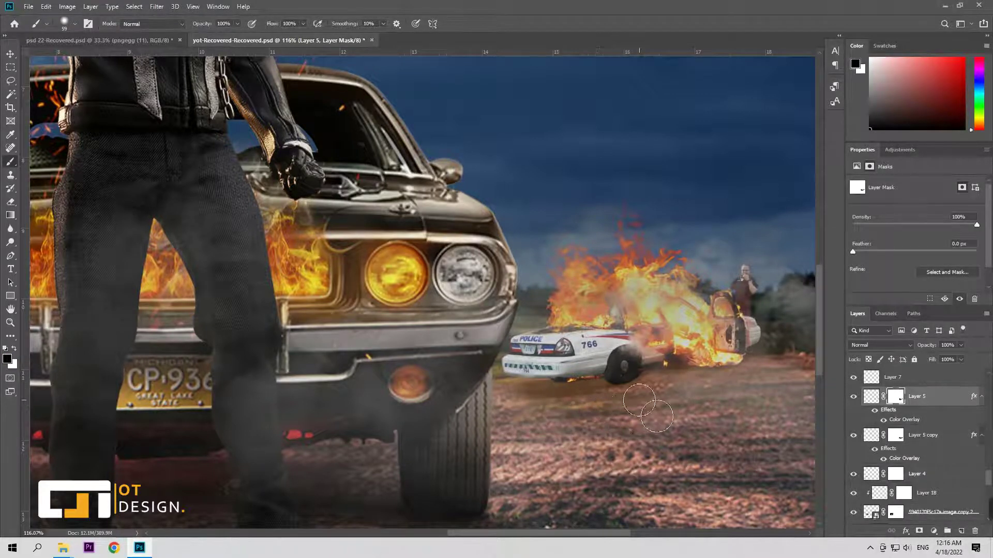
pyautogui.hotkey('ctrl', 'shift', 'alt', 'n')
pyautogui.keyDown('alt'); pyautogui.click(304, 199); pyautogui.keyUp('alt')
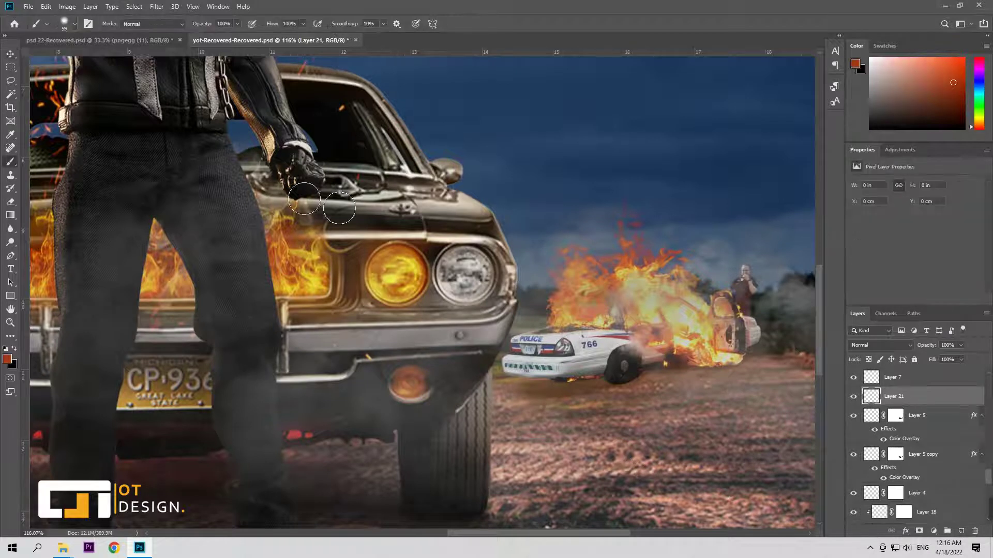
# Step: Set the brush to size 35 with black as the painting colour
pyautogui.click(64, 23)
pyautogui.moveTo(603, 399); pyautogui.dragTo(623, 394)
pyautogui.press('x')
pyautogui.click(14, 54)
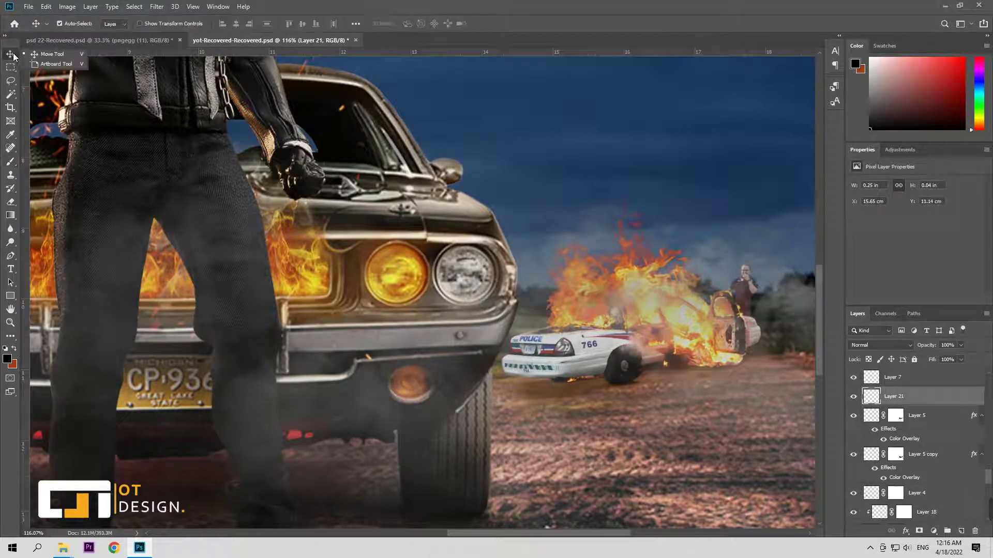
# Step: Transform Layer 21, then duplicate its strip and shift the copy left near the right police car
pyautogui.hotkey('ctrl', 't')
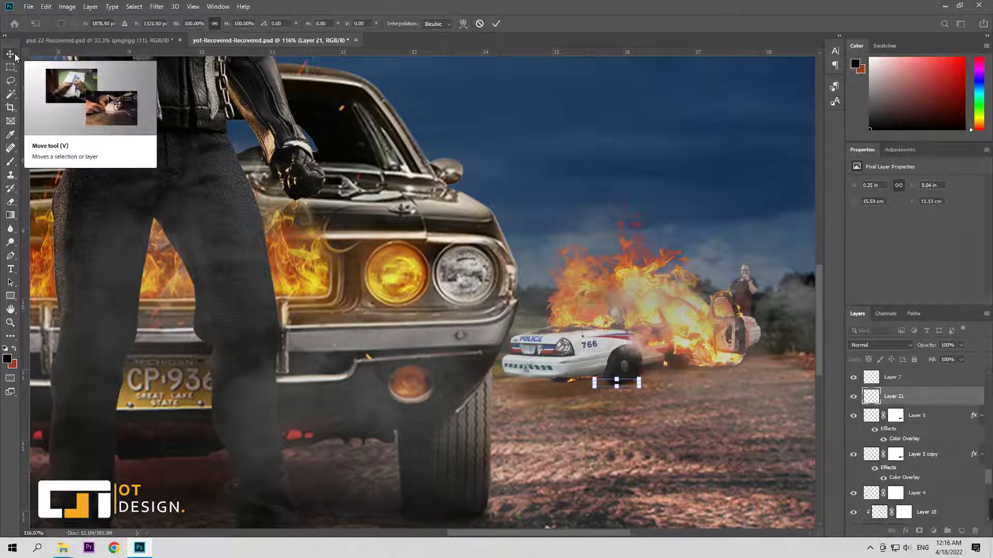
pyautogui.press('z')
pyautogui.moveTo(583, 468)
pyautogui.mouseDown()
pyautogui.moveTo(537, 463)
pyautogui.moveTo(594, 463)
pyautogui.mouseUp()
pyautogui.press('v')
pyautogui.moveTo(879, 396); pyautogui.dragTo(875, 408)
pyautogui.moveTo(683, 382); pyautogui.dragTo(567, 384)
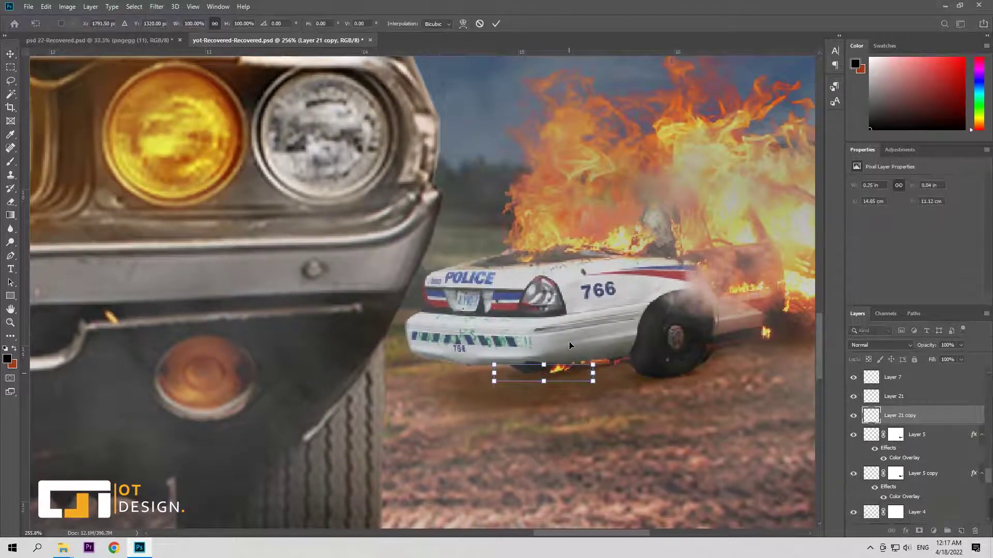
pyautogui.hotkey('ctrl', '0')
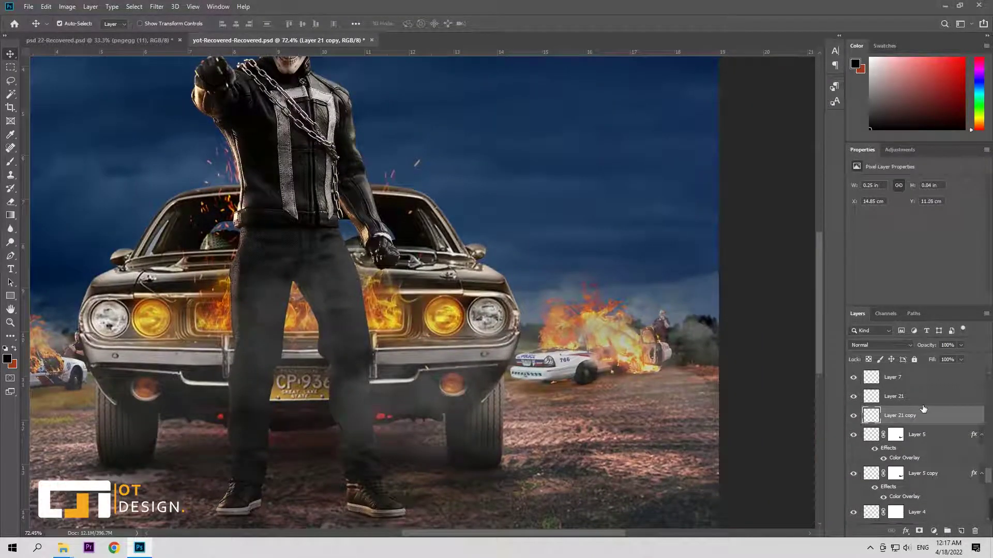
# Step: Move Layer 21 copy and Layer 5 with its overlay to the top of the stack
pyautogui.hotkey('alt', ']')
pyautogui.hotkey('alt', ']')
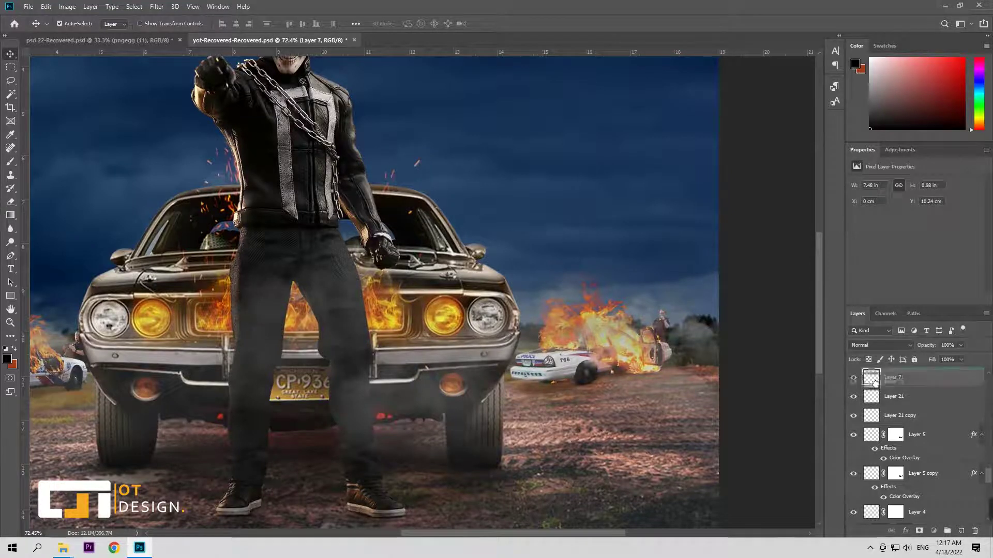
pyautogui.moveTo(875, 378); pyautogui.dragTo(877, 379)
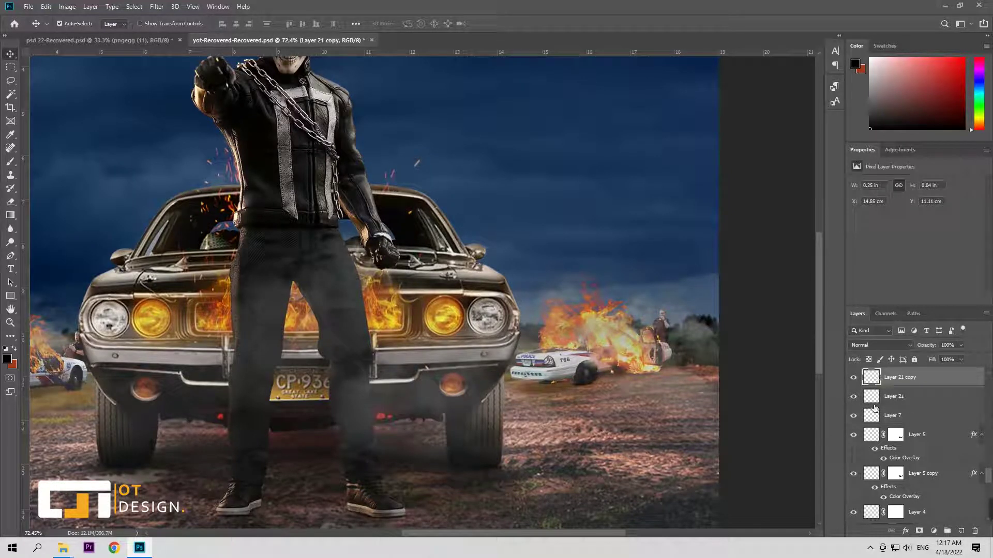
pyautogui.moveTo(871, 435); pyautogui.dragTo(877, 372)
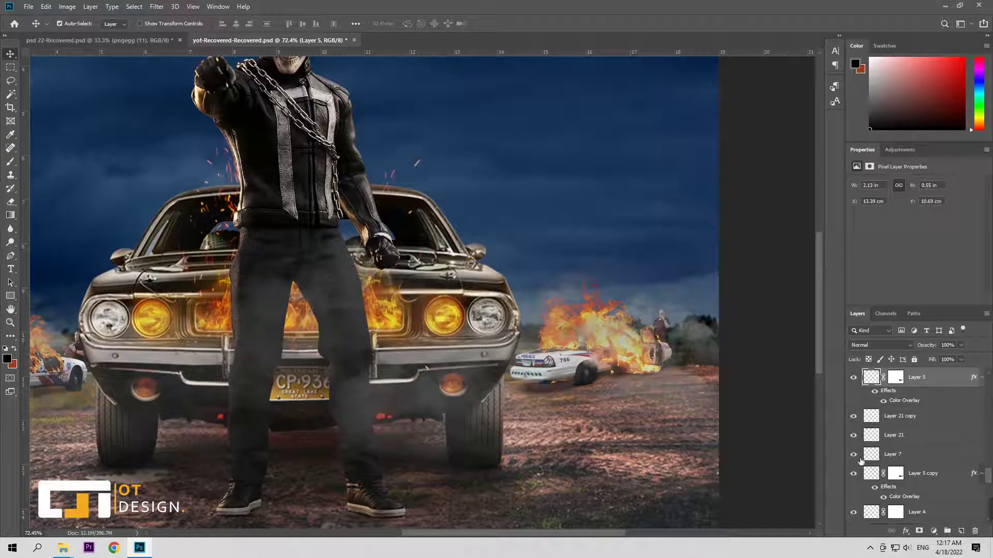
# Step: Select Layer 21 and Layer 7, then zoom the view out to the whole scene
pyautogui.click(867, 437)
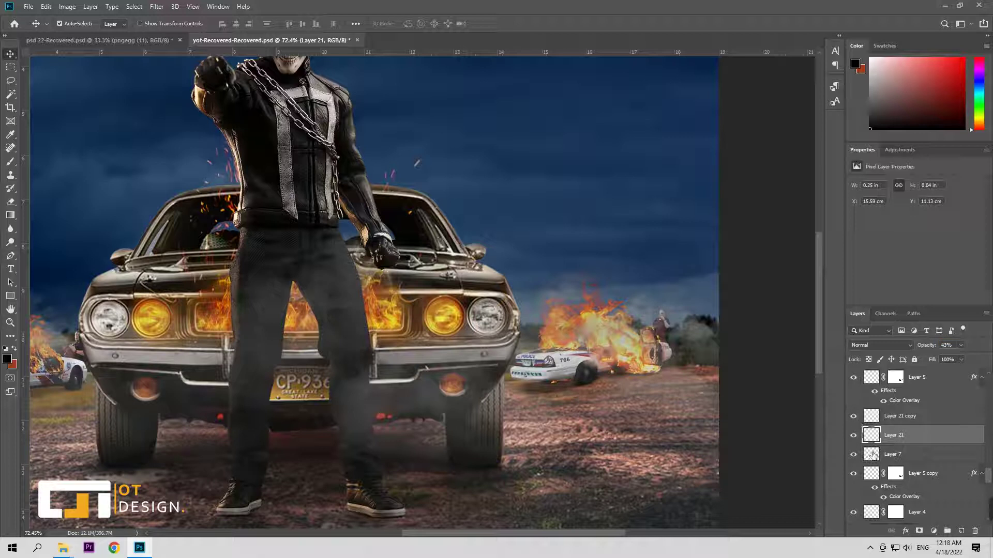
pyautogui.click(873, 454)
pyautogui.click(808, 436)
pyautogui.press('z')
pyautogui.moveTo(808, 436); pyautogui.dragTo(650, 444)
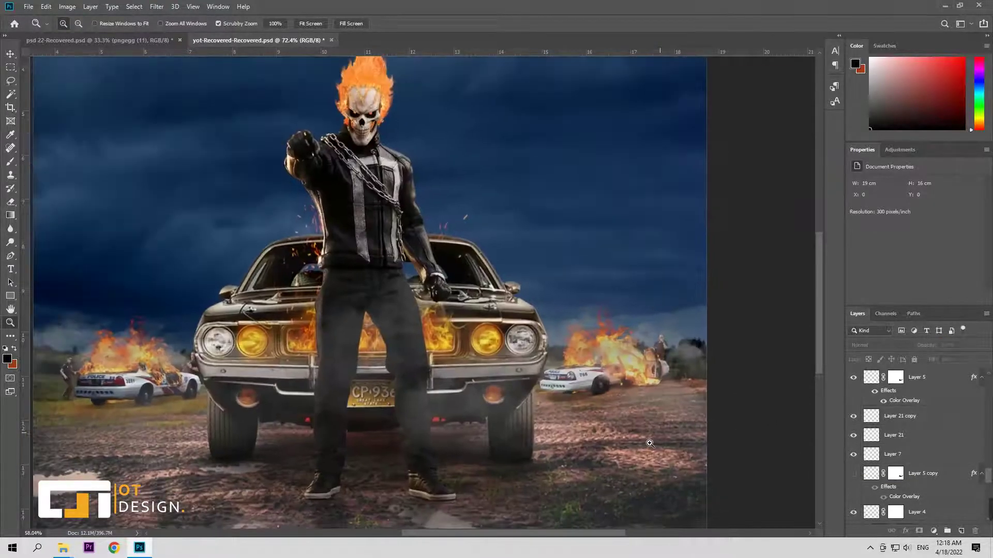
# Step: Hide Layer 5 copy and target the mask of Layer 5
pyautogui.press('v')
pyautogui.click(874, 453)
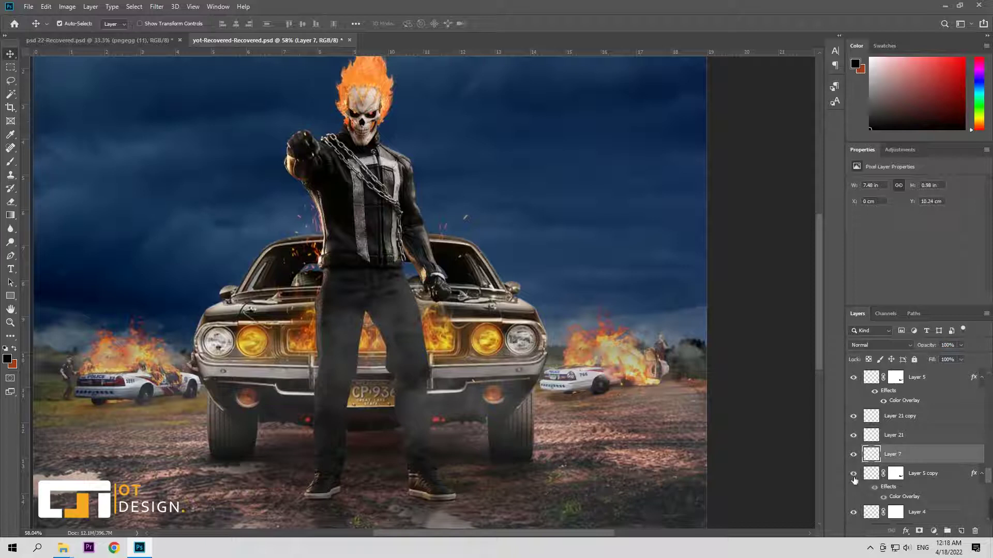
pyautogui.click(853, 474)
pyautogui.click(873, 472)
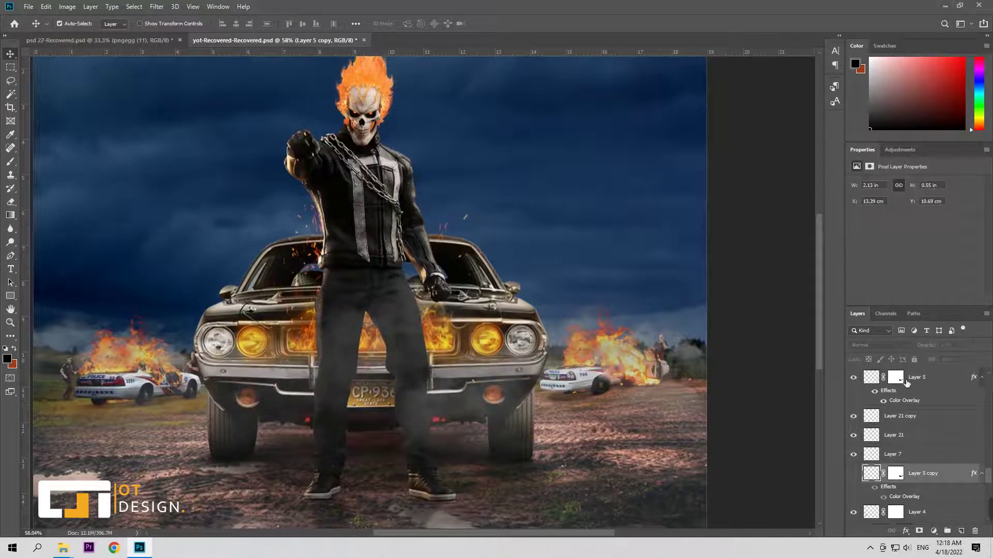
pyautogui.click(900, 378)
# Step: Choose a soft brush tip and fit the whole image in the window
pyautogui.press('b')
pyautogui.click(75, 23)
pyautogui.click(587, 406)
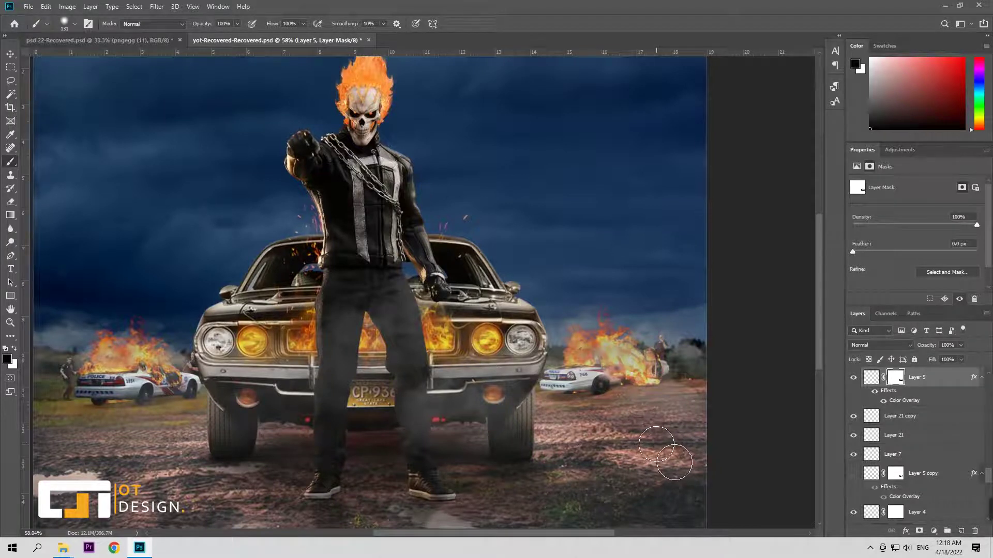
pyautogui.press('z')
pyautogui.moveTo(720, 403); pyautogui.dragTo(614, 423)
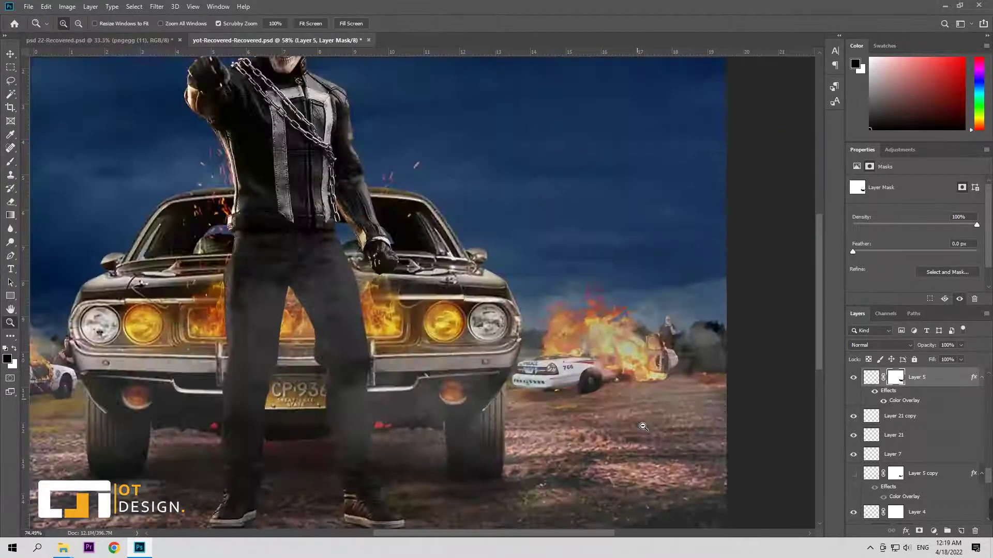
pyautogui.hotkey('ctrl', '0')
# Step: Add new Layer 22 and brush red-brown glow onto the right-side ground
pyautogui.click(909, 472)
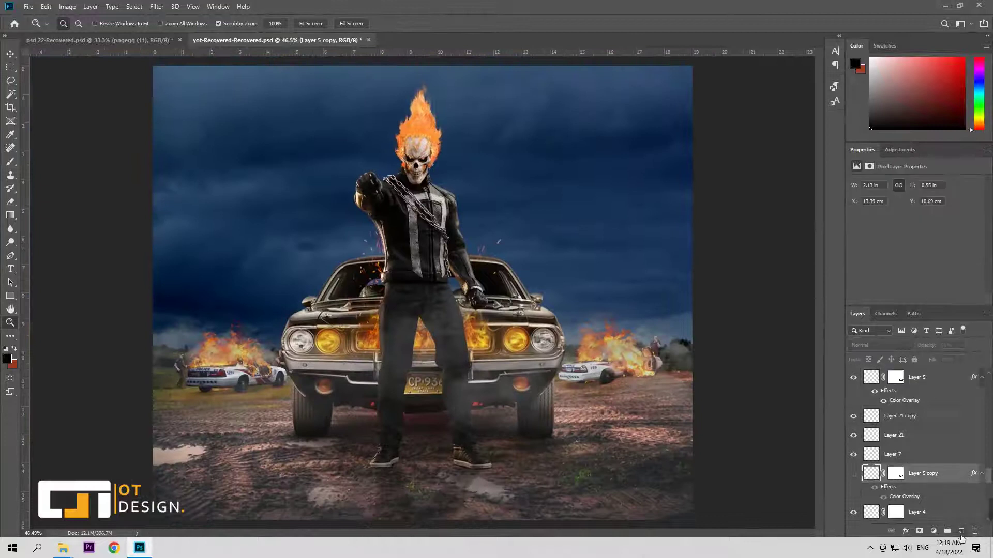
pyautogui.click(960, 531)
pyautogui.press('b')
pyautogui.keyDown('alt'); pyautogui.click(605, 394); pyautogui.keyUp('alt')
pyautogui.moveTo(666, 410); pyautogui.dragTo(574, 405)
# Step: Blend the glow layer as Linear Dodge (Add) at about 51% opacity
pyautogui.click(879, 345)
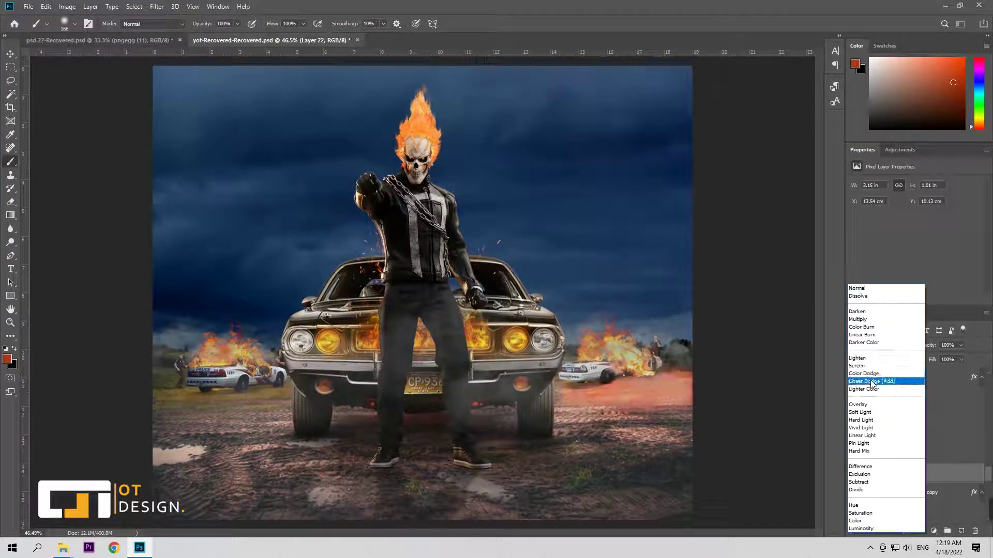
pyautogui.click(873, 382)
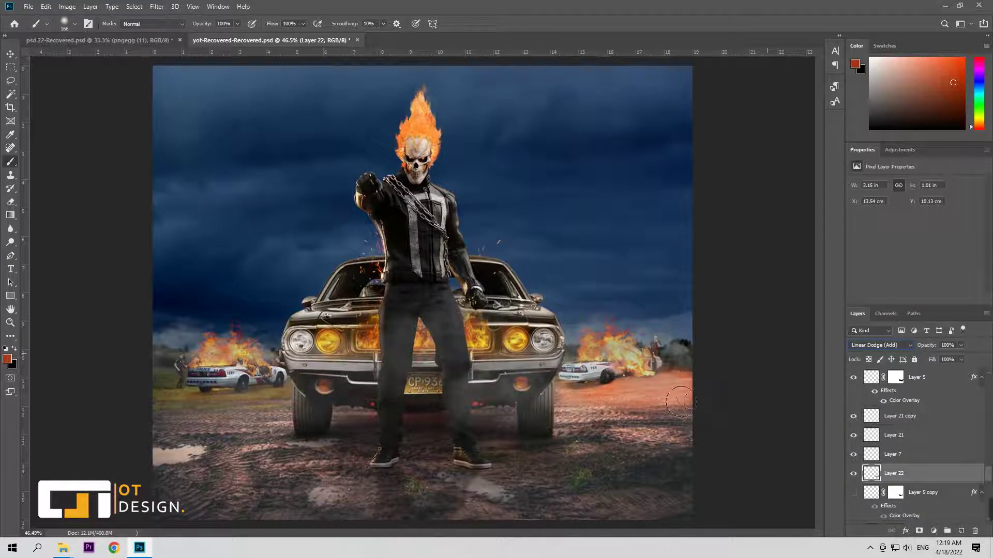
pyautogui.press('v')
pyautogui.moveTo(926, 345); pyautogui.dragTo(902, 349)
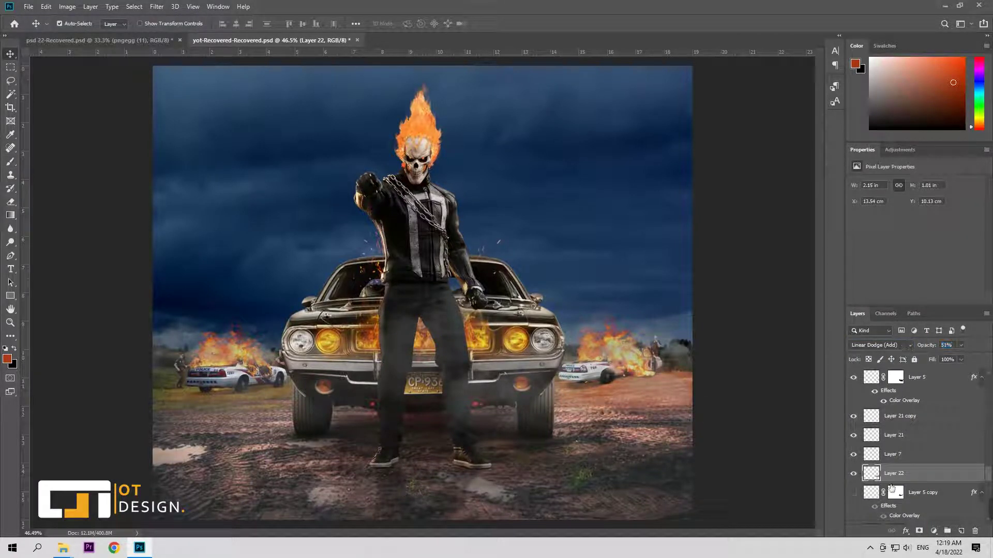
# Step: Add a layer mask and brush out part of the right-side glow, brush opacity 14–33%
pyautogui.click(918, 531)
pyautogui.press('b')
pyautogui.press('d')
pyautogui.moveTo(712, 425); pyautogui.dragTo(568, 424)
pyautogui.press('1')
pyautogui.press('4')
pyautogui.moveTo(209, 27); pyautogui.dragTo(210, 27)
pyautogui.scroll(-1, 512, 429)
pyautogui.scroll(1, 390, 389)
# Step: Paint more glow across the lower-left ground and beneath the right-side burning car
pyautogui.hotkey('ctrl', '2')
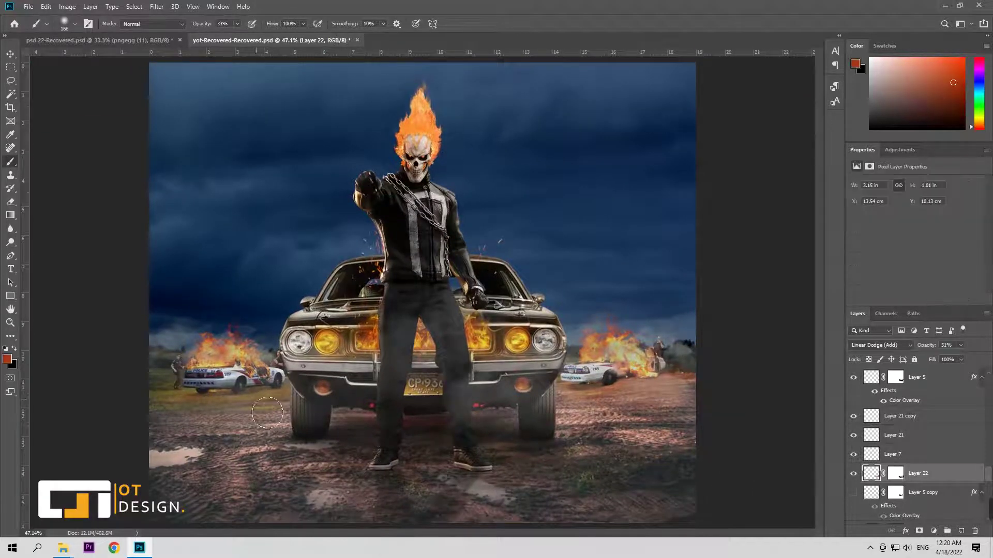
pyautogui.moveTo(294, 422)
pyautogui.mouseDown()
pyautogui.moveTo(234, 422)
pyautogui.moveTo(279, 472)
pyautogui.mouseUp()
pyautogui.scroll(-2, 248, 459)
pyautogui.scroll(-1, 245, 457)
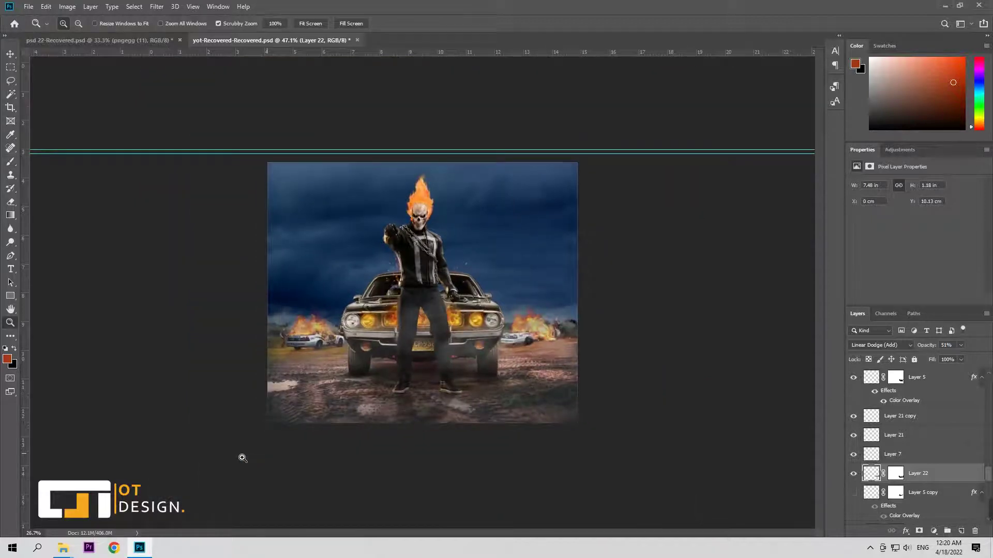
pyautogui.scroll(2, 253, 455)
pyautogui.scroll(2, 255, 454)
pyautogui.moveTo(700, 387)
pyautogui.mouseDown()
pyautogui.moveTo(628, 380)
pyautogui.moveTo(722, 382)
pyautogui.moveTo(709, 403)
pyautogui.moveTo(729, 362)
pyautogui.mouseUp()
pyautogui.scroll(-3, 824, 439)
pyautogui.scroll(2, 213, 88)
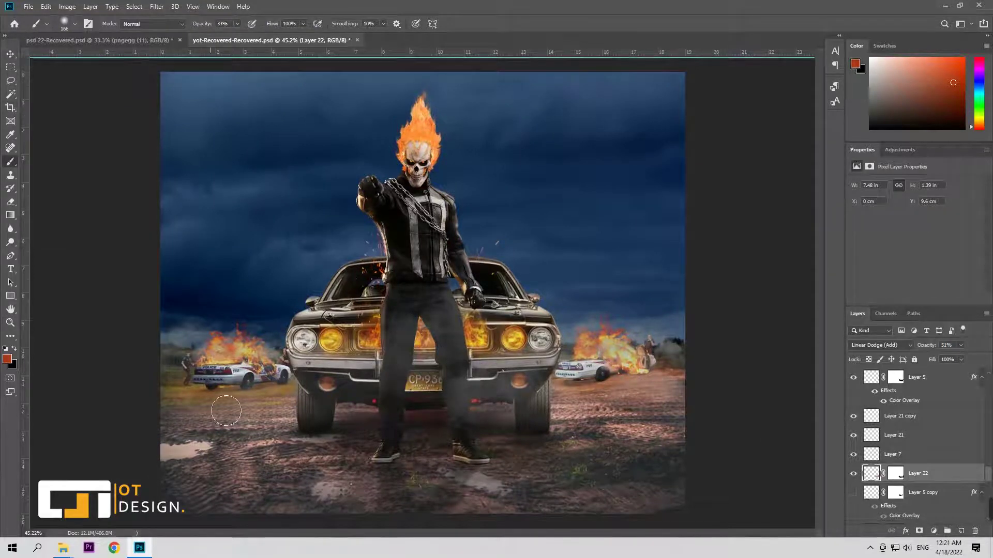
# Step: Spread faint glow across the lower ground with a 223 brush at 7–13% opacity
pyautogui.press('0')
pyautogui.press('7')
pyautogui.moveTo(292, 434)
pyautogui.mouseDown()
pyautogui.moveTo(191, 416)
pyautogui.moveTo(574, 419)
pyautogui.moveTo(697, 406)
pyautogui.mouseUp()
pyautogui.moveTo(207, 24); pyautogui.dragTo(213, 25)
pyautogui.moveTo(676, 438)
pyautogui.mouseDown()
pyautogui.moveTo(523, 471)
pyautogui.moveTo(300, 467)
pyautogui.moveTo(262, 416)
pyautogui.moveTo(166, 415)
pyautogui.moveTo(460, 436)
pyautogui.moveTo(700, 428)
pyautogui.moveTo(613, 491)
pyautogui.mouseUp()
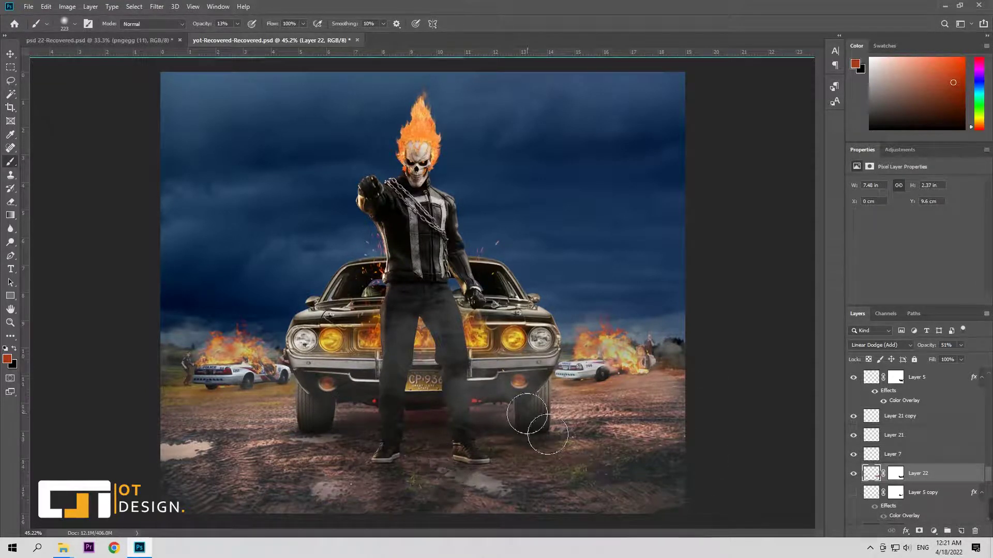
pyautogui.press('z')
pyautogui.keyDown('alt'); pyautogui.click(702, 458); pyautogui.keyUp('alt')
pyautogui.hotkey('ctrl', '0')
pyautogui.press('b')
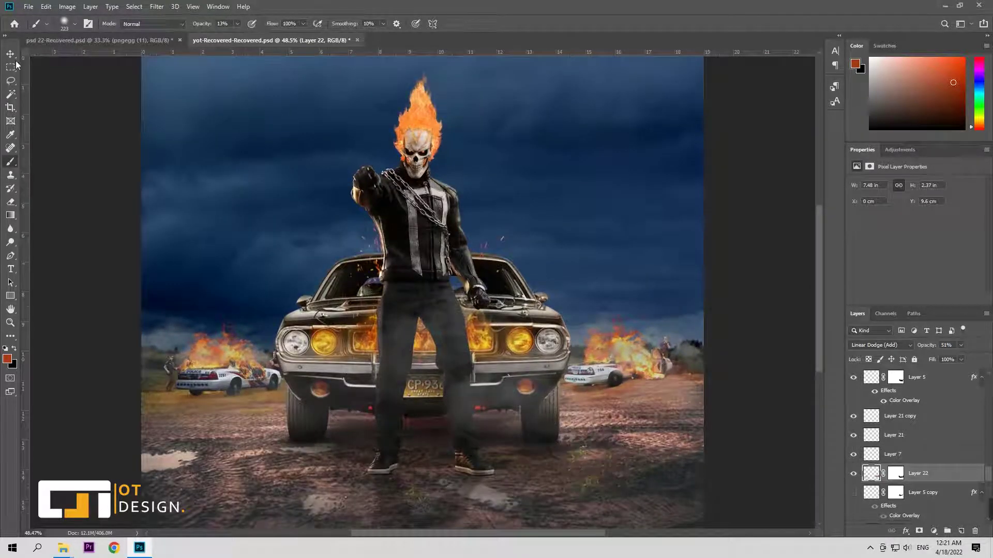
# Step: Reopen the smart filter's Levels settings and edit the midtone level value
pyautogui.press('v')
pyautogui.scroll(-5, 915, 445)
pyautogui.doubleClick(904, 499)
pyautogui.click(505, 210)
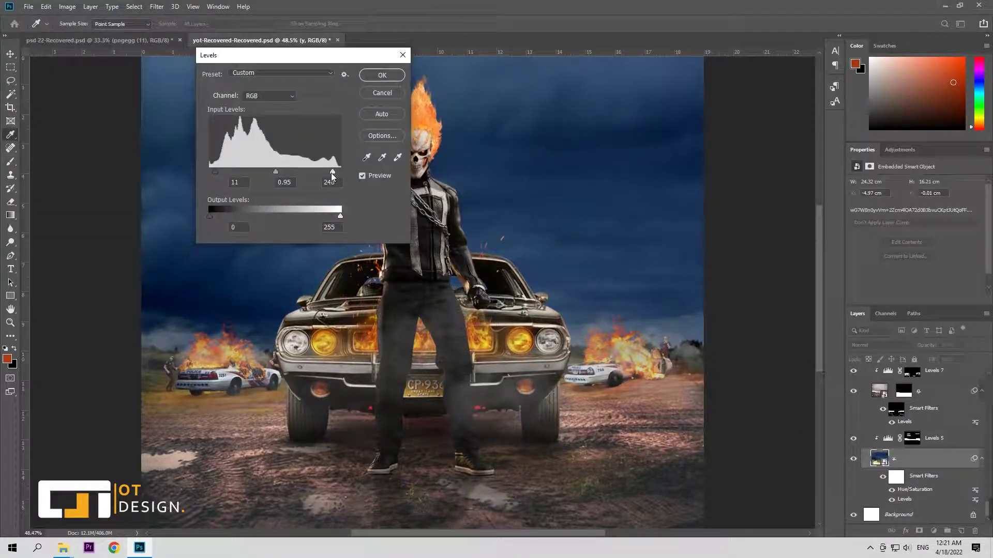
pyautogui.click(278, 172)
pyautogui.moveTo(332, 55); pyautogui.dragTo(173, 77)
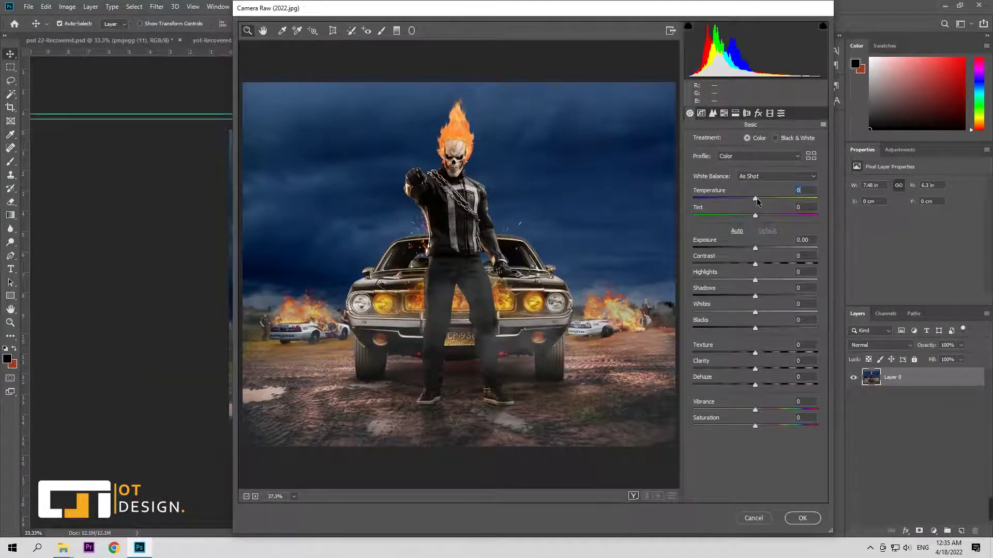
# Step: Apply a Camera Raw grade: Temperature -8, Tint +3, Contrast +23, Clarity +3
pyautogui.moveTo(757, 202); pyautogui.dragTo(753, 202)
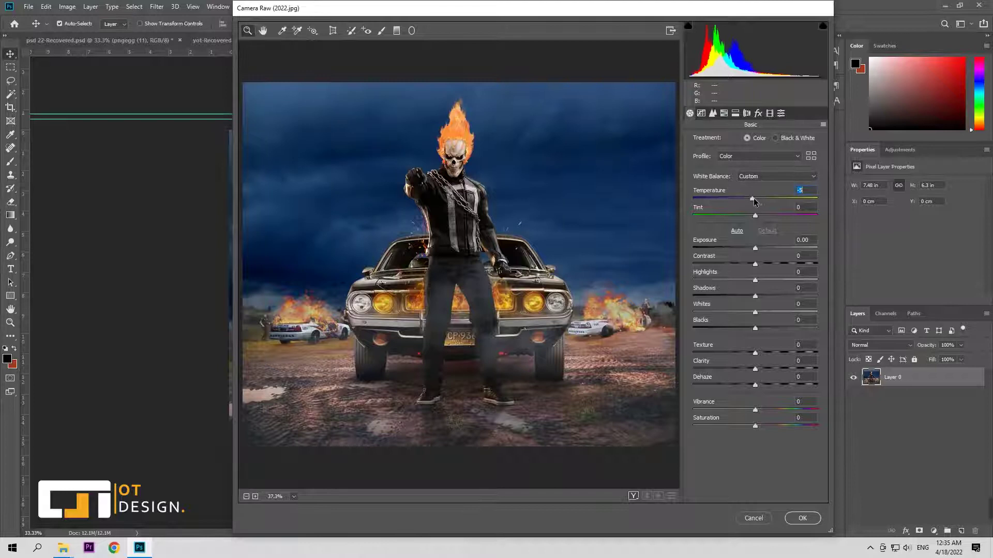
pyautogui.moveTo(755, 216); pyautogui.dragTo(757, 216)
pyautogui.moveTo(758, 264)
pyautogui.mouseDown()
pyautogui.moveTo(769, 265)
pyautogui.moveTo(753, 328)
pyautogui.mouseUp()
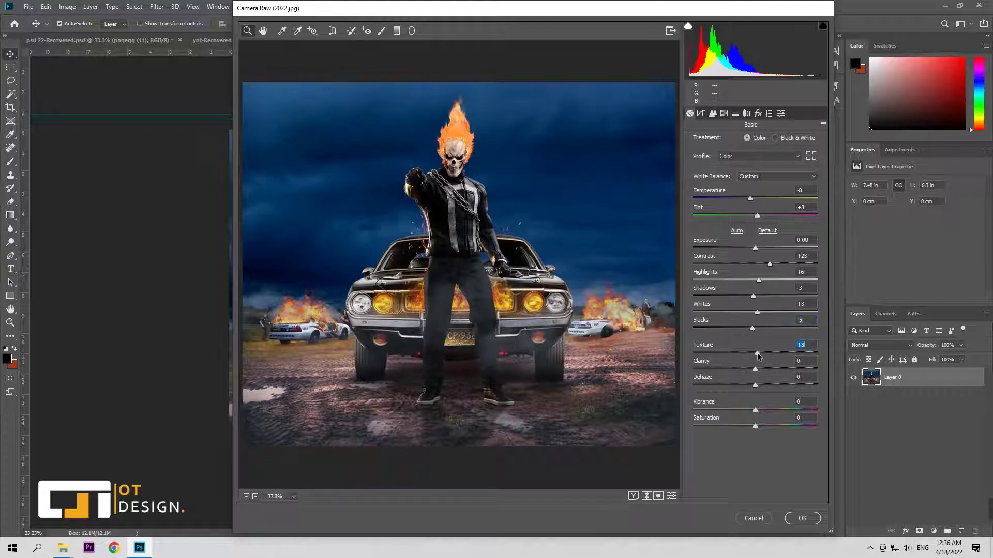
pyautogui.moveTo(756, 369); pyautogui.dragTo(757, 369)
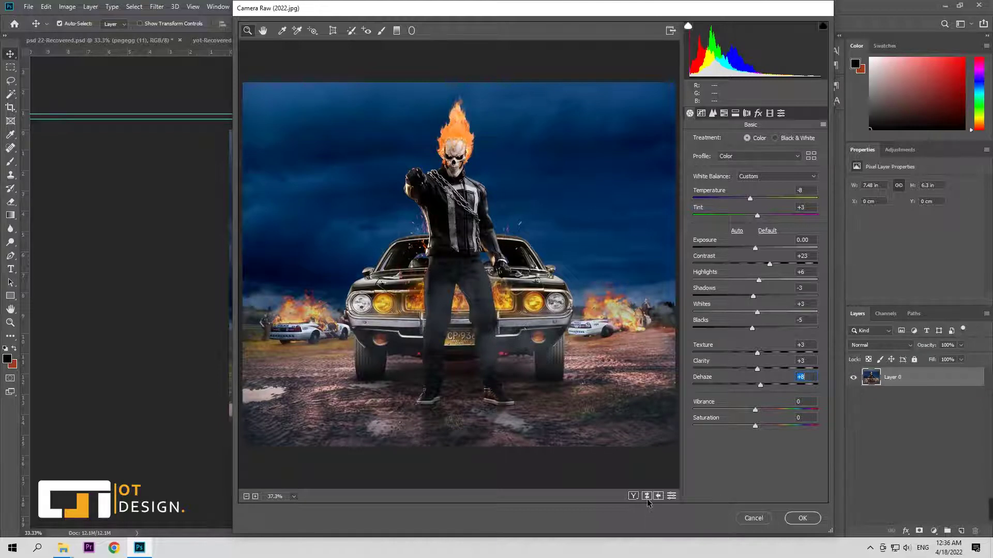
pyautogui.click(797, 518)
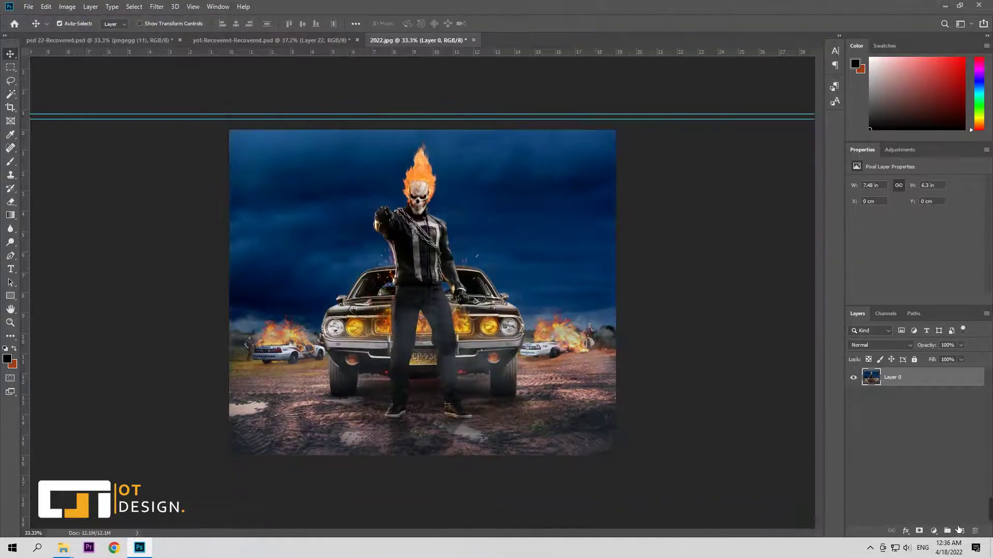
# Step: On a new layer, paint black along the top, right, bottom and left edges
pyautogui.click(960, 531)
pyautogui.press('b')
pyautogui.click(235, 124)
pyautogui.keyDown('shift'); pyautogui.click(633, 129); pyautogui.keyUp('shift')
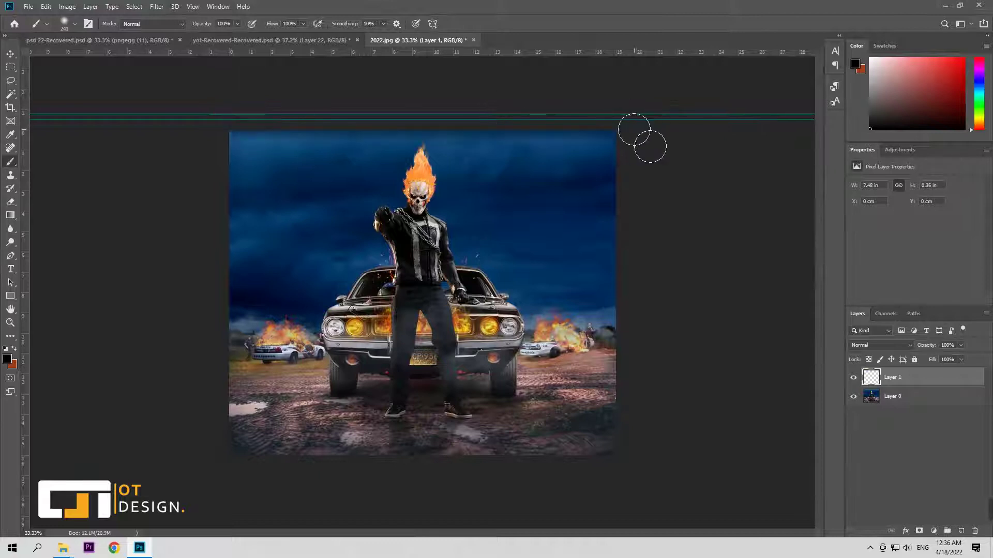
pyautogui.keyDown('shift'); pyautogui.click(626, 455); pyautogui.keyUp('shift')
pyautogui.keyDown('shift'); pyautogui.click(214, 452); pyautogui.keyUp('shift')
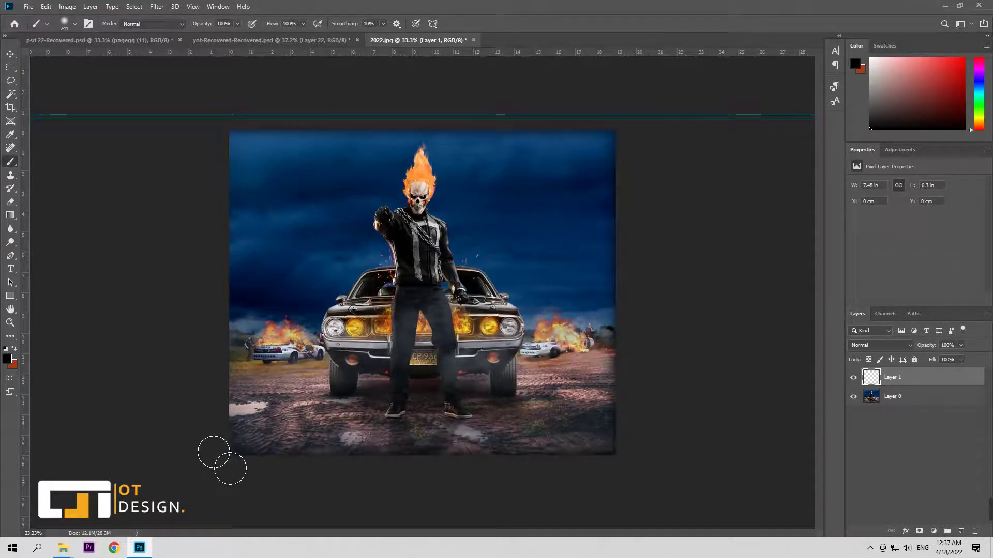
pyautogui.keyDown('shift'); pyautogui.click(213, 129); pyautogui.keyUp('shift')
# Step: Set the vignette layer's opacity to 23% and the brush opacity to 61%
pyautogui.press('v')
pyautogui.press('4')
pyautogui.press('6')
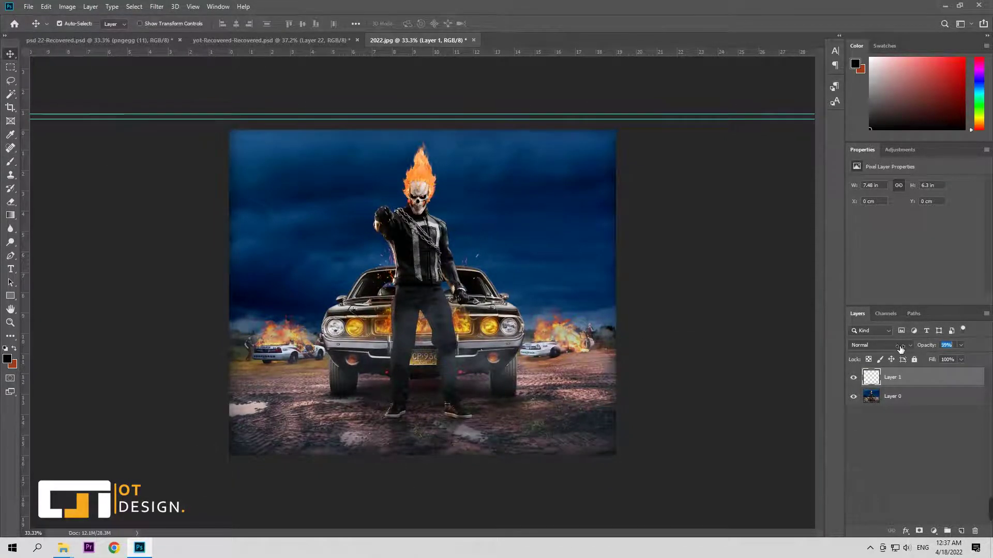
pyautogui.write('23')
pyautogui.press('Return')
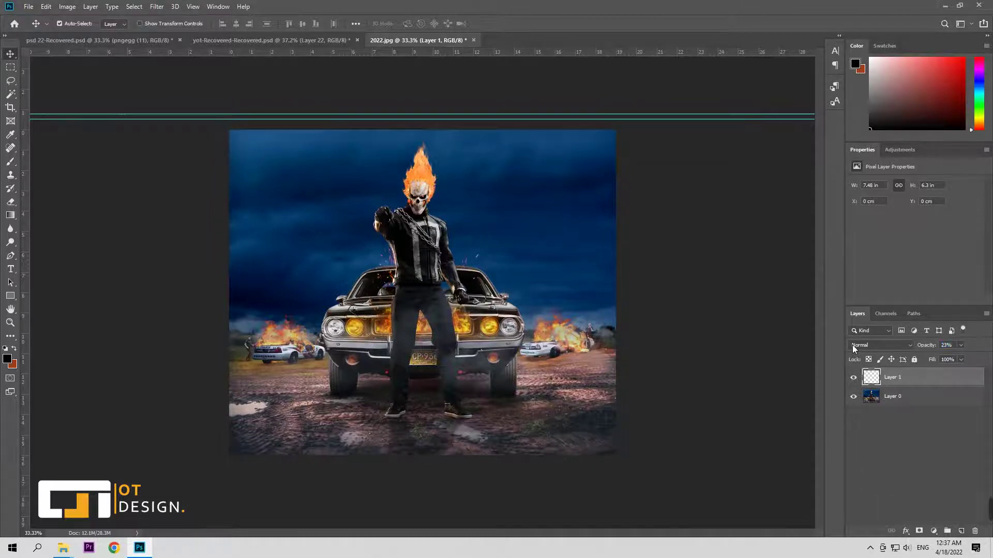
pyautogui.press('b')
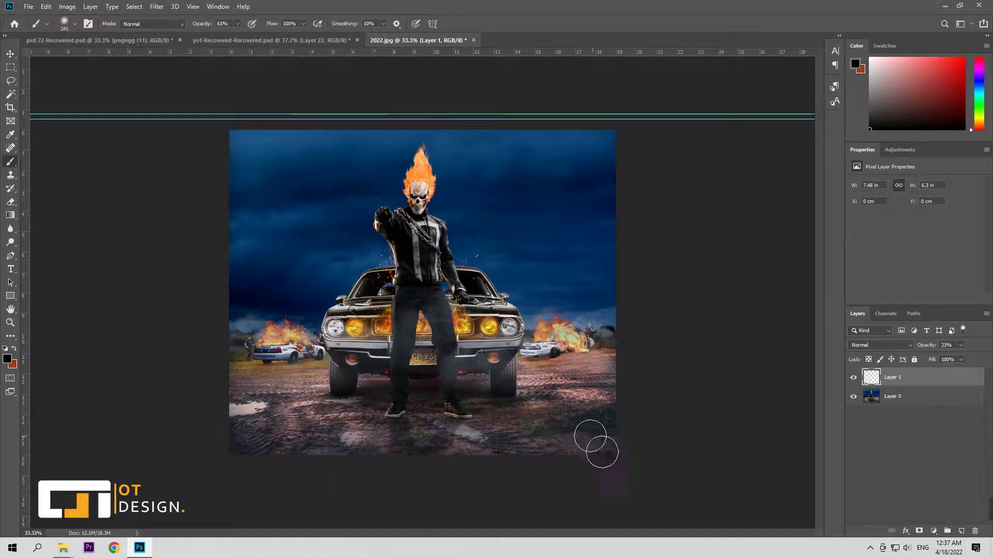